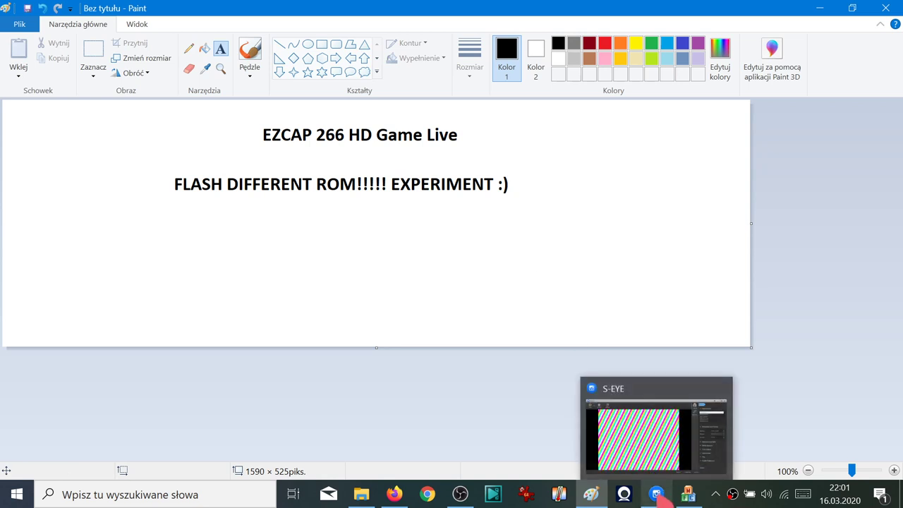
click(361, 494)
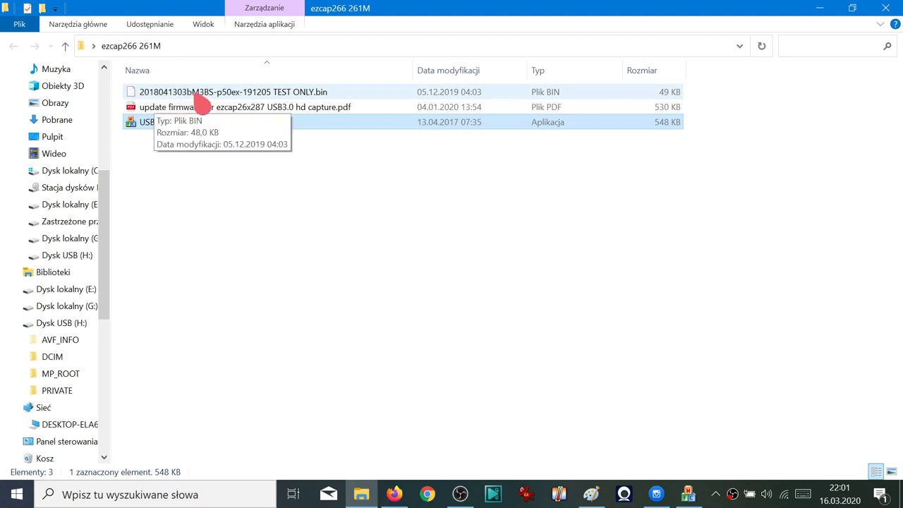
click(212, 94)
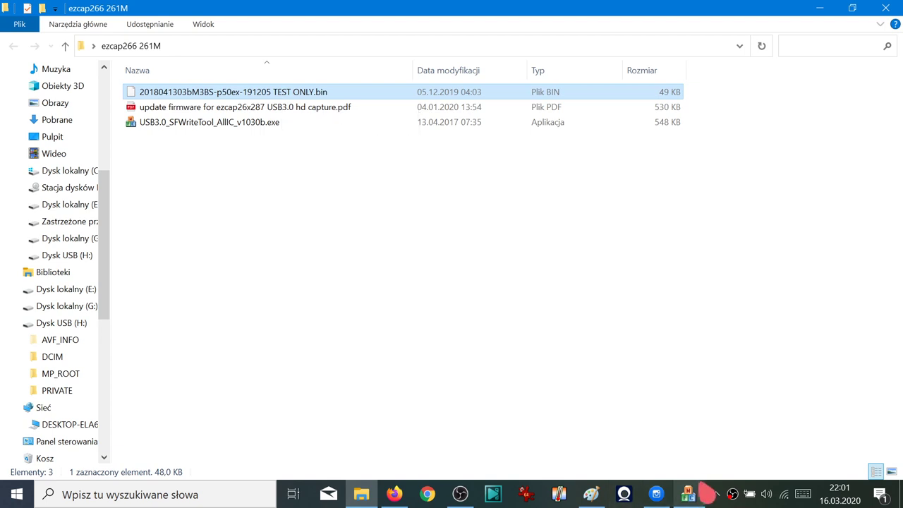
click(697, 496)
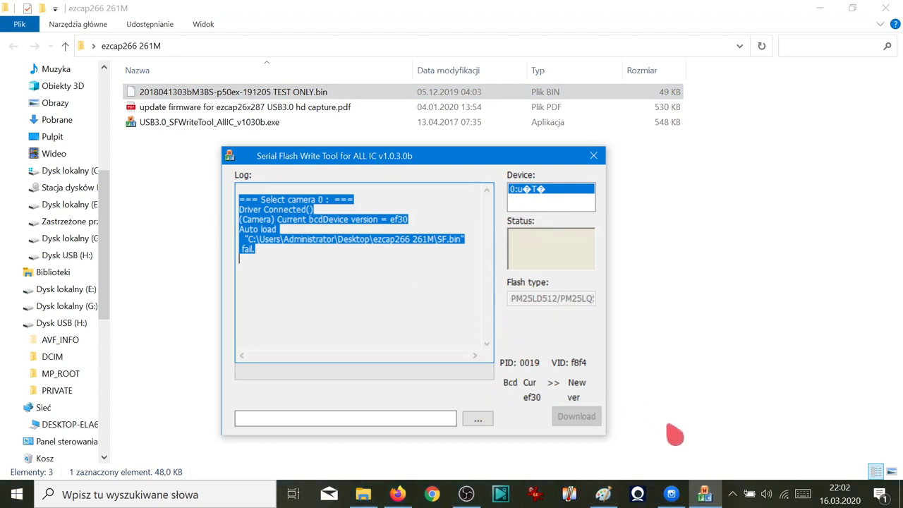
Step: Switch to S-EYE and look through the list of available cameras
click(677, 498)
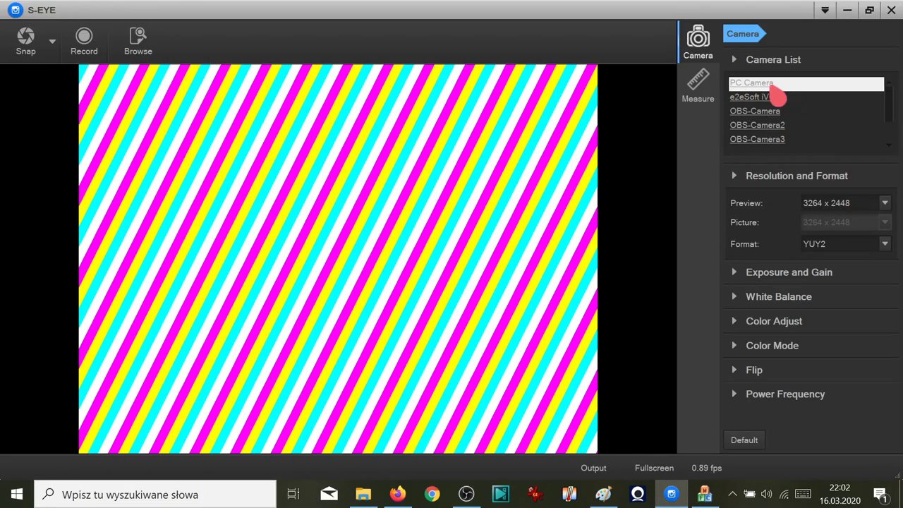
scroll(812, 145, down, 3)
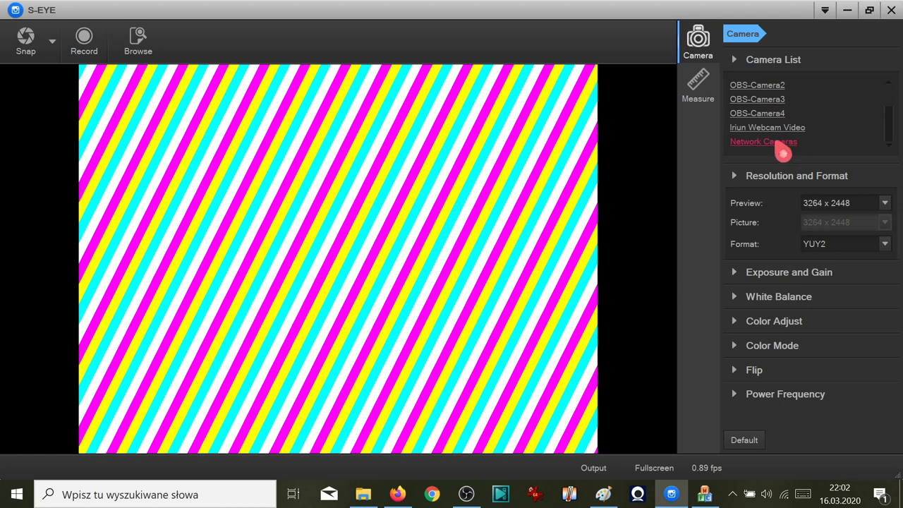
scroll(780, 138, up, 1)
scroll(776, 134, up, 2)
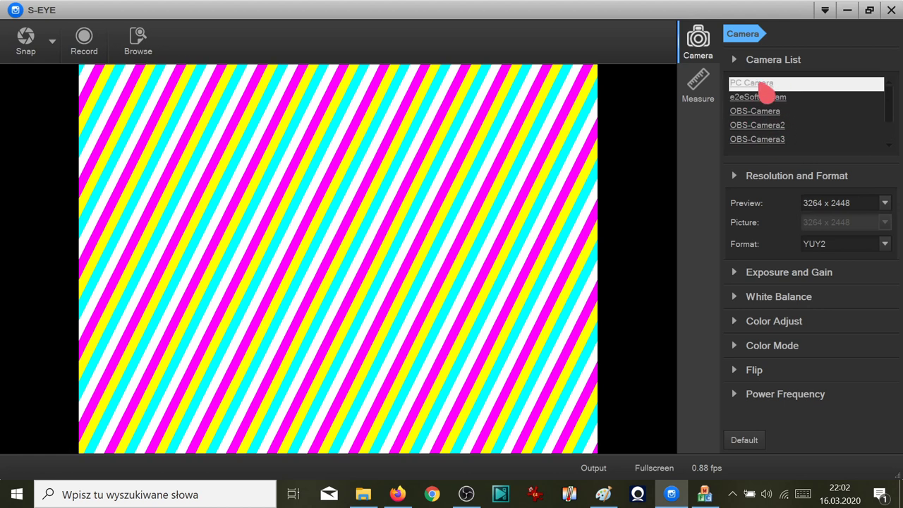
Step: Check the available formats, try the 640 x 480 preview resolution, and return the preview to 3264 x 2448
click(835, 244)
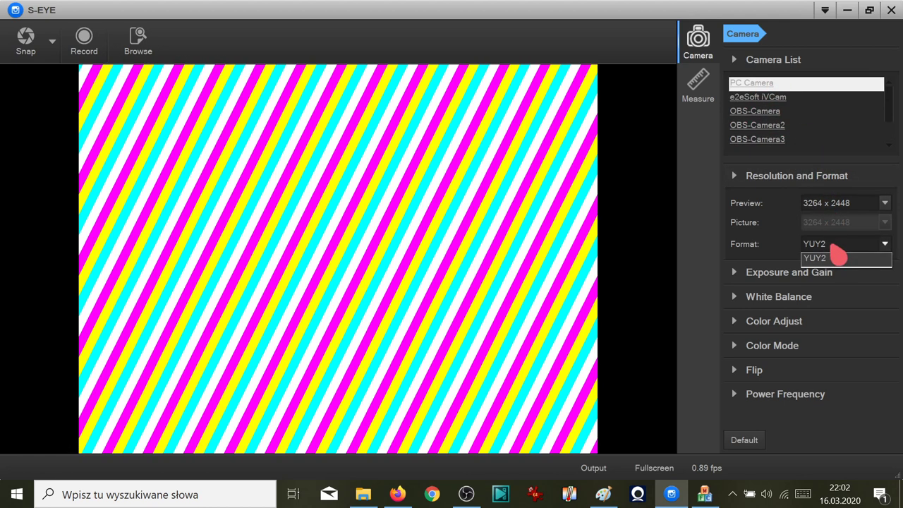
click(835, 259)
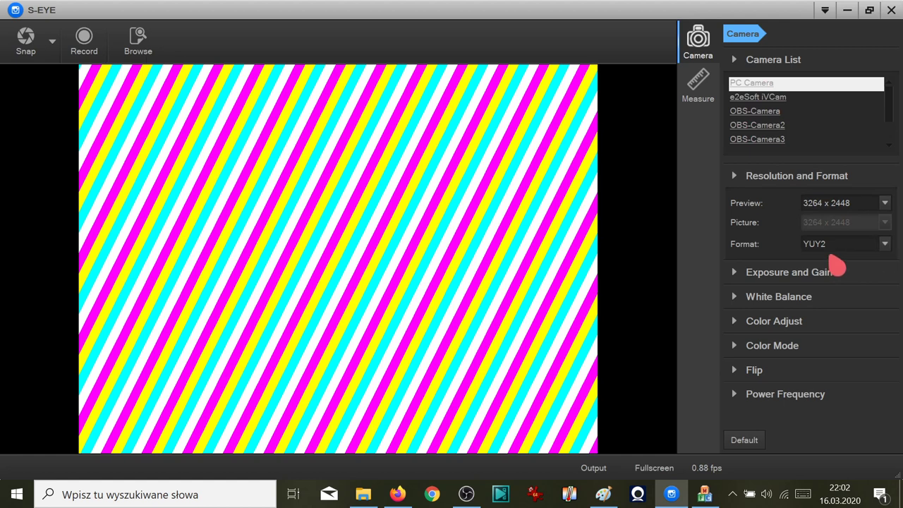
click(834, 210)
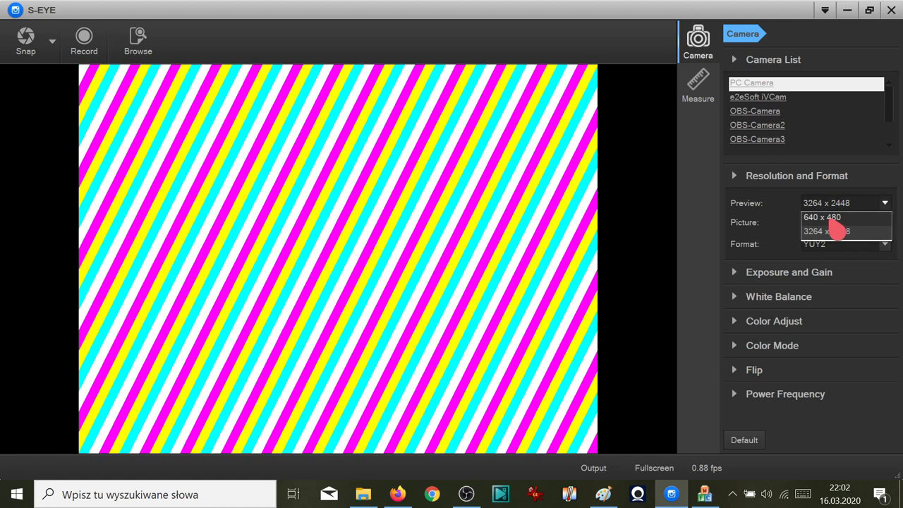
click(834, 219)
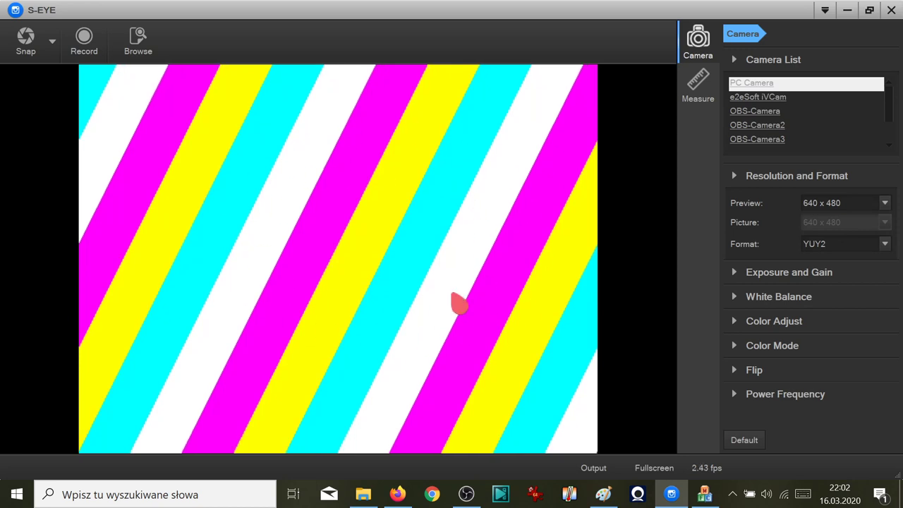
click(823, 202)
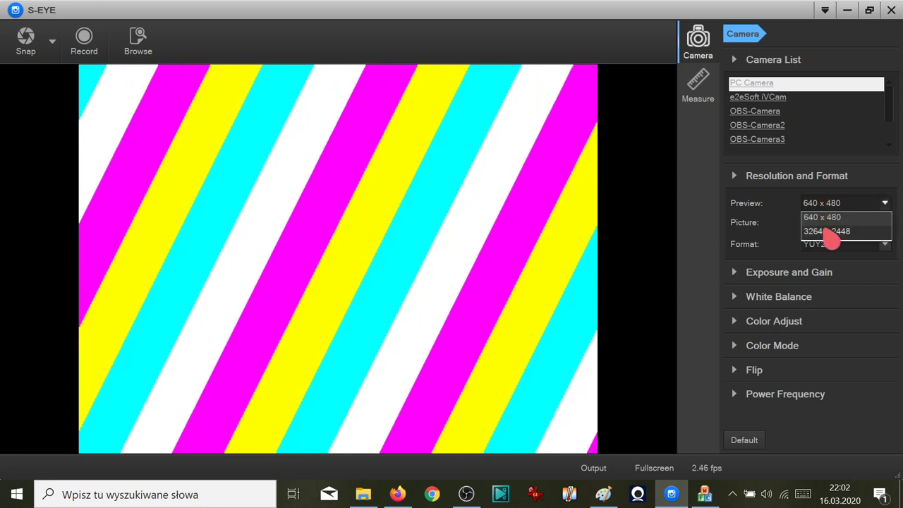
click(827, 231)
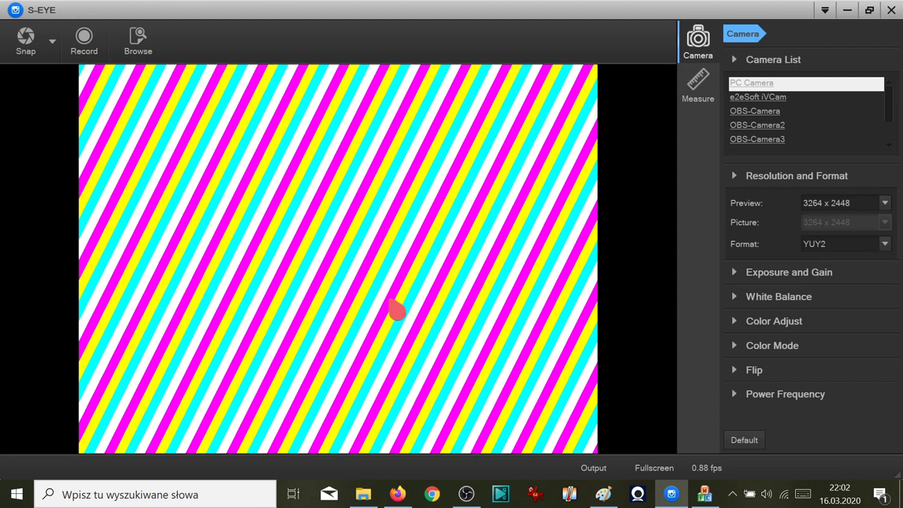
Step: Turn off automatic exposure, set the exposure time to -8, and re-enable automatic exposure
click(750, 274)
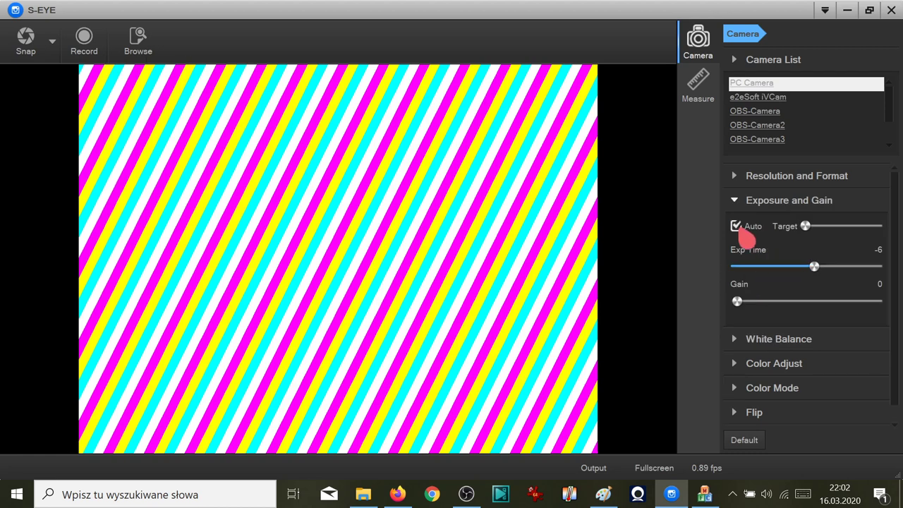
click(737, 227)
drag(815, 266, 795, 272)
click(738, 228)
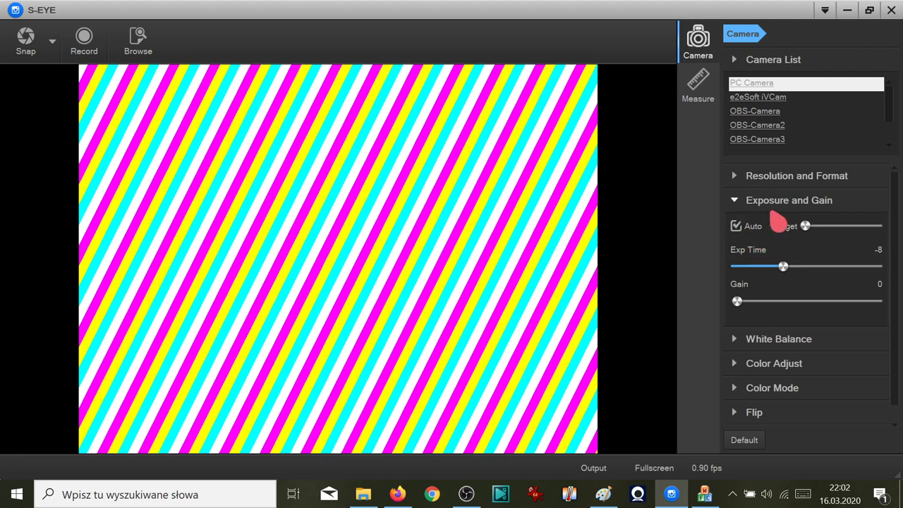
Step: Disable automatic white balance and set the colour temperature to 4759
click(781, 203)
click(782, 224)
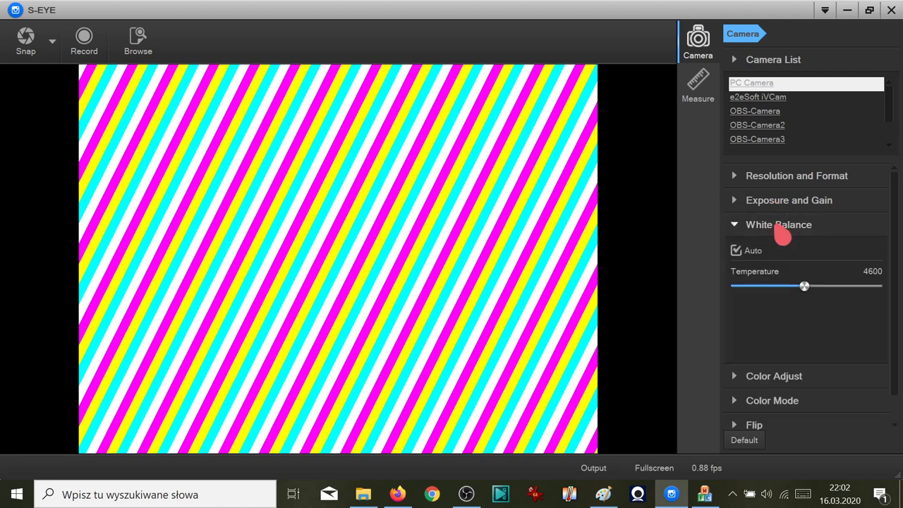
click(740, 250)
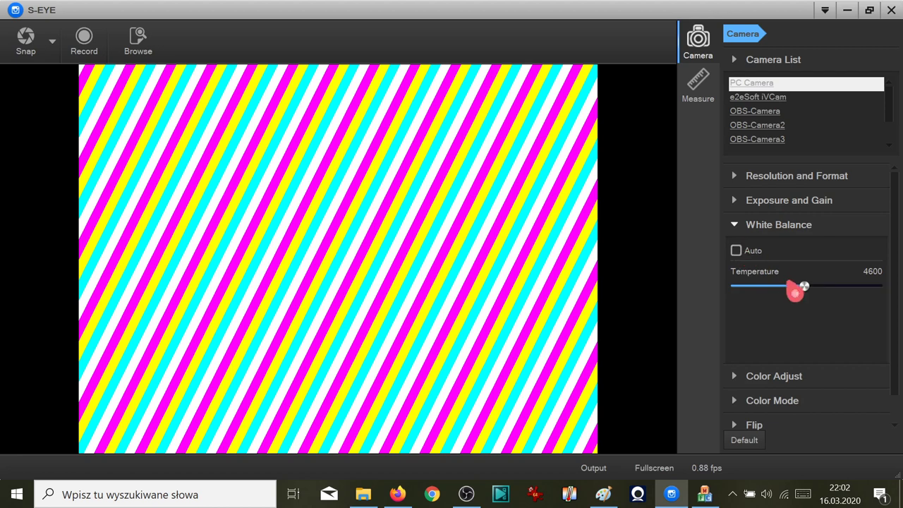
mouse_move(804, 286)
mouse_down()
mouse_move(745, 287)
mouse_move(810, 288)
mouse_up()
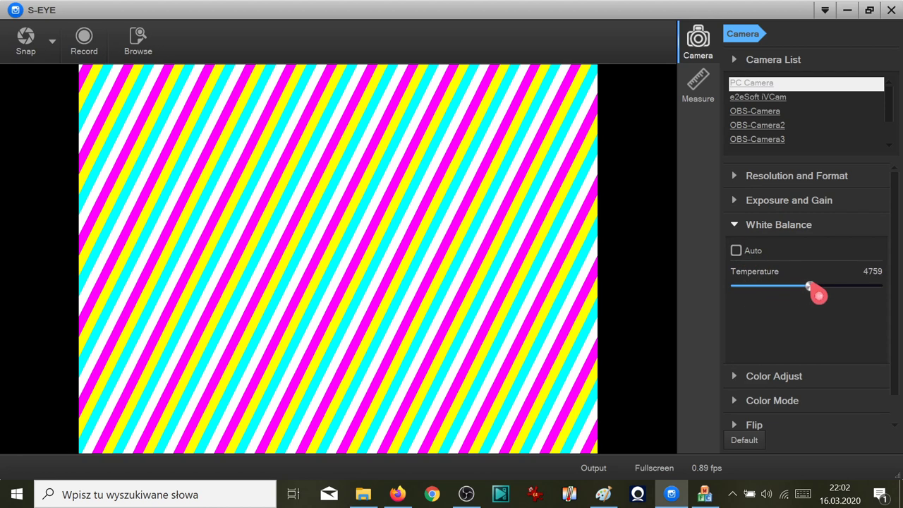
click(742, 226)
Step: Review the colour adjustment settings and set the sharpness to 3
click(774, 249)
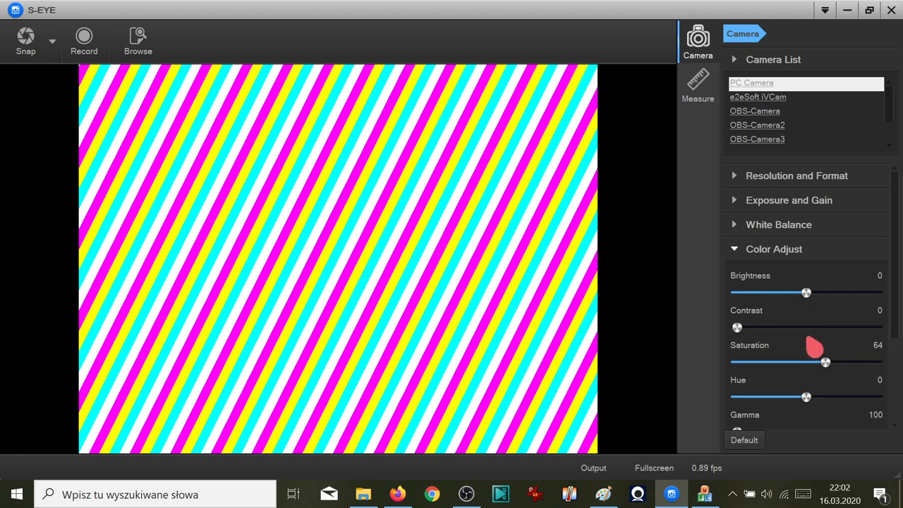
scroll(816, 326, down, 2)
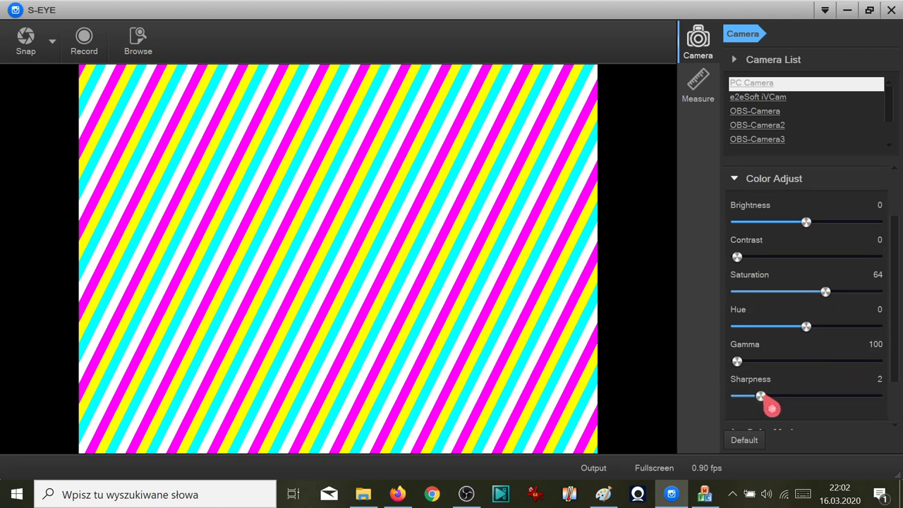
drag(782, 409, 811, 406)
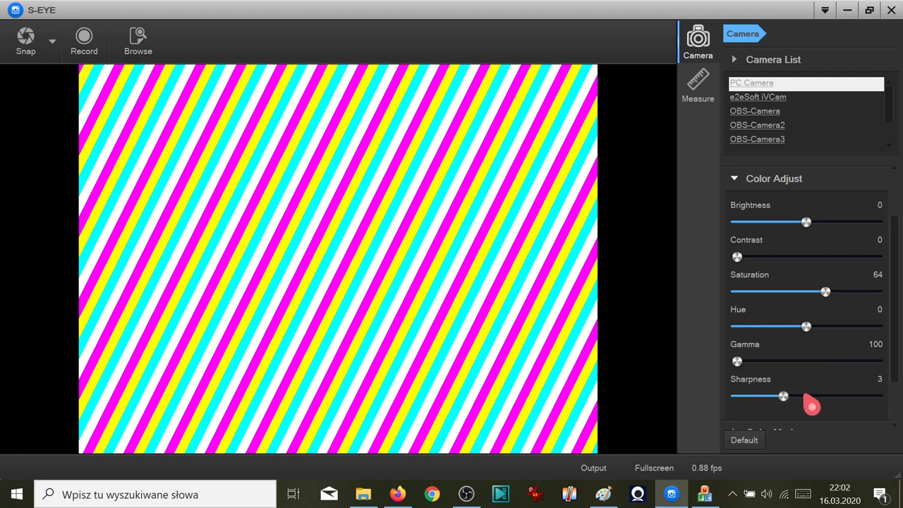
click(757, 185)
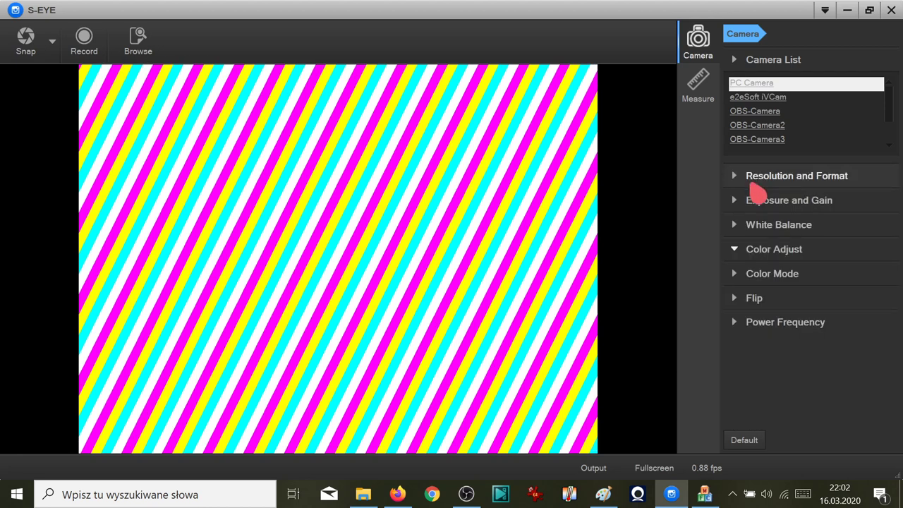
Step: Try the Monochrome and Negative colour modes on the camera feed and return it to Color
click(776, 277)
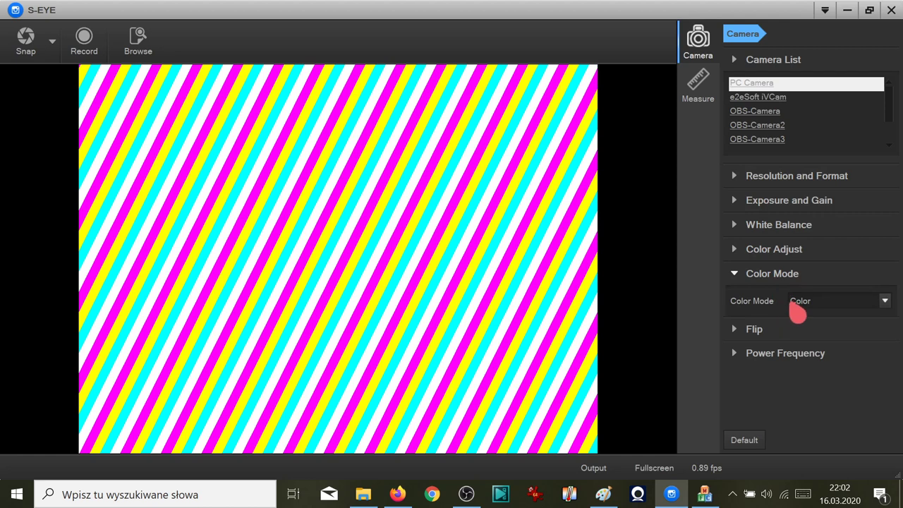
click(797, 310)
click(827, 328)
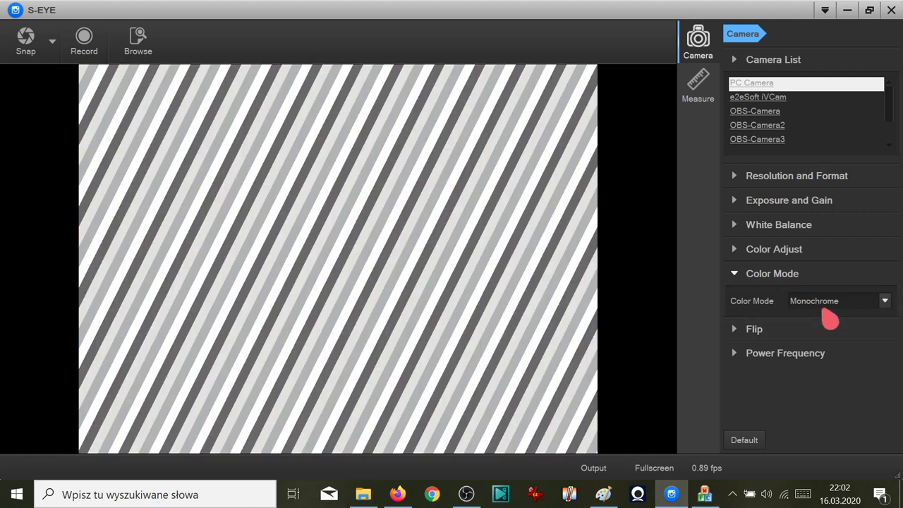
click(822, 301)
click(822, 345)
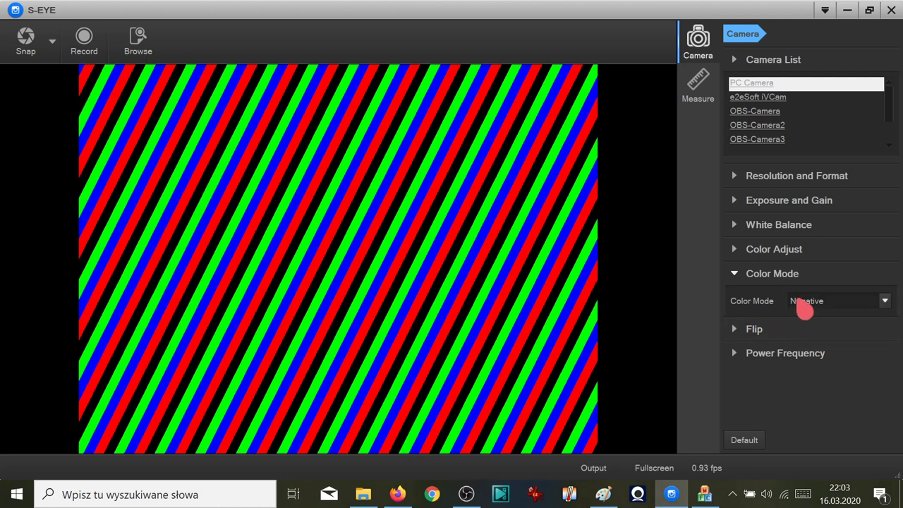
click(802, 309)
click(807, 315)
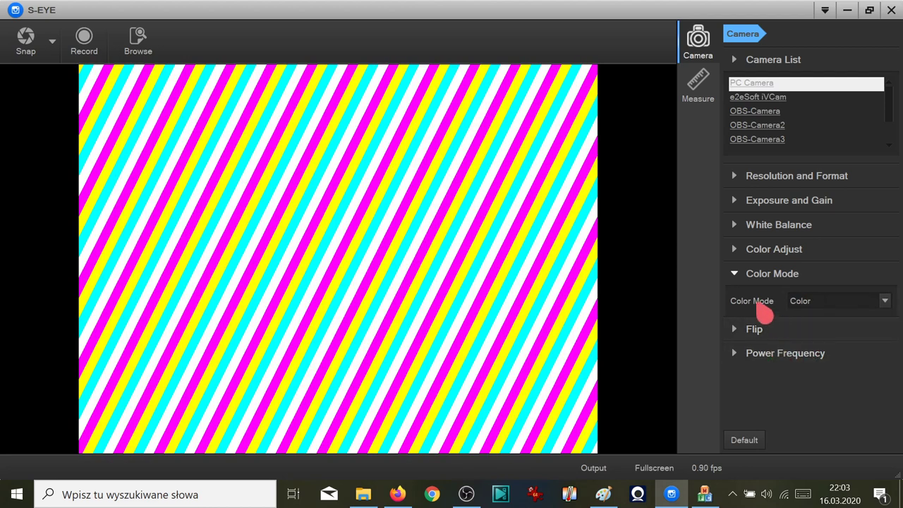
click(757, 280)
Step: Examine the camera's flip and power frequency options and its list of preview resolutions
click(781, 299)
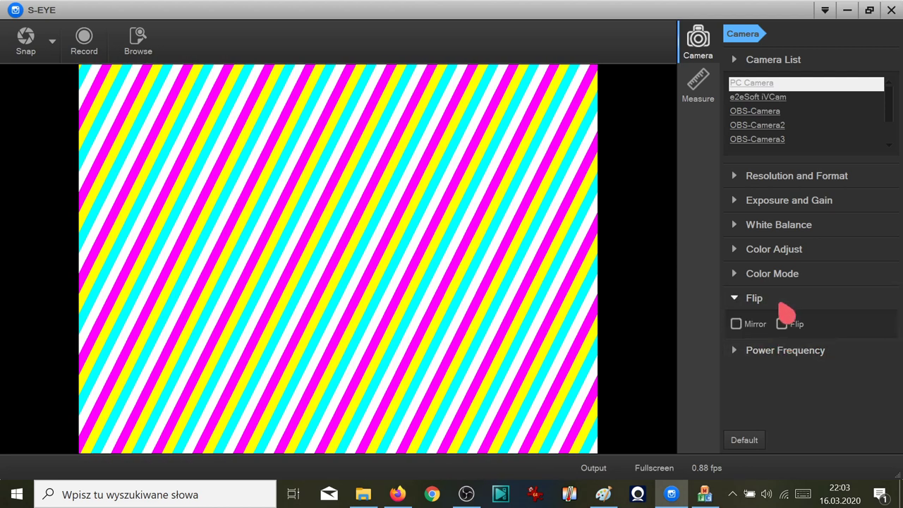
click(781, 299)
click(776, 322)
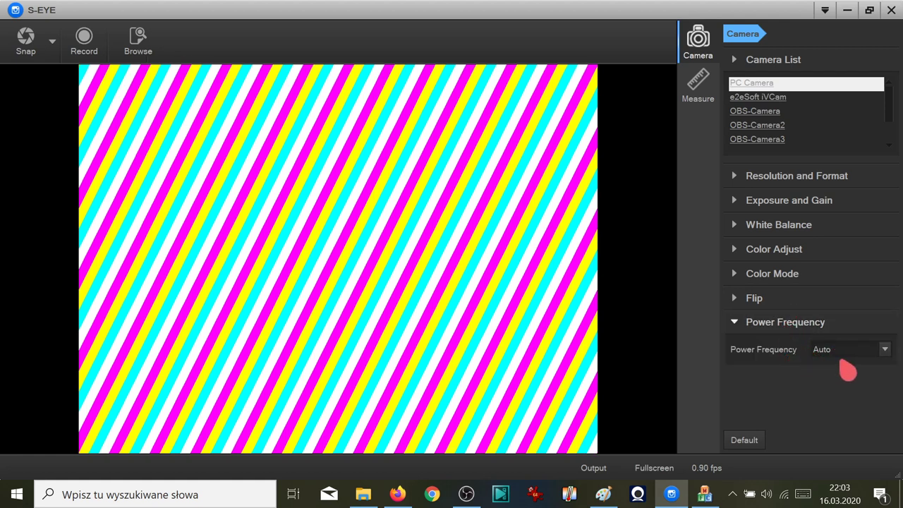
click(774, 184)
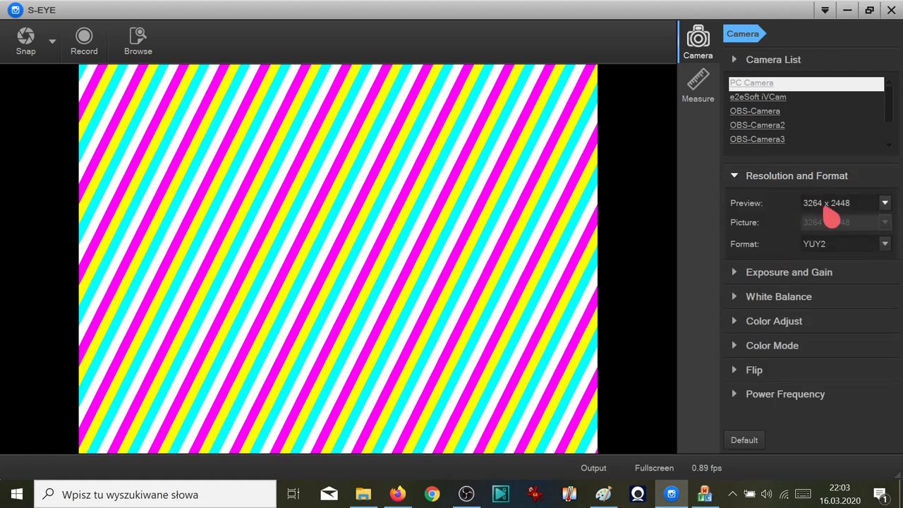
click(832, 203)
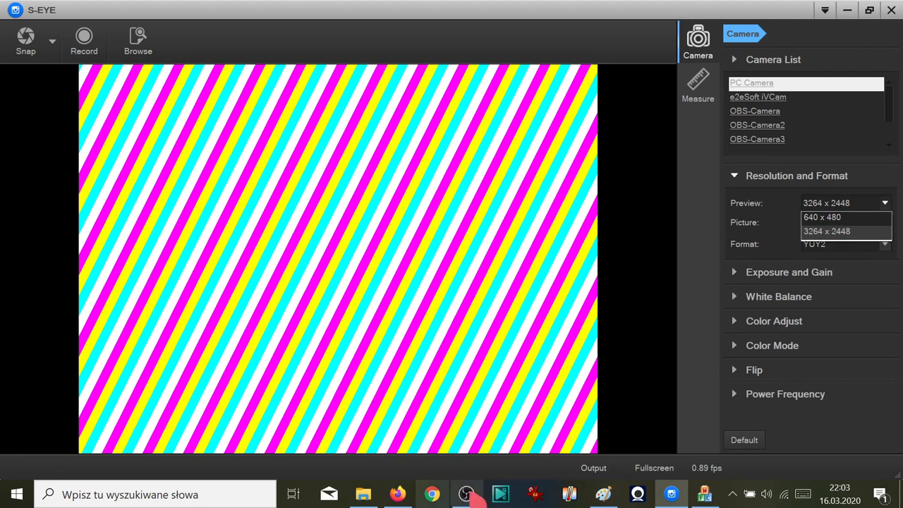
Step: Switch to Paint and add "OVER HDMI NOT WORKING :( LETS TEST ANOTHER ROM :)" below the existing text, widening the text box to one line
click(603, 494)
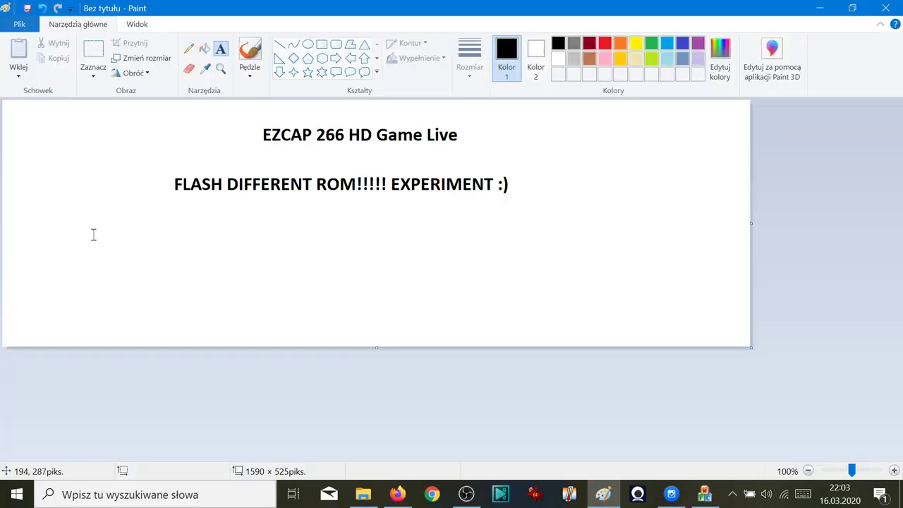
click(87, 232)
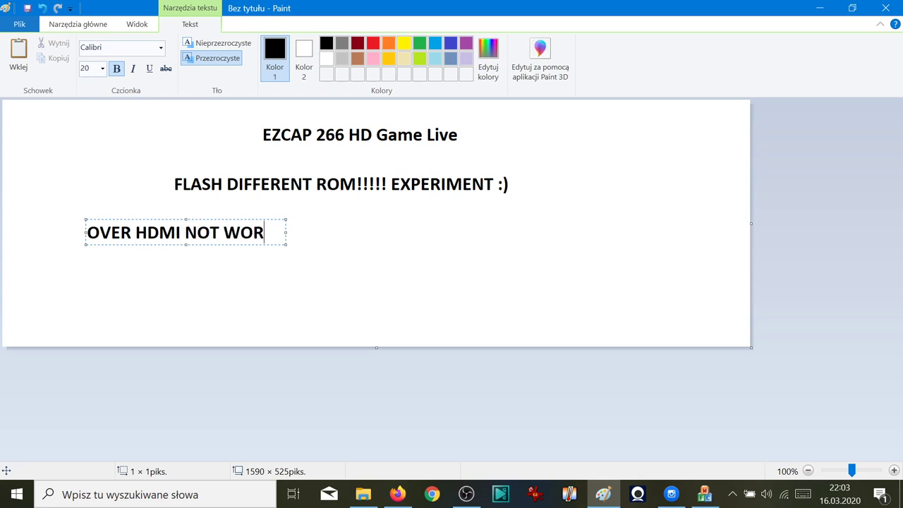
text(OVER HDMI NOT WORKING :()
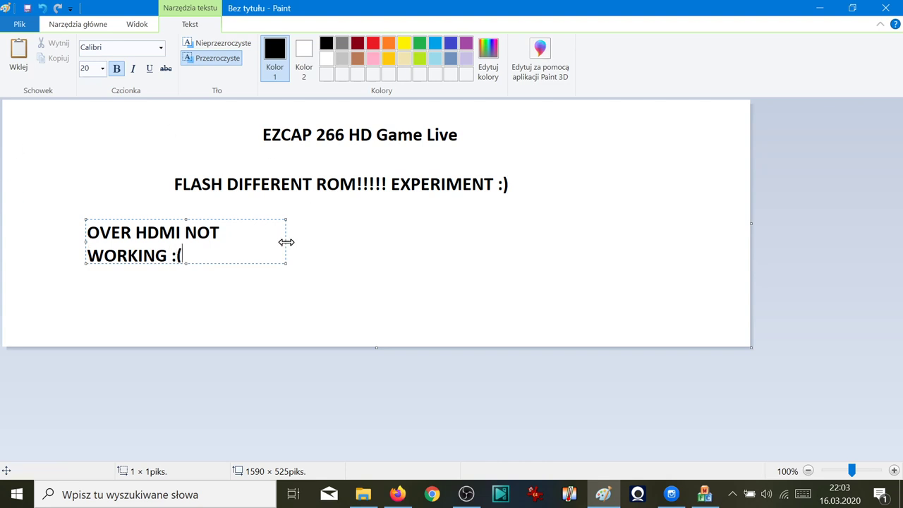
drag(286, 242, 563, 252)
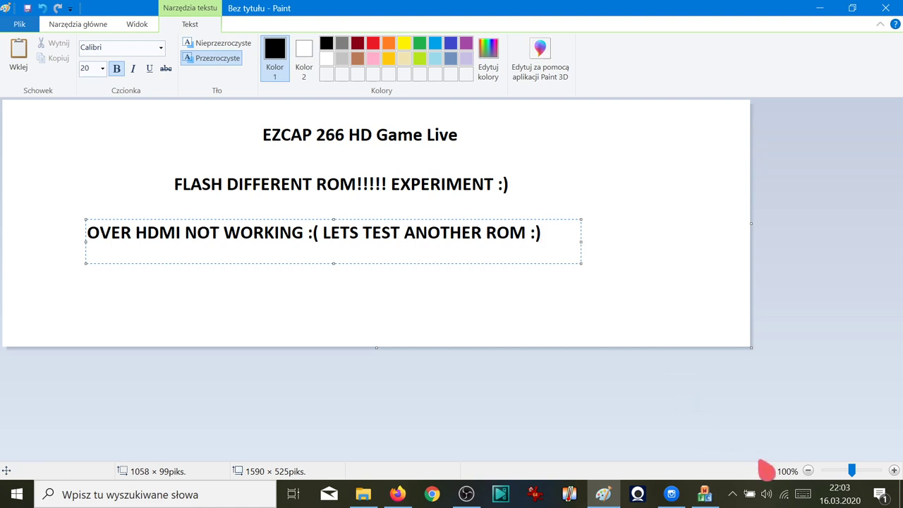
Step: Switch to File Explorer and open the Firmware folder inside Gaming Capture
click(469, 498)
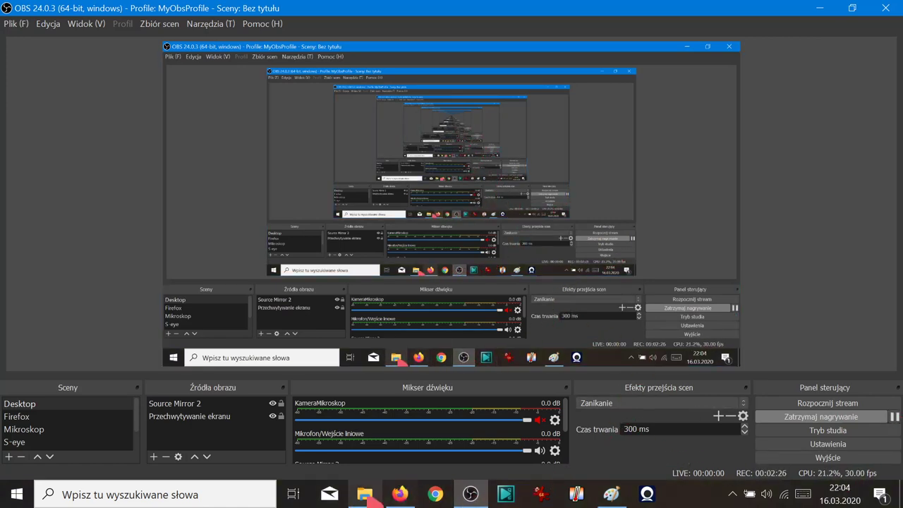
click(367, 495)
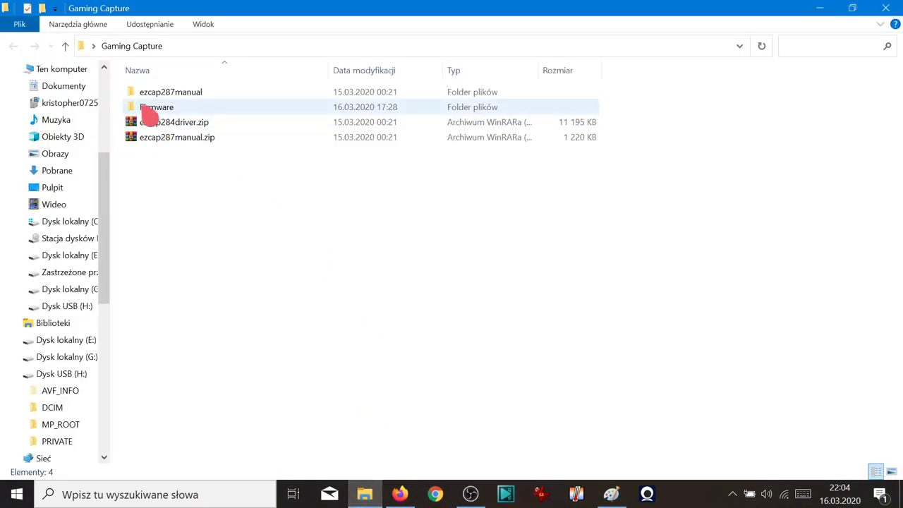
click(162, 118)
double_click(166, 120)
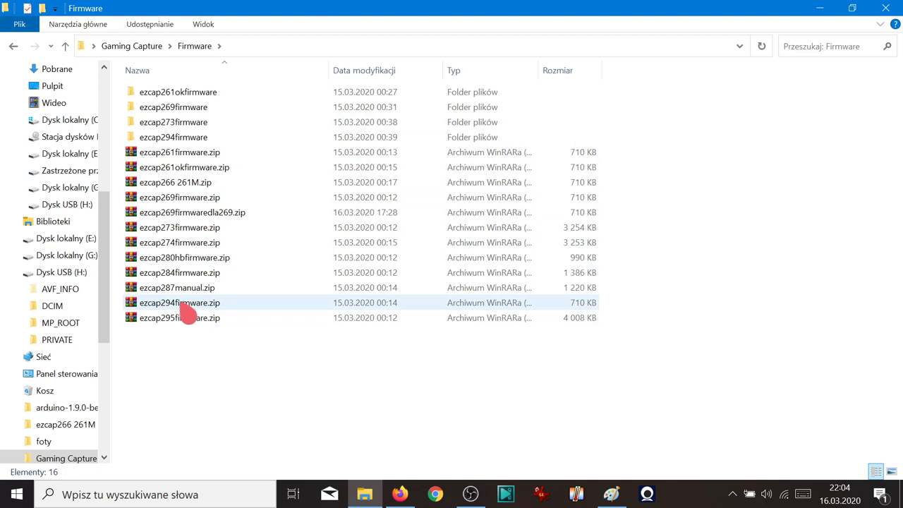
Step: Extract ezcap294firmware.zip into its own ezcap294firmware folder, replacing all existing files
click(188, 308)
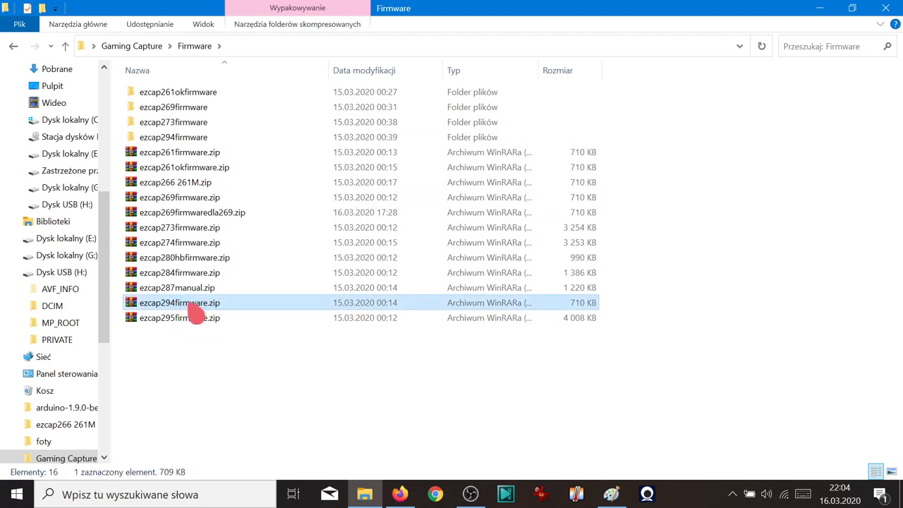
right_click(192, 311)
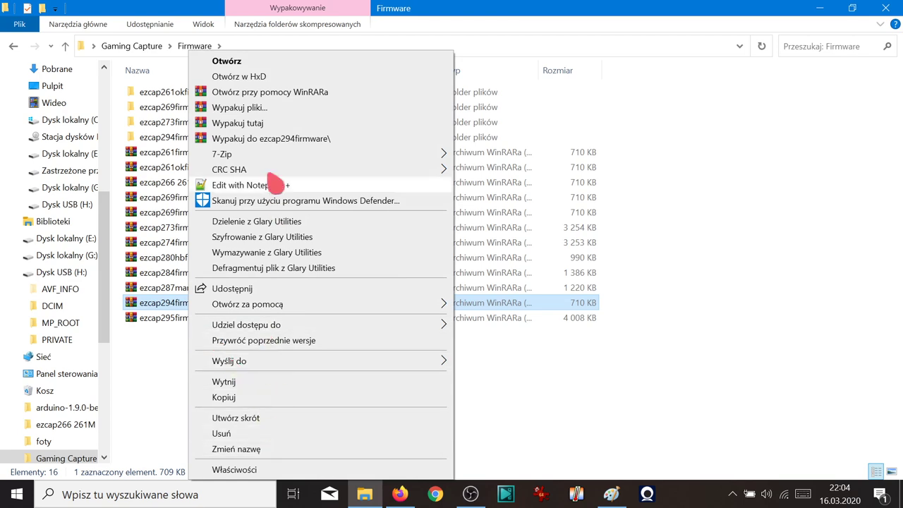
click(270, 140)
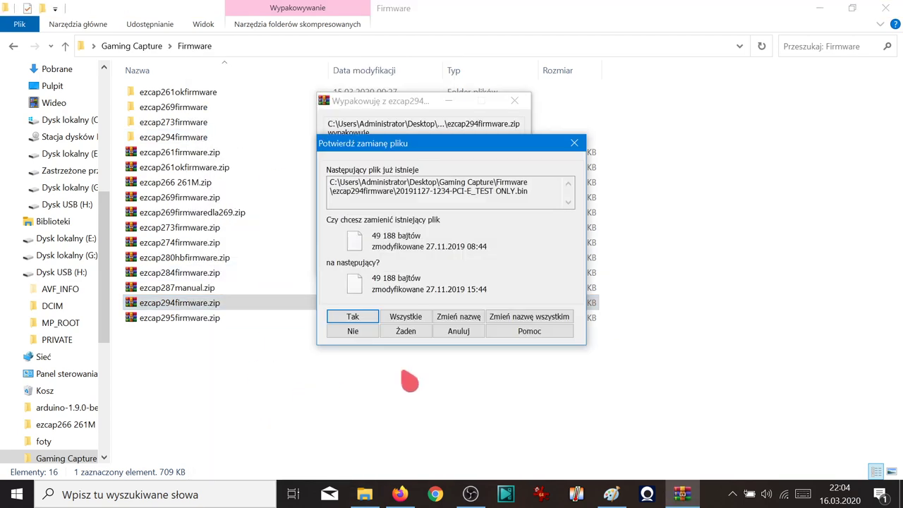
click(427, 319)
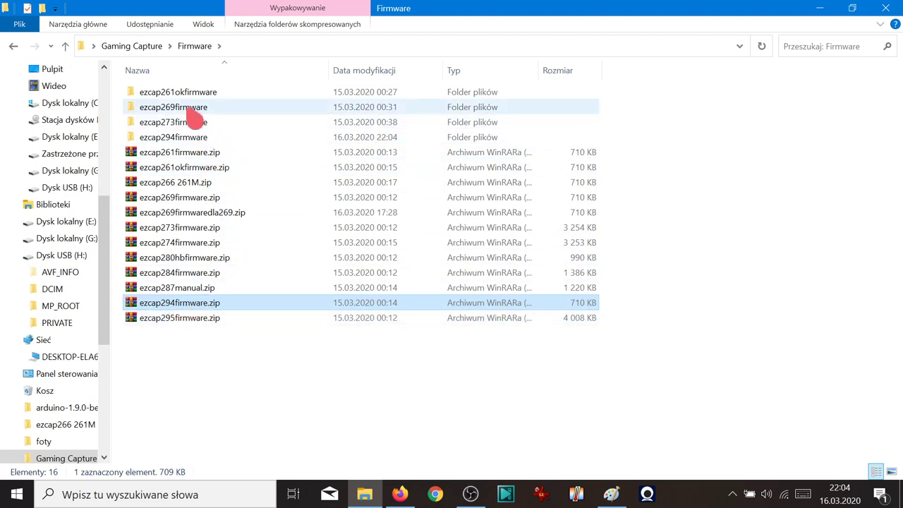
Step: Open the ezcap294firmware folder and launch USB3.0_SFWriteTool_AllIC_v1030b.exe
click(188, 140)
double_click(189, 141)
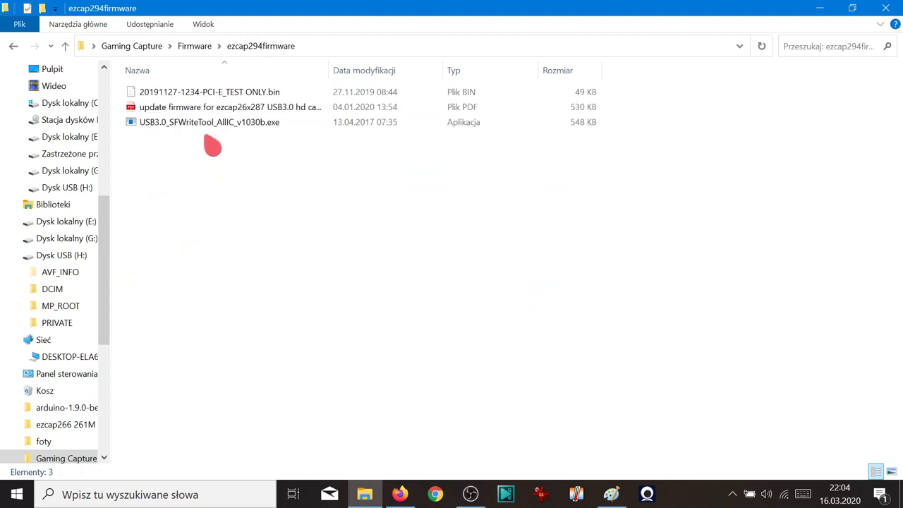
click(240, 98)
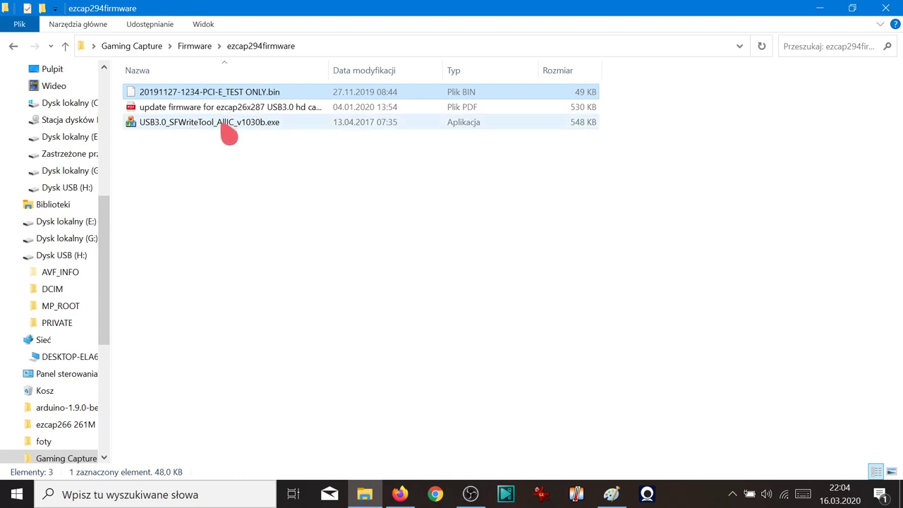
double_click(229, 133)
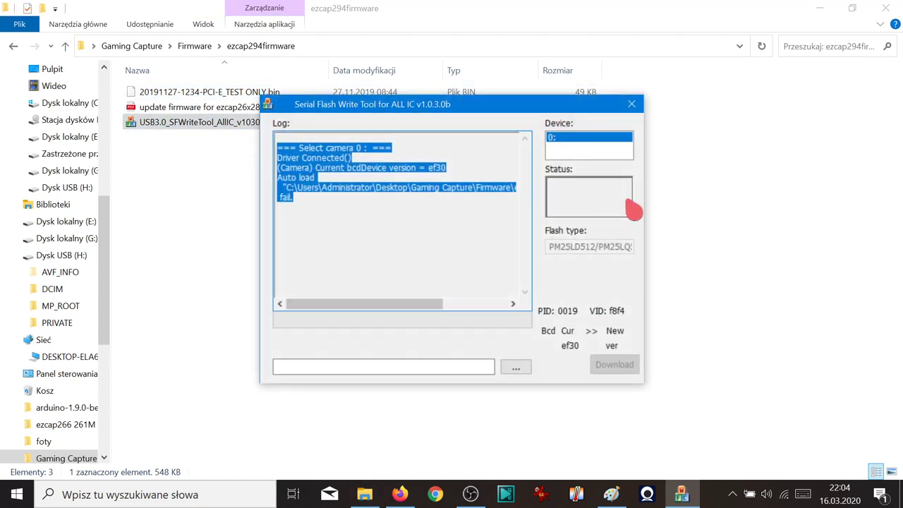
drag(548, 107, 528, 177)
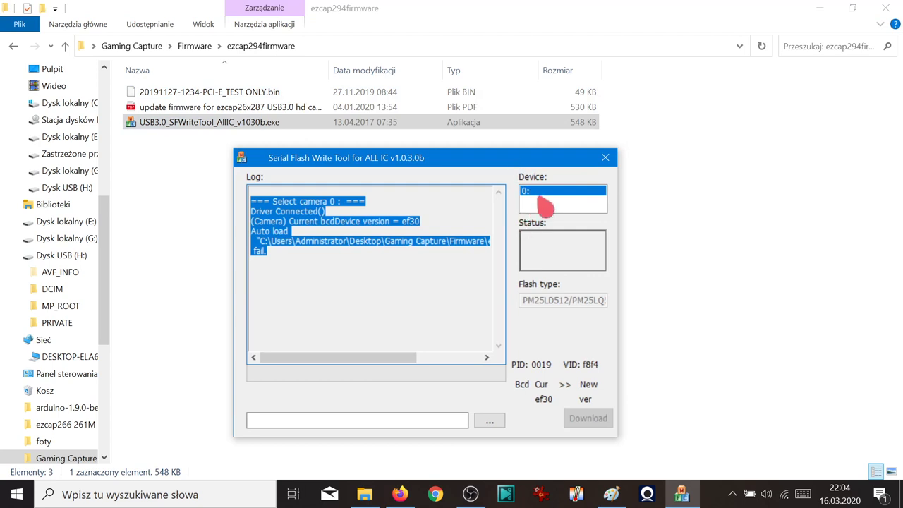
click(490, 420)
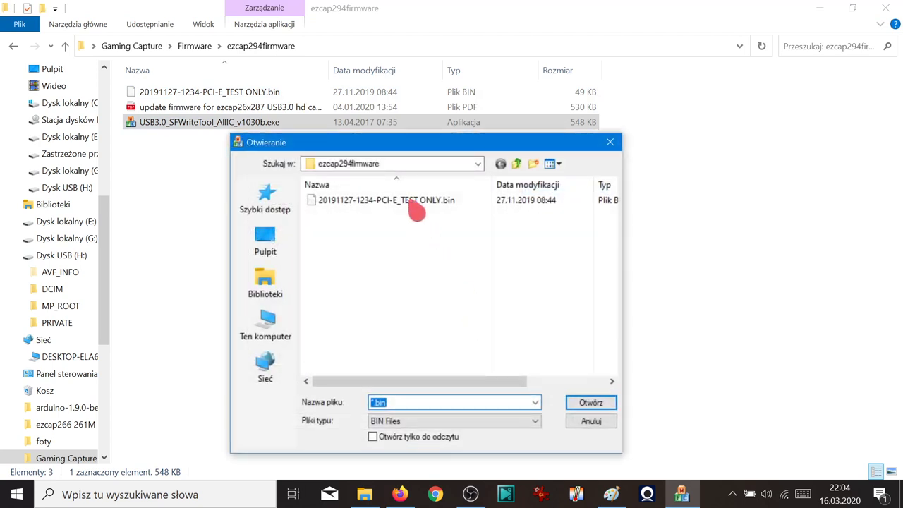
click(360, 206)
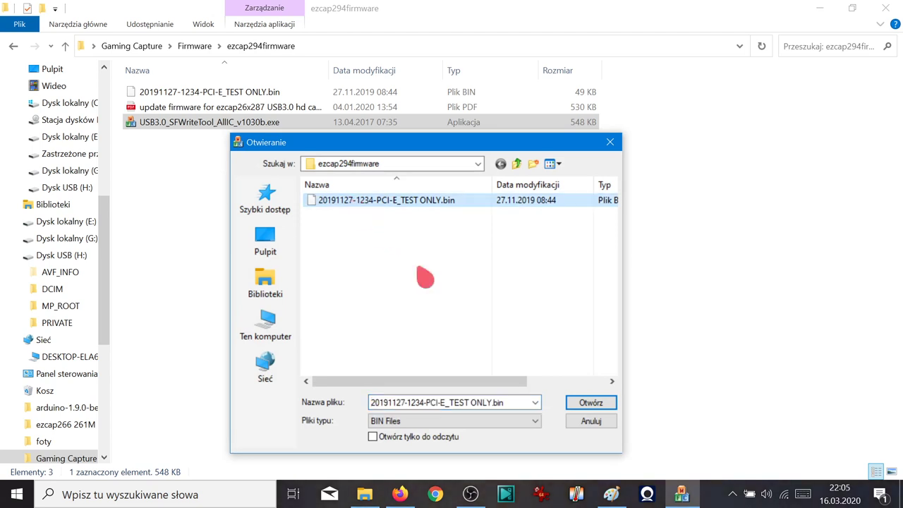
click(590, 403)
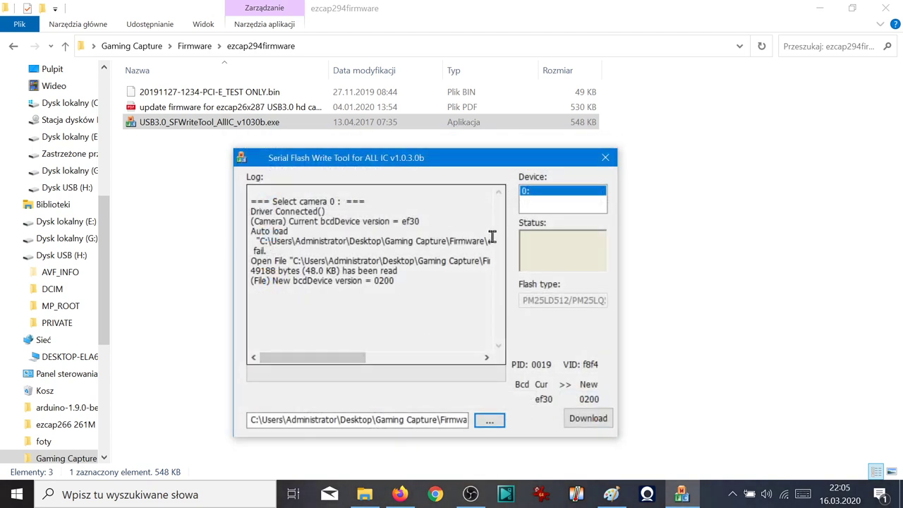
Step: Switch to Paint and replace the third text line with "FLASH 266 HD Game Live 294 rom :)"
click(611, 493)
drag(561, 235, 87, 235)
text(F)
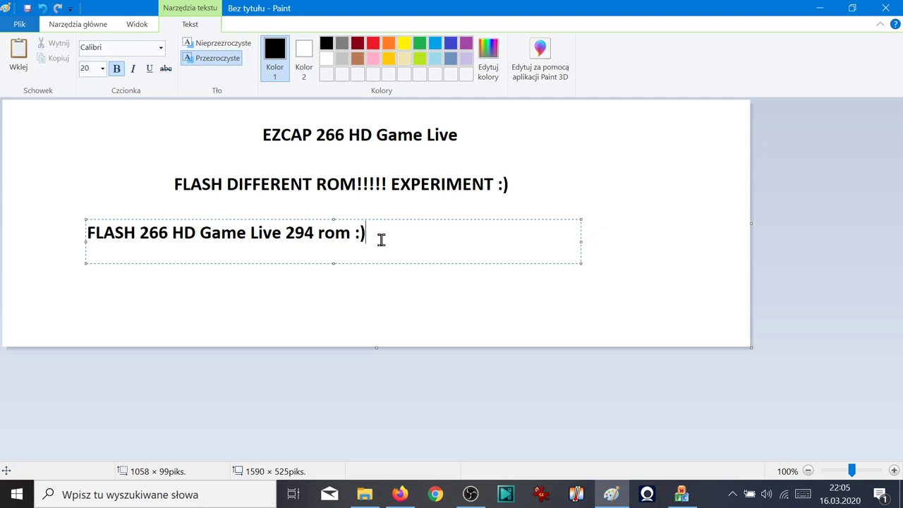
Step: Return to the Serial Flash Write Tool and flash the loaded 294 firmware to camera device 0
click(681, 495)
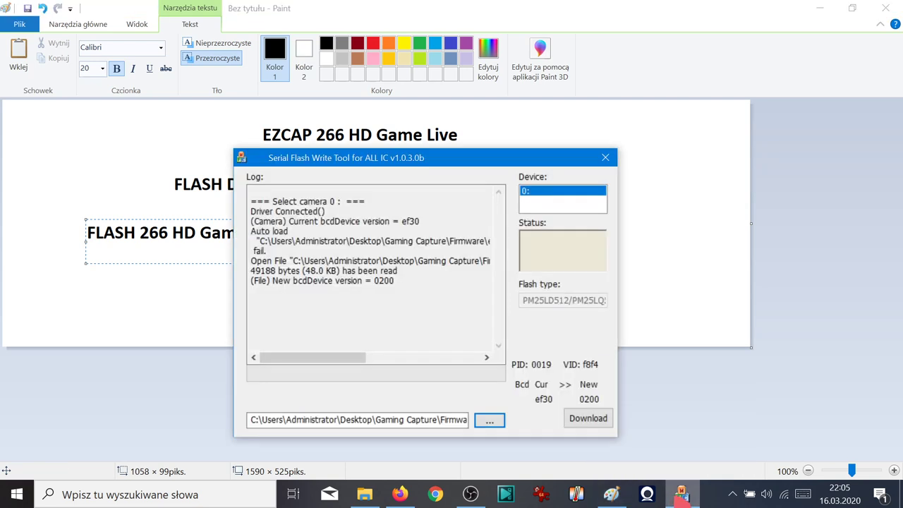
click(592, 421)
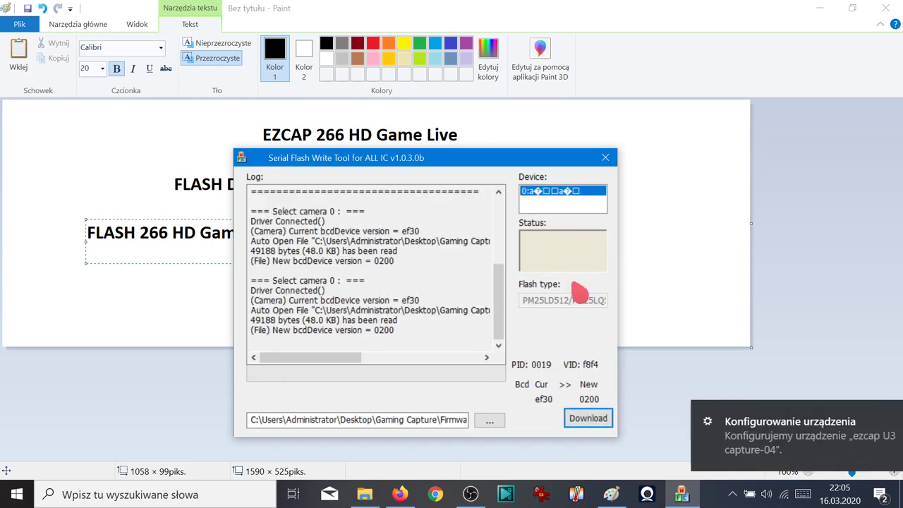
Step: Examine the list of connected devices in the Windows Bluetooth and other devices settings for the capture device, then close the settings
click(757, 452)
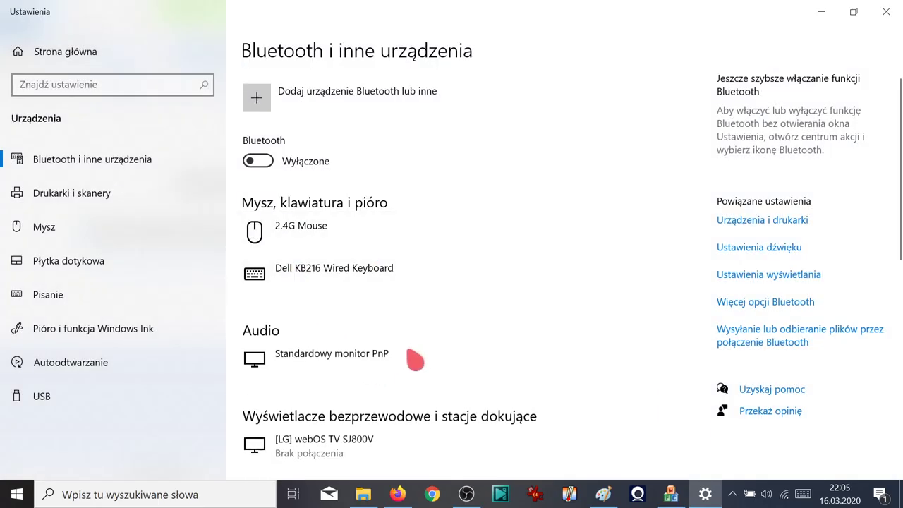
scroll(392, 285, down, 2)
scroll(392, 286, down, 4)
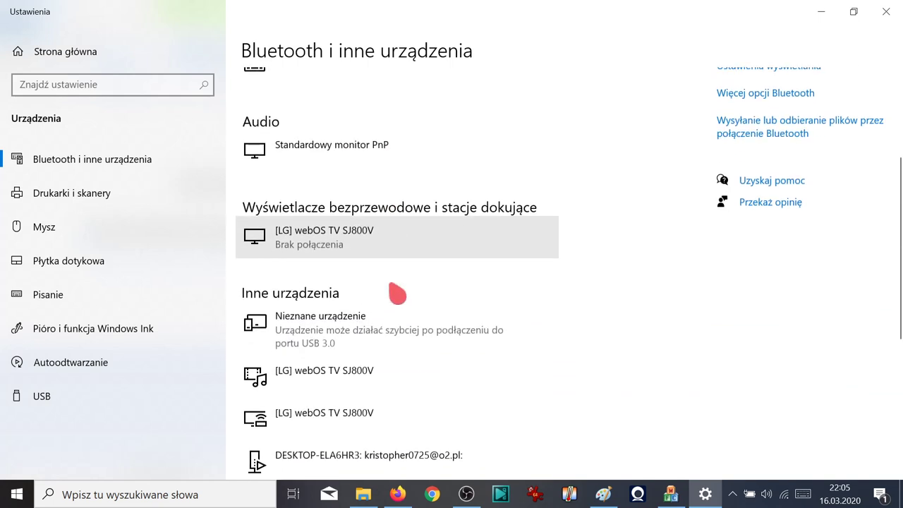
scroll(397, 291, down, 2)
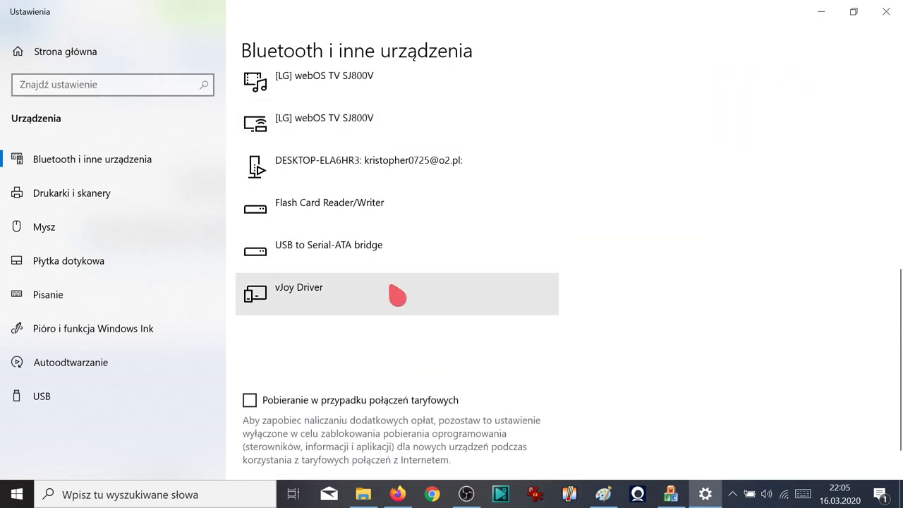
scroll(373, 177, up, 2)
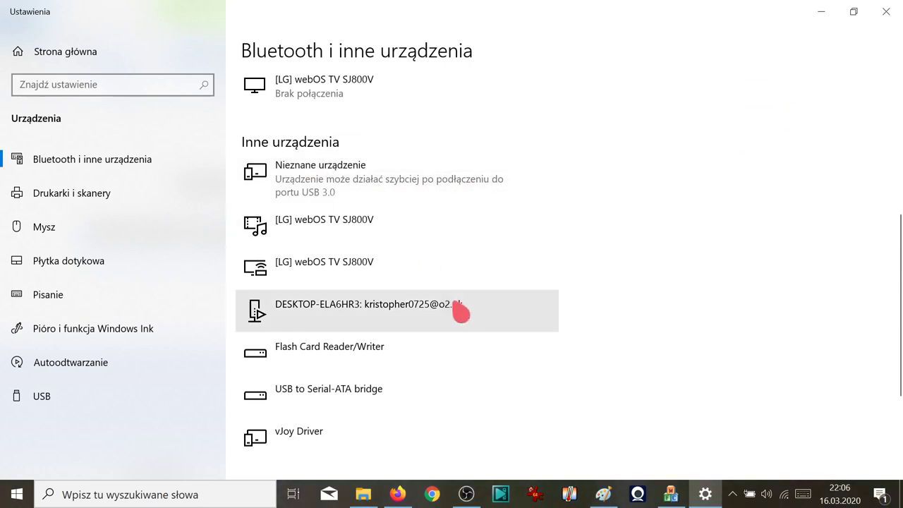
scroll(464, 312, down, 3)
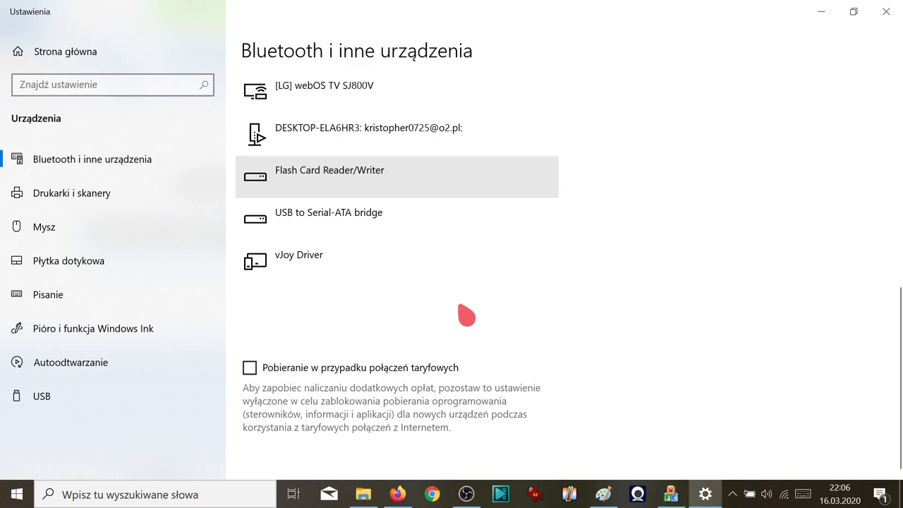
scroll(466, 313, up, 5)
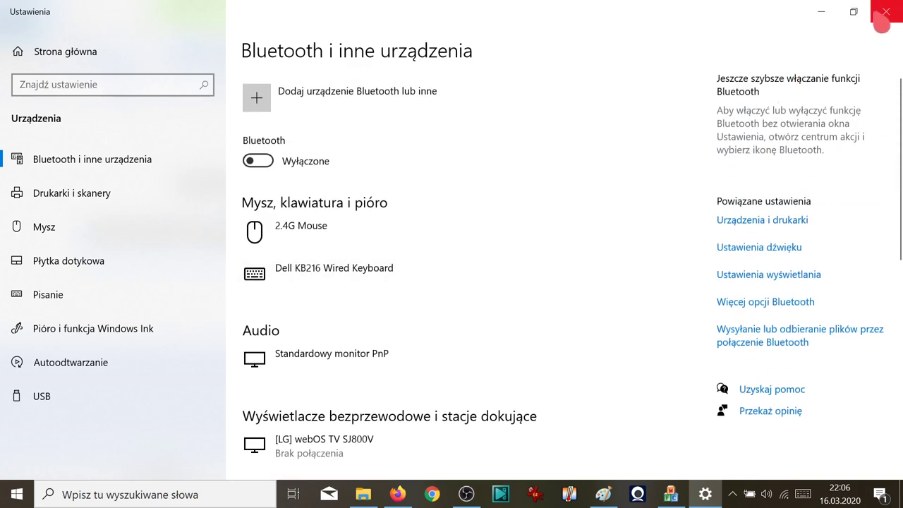
click(885, 11)
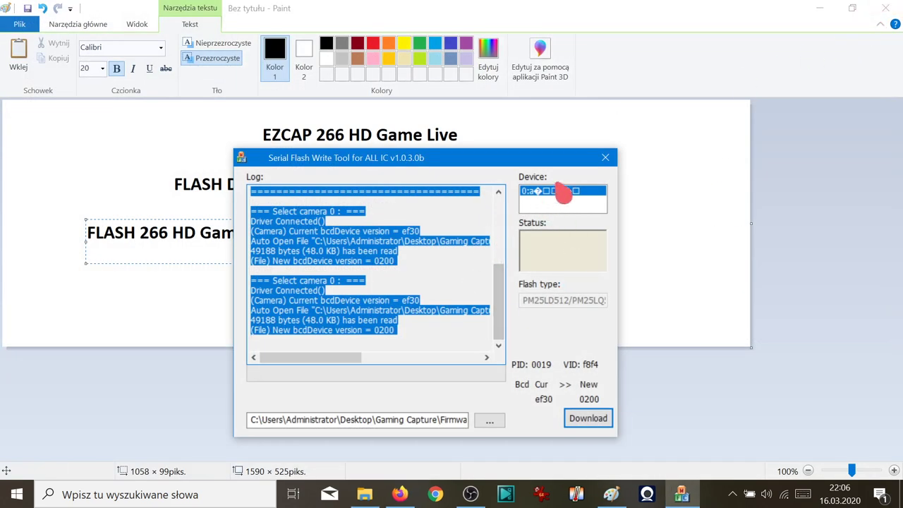
drag(546, 162, 569, 116)
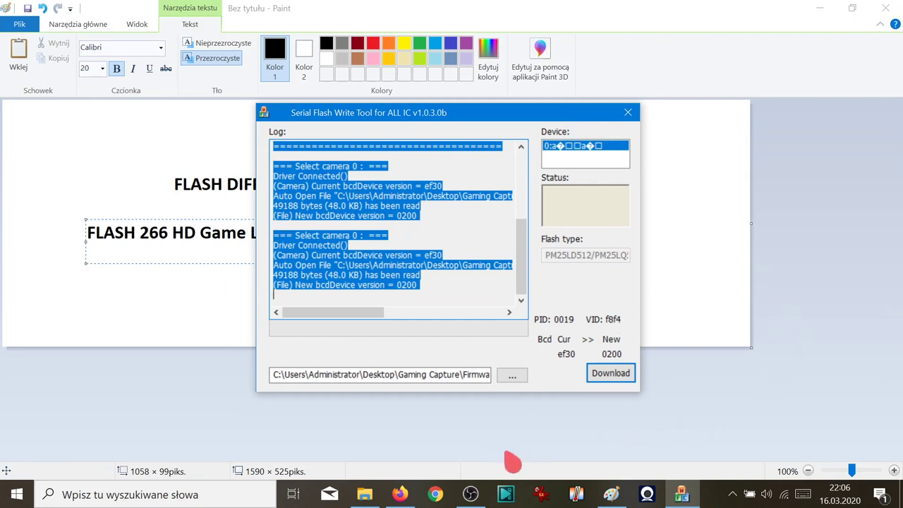
Step: Switch to OBS and add a video capture source named "videocapture device" using ezcap U3 capture-04 at 1920x1080, 60 FPS, MJPEG
mouse_move(470, 494)
click(469, 451)
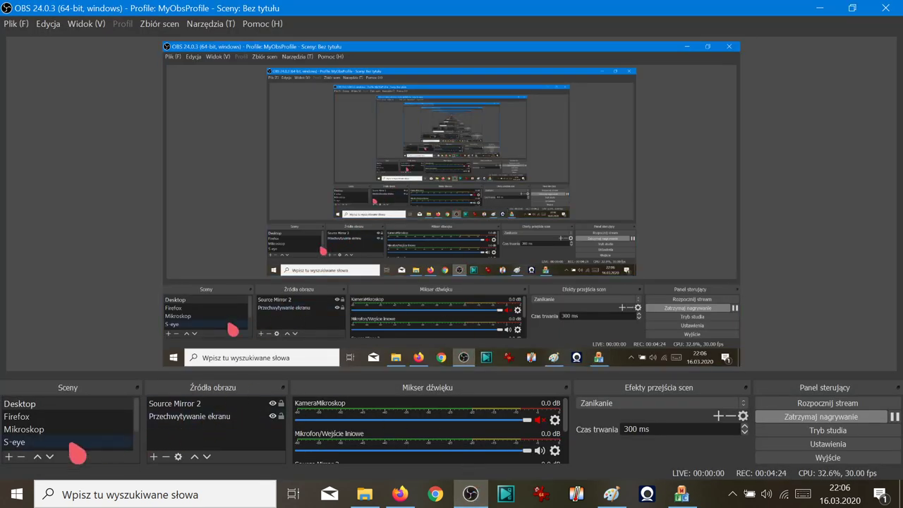
click(153, 457)
click(251, 398)
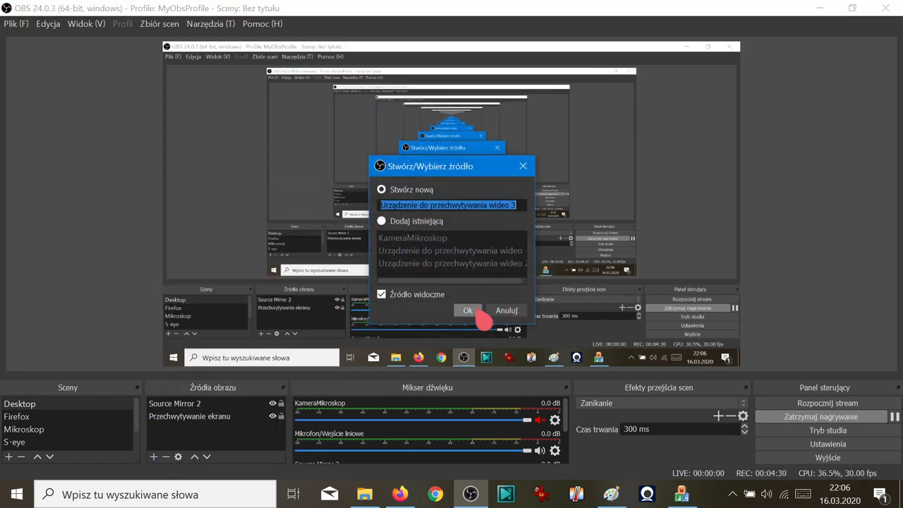
text(V)
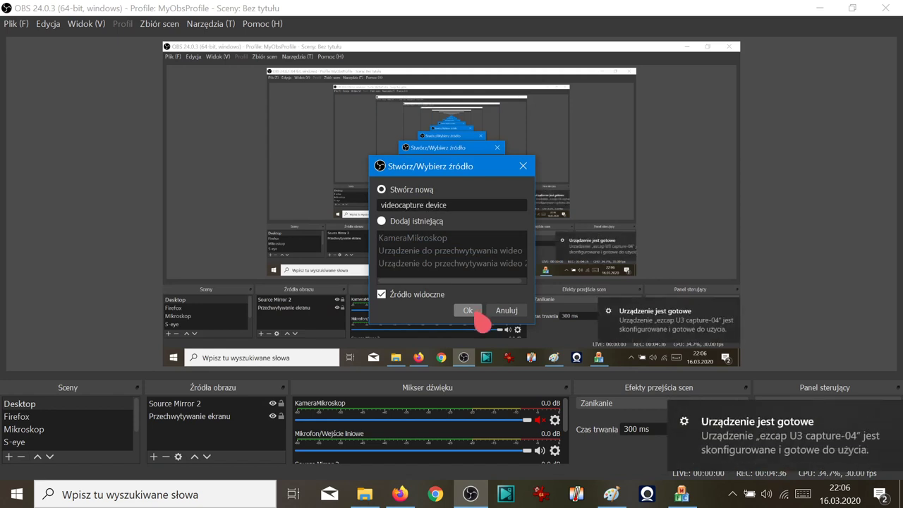
click(467, 312)
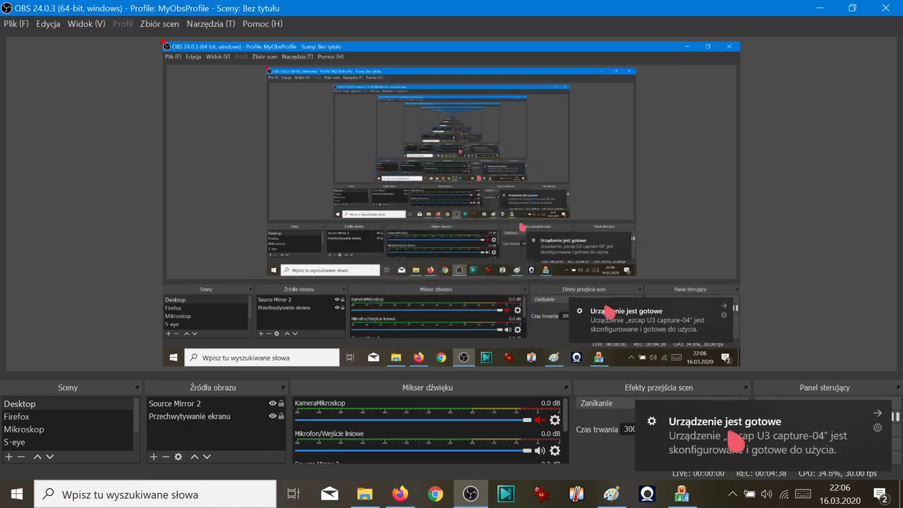
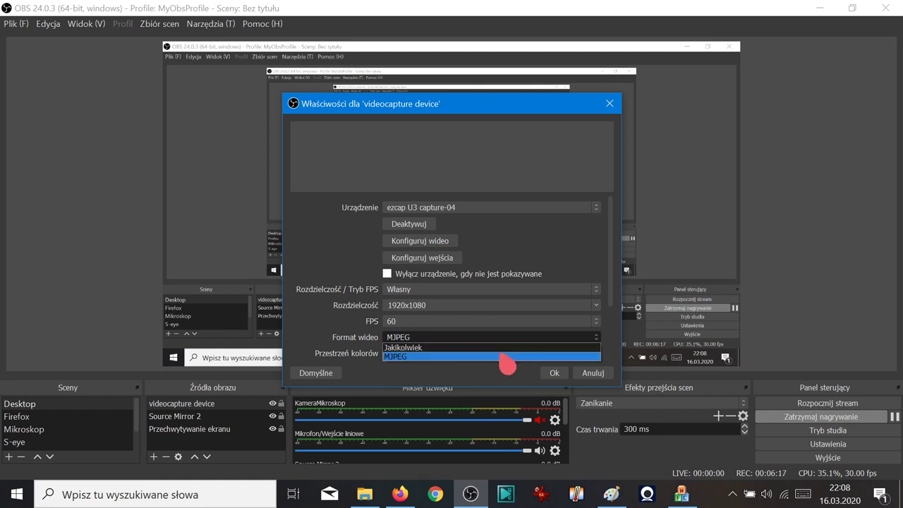
click(556, 376)
click(556, 376)
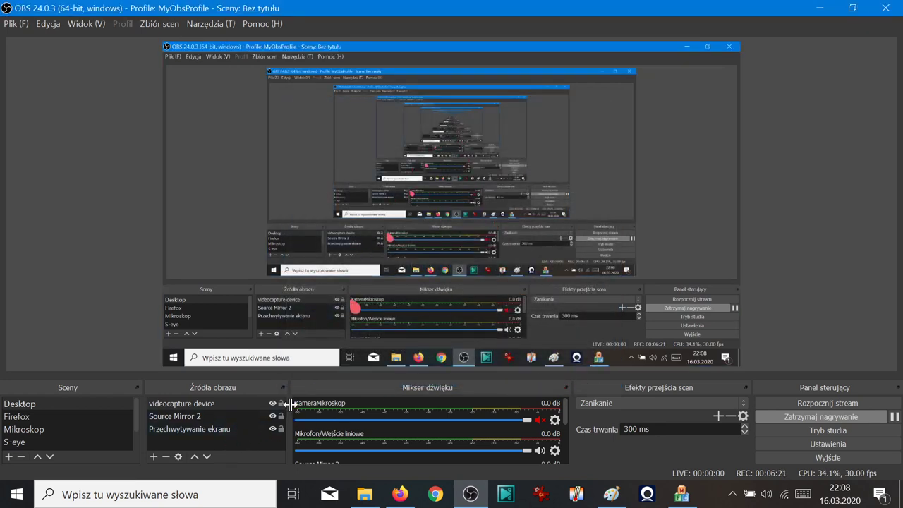
Step: Hide the Source Mirror 2 and videocapture device sources in the Desktop scene
click(265, 432)
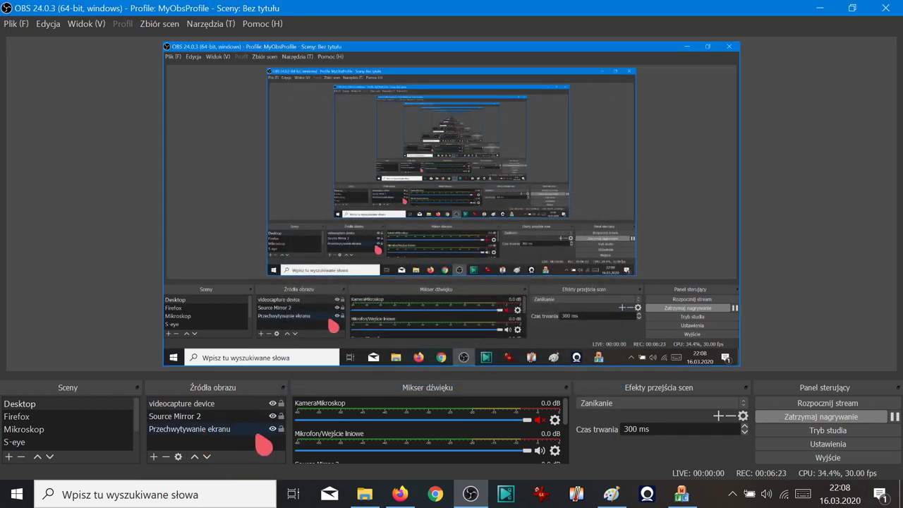
click(276, 421)
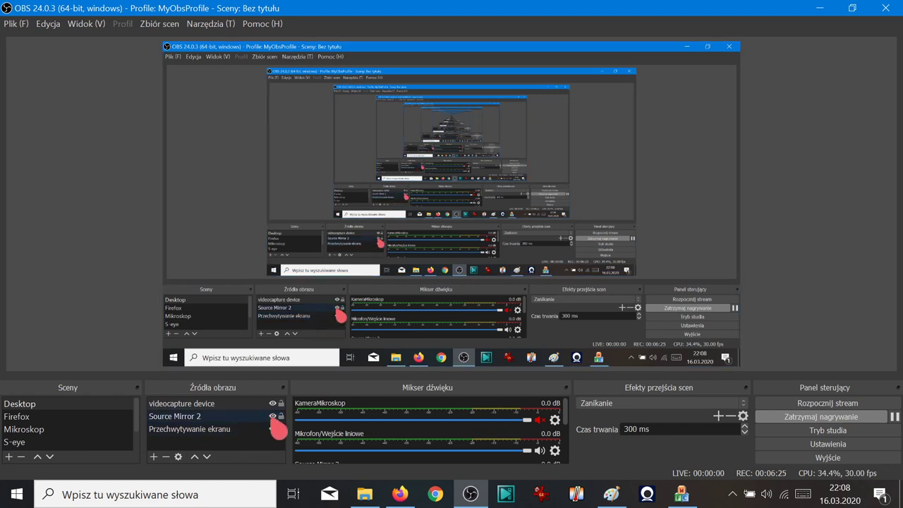
click(276, 431)
click(278, 406)
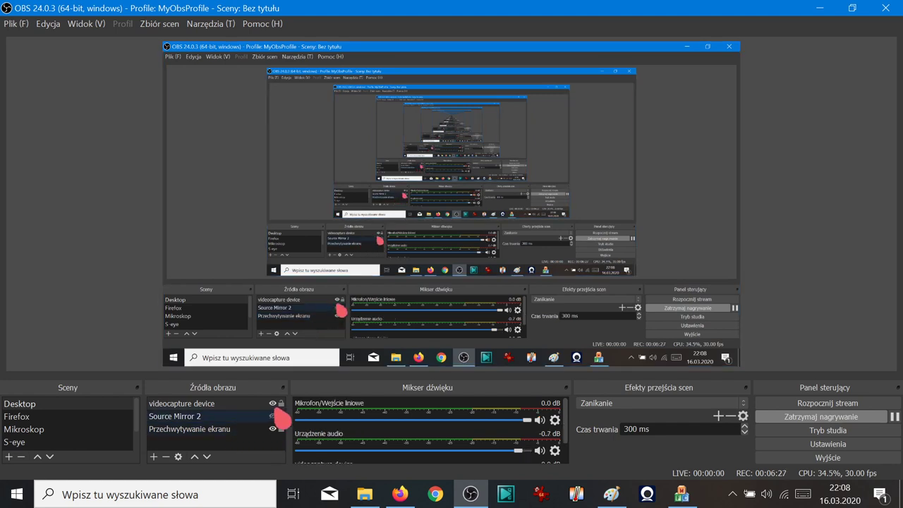
click(273, 404)
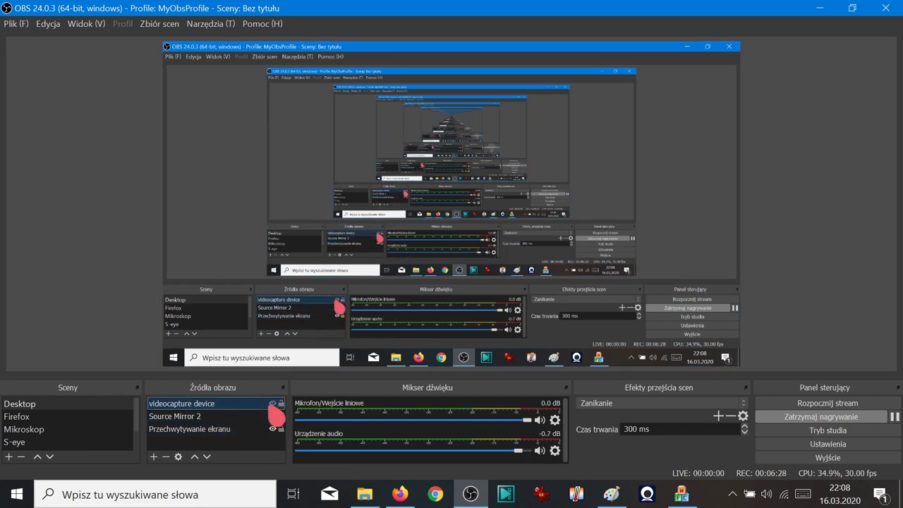
Step: In the videocapture device source properties, change the device to e2eSoft iVCam and then back to ezcap U3 capture-04
double_click(225, 407)
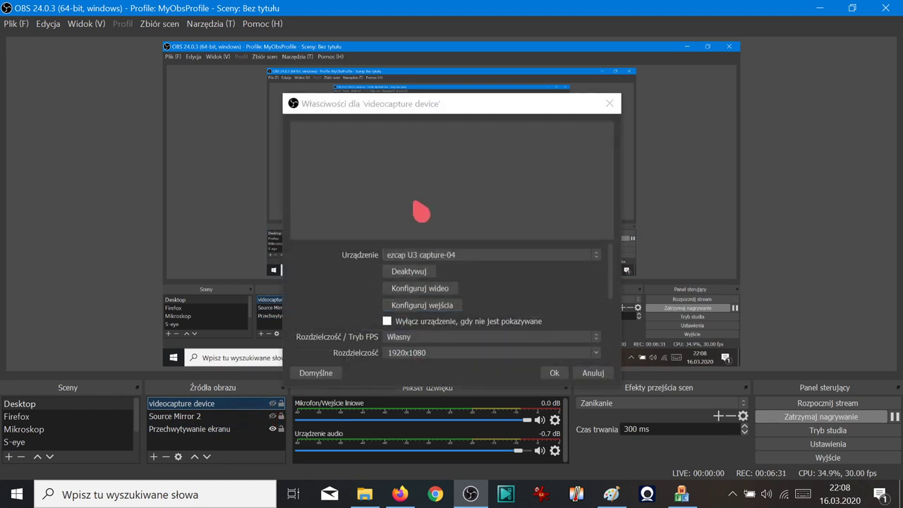
click(460, 258)
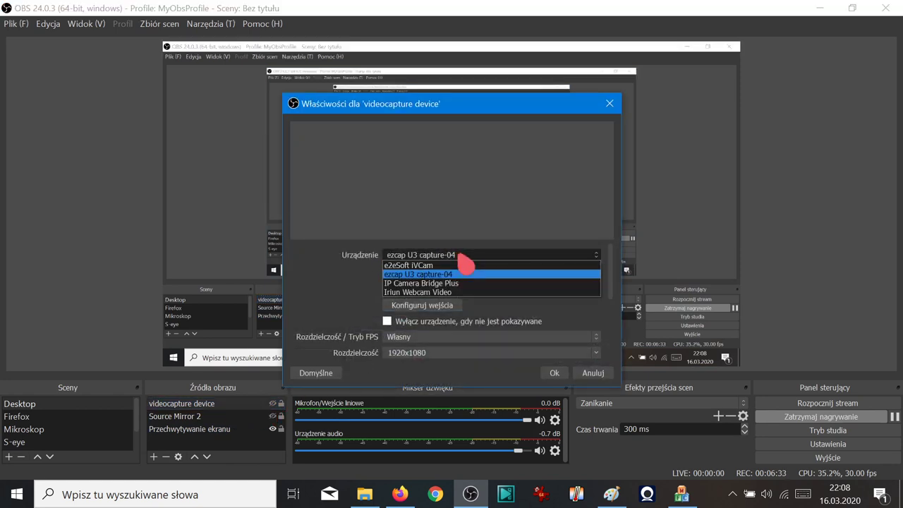
click(441, 266)
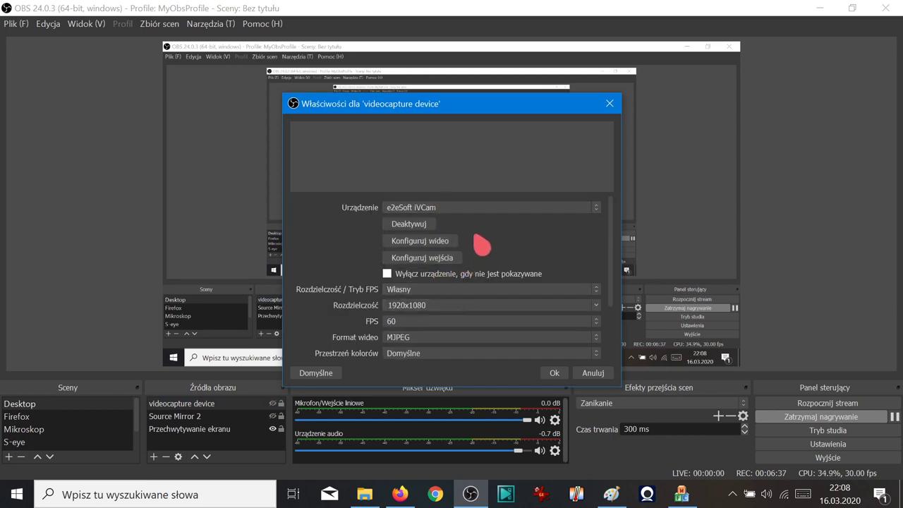
click(462, 212)
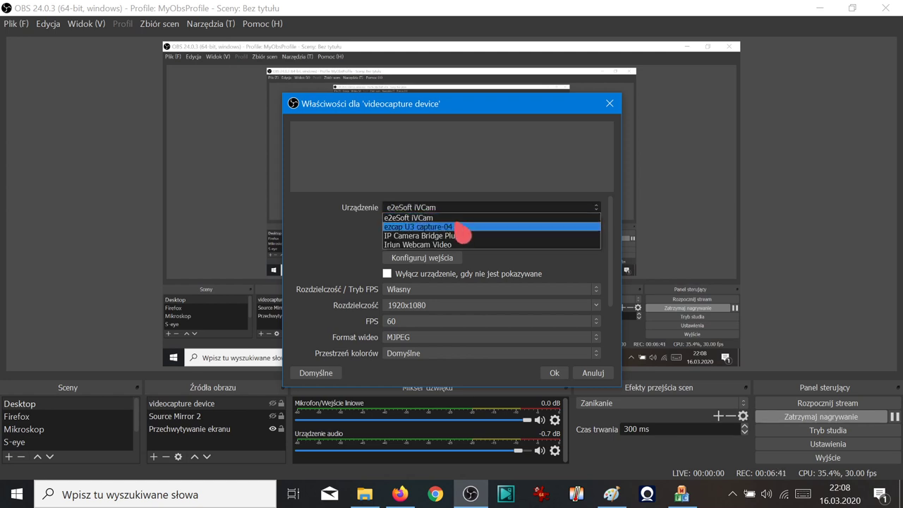
click(459, 227)
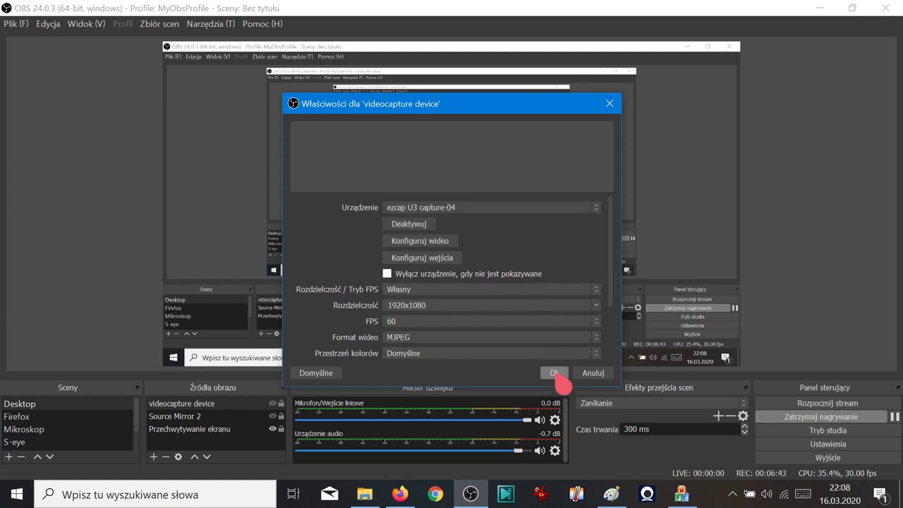
Step: Set the videocapture device source's color range to Pełny and apply its properties
scroll(540, 332, down, 5)
click(426, 274)
click(427, 281)
click(429, 289)
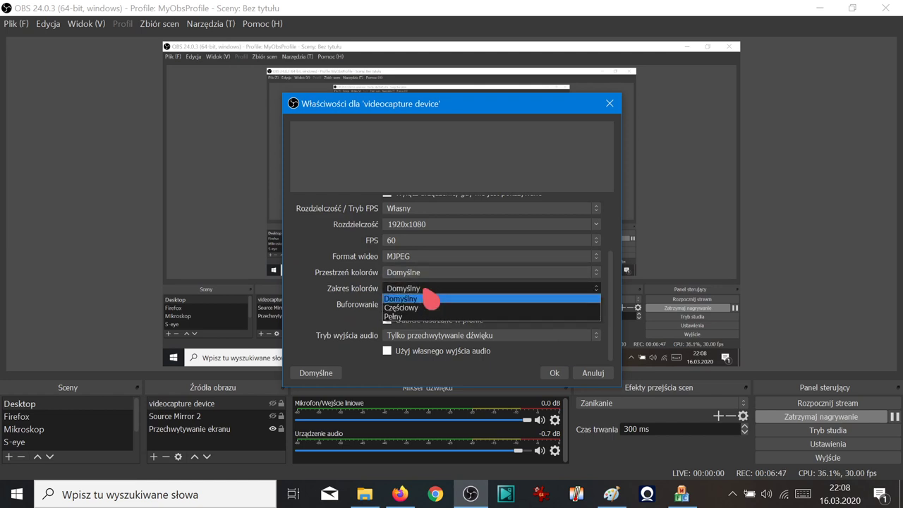
click(429, 317)
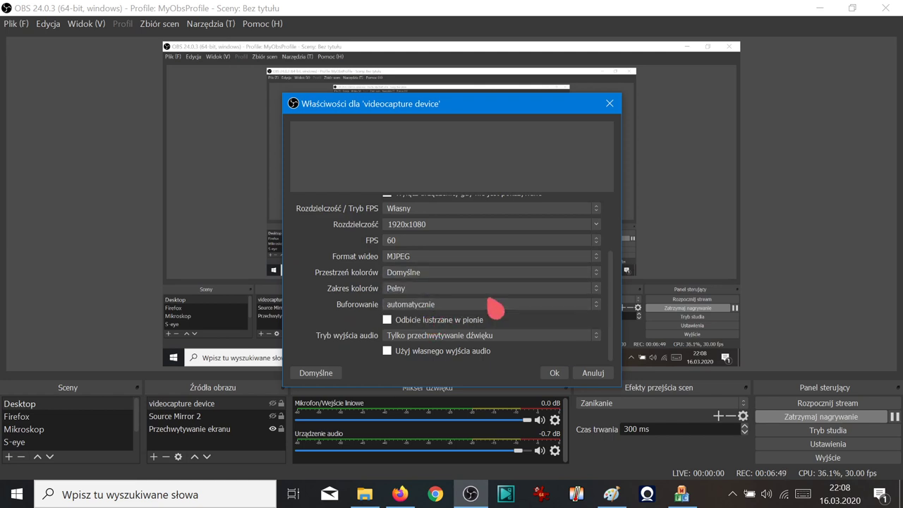
click(553, 373)
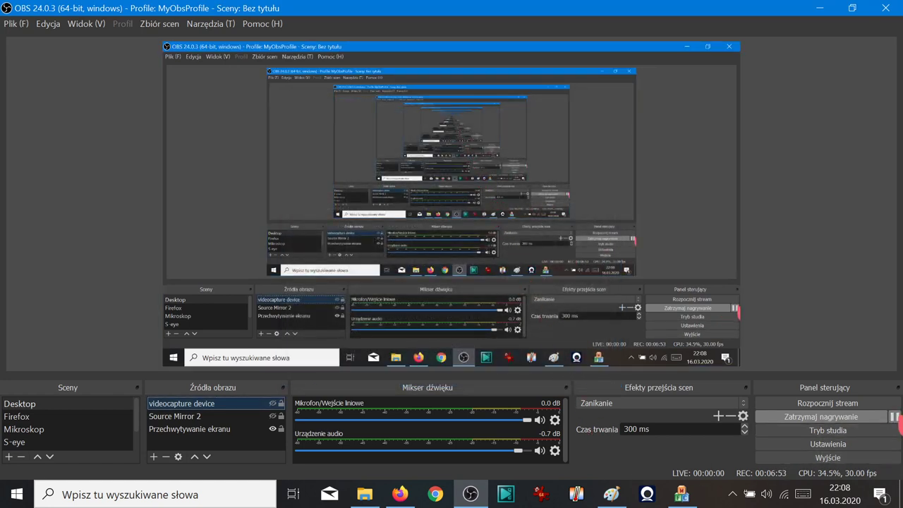
Step: Leave OBS, close the Serial Flash Write Tool, and try to open the ezcap U3 capture-04 camera in S-EYE
click(472, 497)
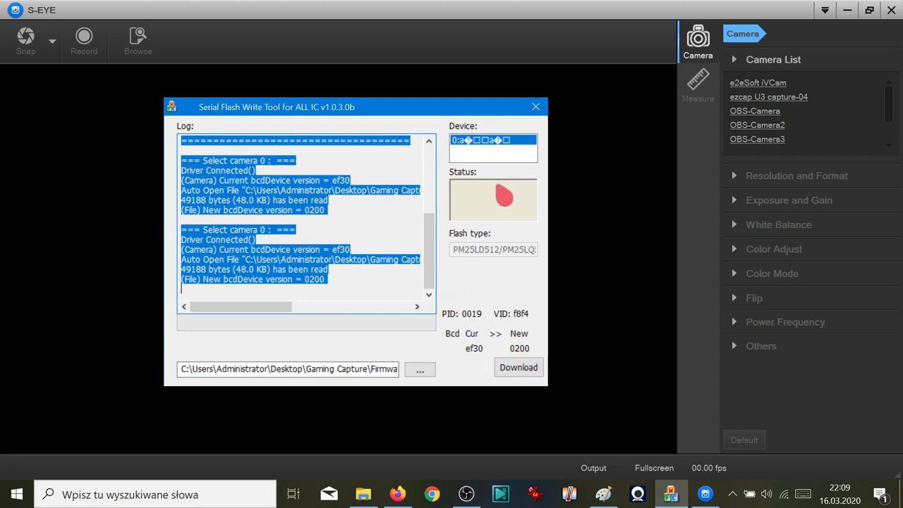
click(534, 110)
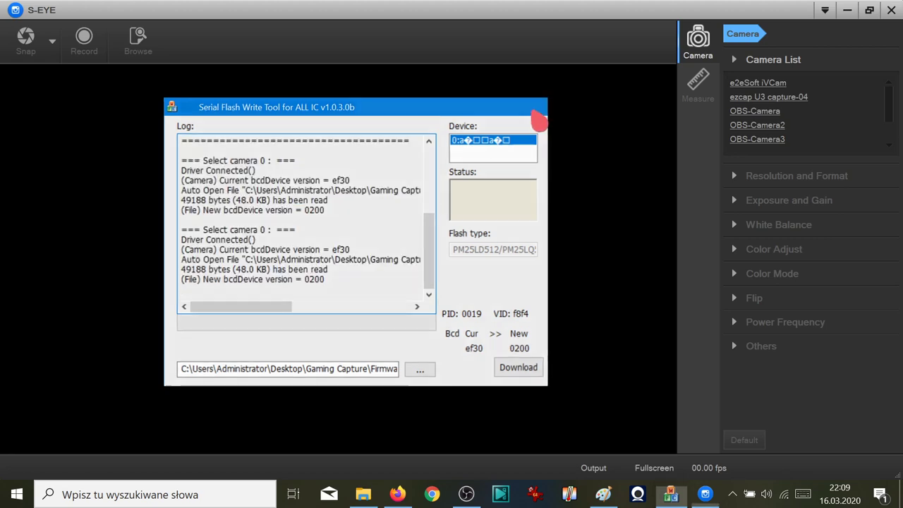
click(773, 98)
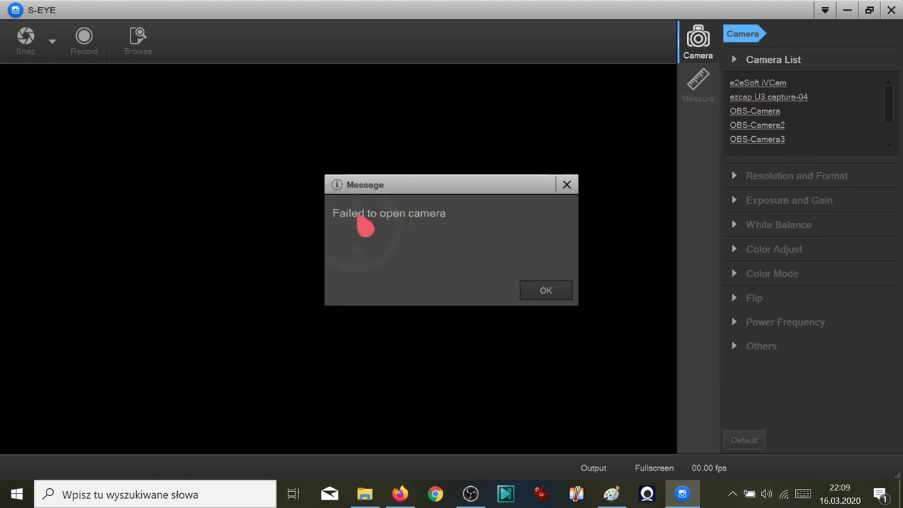
click(553, 296)
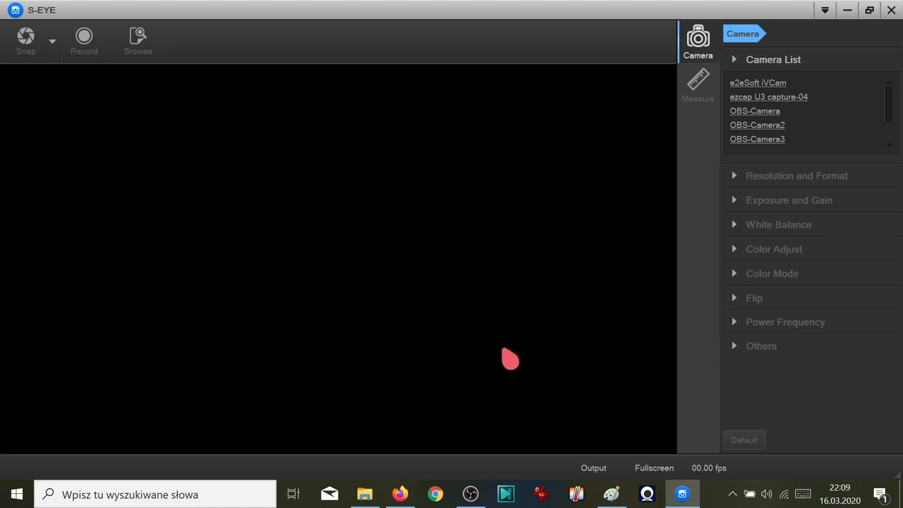
click(470, 494)
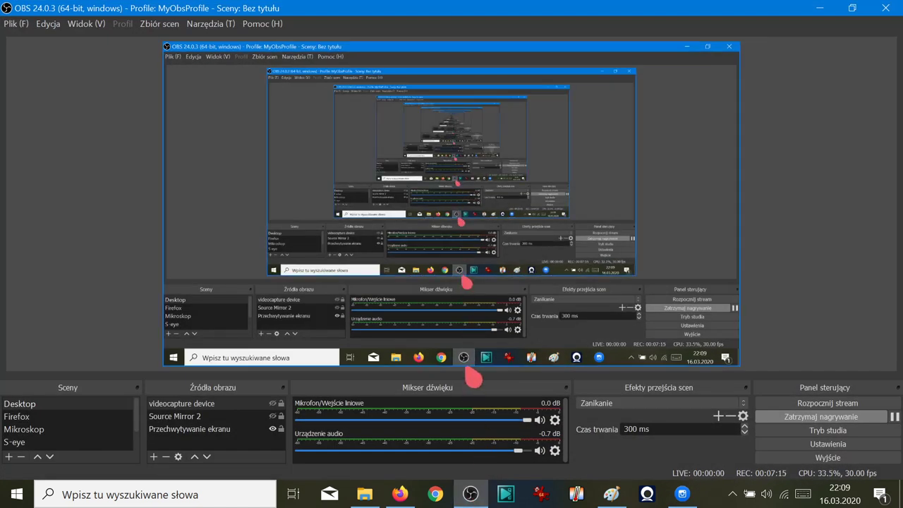
right_click(251, 404)
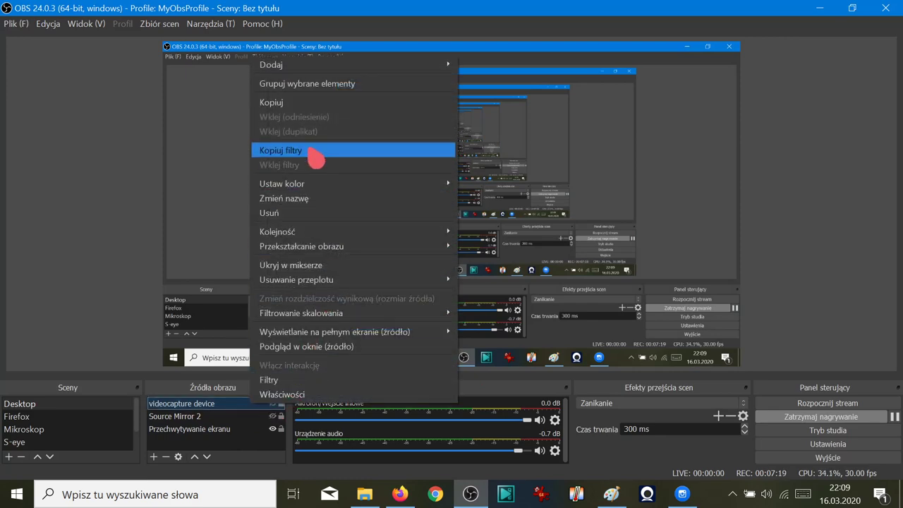
click(312, 213)
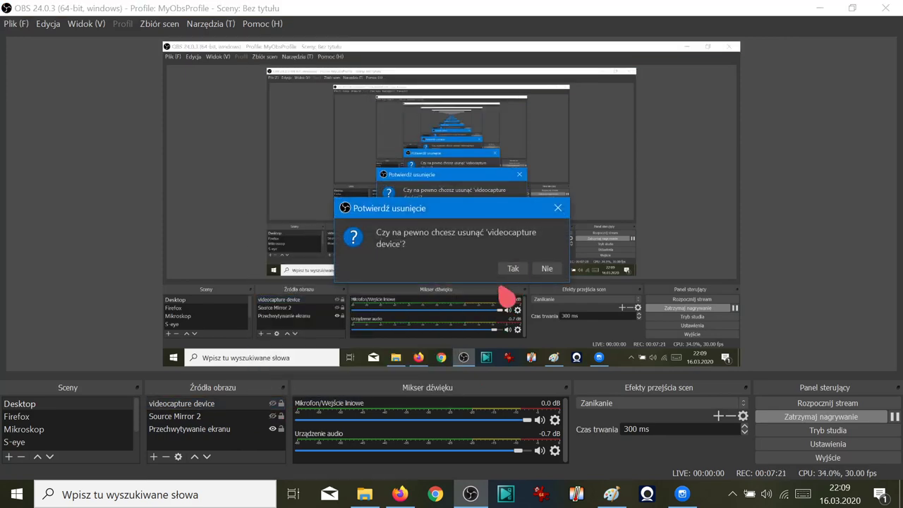
click(543, 269)
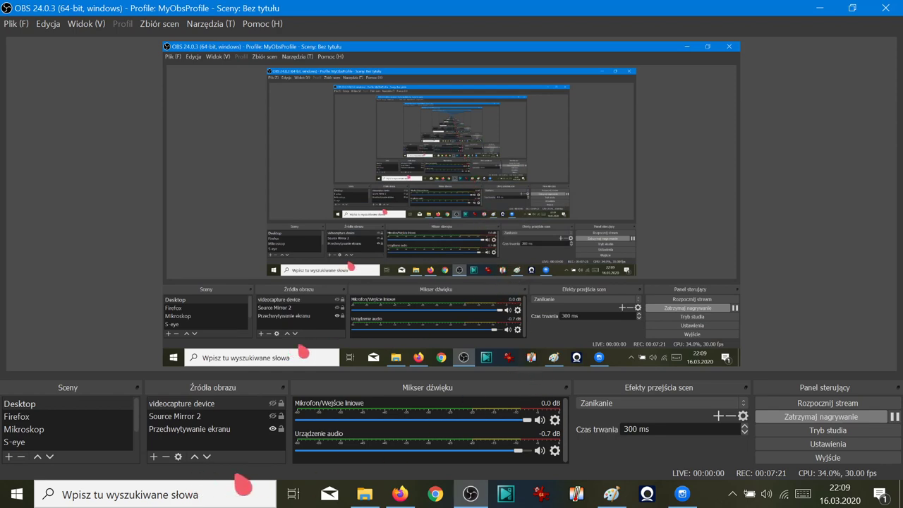
Step: Switch to S-EYE, open the ezcap U3 capture-04 camera, and set its preview resolution to 1920 x 1080
click(684, 498)
click(783, 99)
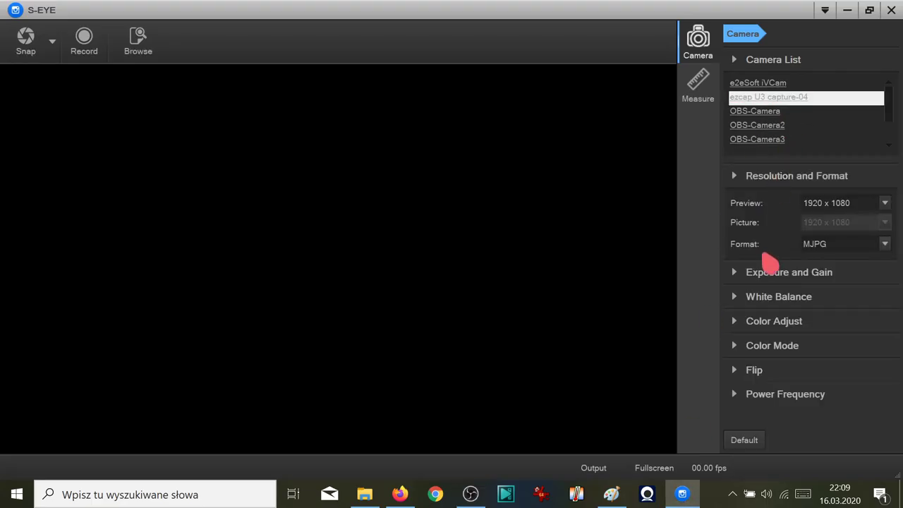
click(841, 203)
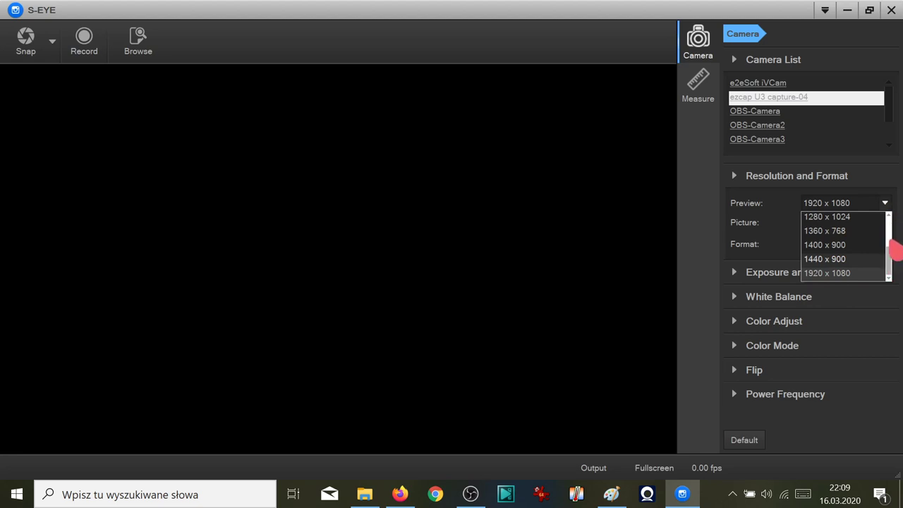
scroll(895, 238, up, 5)
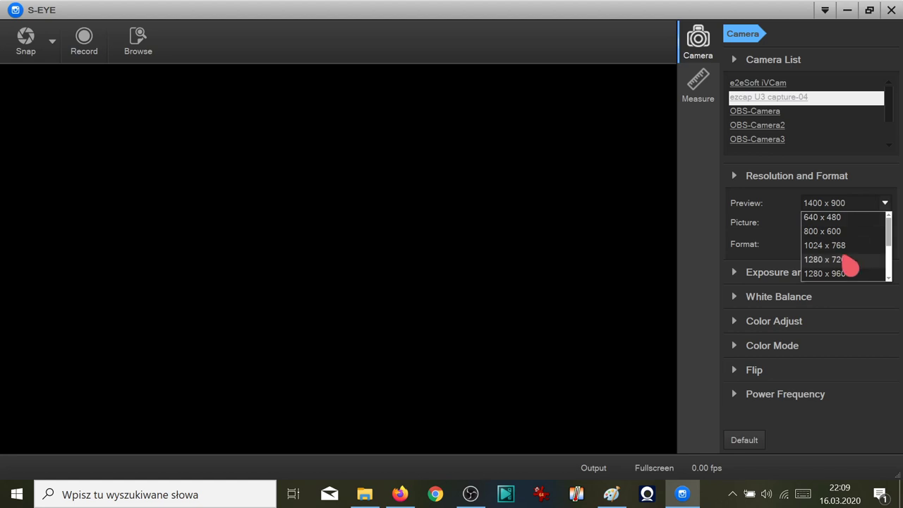
drag(890, 240, 893, 296)
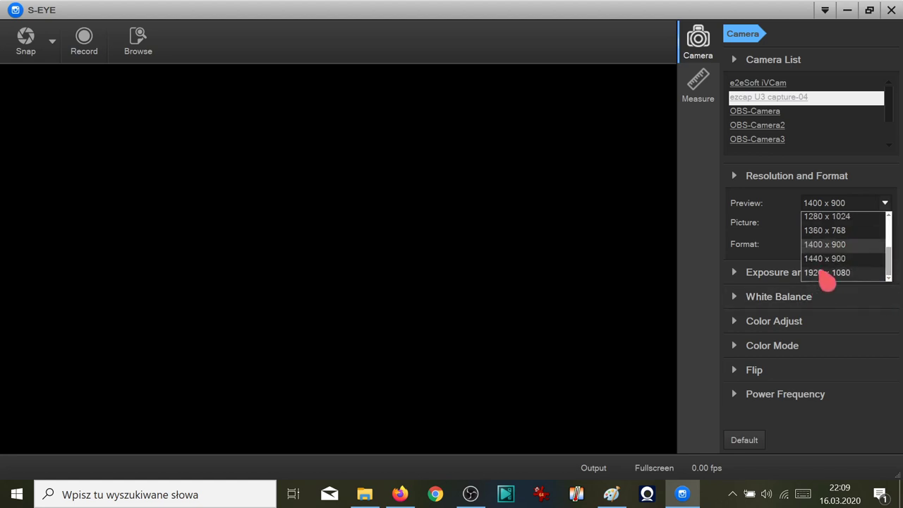
click(834, 282)
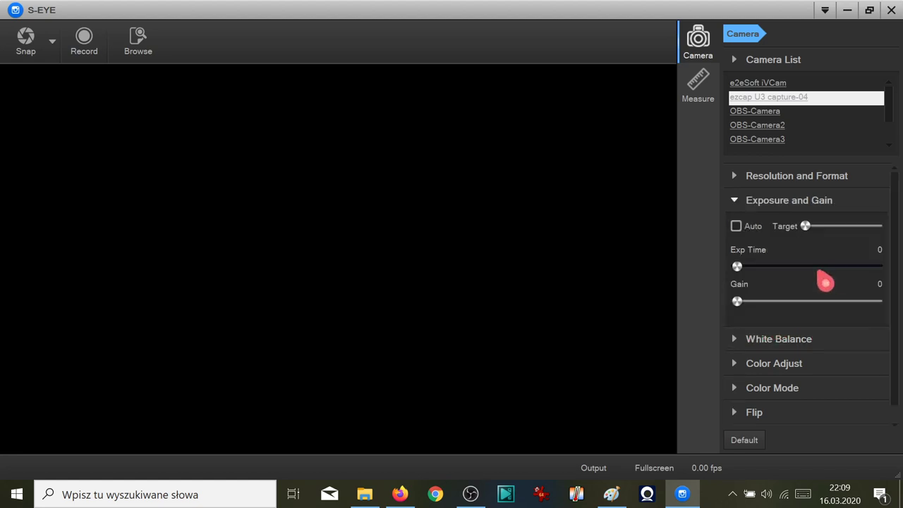
click(794, 183)
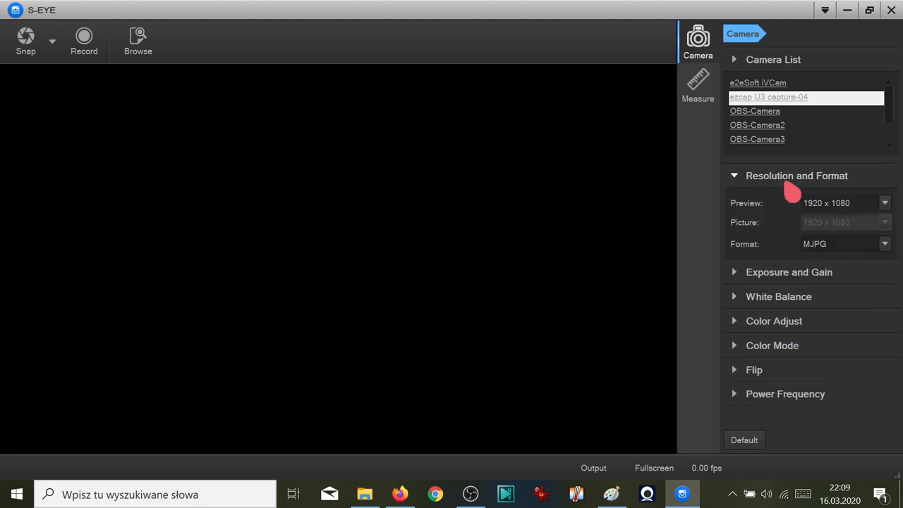
Step: Choose MJPG as the camera's preview format, leaving the preview resolution at 1920 x 1080
click(839, 248)
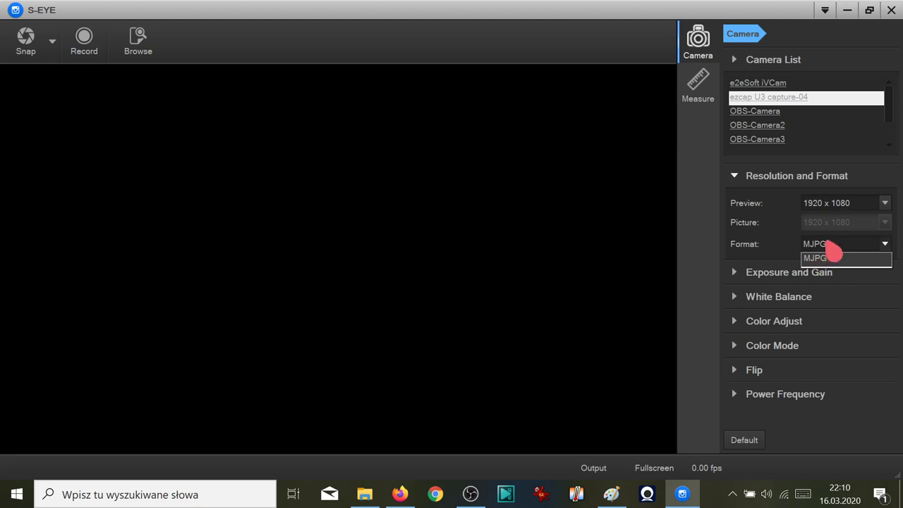
click(807, 256)
click(826, 208)
click(826, 208)
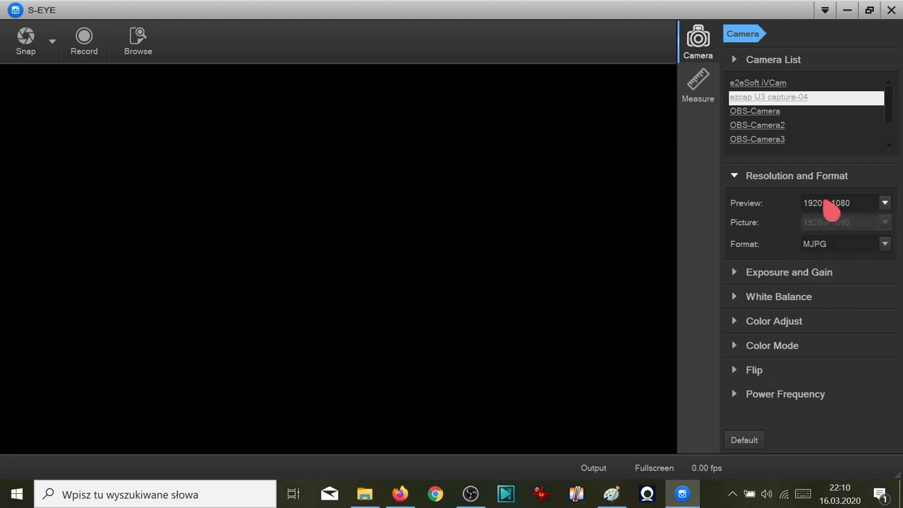
Step: Inspect the camera's exposure, gain and white balance controls
click(796, 274)
click(735, 226)
click(735, 226)
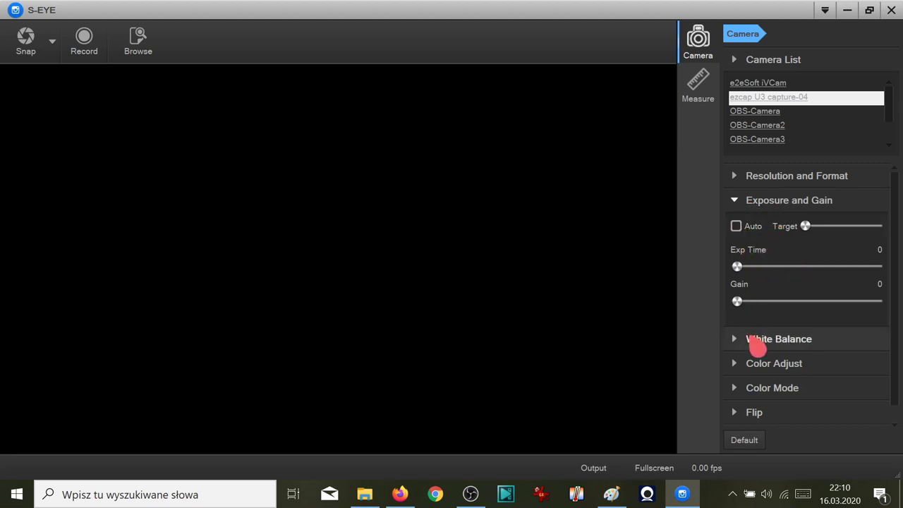
click(756, 340)
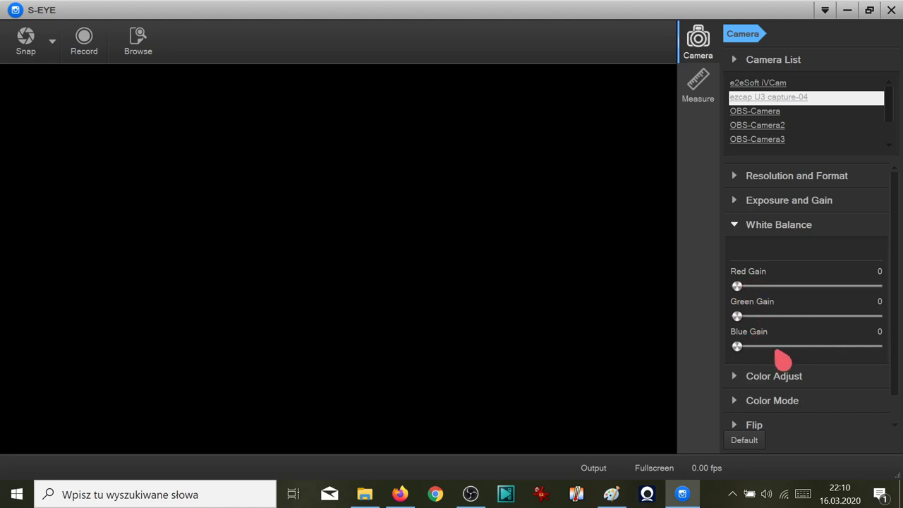
click(753, 227)
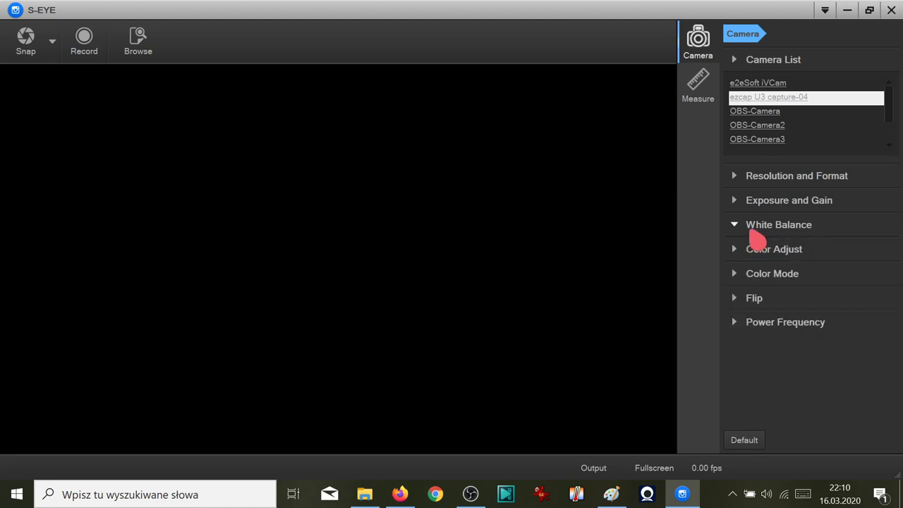
Step: Set the camera's hue to 1 and view the remaining color adjustment controls
click(768, 250)
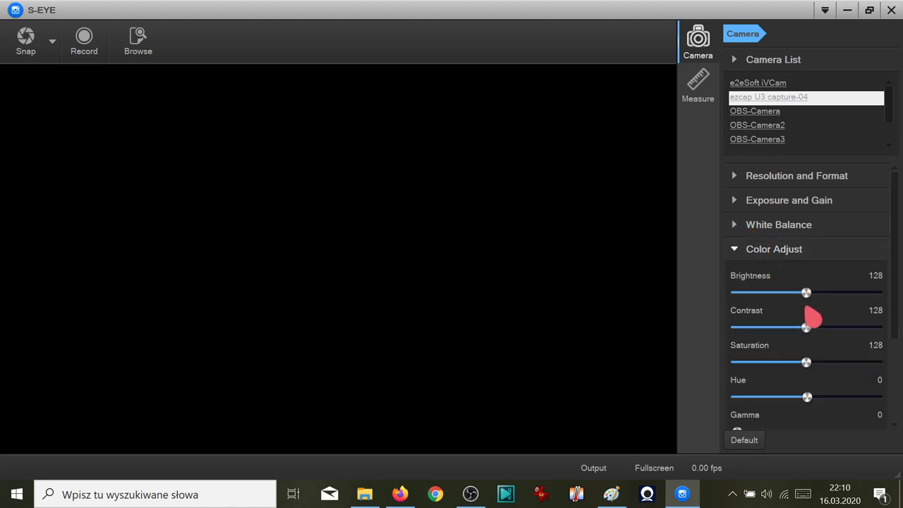
click(801, 403)
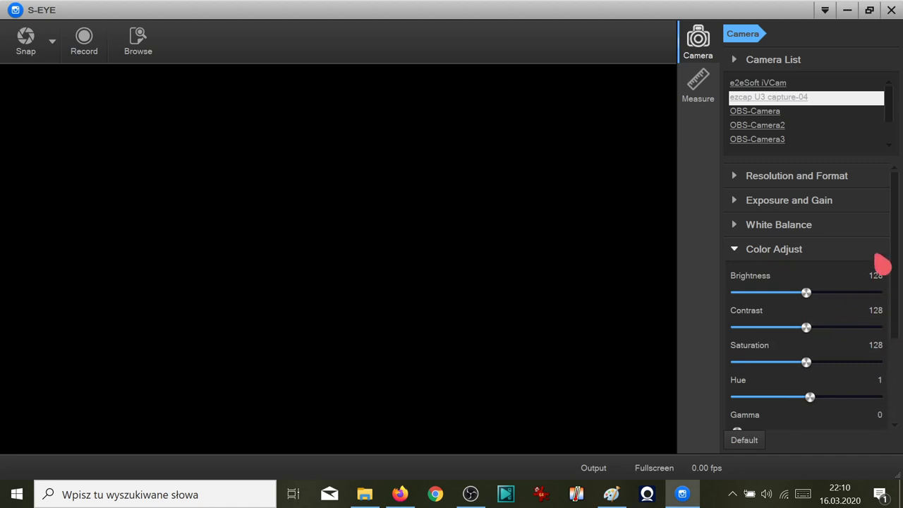
drag(897, 202, 899, 306)
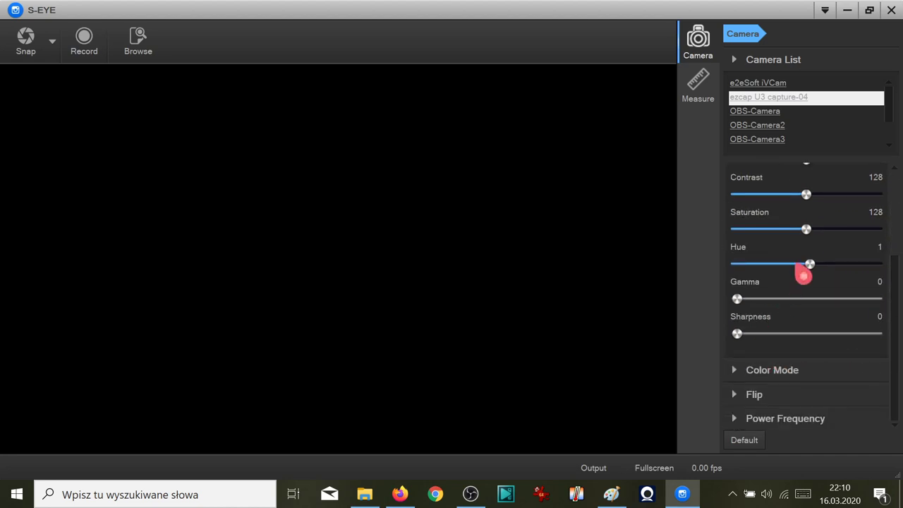
Step: Check the camera's available color modes, keeping Color, and review the preview format options again
click(802, 372)
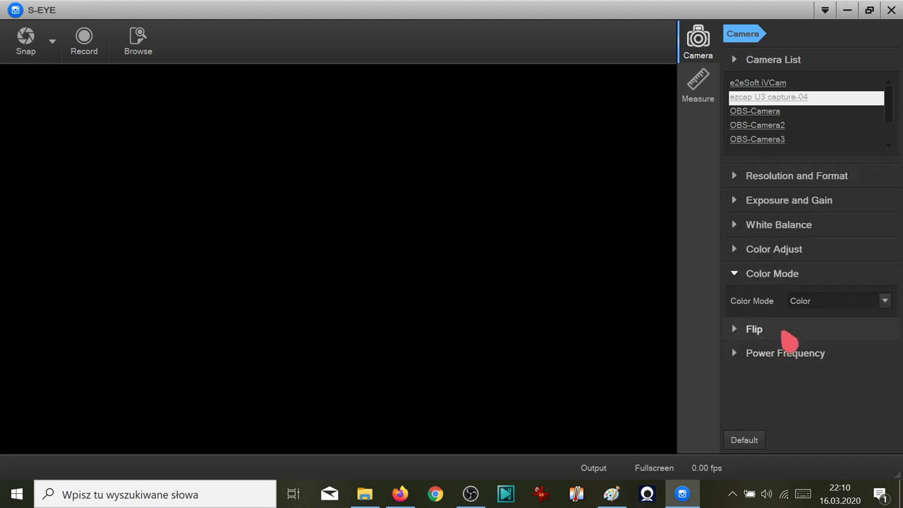
click(824, 305)
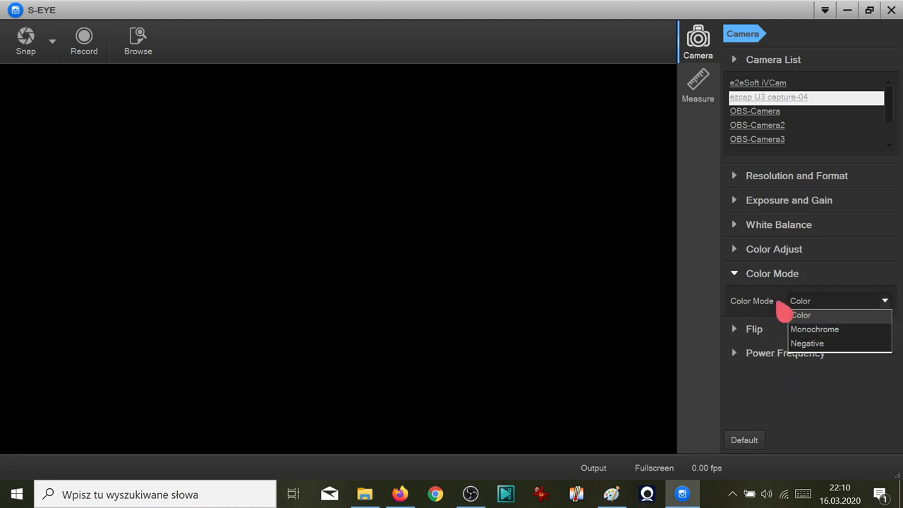
click(790, 315)
click(776, 329)
click(777, 332)
click(804, 177)
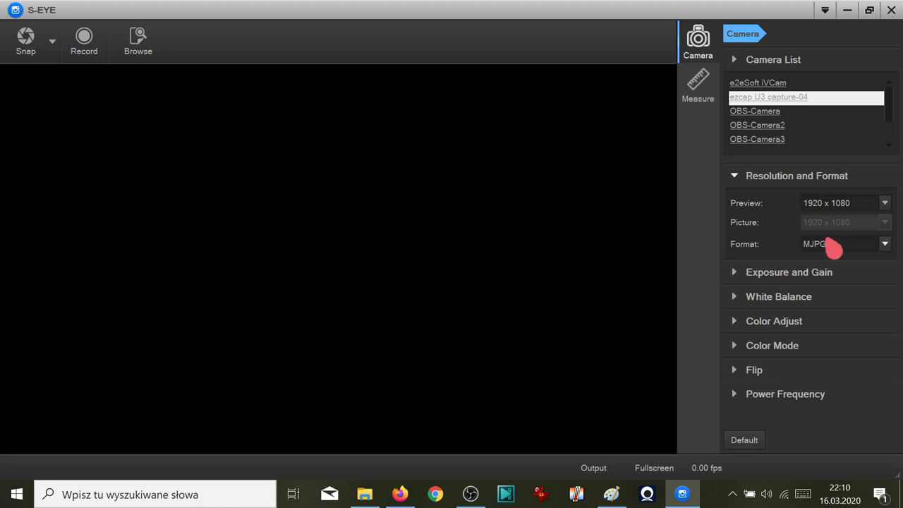
click(818, 247)
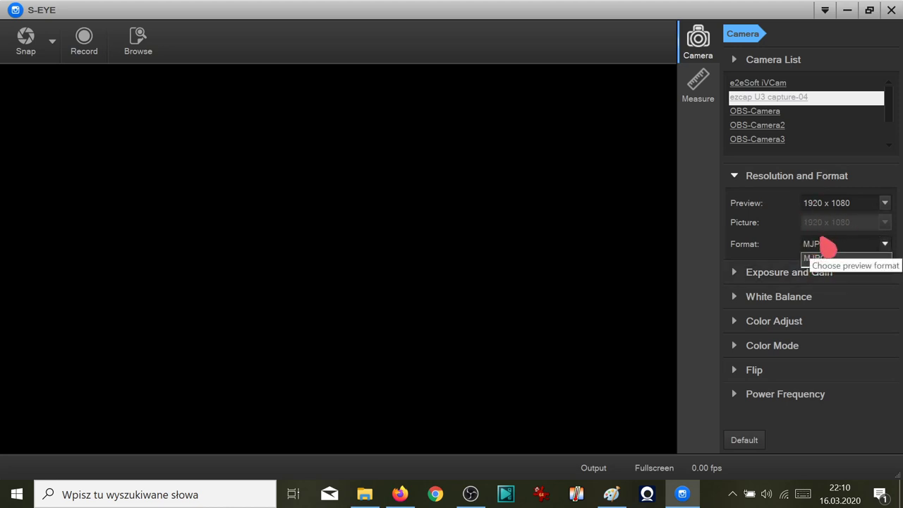
Step: Switch to Paint and replace the lowest note with "294 WORKING!!! But not available YUY2 :( Only Mjpeg :)"
click(615, 496)
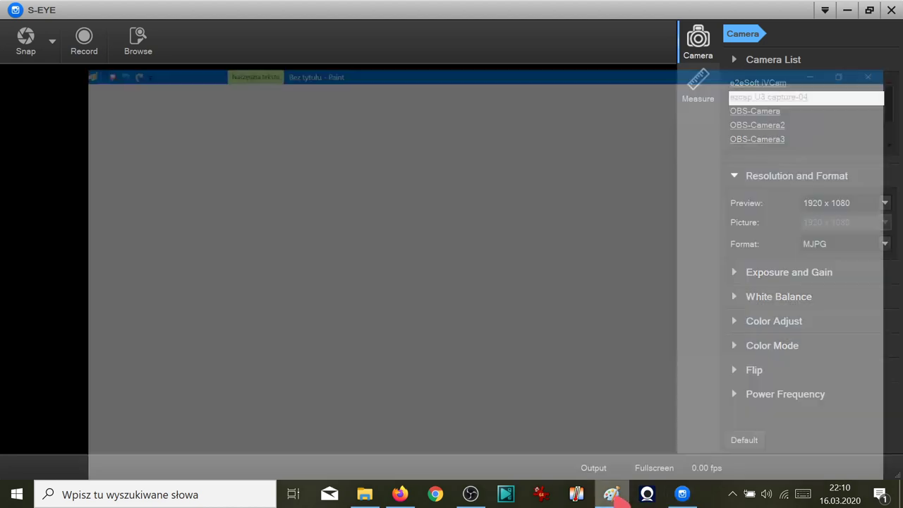
drag(374, 242, 29, 241)
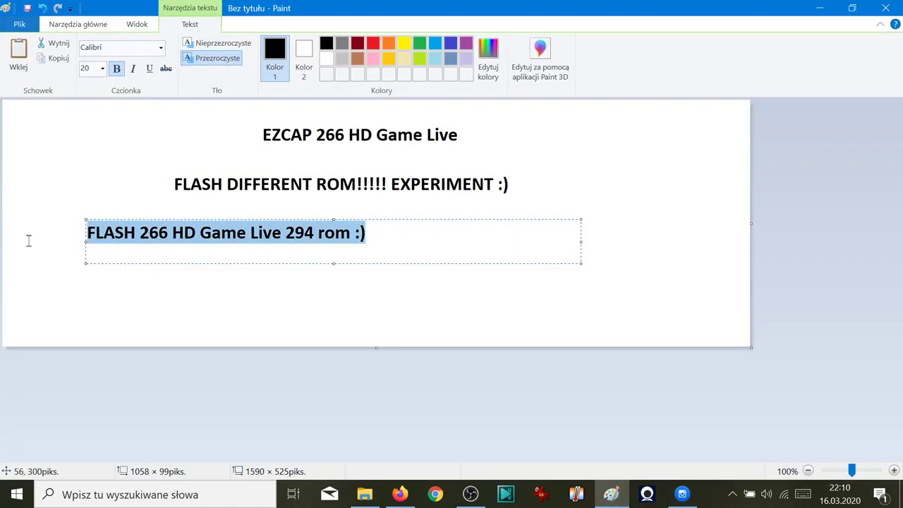
text(2)
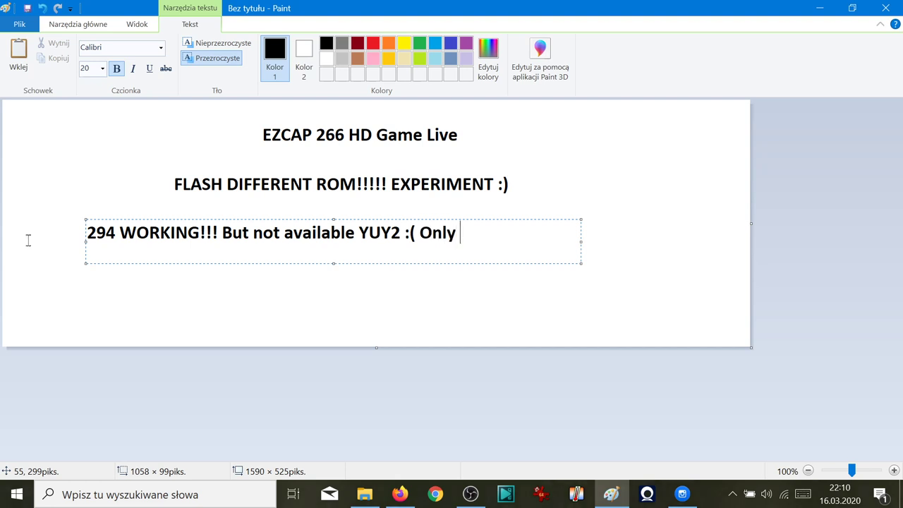
text(Mjpeg :)
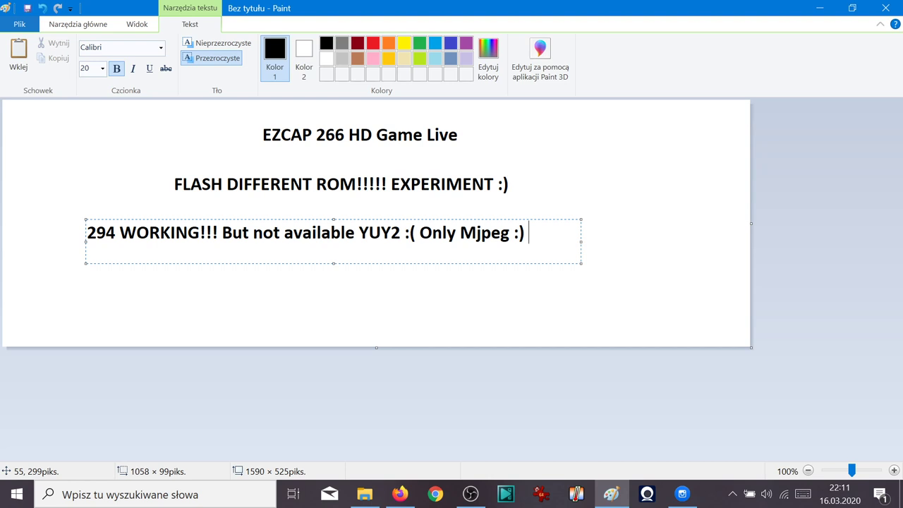
drag(534, 246, 44, 227)
click(45, 228)
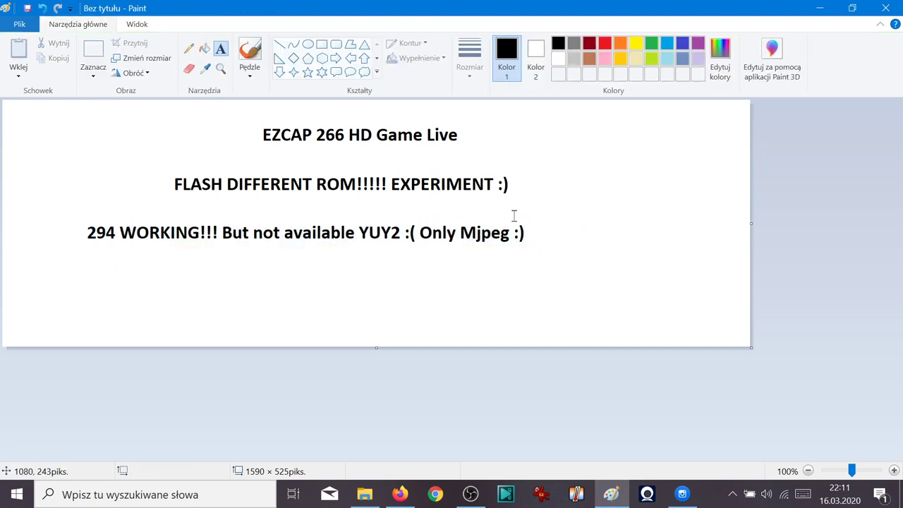
Step: Select the "294 WORKING!!!" line on the canvas and delete it
click(95, 58)
drag(71, 211, 576, 267)
key(Delete)
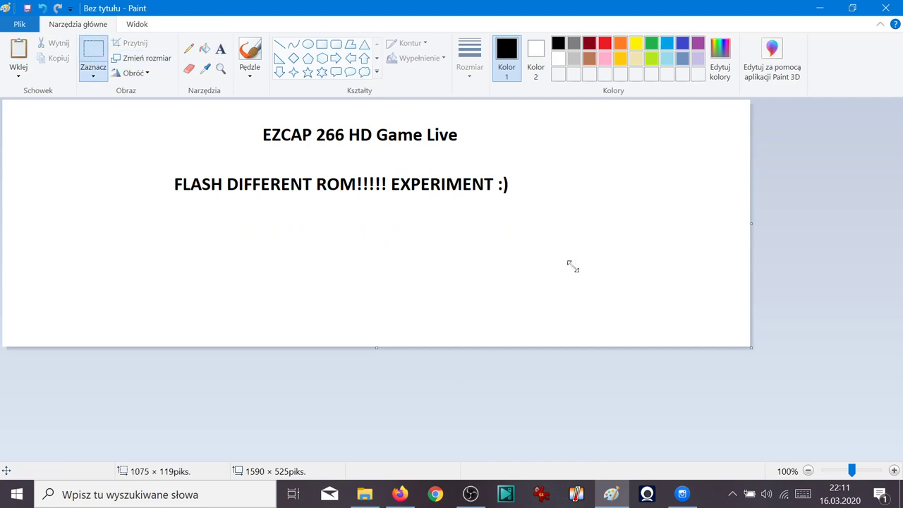
Step: Add a wide text box below the experiment heading reading "let test with hdmi camera sony wx-220 :)"
click(220, 48)
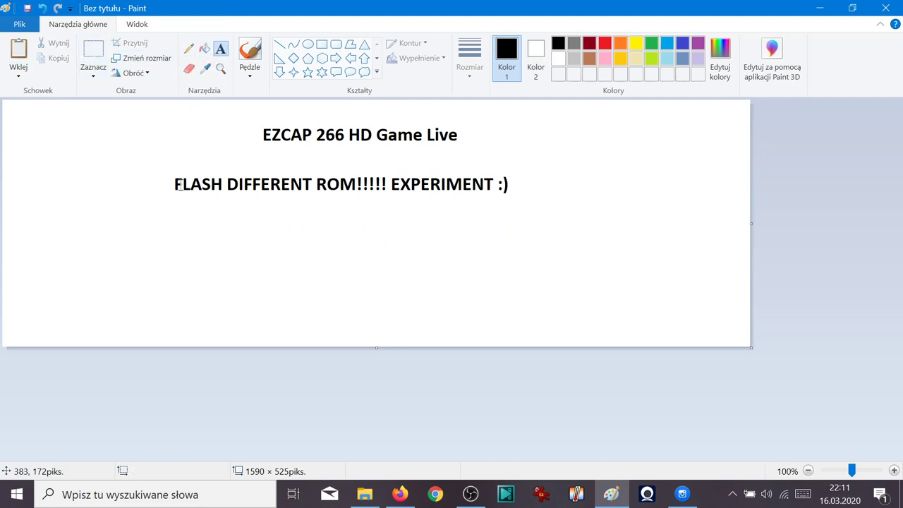
click(155, 244)
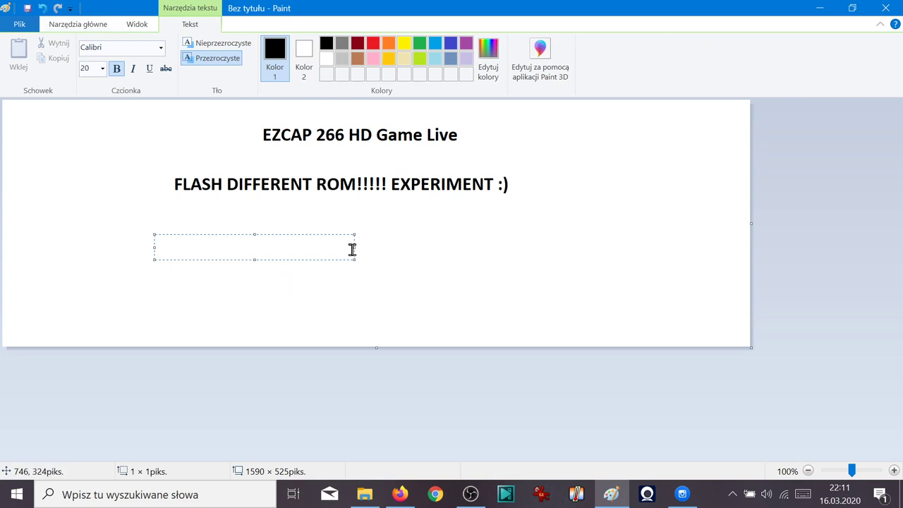
drag(355, 245, 657, 220)
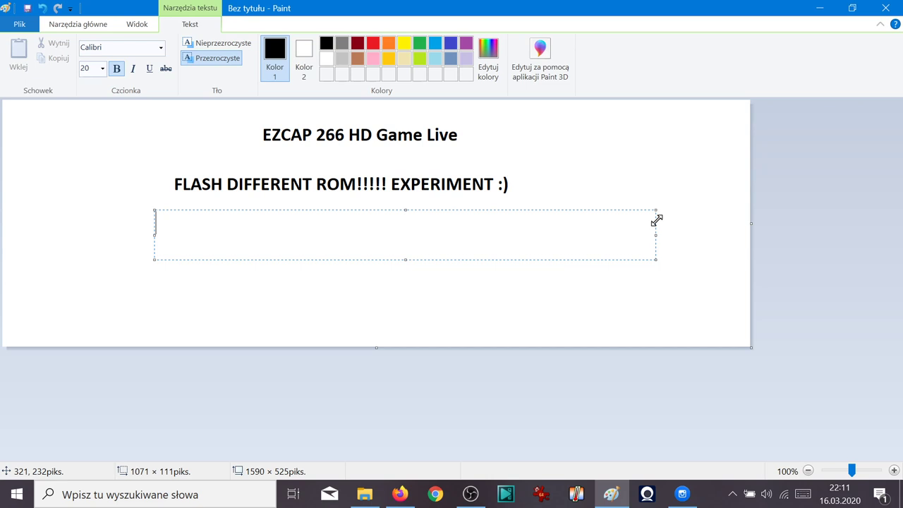
drag(656, 220, 627, 212)
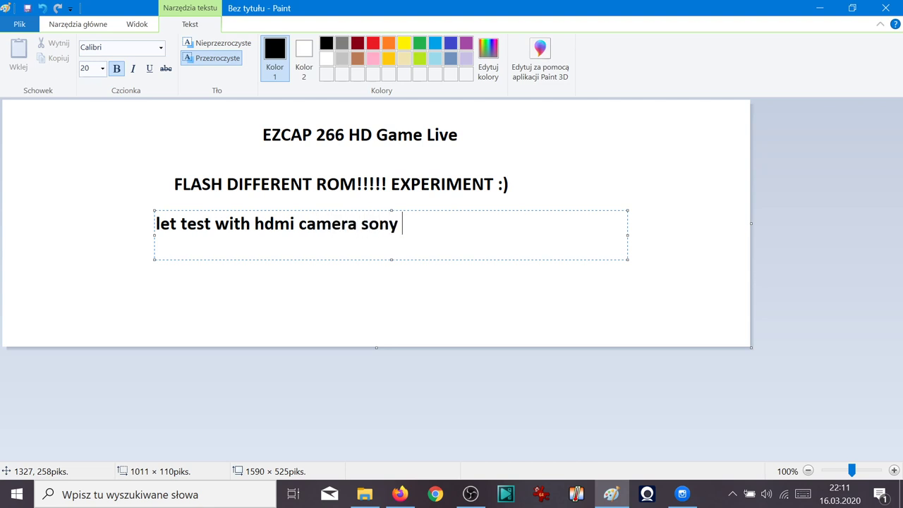
text(-220 :))
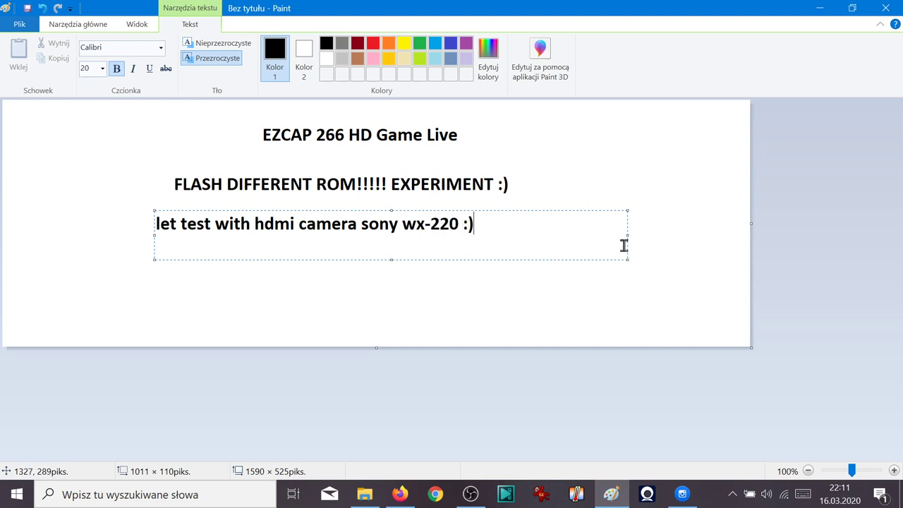
Step: Switch to S-EYE by way of OBS and test the camera preview at 1440 x 900 and 1280 x 1024
click(470, 494)
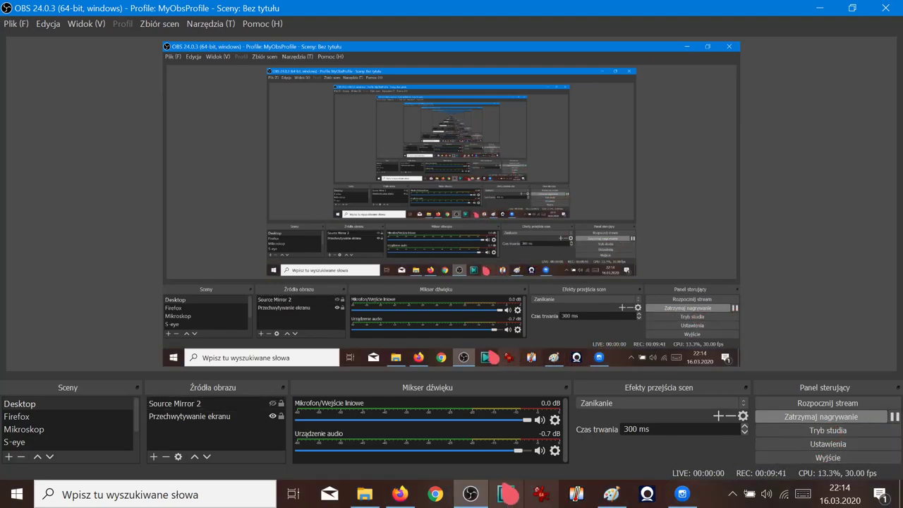
click(690, 501)
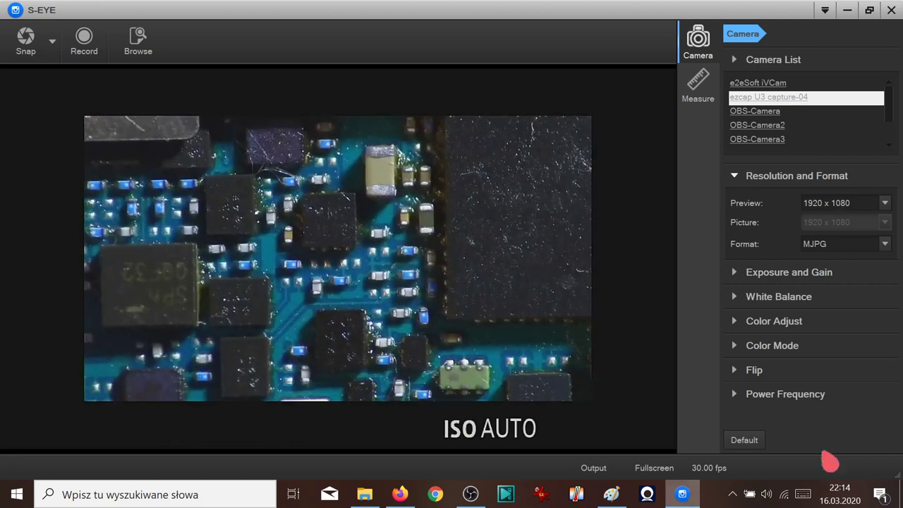
click(842, 219)
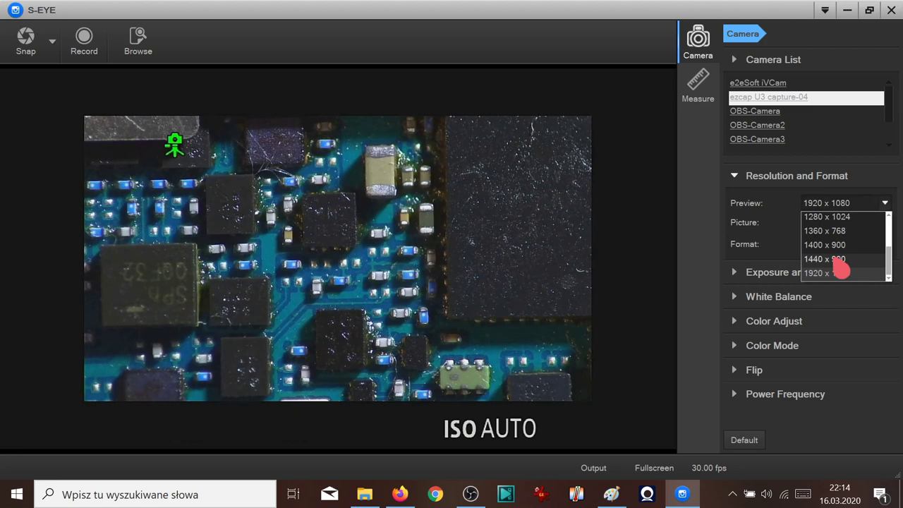
click(839, 264)
click(831, 205)
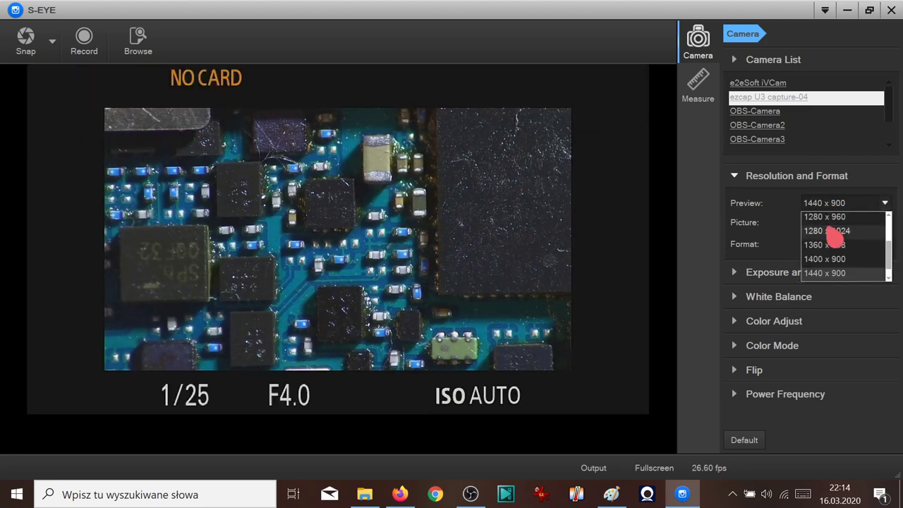
click(834, 236)
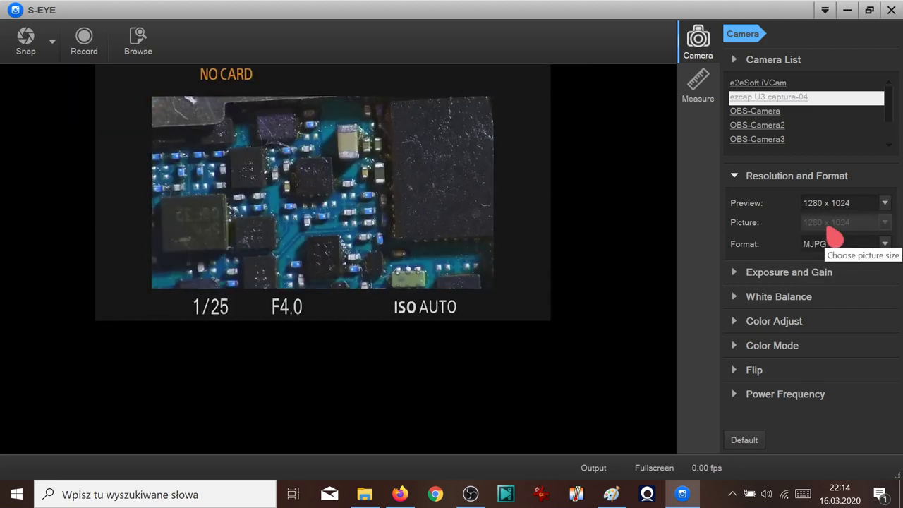
Step: Test the camera preview at 800 x 600 and 1280 x 720
click(832, 207)
click(819, 218)
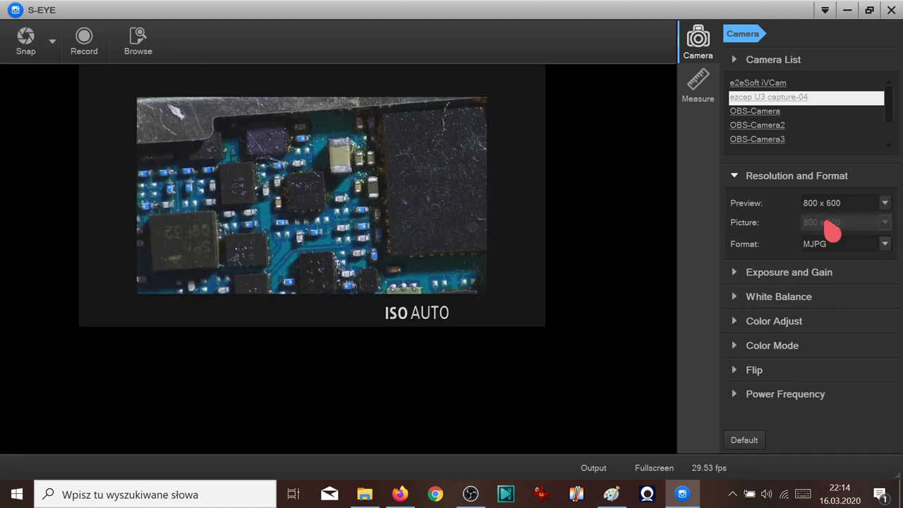
click(830, 205)
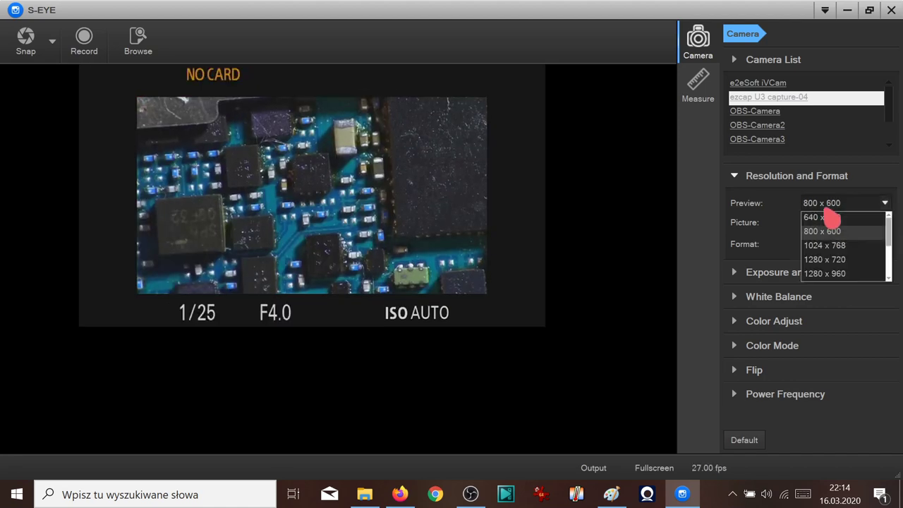
click(835, 261)
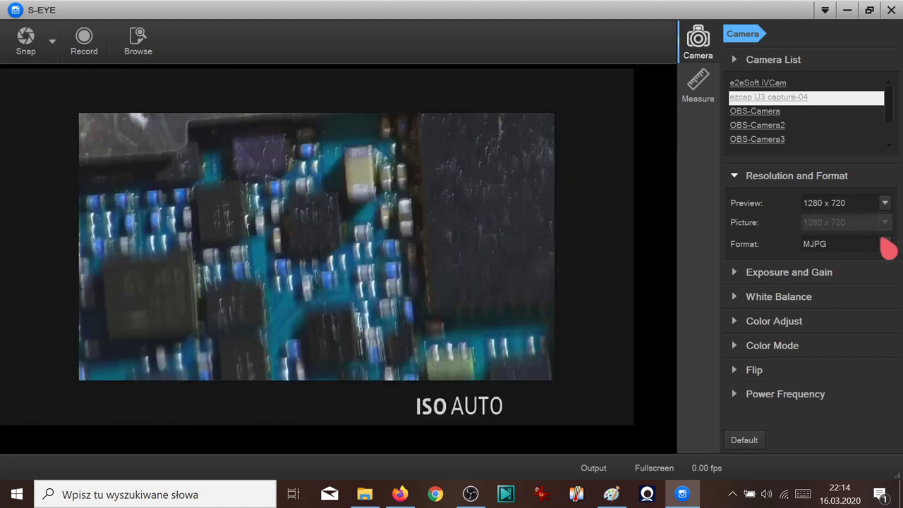
Step: Set the camera's preview resolution to 1920 x 1080
click(886, 206)
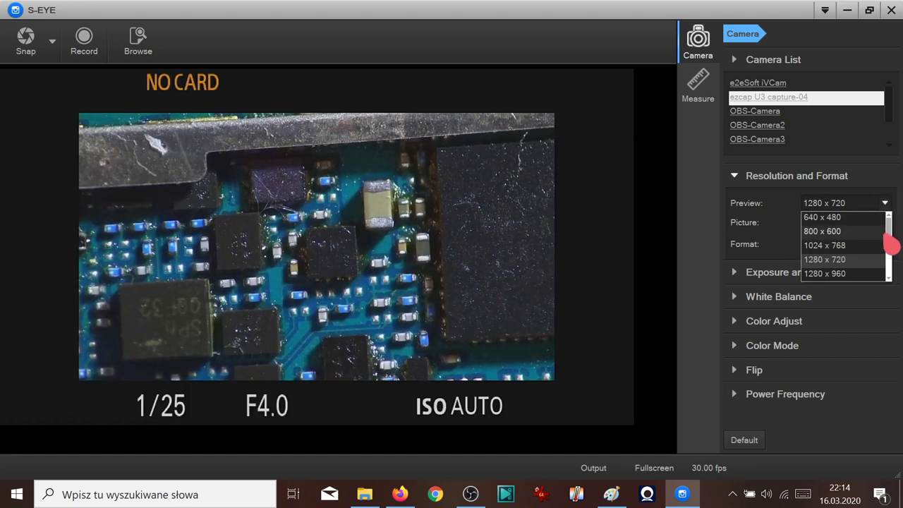
drag(889, 238, 891, 262)
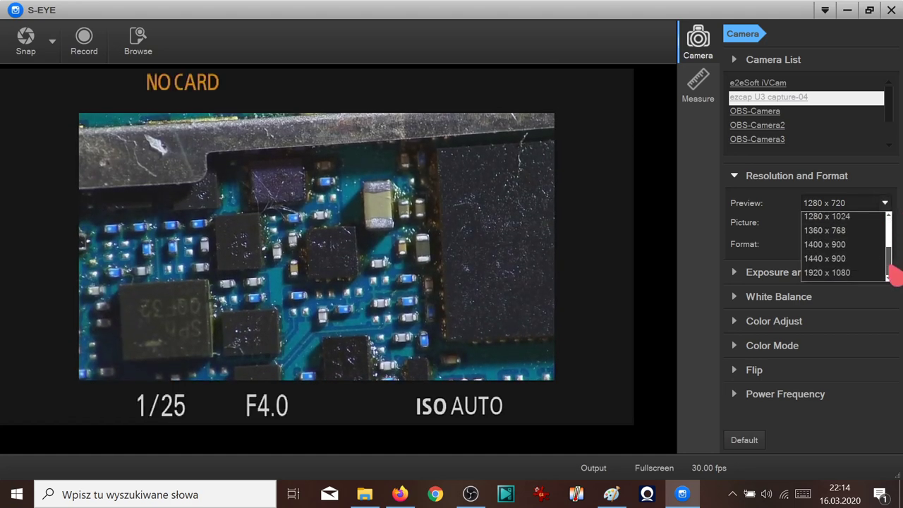
click(824, 273)
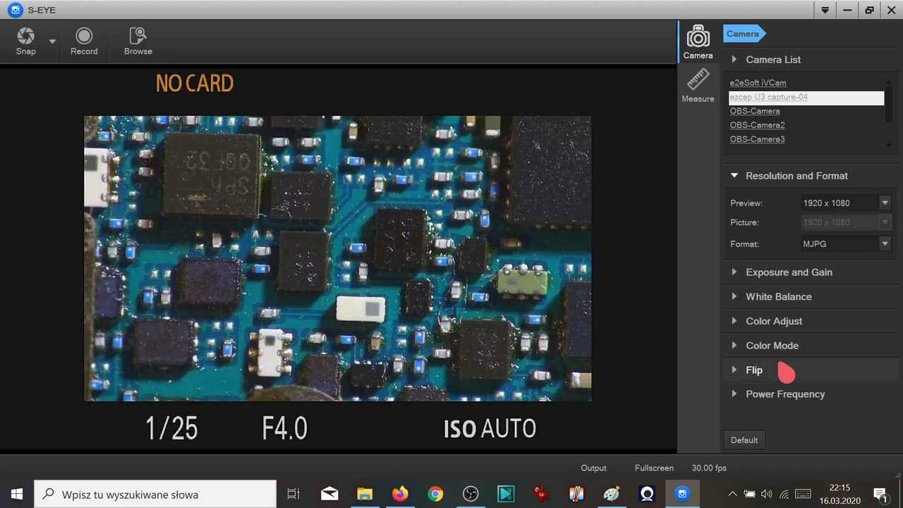
Step: Switch to Paint and replace the camera test note with "ok...294 rom working with 266HD Game live :) Only mjpeg :"
click(612, 494)
drag(484, 223, 150, 217)
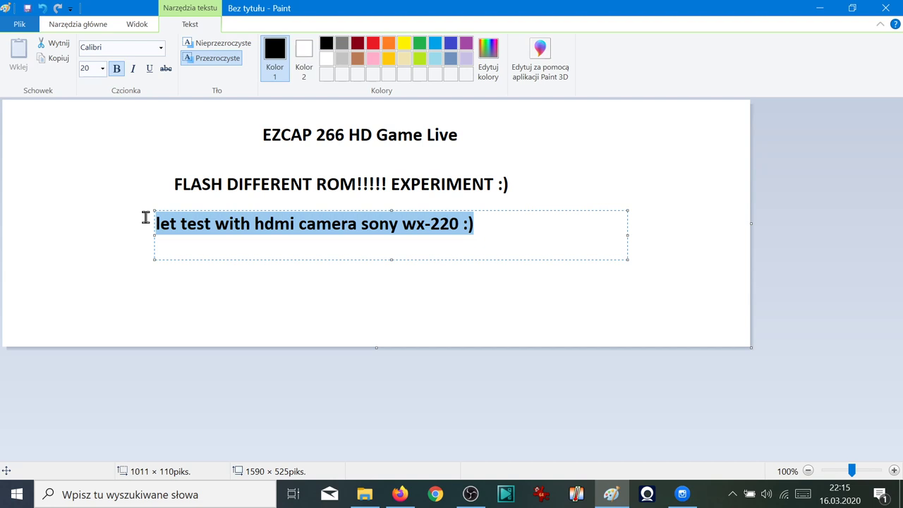
drag(145, 218, 160, 235)
text(ok...294)
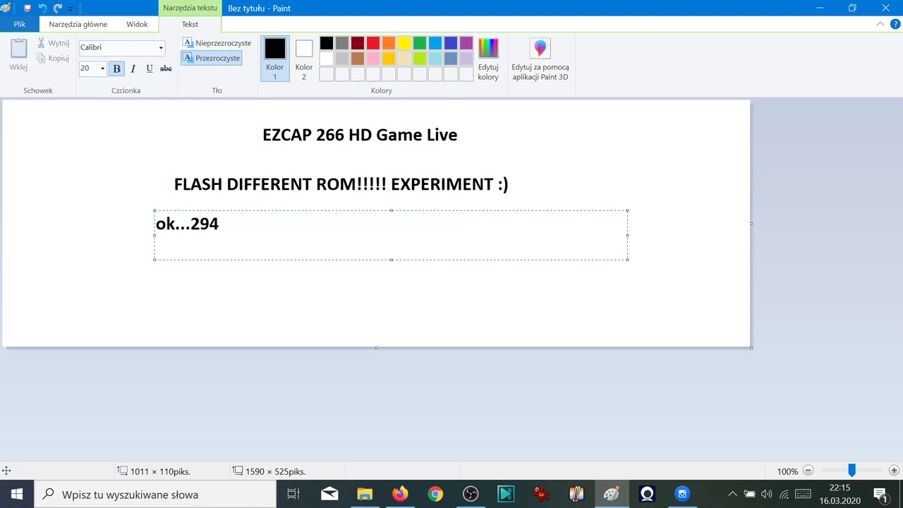
text( rom working with)
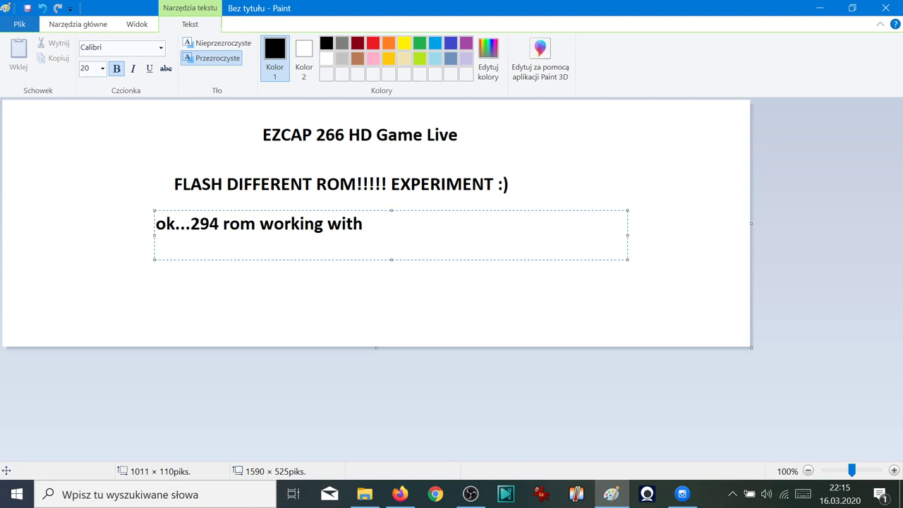
text( 266HD Game live :) Only mjpeg :)
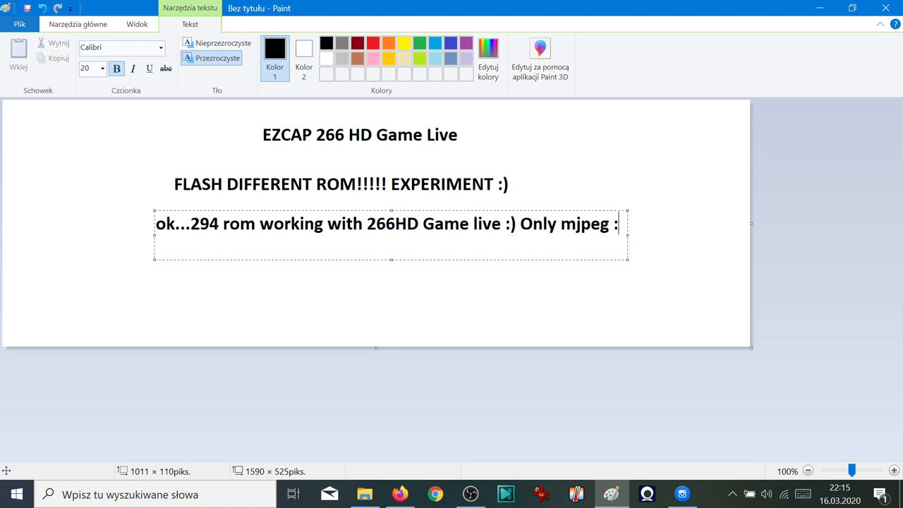
Step: Clear the 294 ROM note and write "Let test another rom :)" in its text box
key(BackSpace)
key(BackSpace)
key(BackSpace)
key(BackSpace)
key(BackSpace)
key(BackSpace)
key(BackSpace)
key(BackSpace)
key(BackSpace)
key(BackSpace)
key(BackSpace)
key(BackSpace)
key(BackSpace)
key(BackSpace)
key(BackSpace)
key(BackSpace)
key(BackSpace)
key(BackSpace)
key(BackSpace)
key(BackSpace)
key(BackSpace)
key(BackSpace)
key(BackSpace)
key(BackSpace)
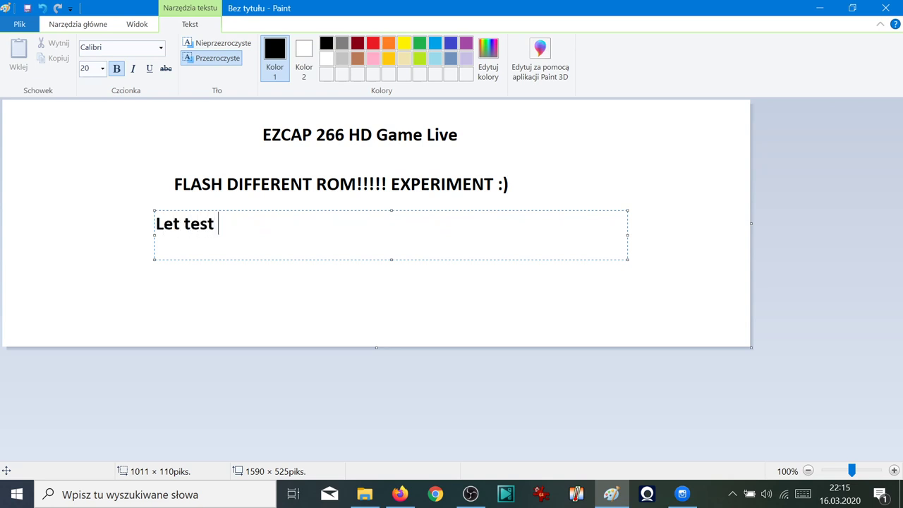
text(om :))
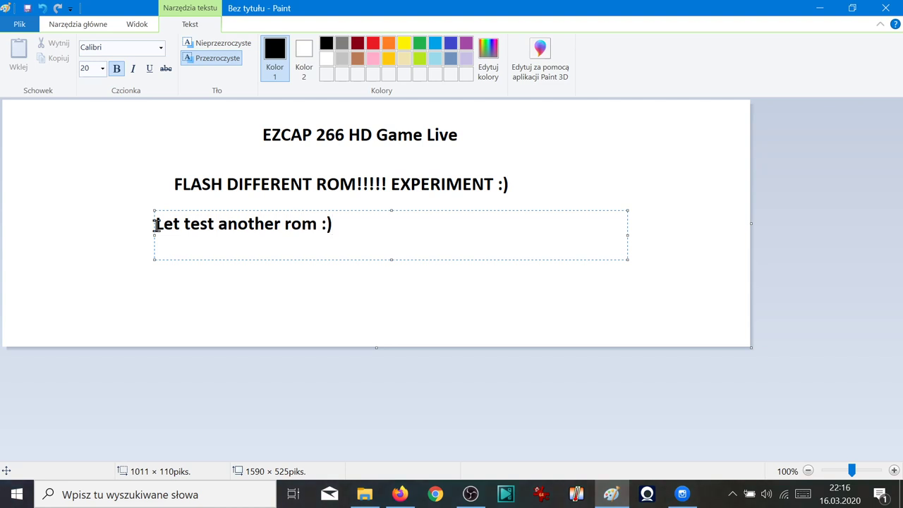
Step: Visit OBS, return to Paint and replace the note with "lets try another firmware....from hd section :)"
click(471, 494)
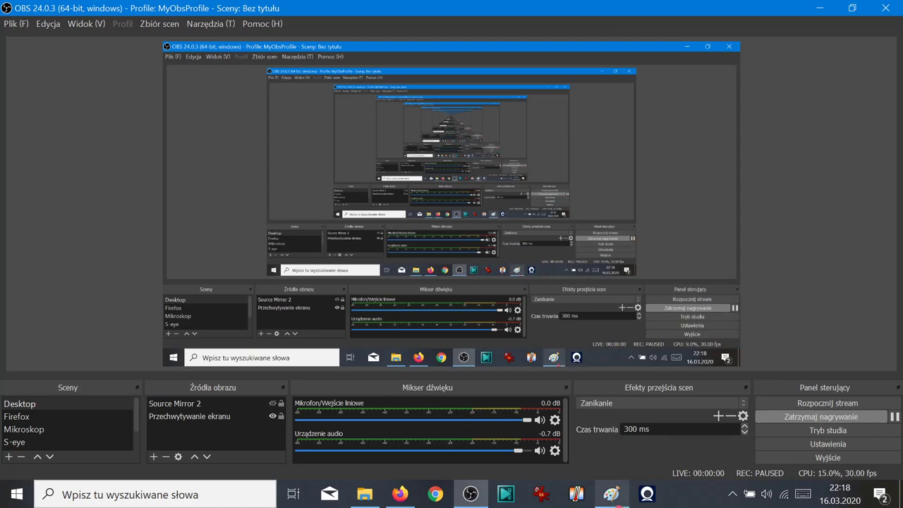
click(612, 495)
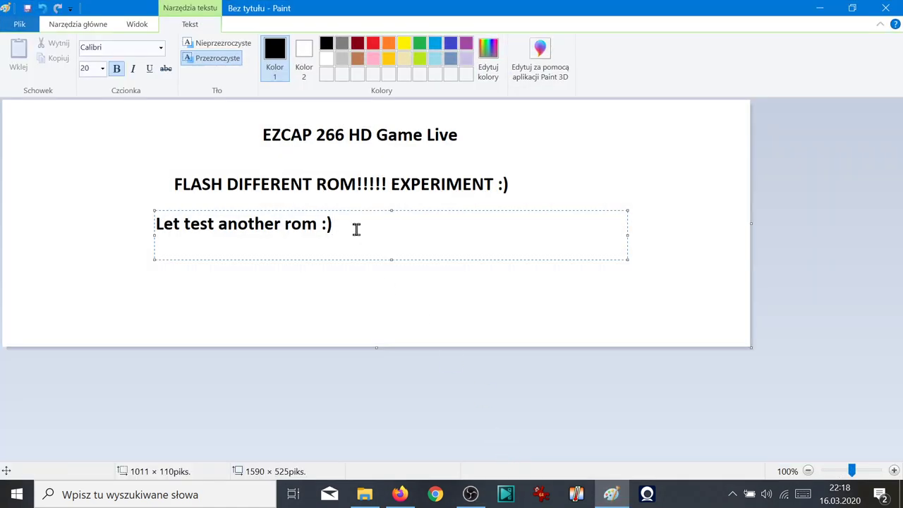
drag(352, 226, 157, 223)
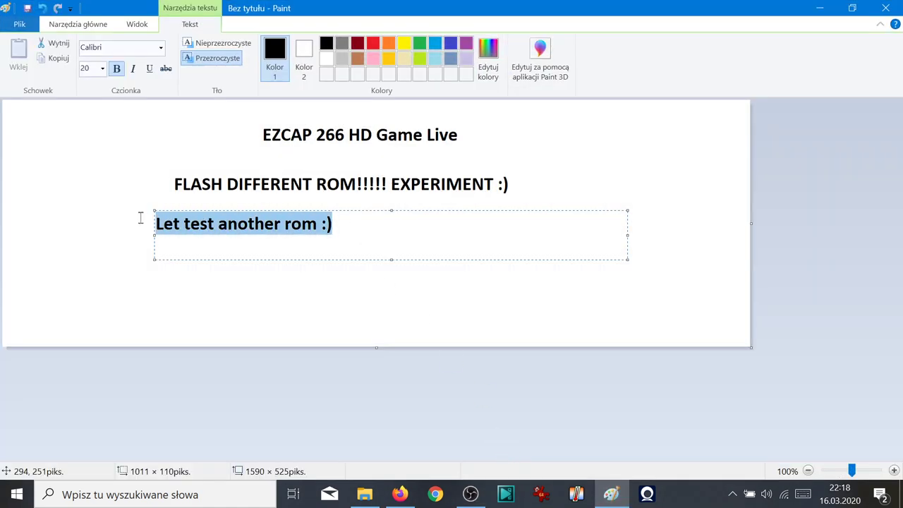
key(BackSpace)
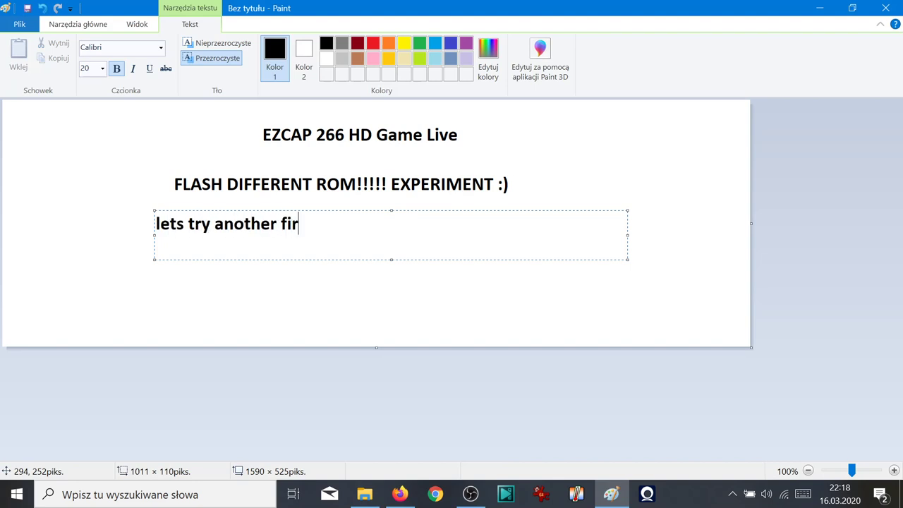
text(ware....from hd)
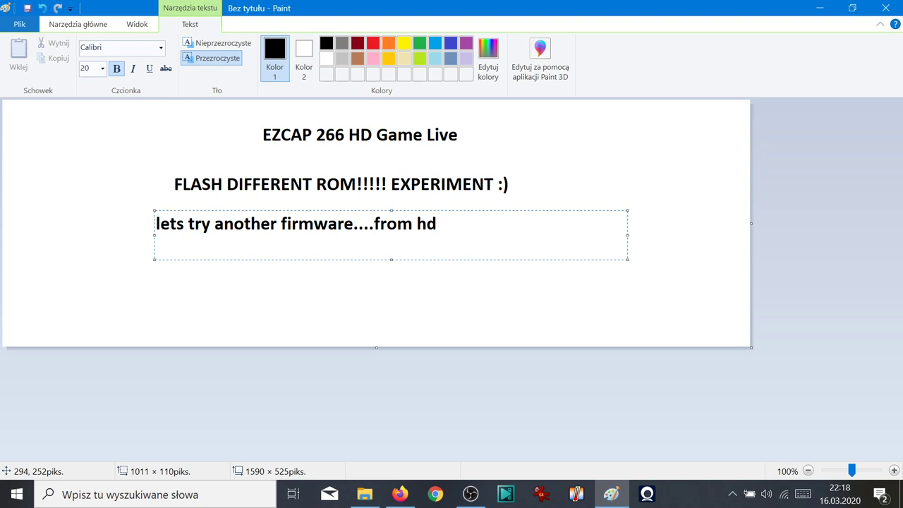
text(section :))
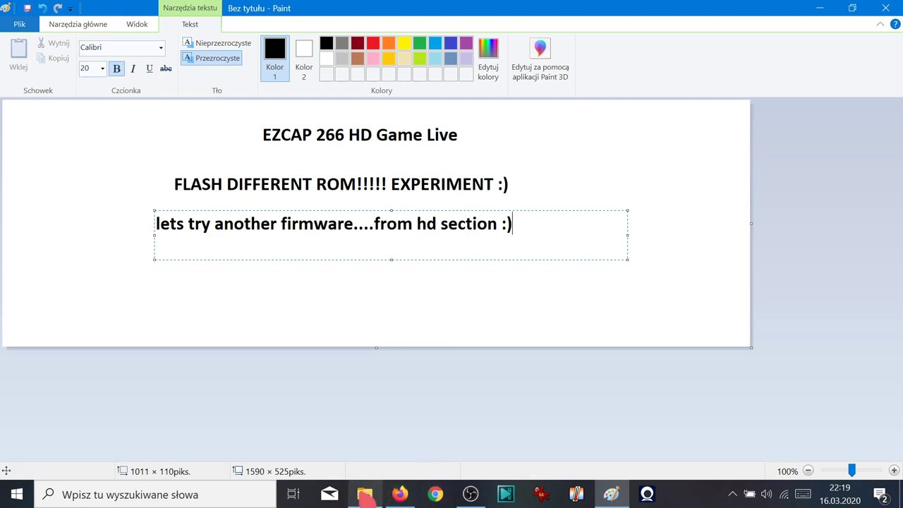
Step: Switch to File Explorer, open the "ezcap292firmware for USB3.0 HD capture part" folder and launch USB_SFWriteTool_AllIC_v2333c.exe
click(365, 495)
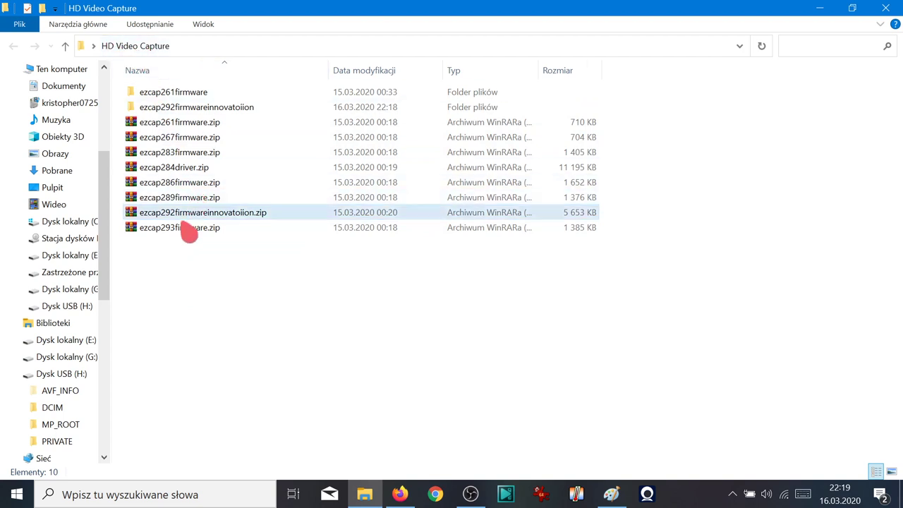
click(194, 114)
double_click(195, 114)
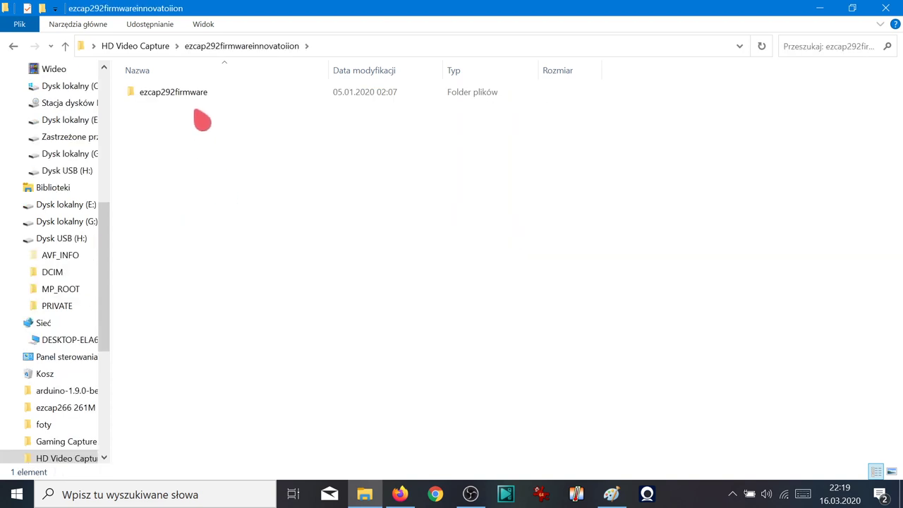
click(202, 98)
double_click(201, 99)
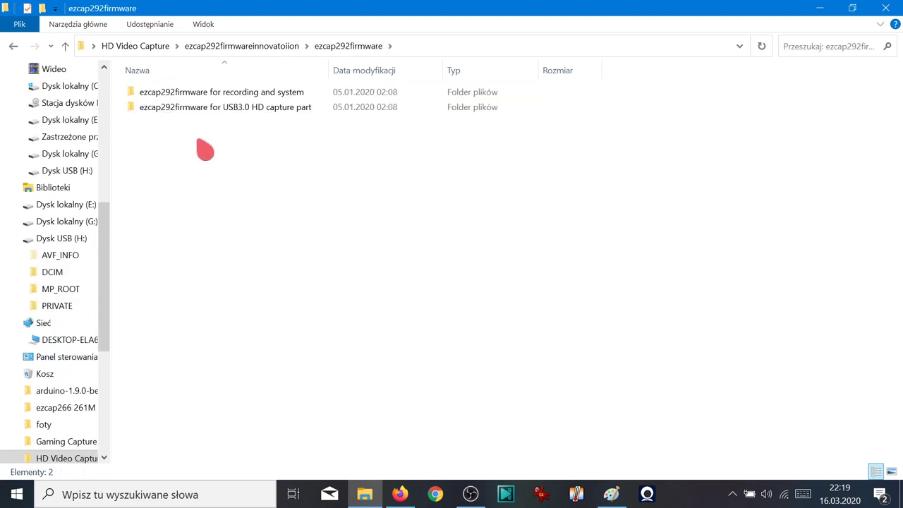
double_click(212, 97)
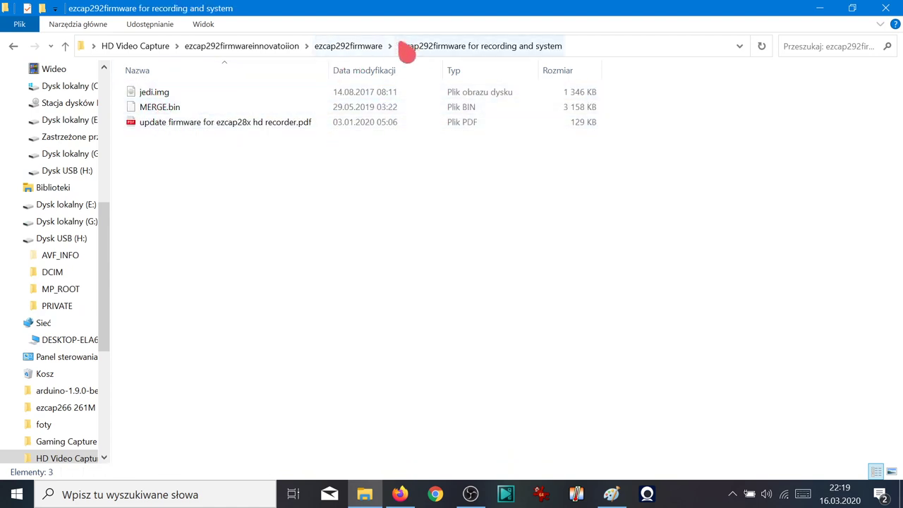
click(366, 47)
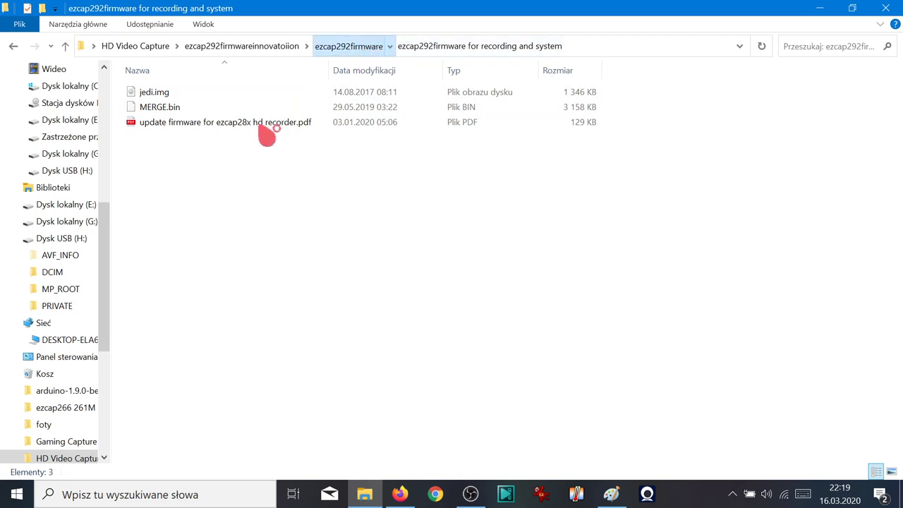
double_click(202, 116)
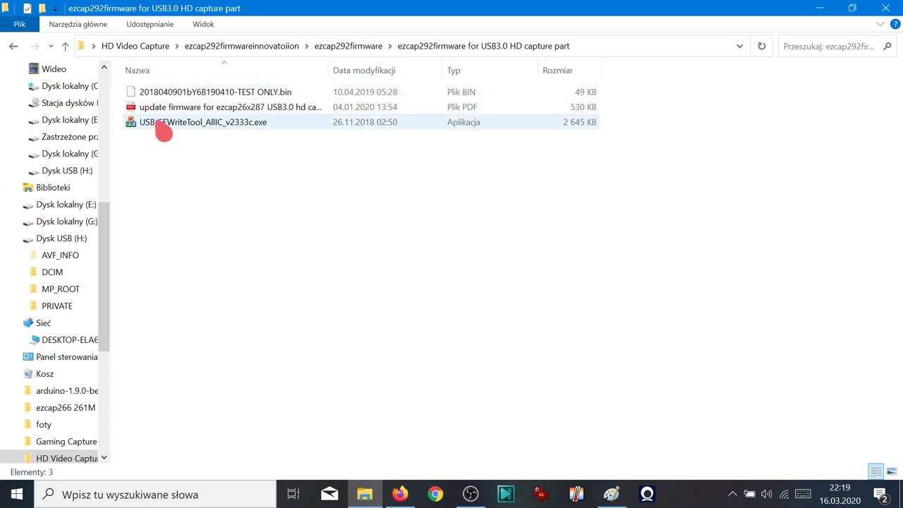
click(216, 134)
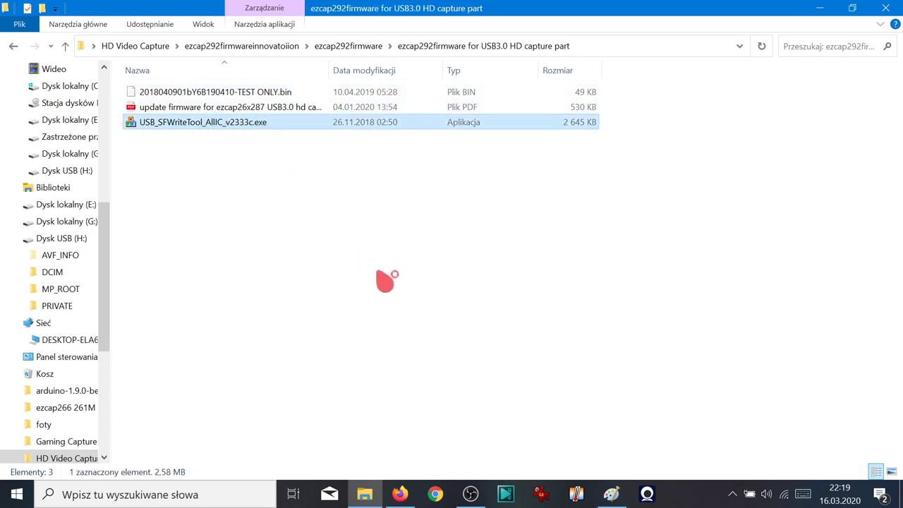
key(Return)
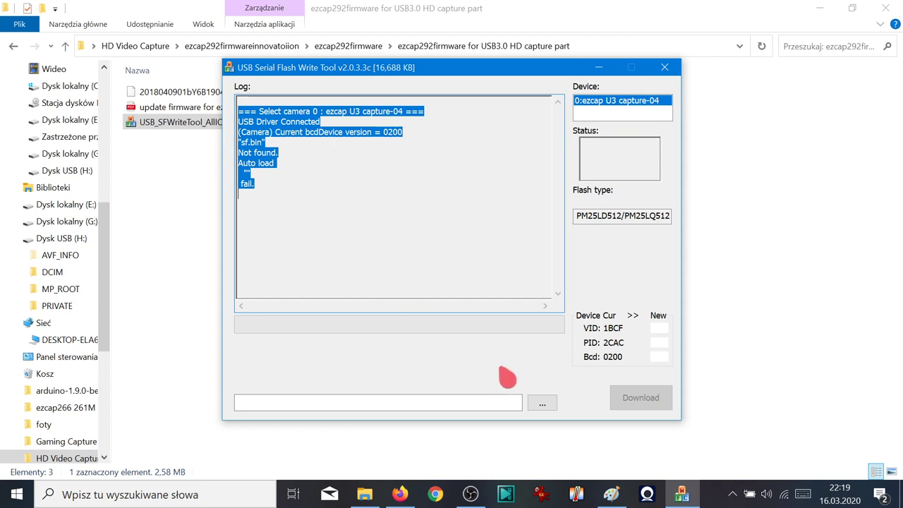
click(545, 407)
click(542, 402)
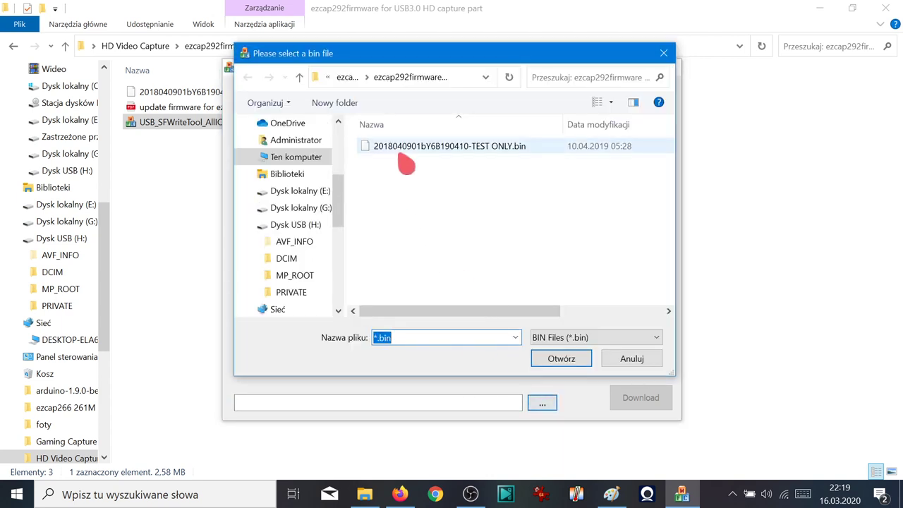
click(405, 156)
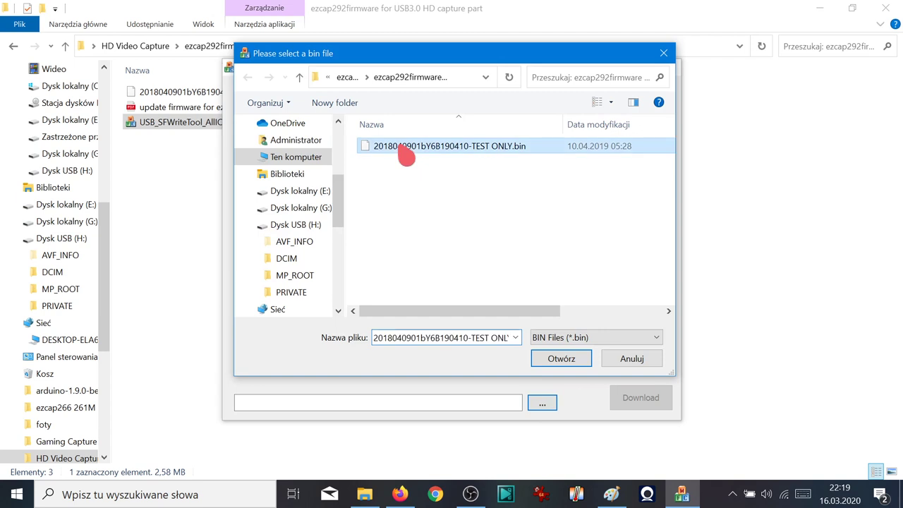
click(564, 363)
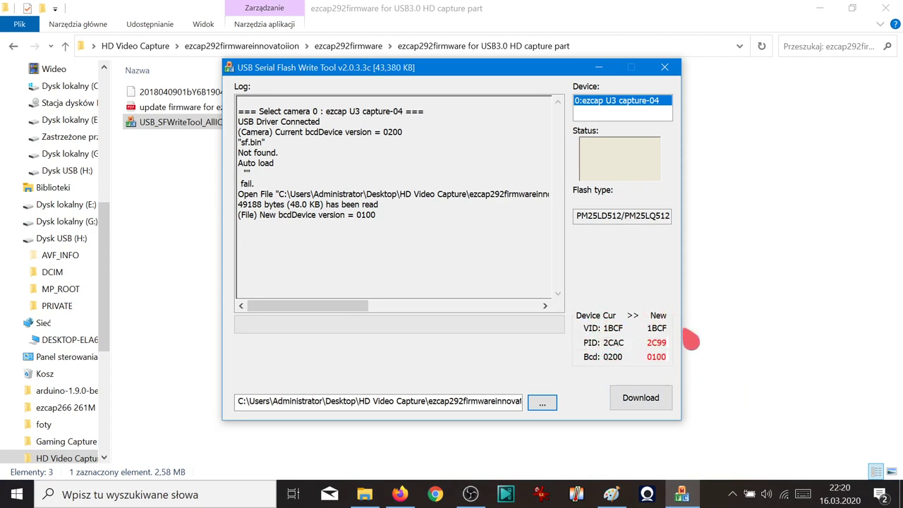
click(634, 400)
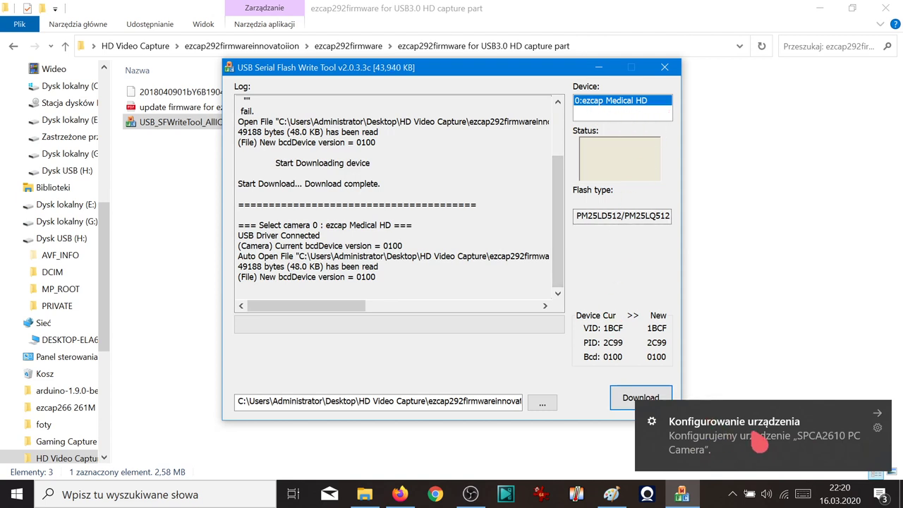
Step: Examine the connected devices in the Windows Bluetooth and other devices settings, then close Settings
click(758, 443)
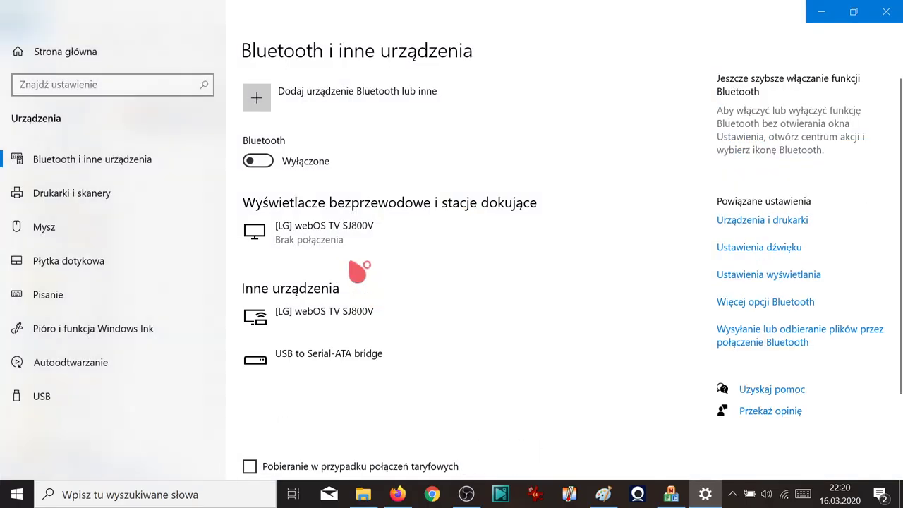
scroll(312, 248, down, 5)
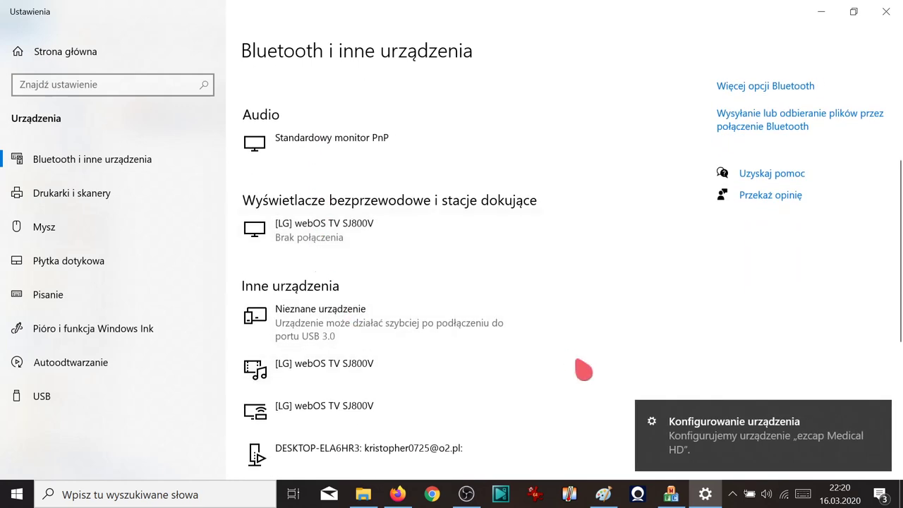
click(729, 446)
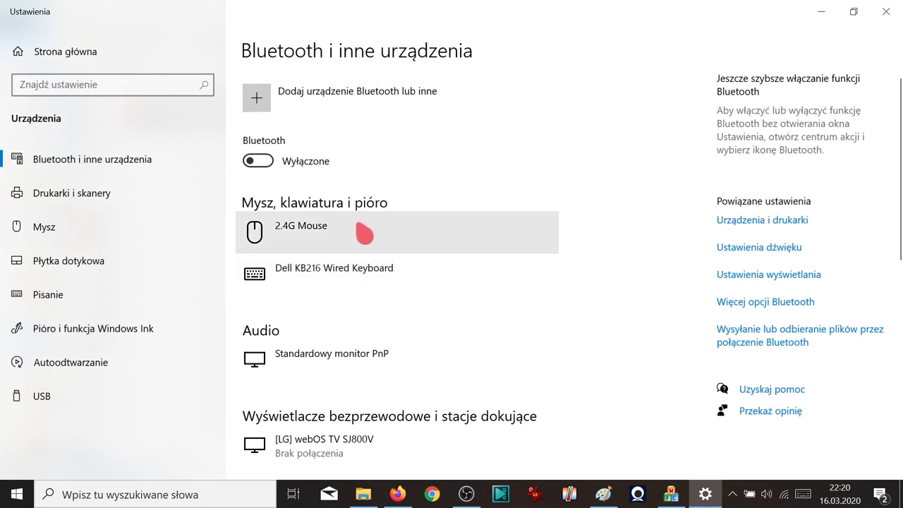
scroll(363, 236, down, 4)
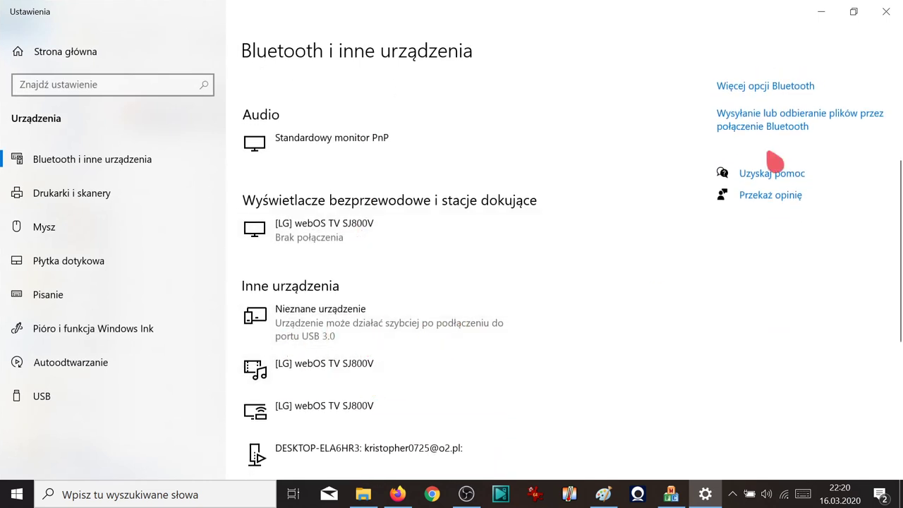
click(897, 17)
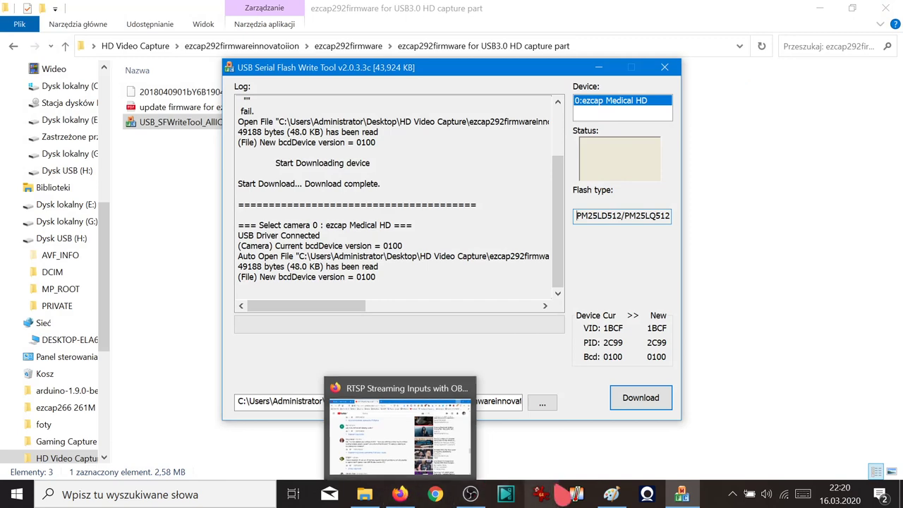
Step: Switch to Paint and replace the firmware note with "OMFG!!!! :) HD Medical device ^^ I must see this..."
click(611, 494)
drag(515, 224, 138, 216)
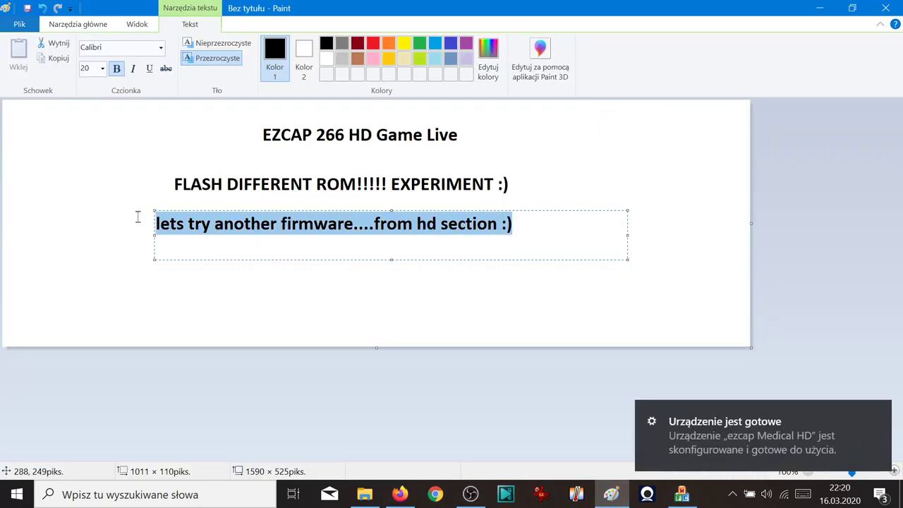
text(O)
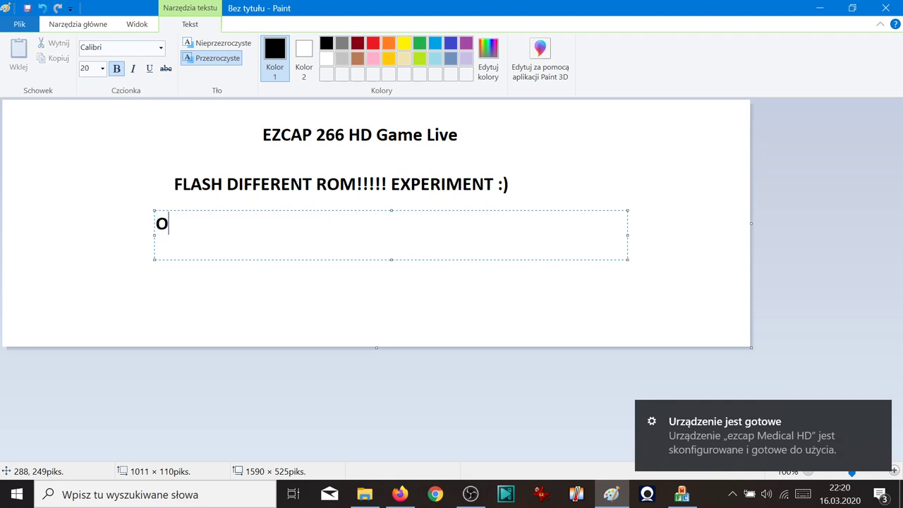
text(MFG!!!)
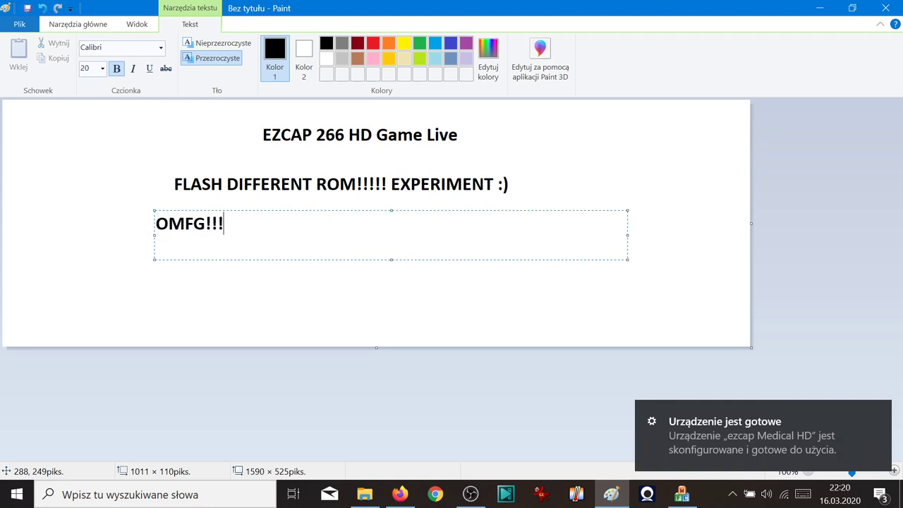
text(! :))
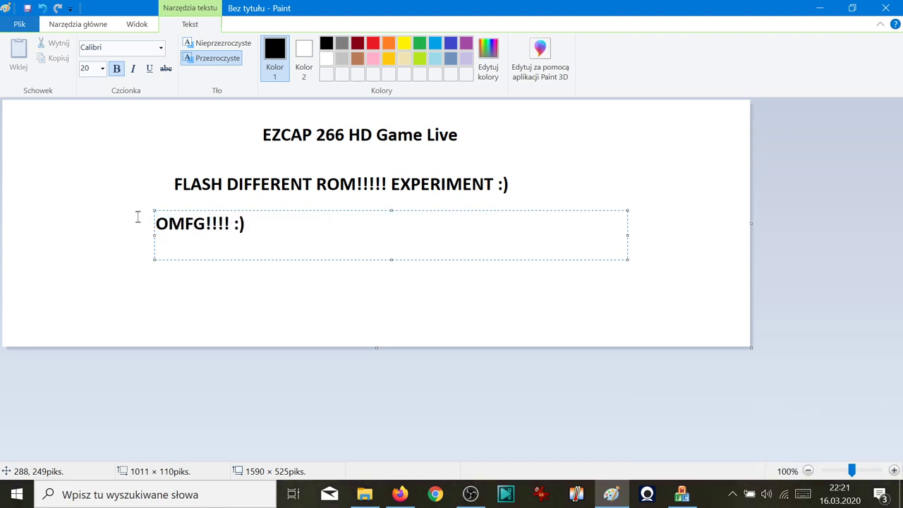
text( HD Medical d)
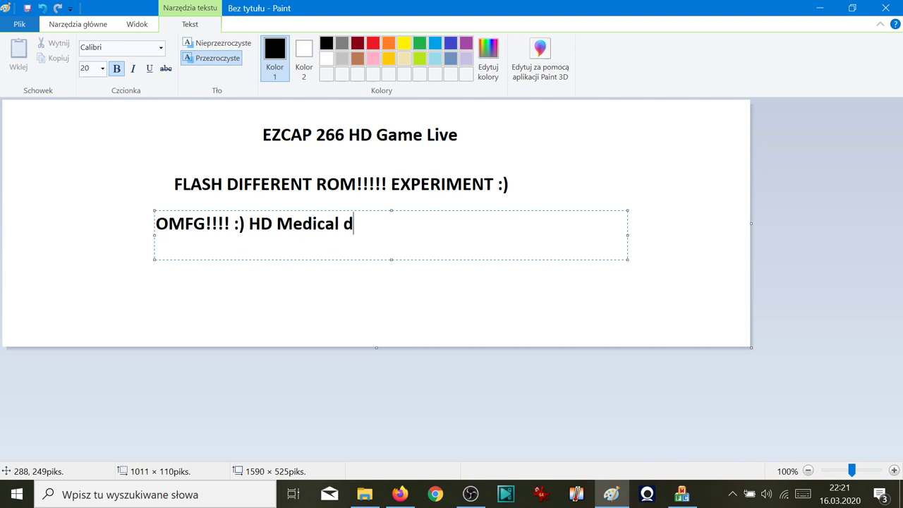
text(evice ^^ I must s)
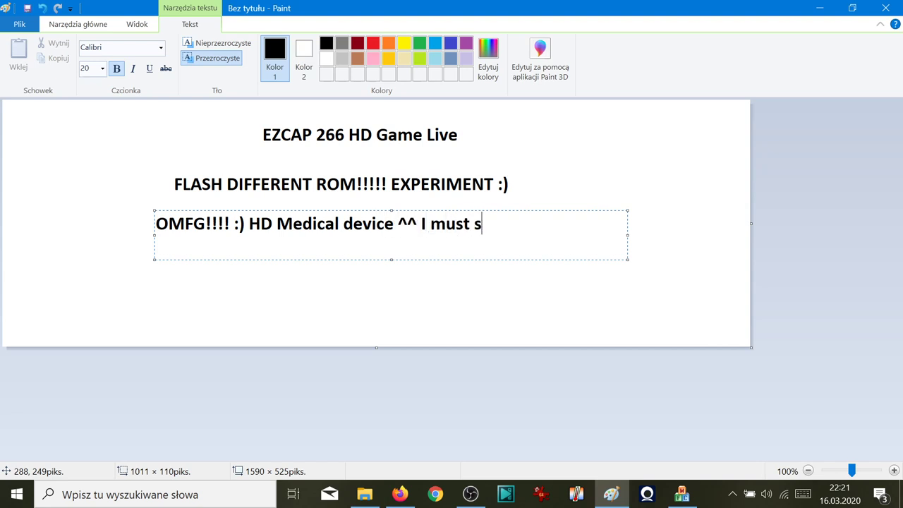
text(ee this...)
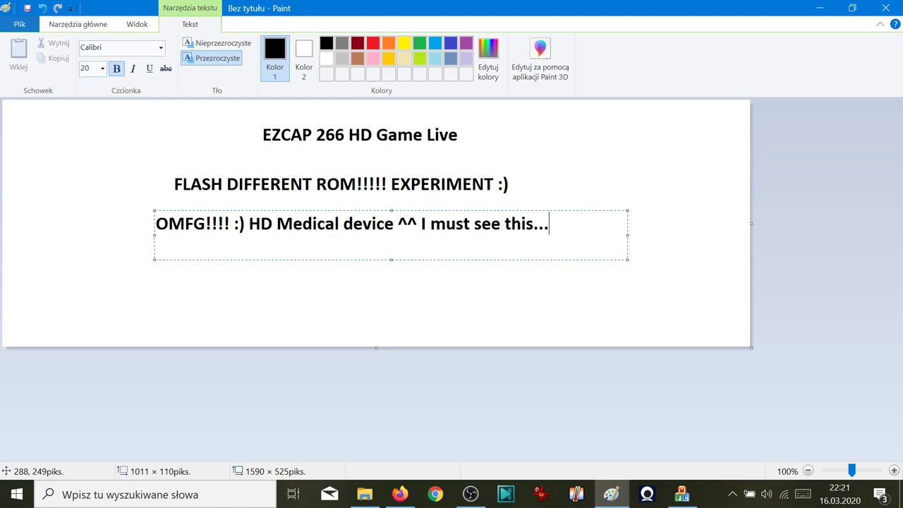
Step: Clear the text box and write "This is first time !!!! test hd medical device!!!!!!" in it
key(BackSpace)
key(BackSpace)
key(BackSpace)
key(BackSpace)
key(BackSpace)
key(BackSpace)
key(BackSpace)
key(BackSpace)
key(BackSpace)
key(BackSpace)
key(BackSpace)
key(BackSpace)
key(BackSpace)
key(BackSpace)
key(BackSpace)
key(BackSpace)
key(BackSpace)
key(BackSpace)
key(BackSpace)
key(BackSpace)
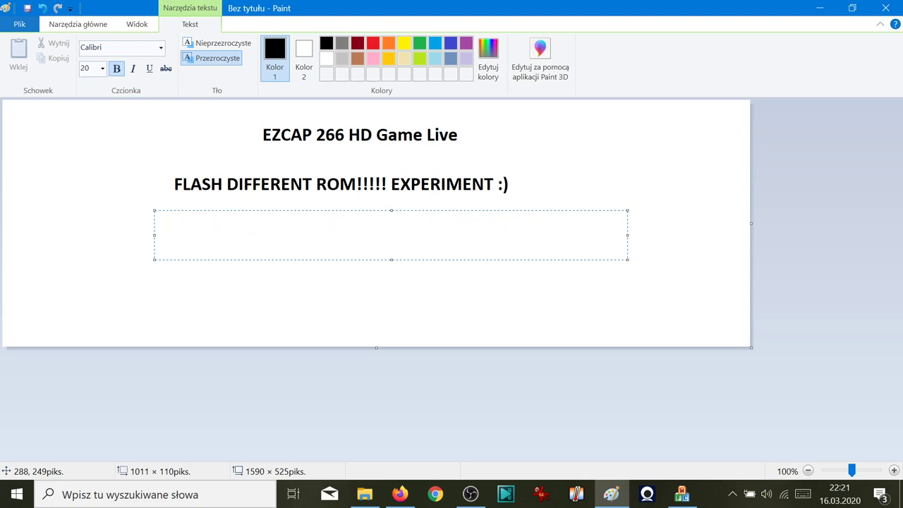
text(This is firs)
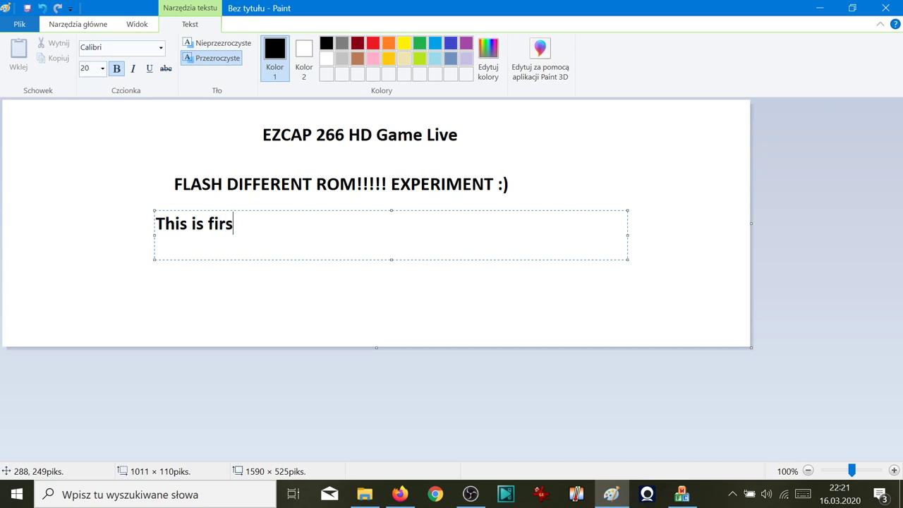
text(t time !!!! te)
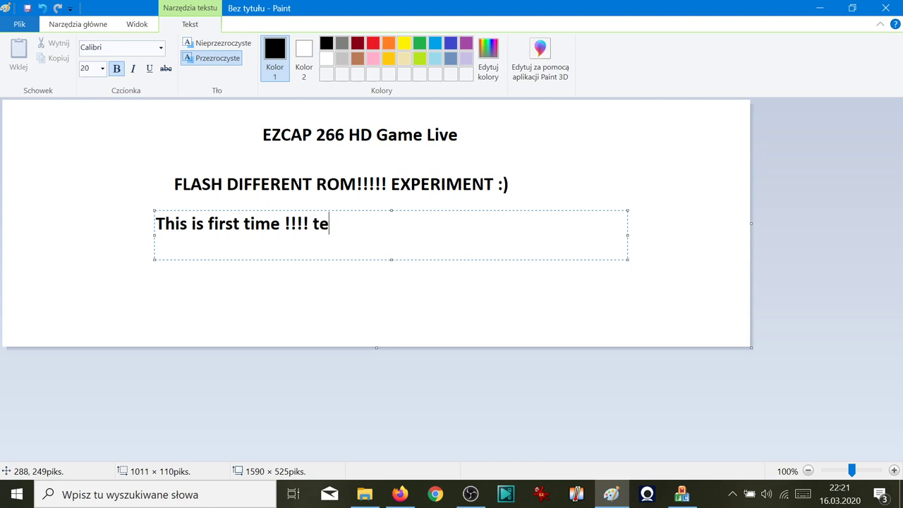
text(st hd medi)
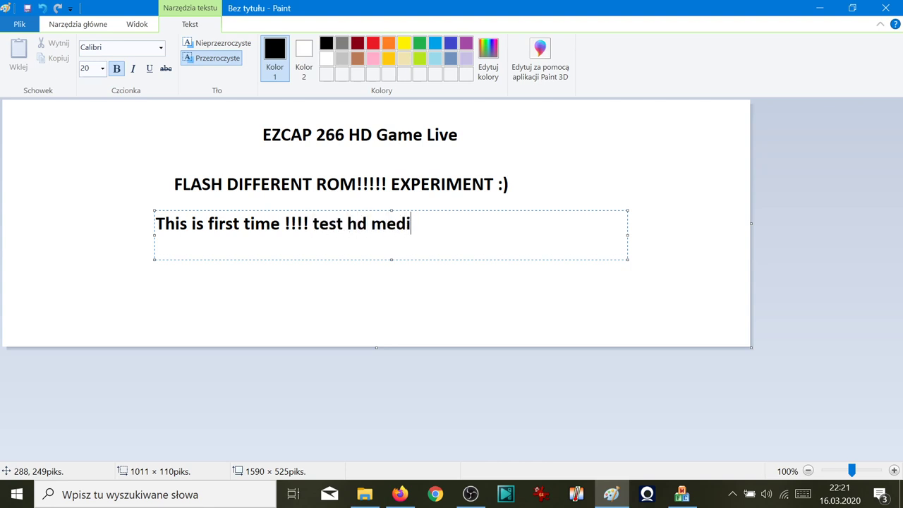
text(cal devic)
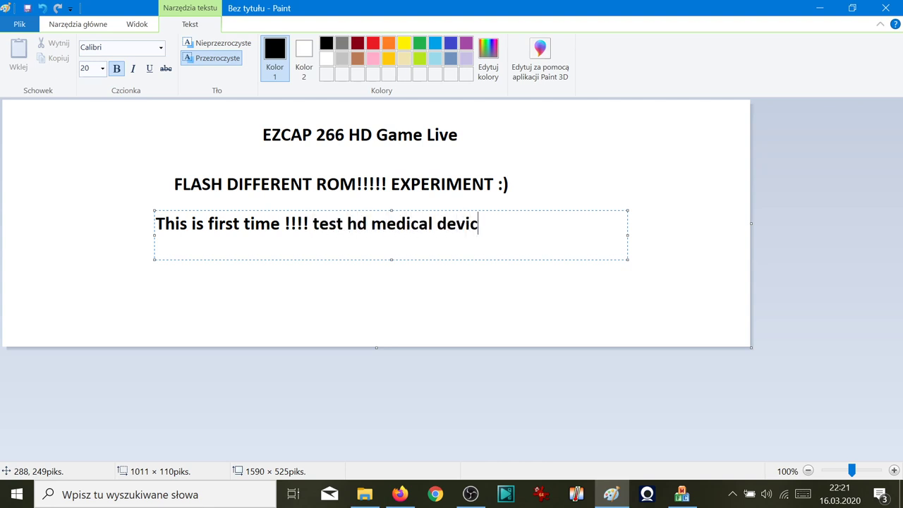
text(e!!!!!!)
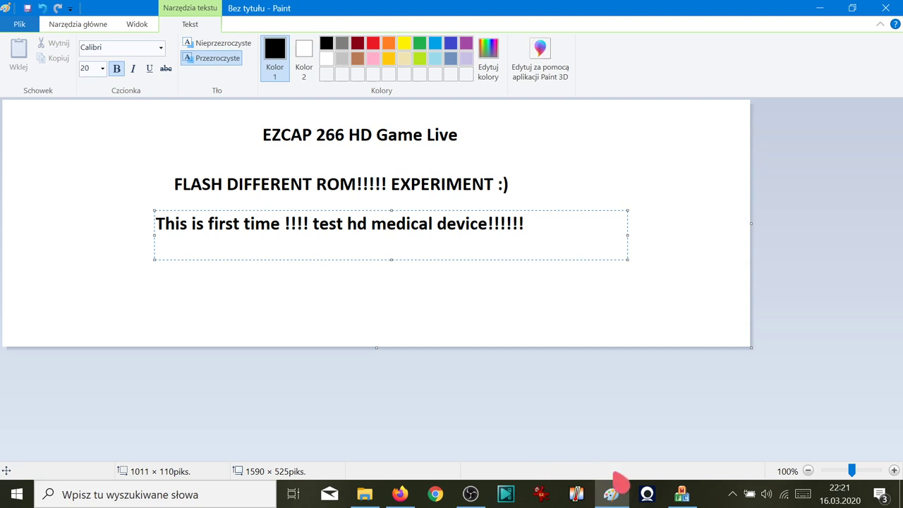
Step: Switch to OBS and add a video capture device source named "hd medical device" with its resolution set to 1920x1080
click(681, 493)
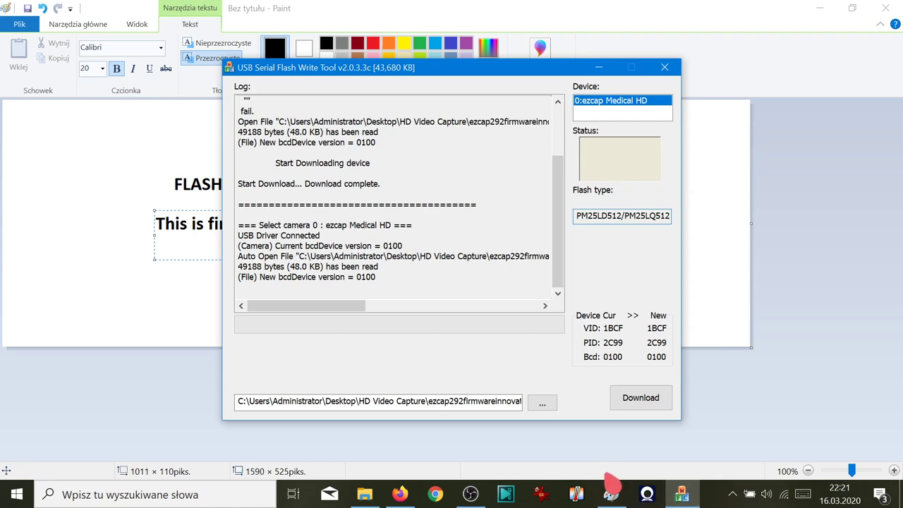
click(477, 497)
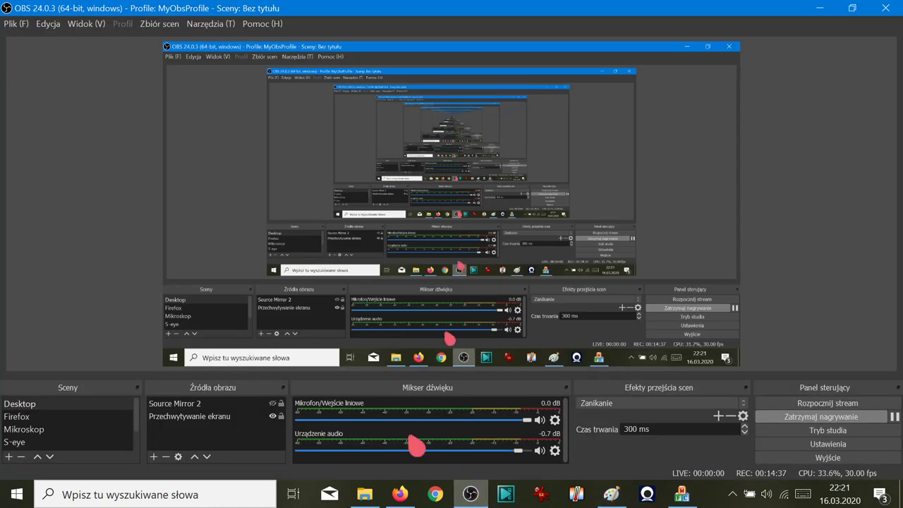
click(159, 459)
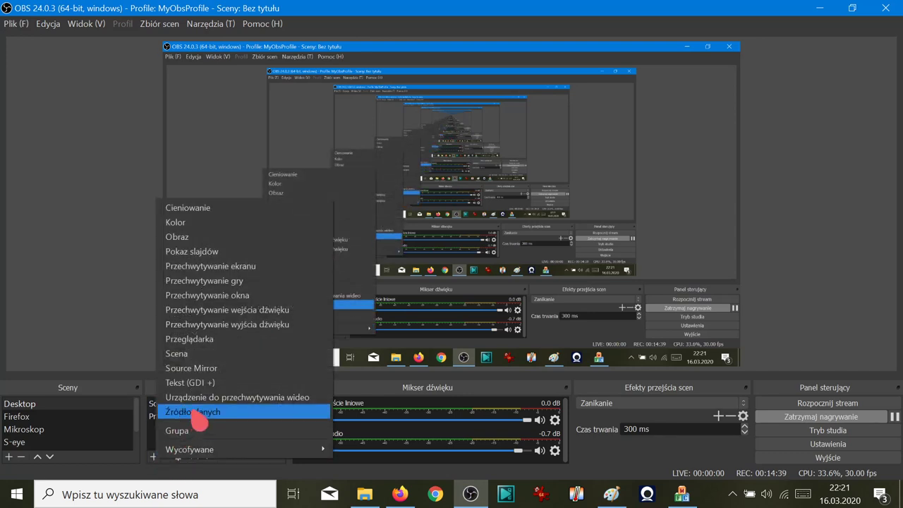
click(162, 397)
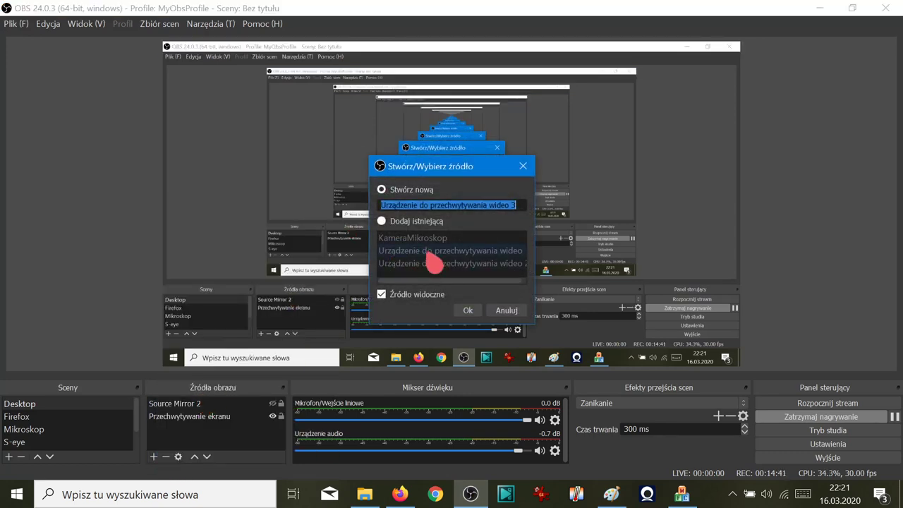
text(hd medical device)
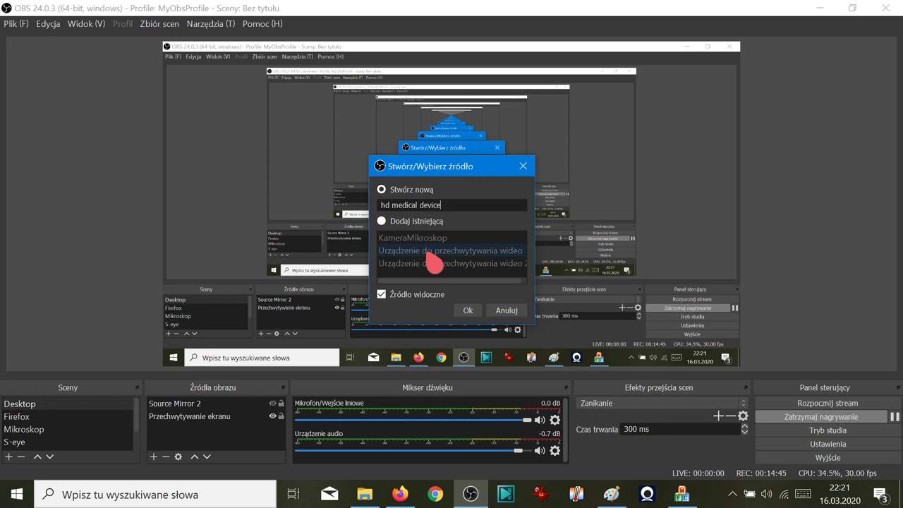
click(465, 312)
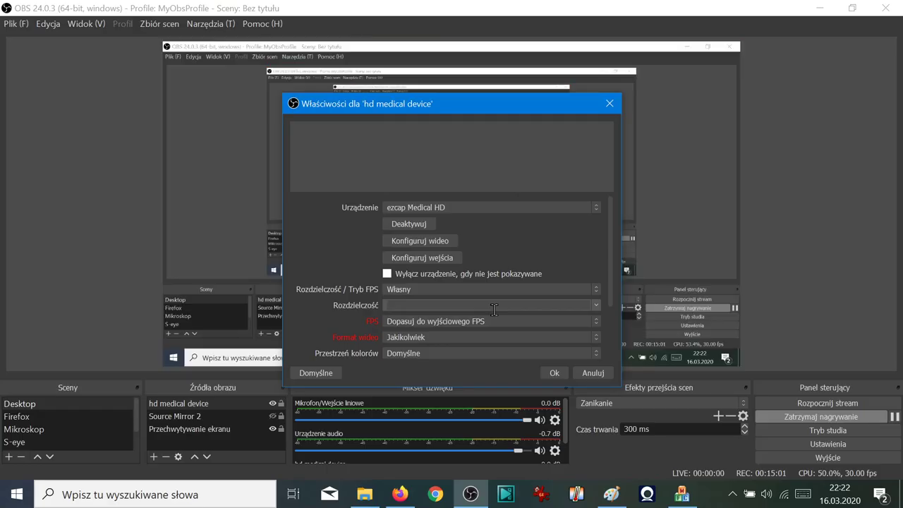
click(598, 308)
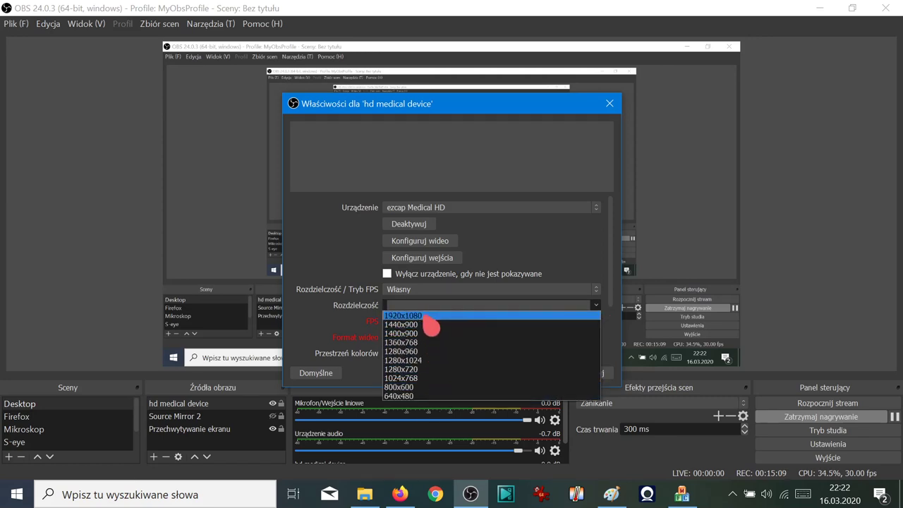
click(429, 324)
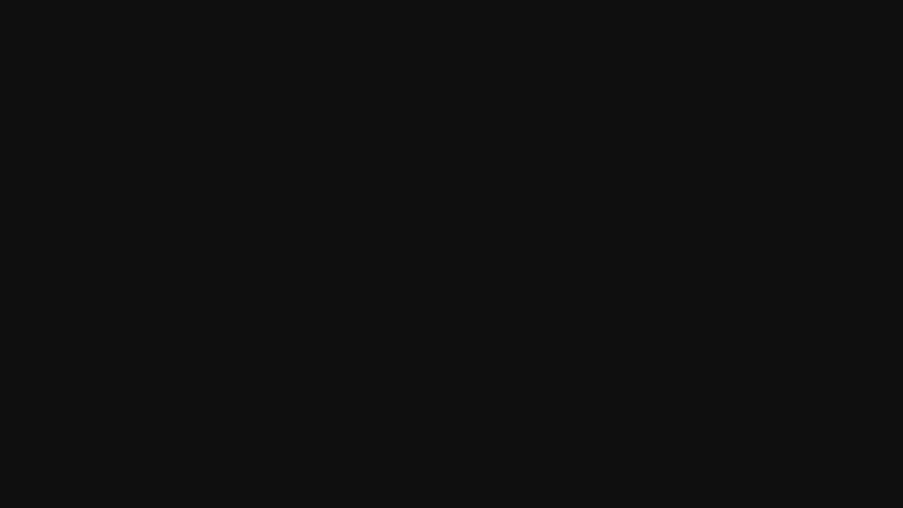
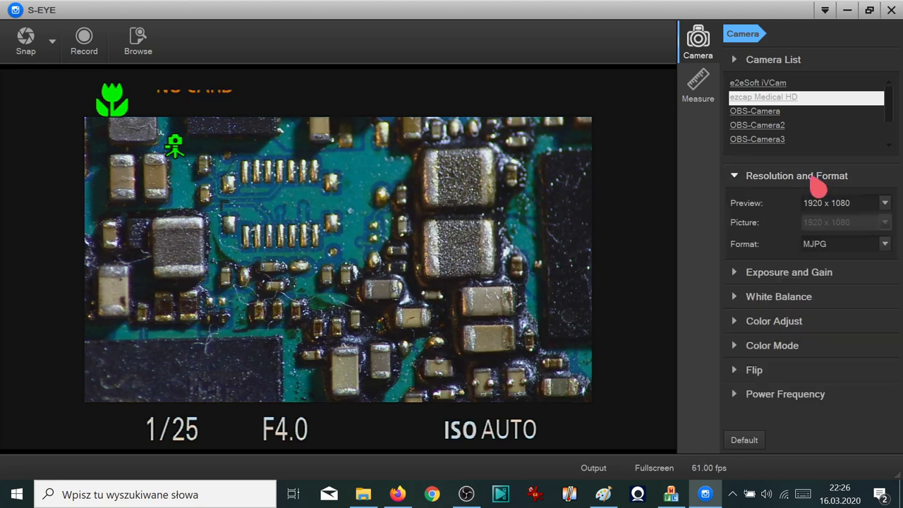
Step: Try the preview resolutions 640 x 480, 800 x 600, 1024 x 768 and 1280 x 720 for the ezcap Medical HD camera
click(840, 206)
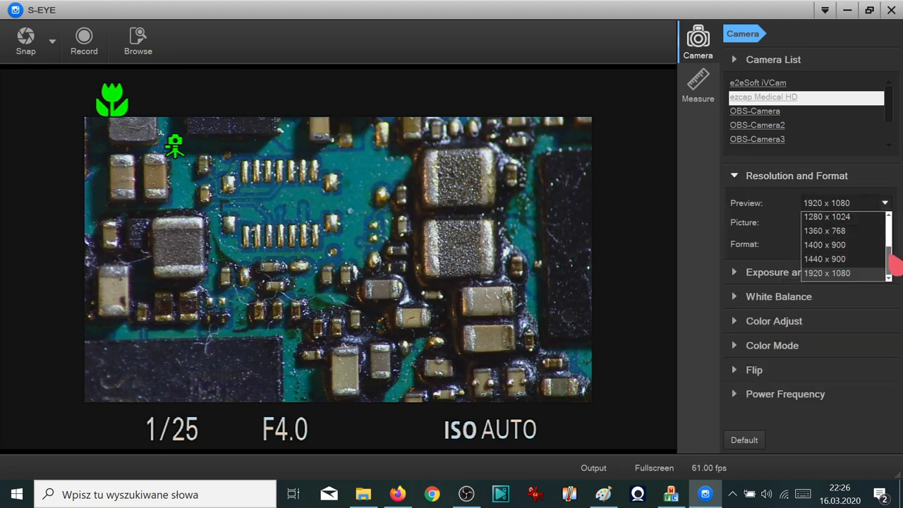
drag(889, 236, 889, 216)
click(878, 221)
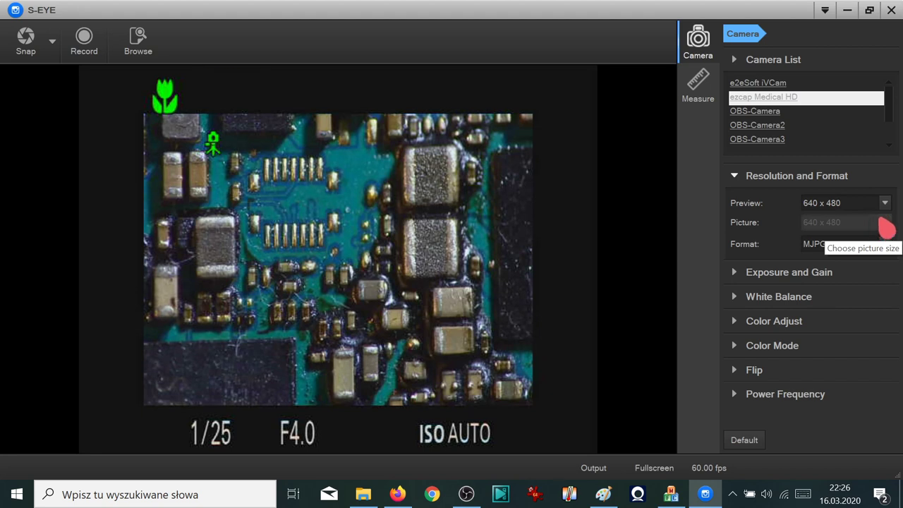
click(882, 205)
click(856, 232)
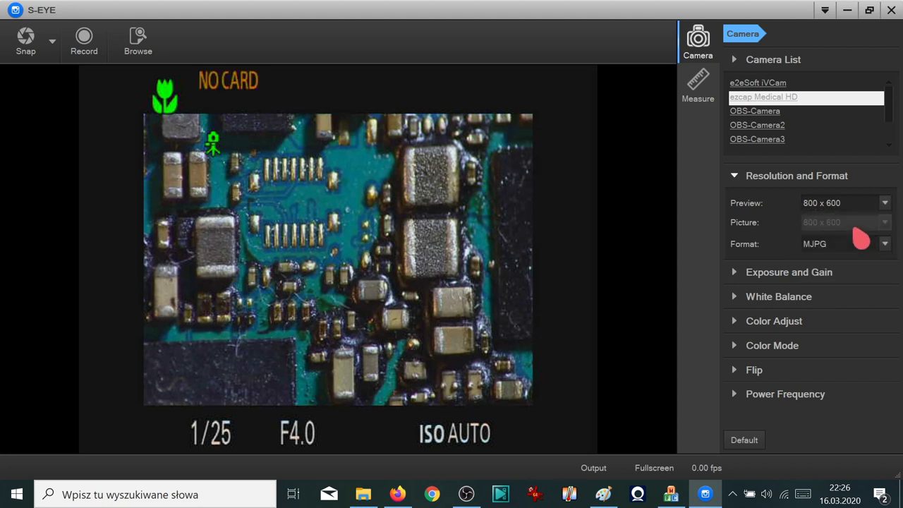
click(881, 203)
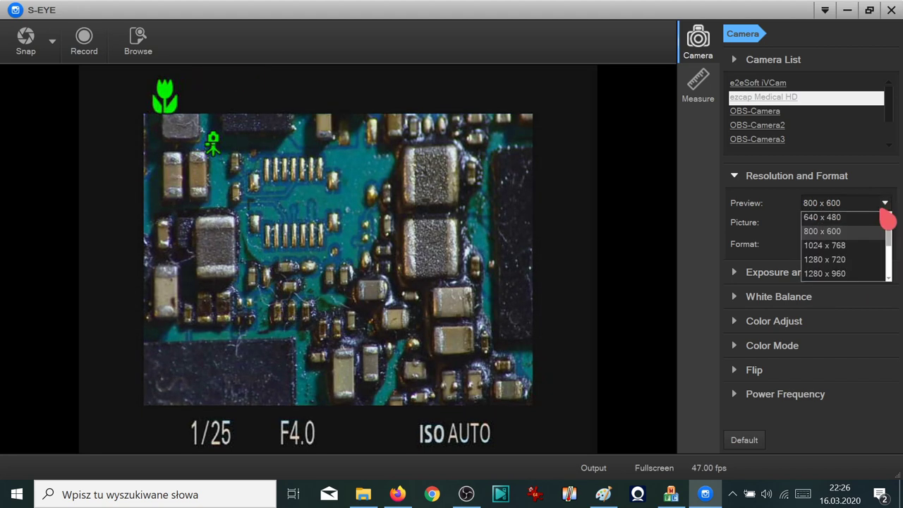
click(867, 247)
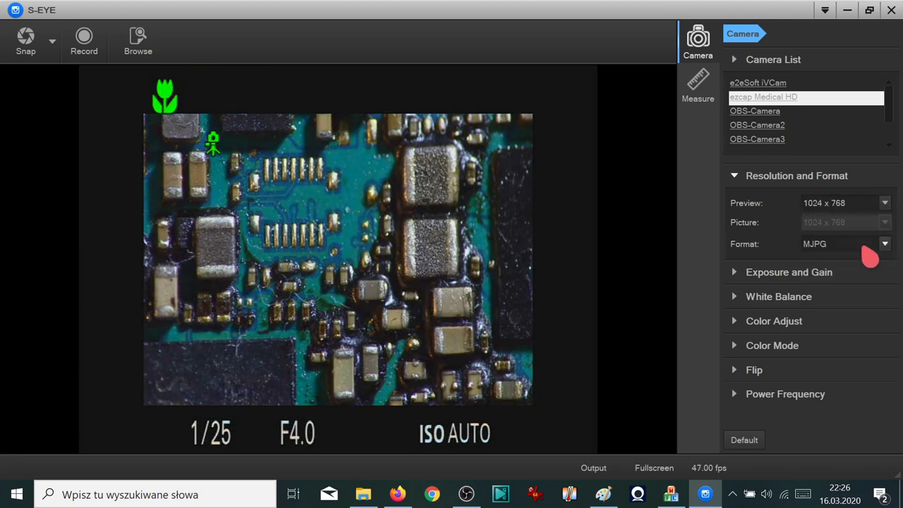
click(886, 204)
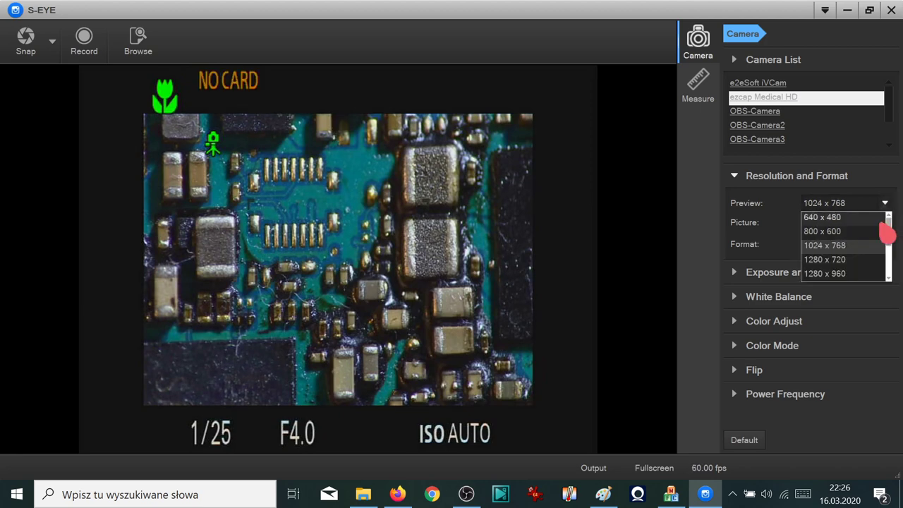
click(833, 259)
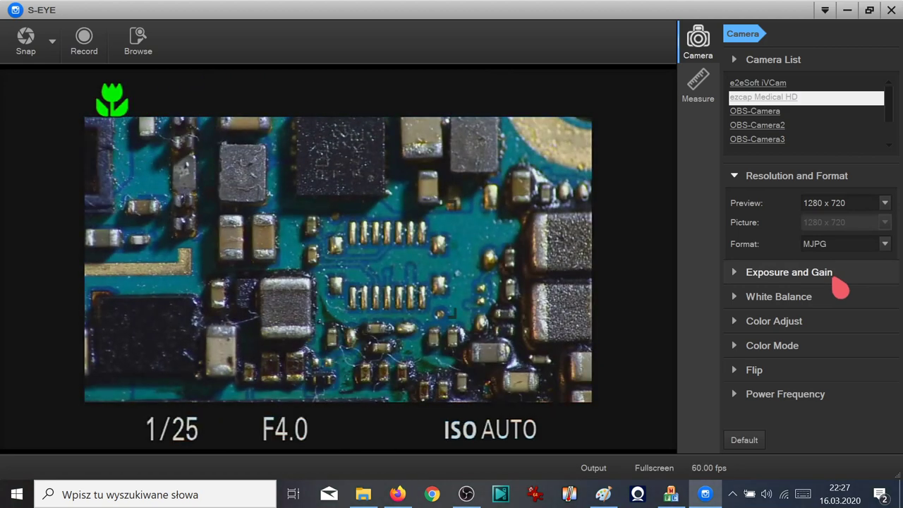
Step: Try the 1400 x 900 preview resolution and set the preview back to 1920 x 1080
click(852, 206)
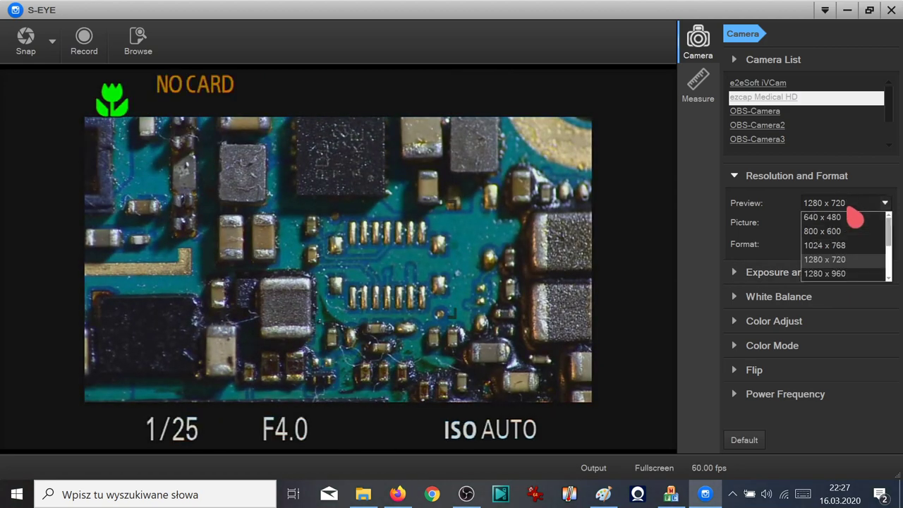
drag(887, 236, 890, 279)
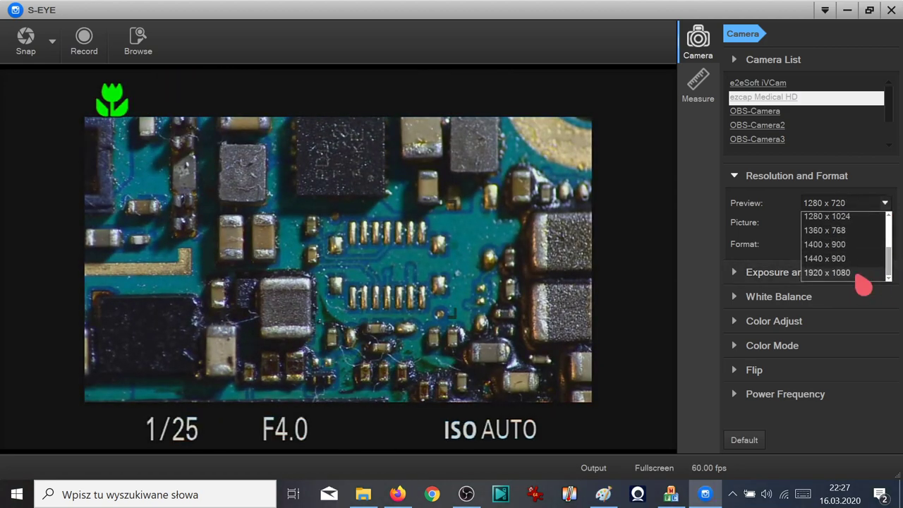
click(833, 245)
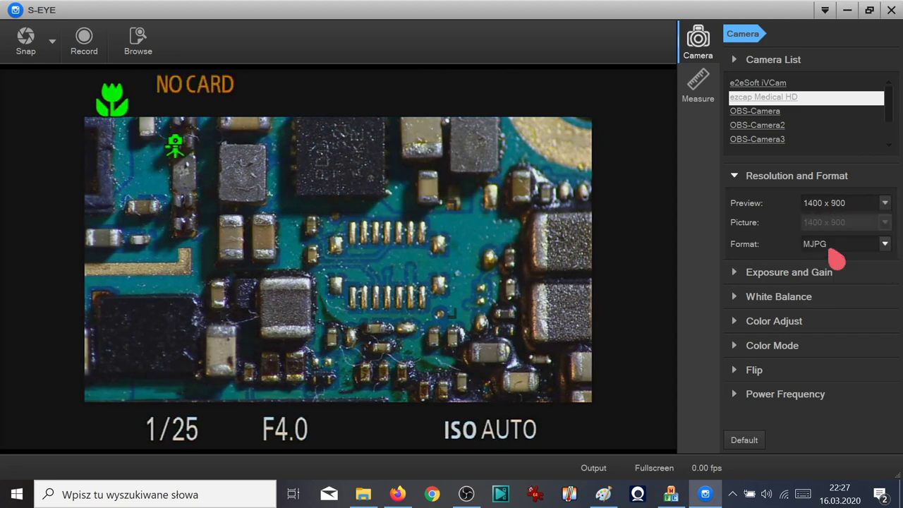
click(832, 203)
scroll(843, 261, down, 2)
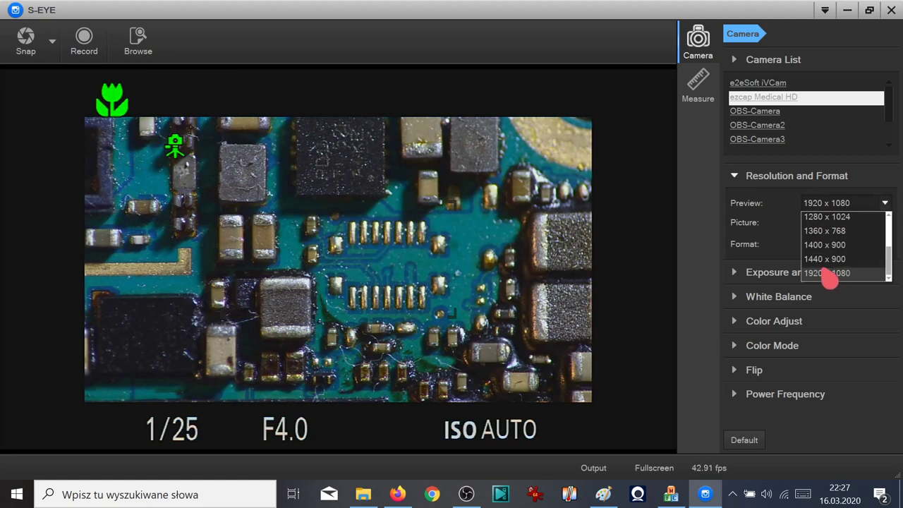
click(827, 275)
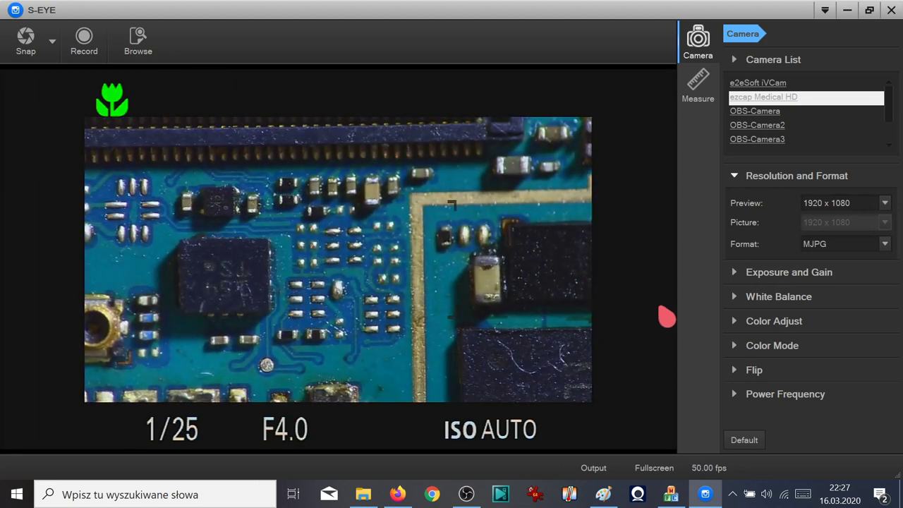
Step: Examine the camera's format options and its exposure, gain and white balance controls
click(856, 251)
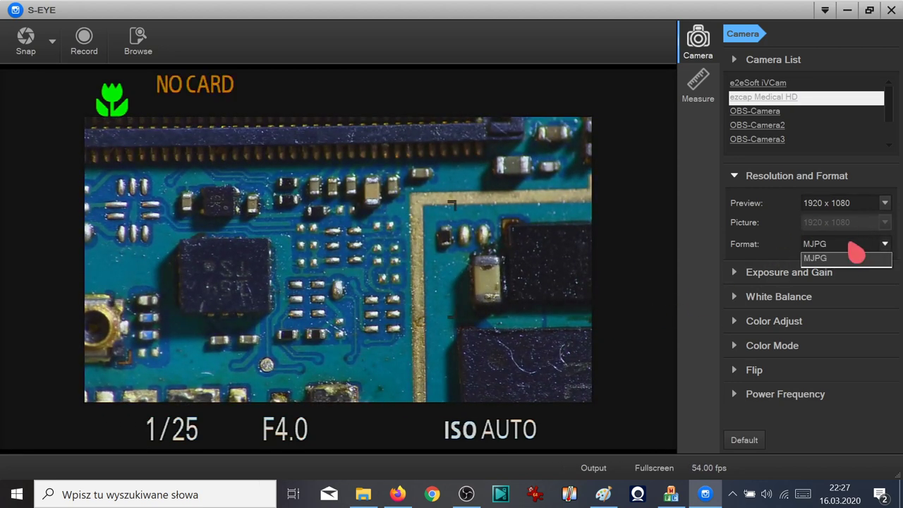
click(787, 273)
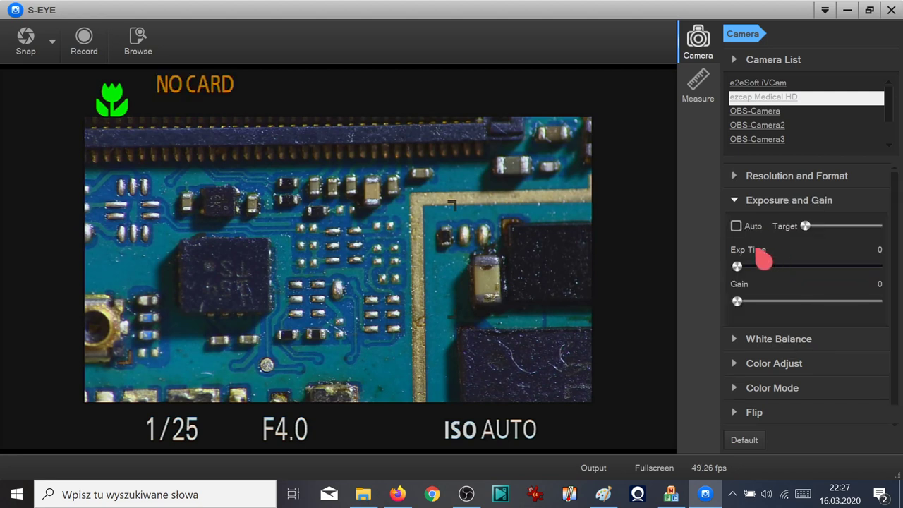
click(750, 227)
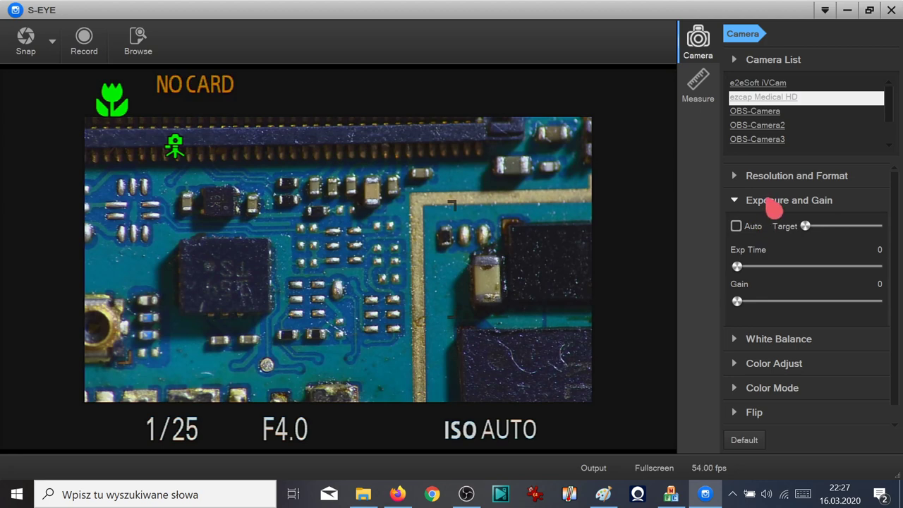
click(776, 204)
click(778, 226)
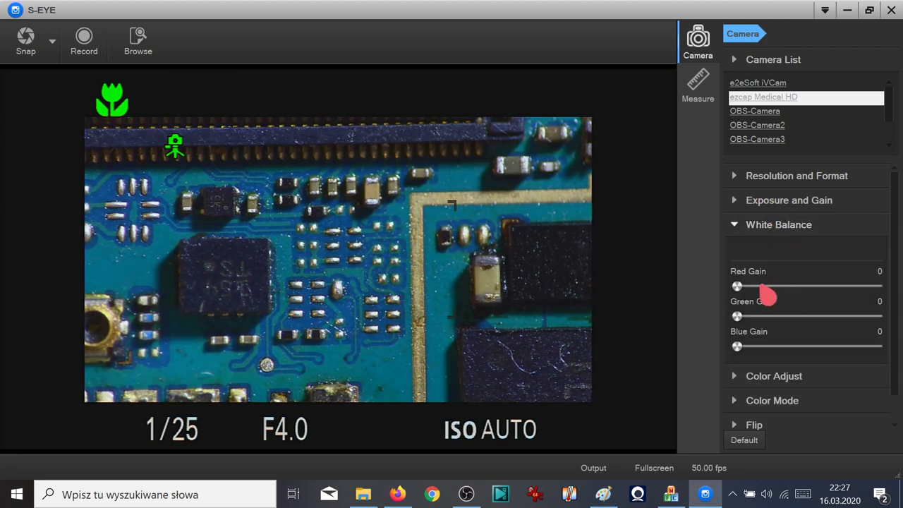
click(773, 233)
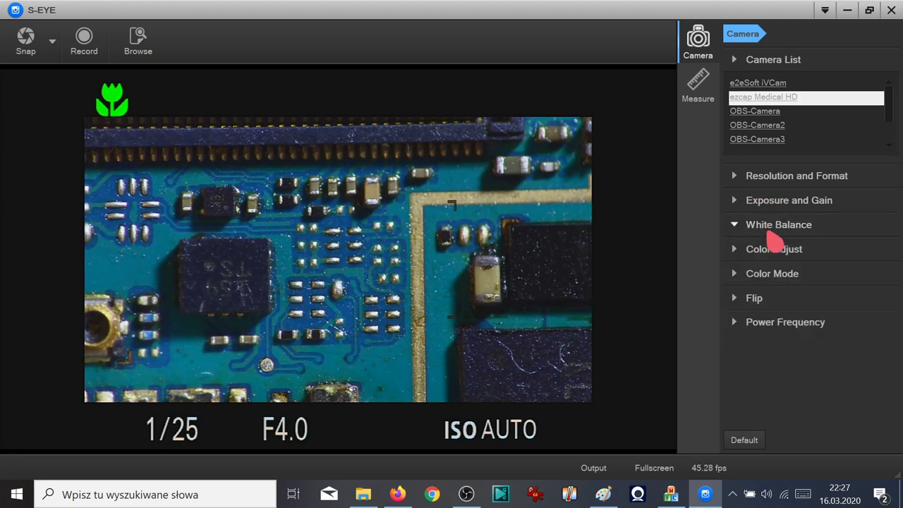
Step: Set the camera image's brightness to 124 and look through the remaining color adjustments
click(776, 254)
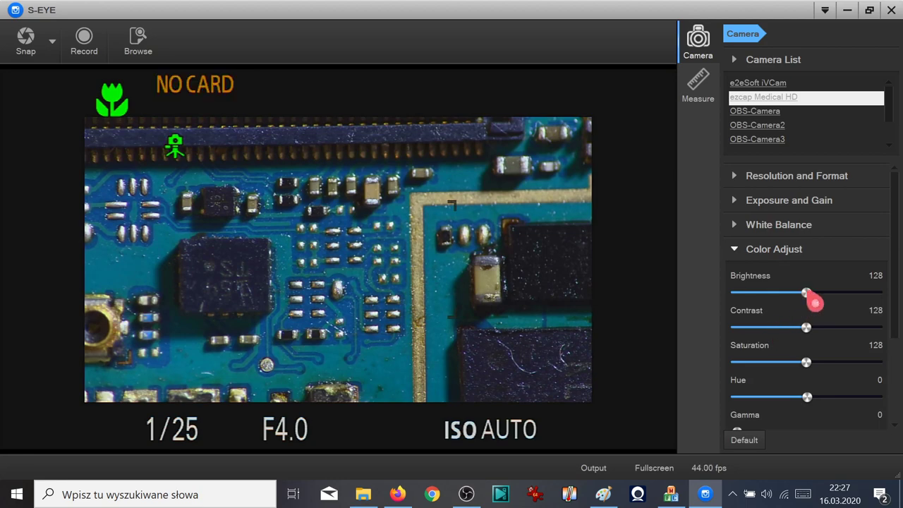
mouse_move(814, 303)
mouse_down()
mouse_move(763, 302)
mouse_move(834, 310)
mouse_move(802, 315)
mouse_move(813, 319)
mouse_up()
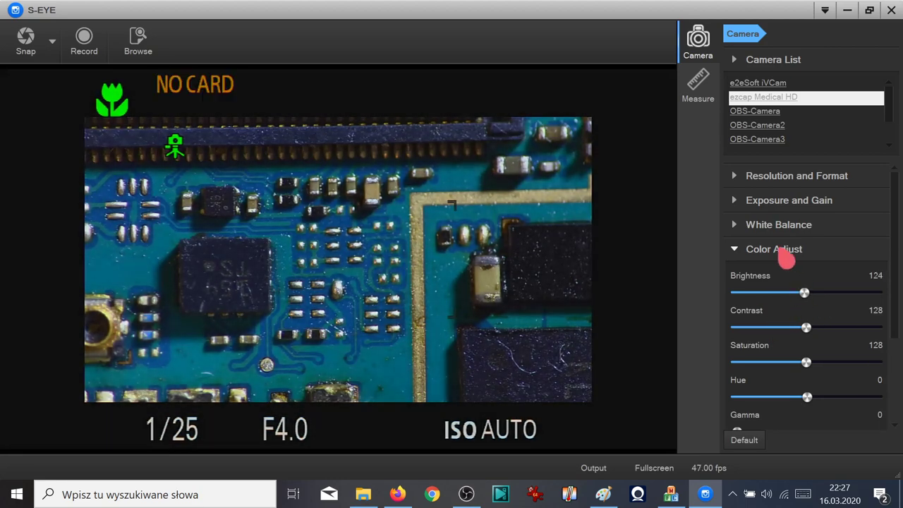
scroll(895, 240, down, 3)
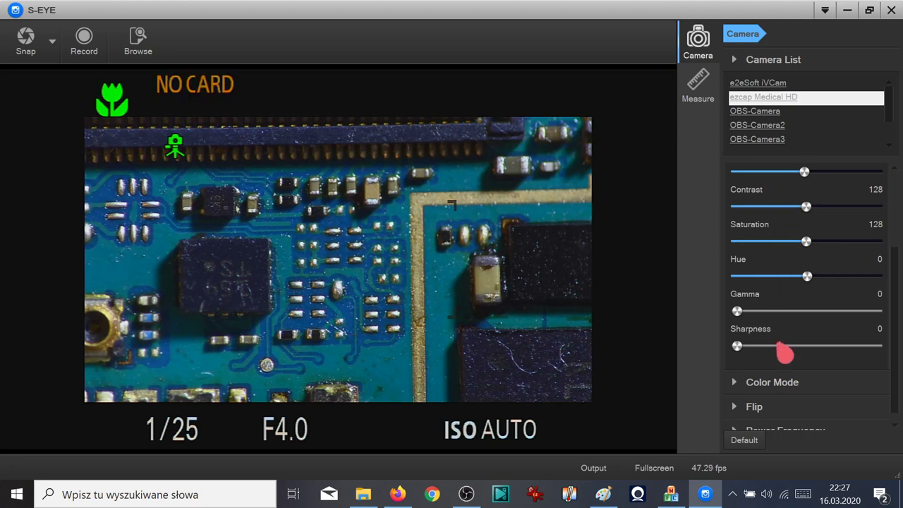
Step: Try the Monochrome and Negative color modes on the camera image and restore the Color mode
click(784, 387)
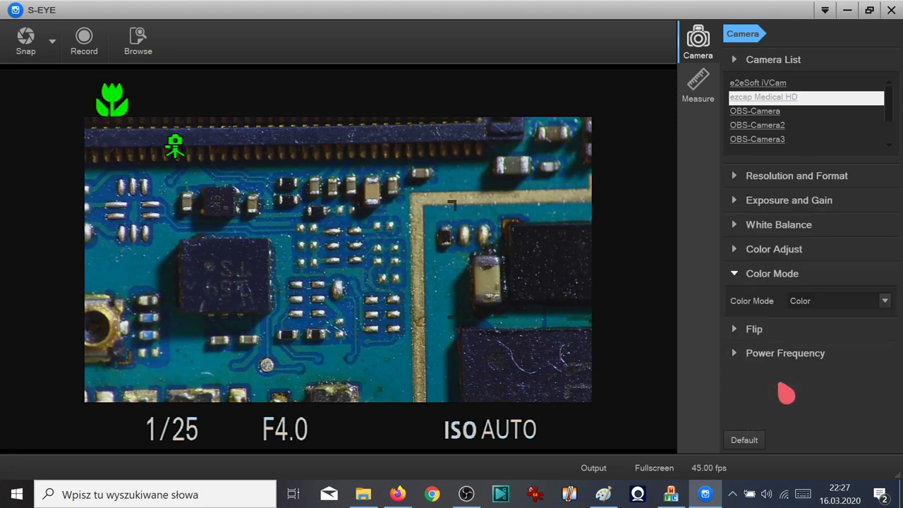
click(803, 303)
click(808, 329)
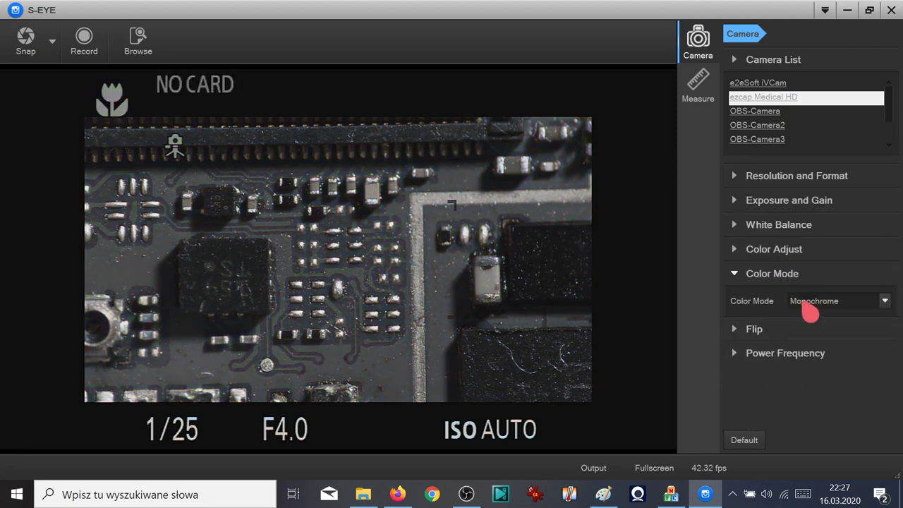
click(806, 302)
click(813, 343)
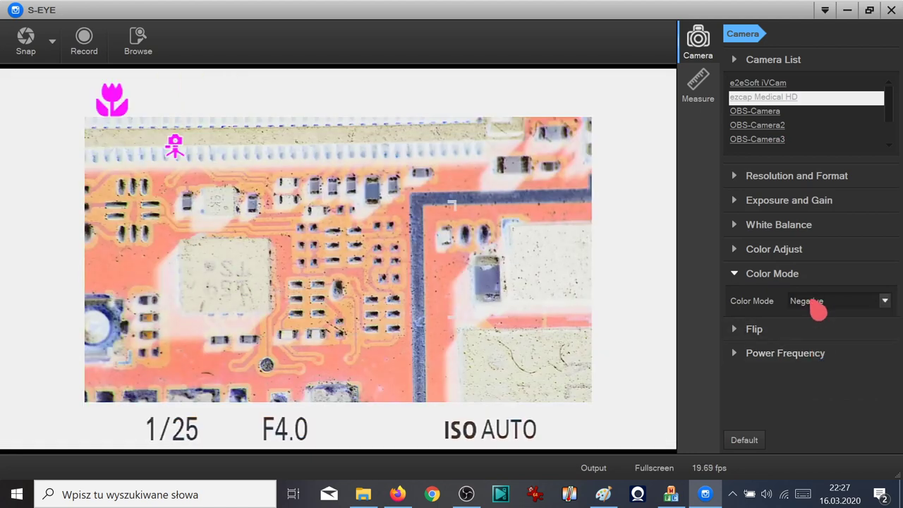
click(817, 303)
click(814, 318)
Step: Toggle the image's Mirror and Flip options on and off, and check the power frequency setting
click(762, 326)
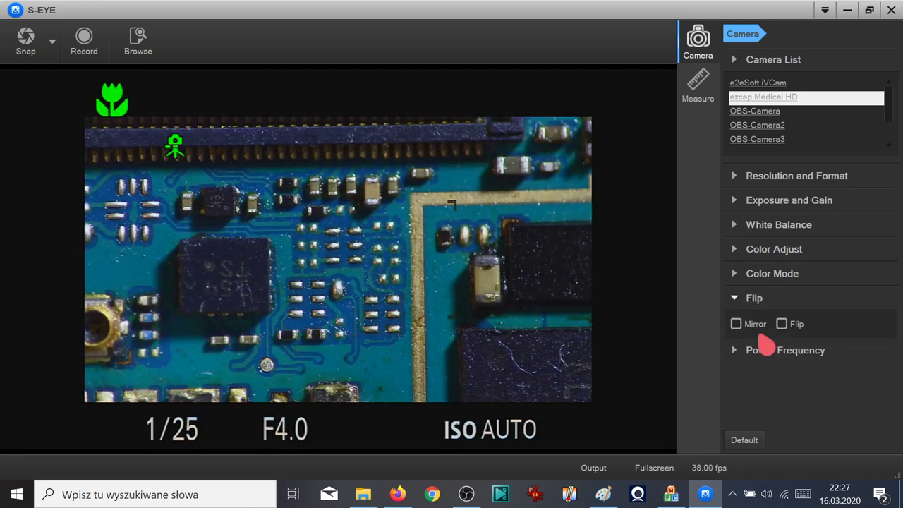
click(765, 330)
click(772, 328)
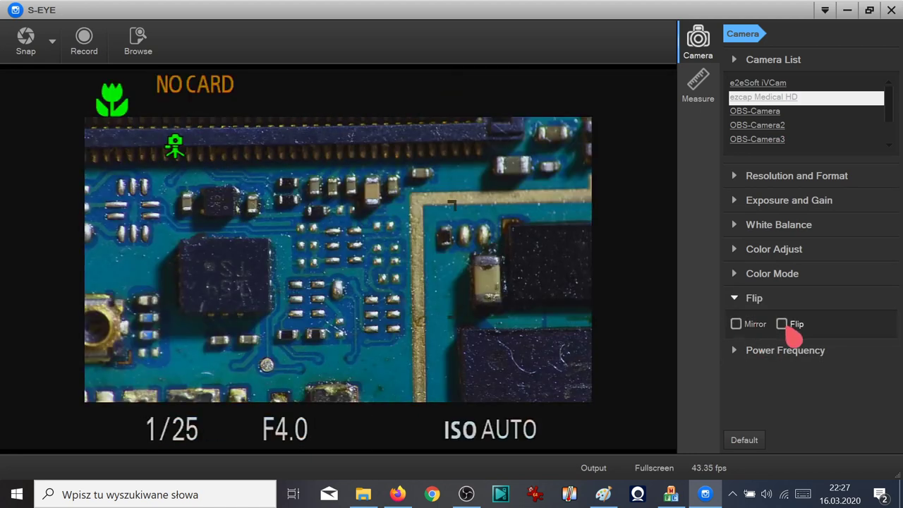
double_click(792, 331)
click(791, 353)
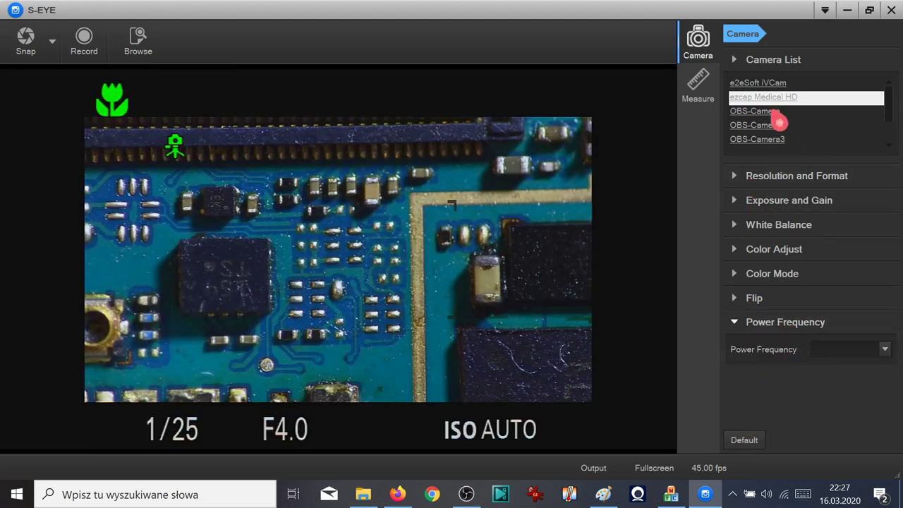
Step: Check which choices the camera's Power Frequency setting offers
click(850, 350)
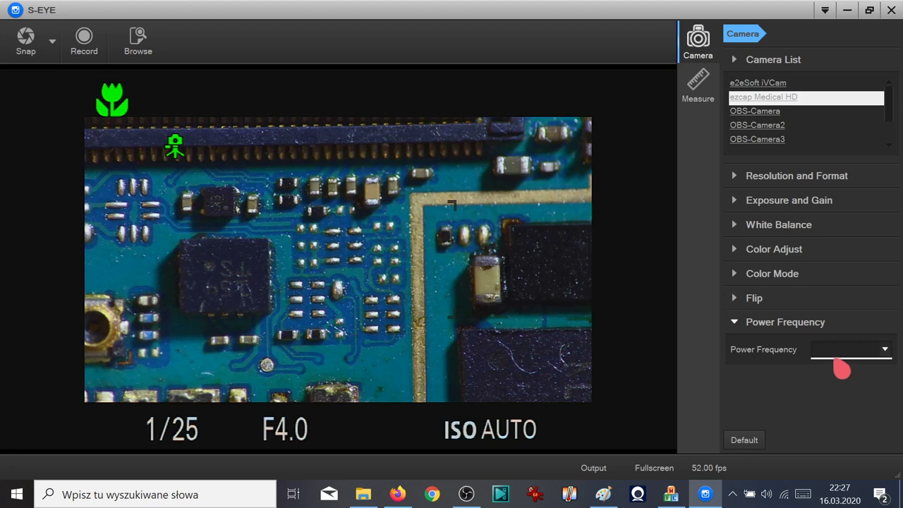
click(850, 349)
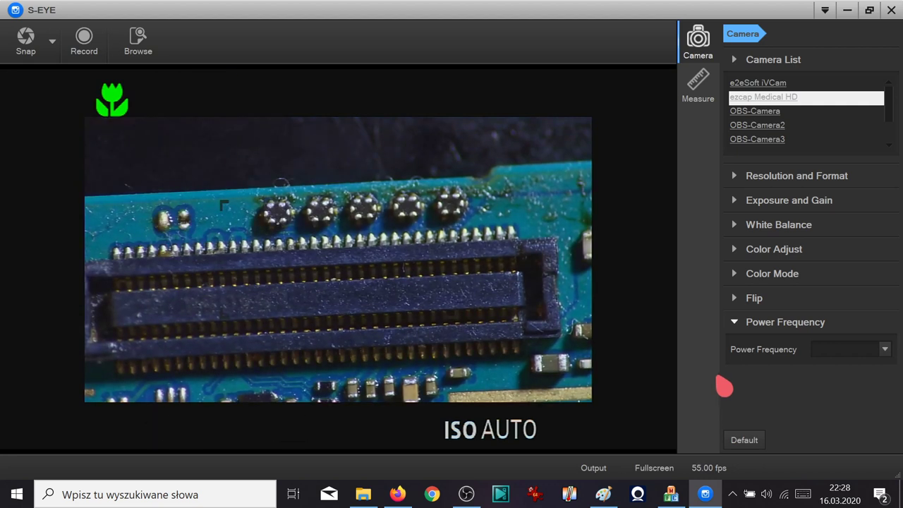
Step: Switch to the Windows device settings and open the sound settings of the ezcap Medical HD from Devices and Printers
click(467, 494)
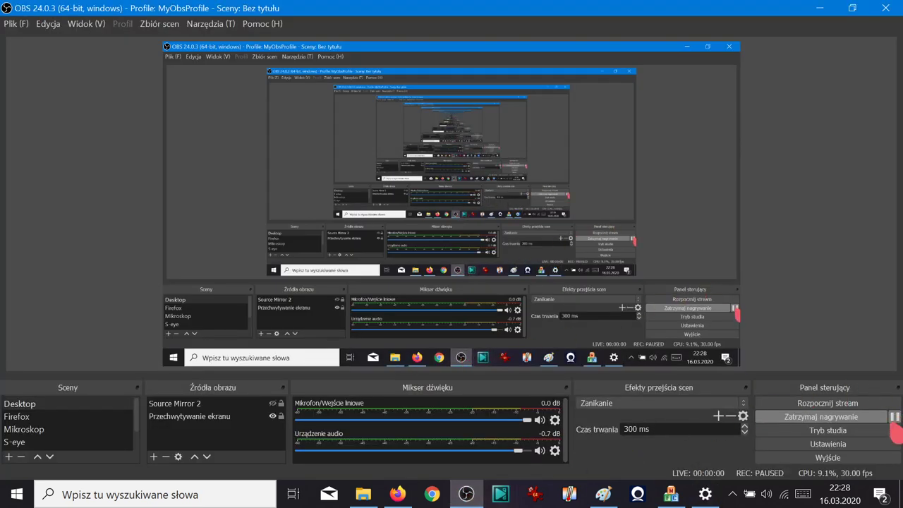
click(468, 495)
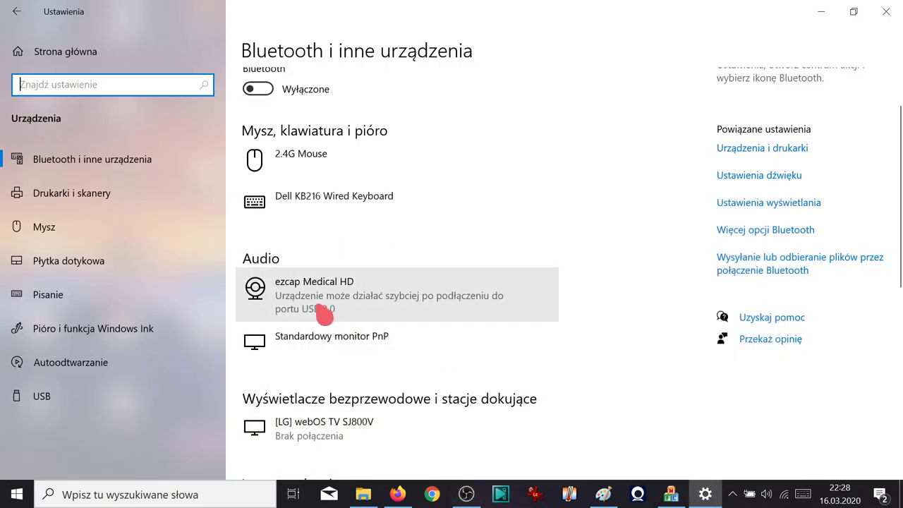
click(758, 158)
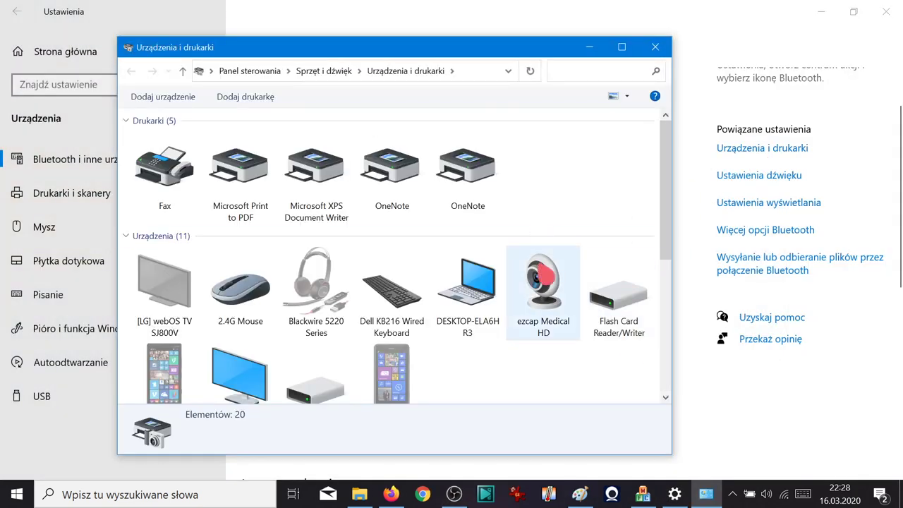
click(542, 286)
right_click(540, 283)
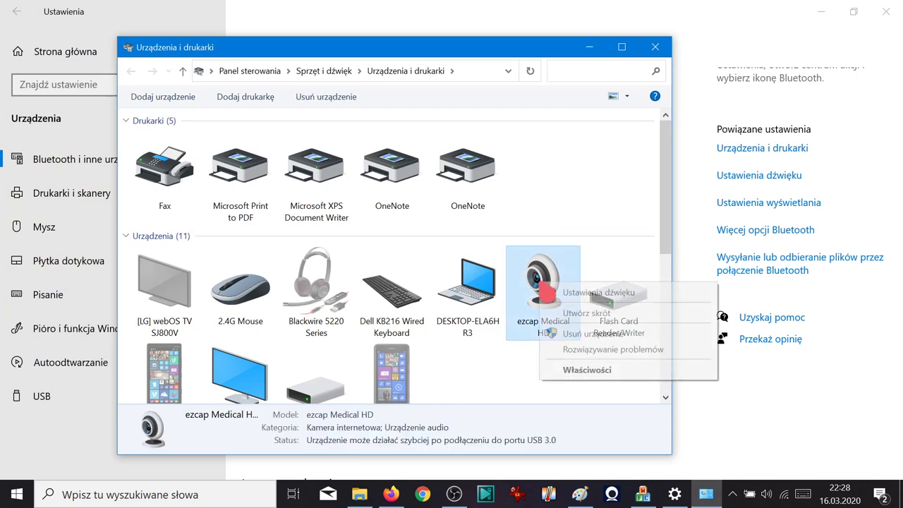
click(586, 293)
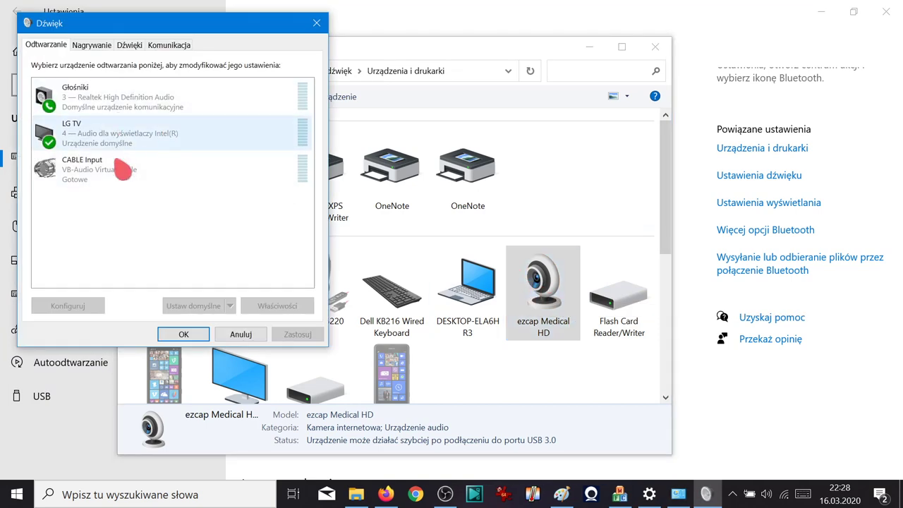
Step: Examine the listening, level and default format properties of the ezcap Medical HD recording device
click(88, 44)
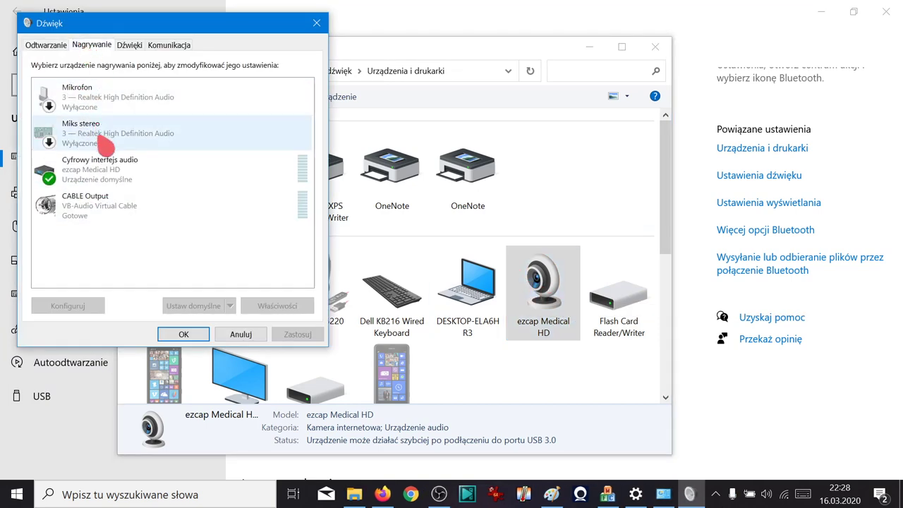
click(113, 177)
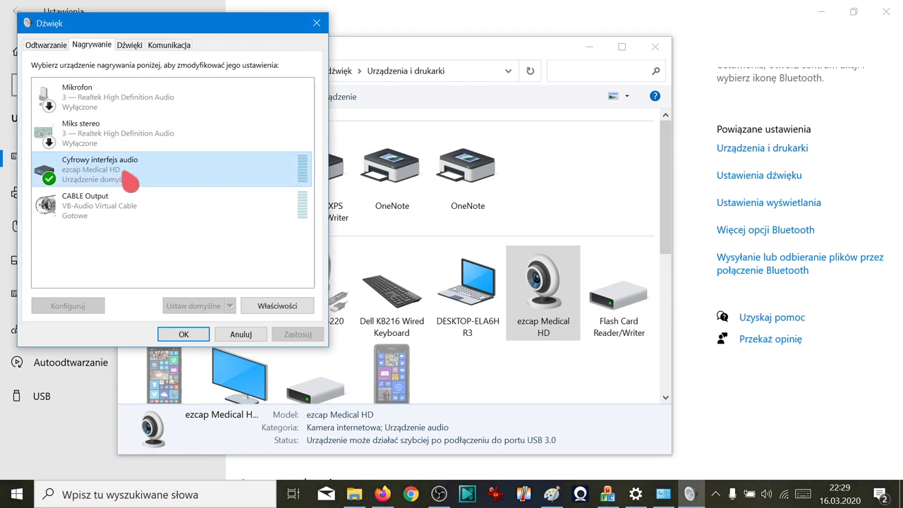
double_click(130, 181)
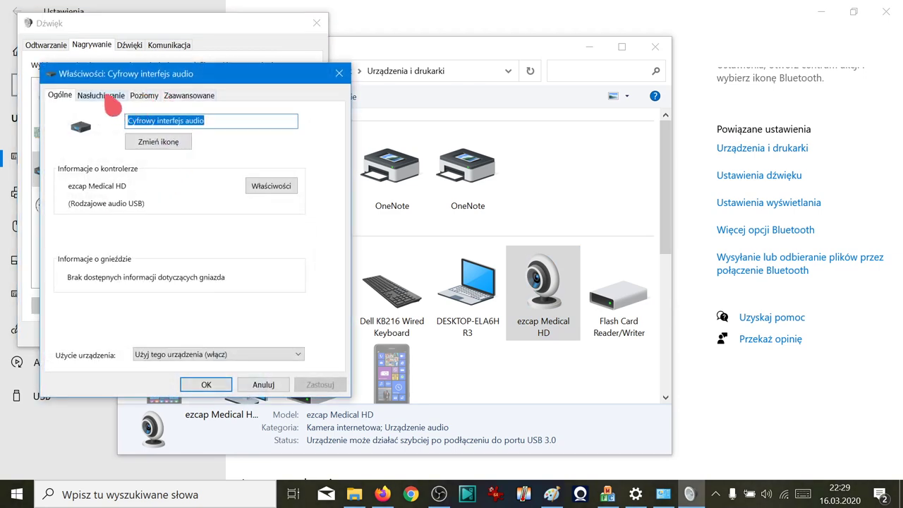
click(106, 96)
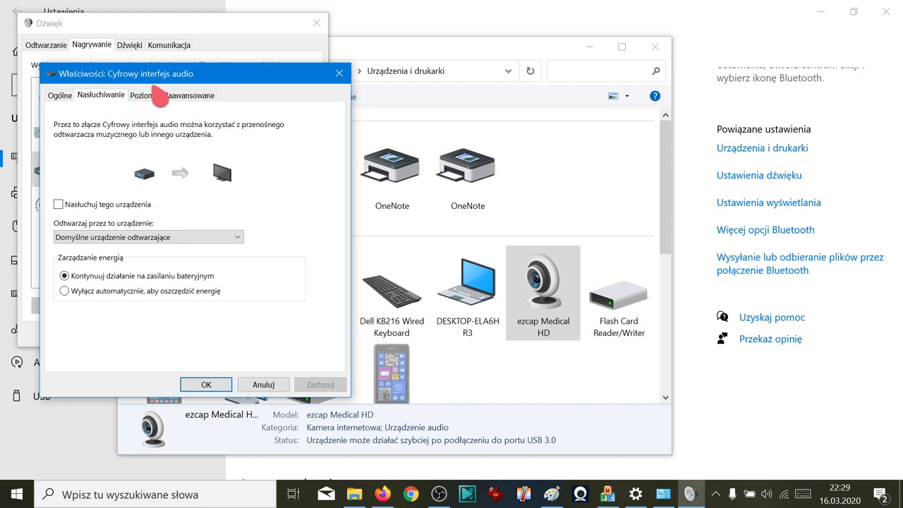
click(155, 96)
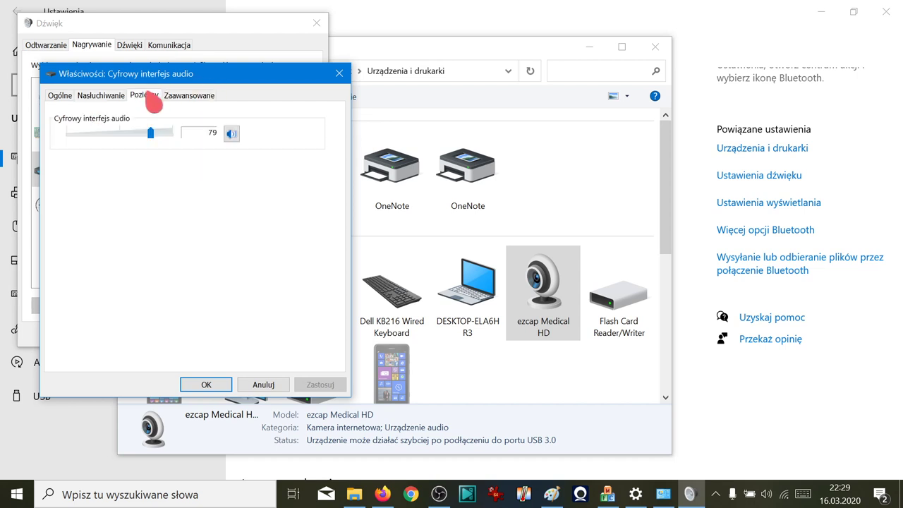
click(210, 100)
click(204, 163)
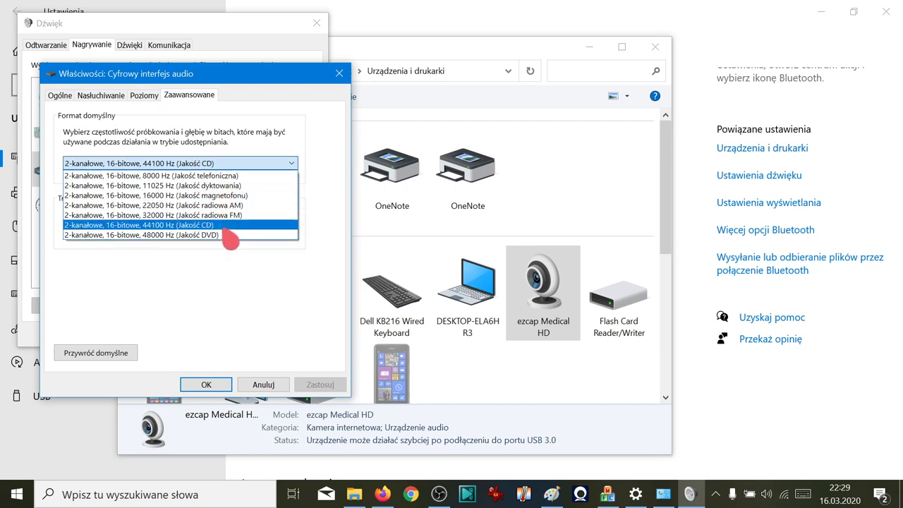
click(262, 115)
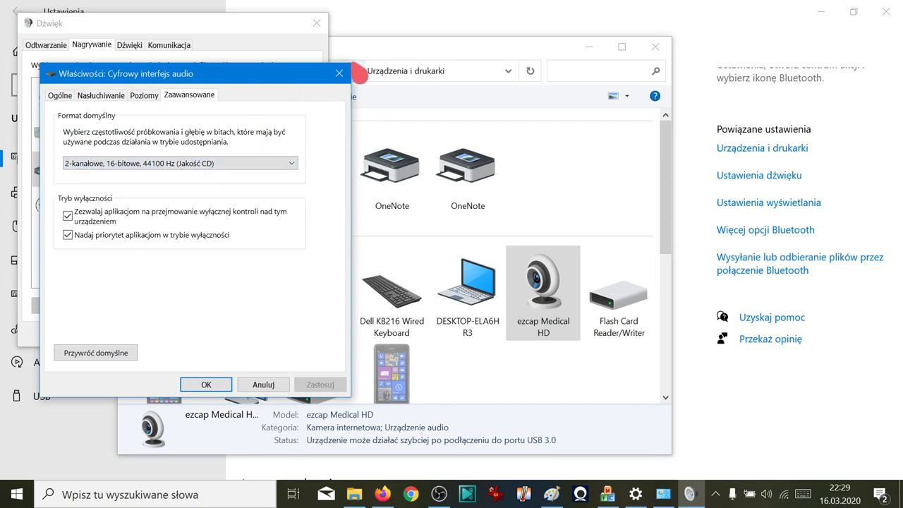
click(339, 73)
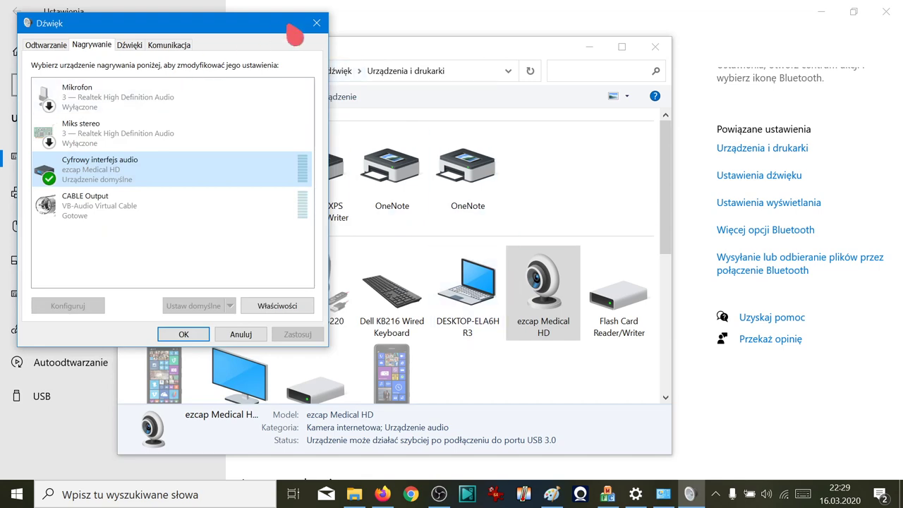
click(316, 23)
Step: Review the general and hardware properties of the ezcap Medical HD device
right_click(531, 279)
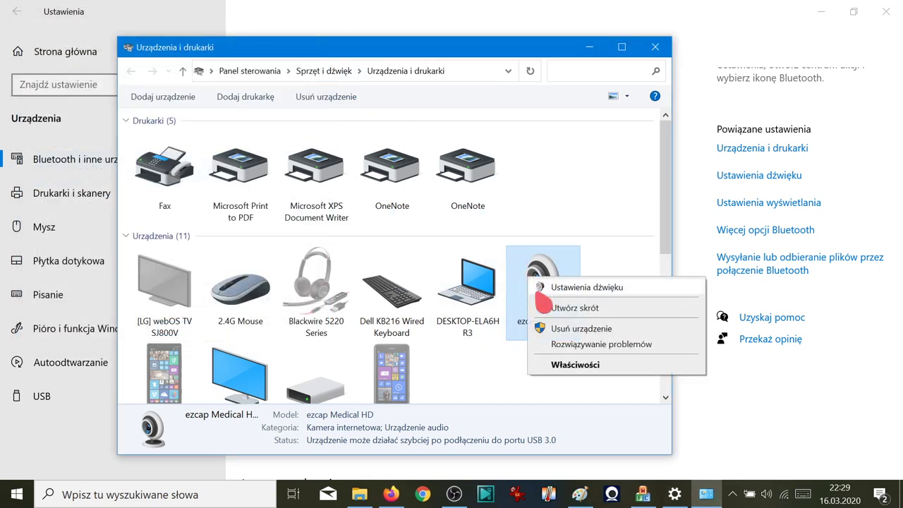
click(568, 365)
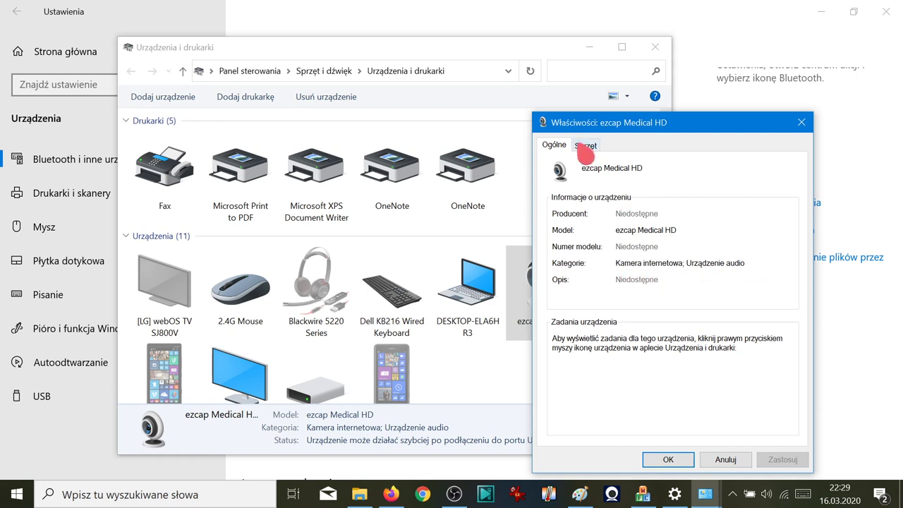
click(586, 145)
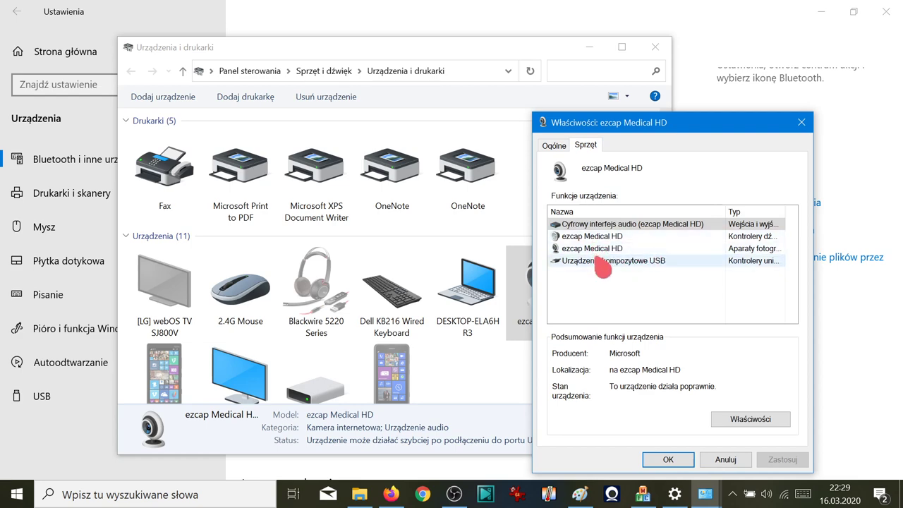
click(725, 460)
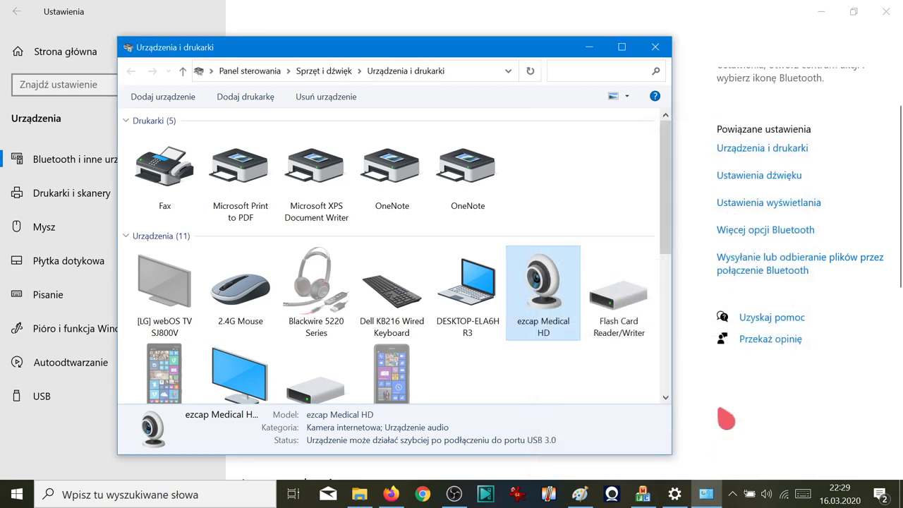
Step: Switch to File Explorer, inspect the "ezcap292firmware for recording and system" folder, and return to the firmware packages in HD Video Capture
click(360, 495)
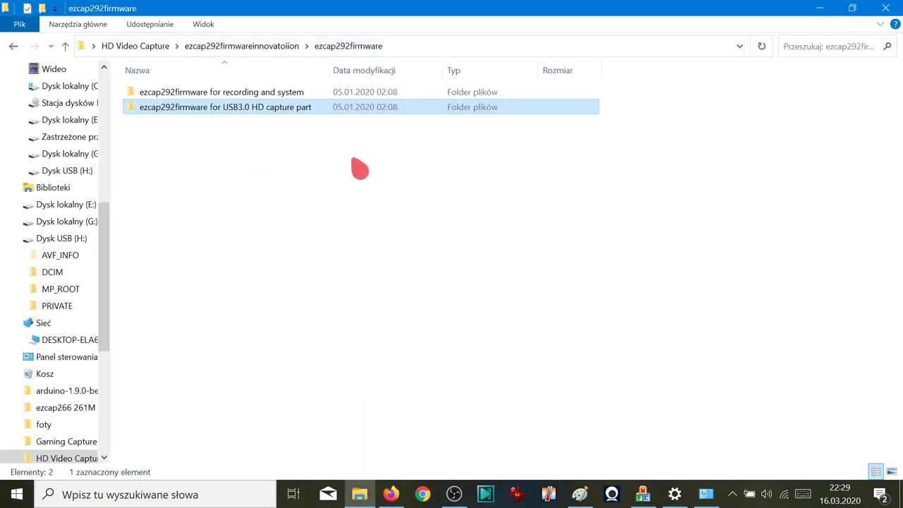
click(258, 96)
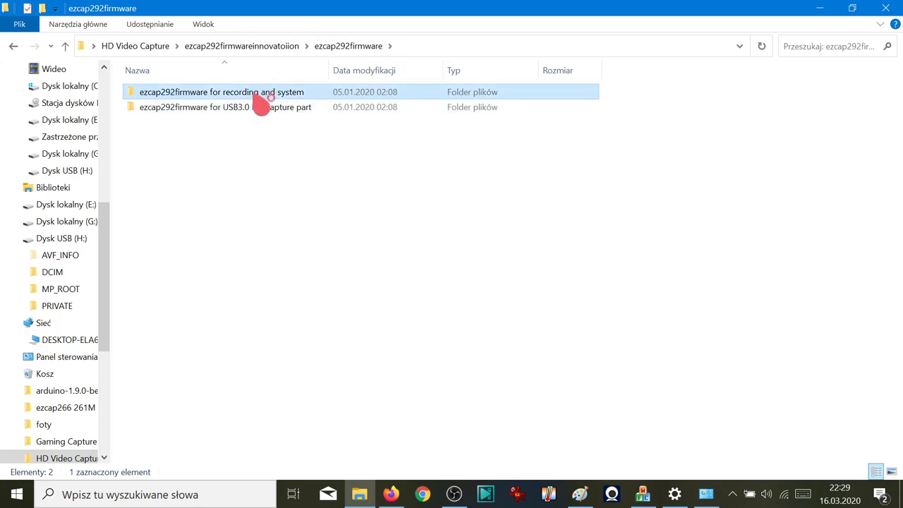
double_click(261, 98)
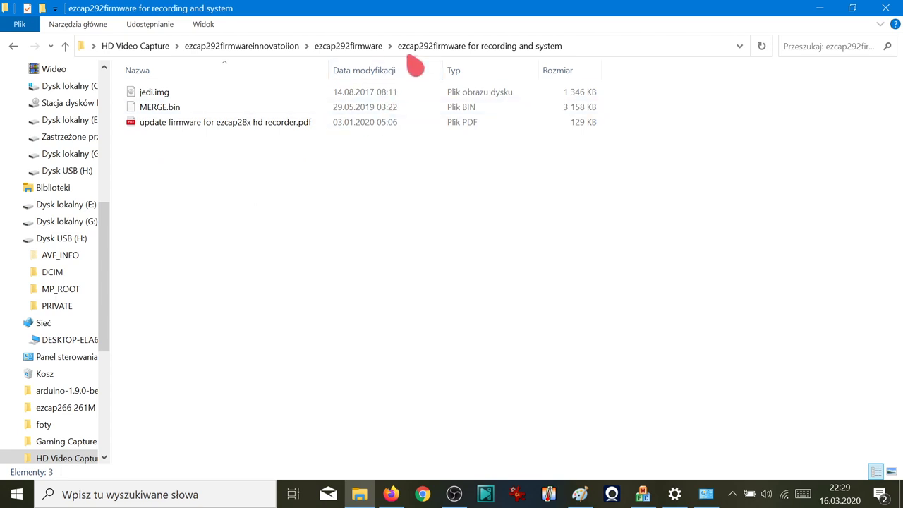
click(316, 49)
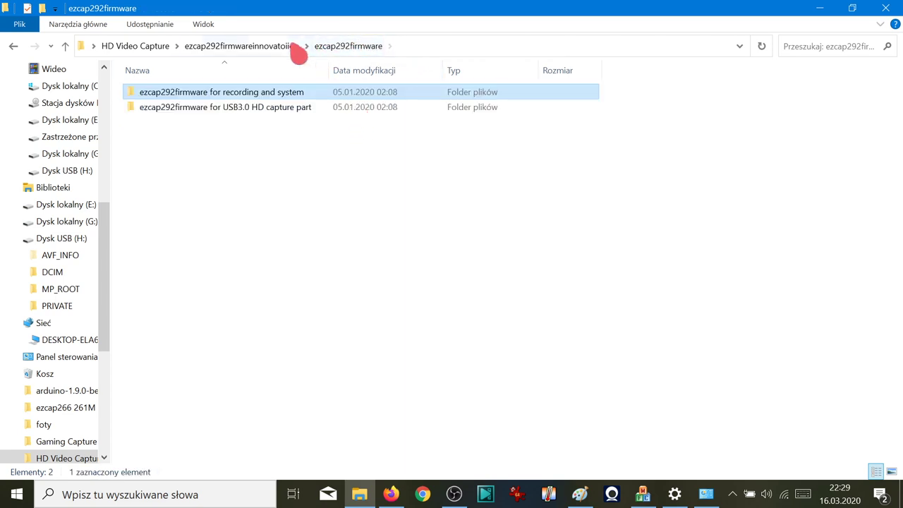
click(242, 46)
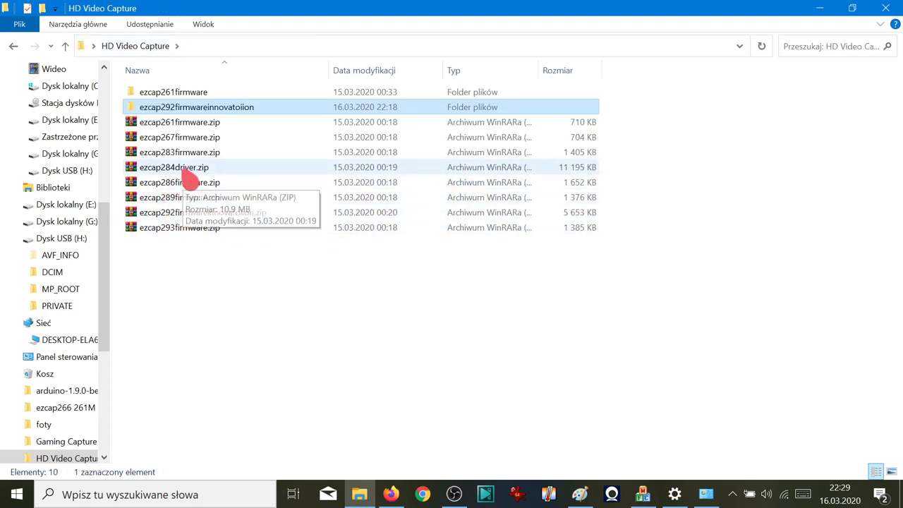
click(191, 124)
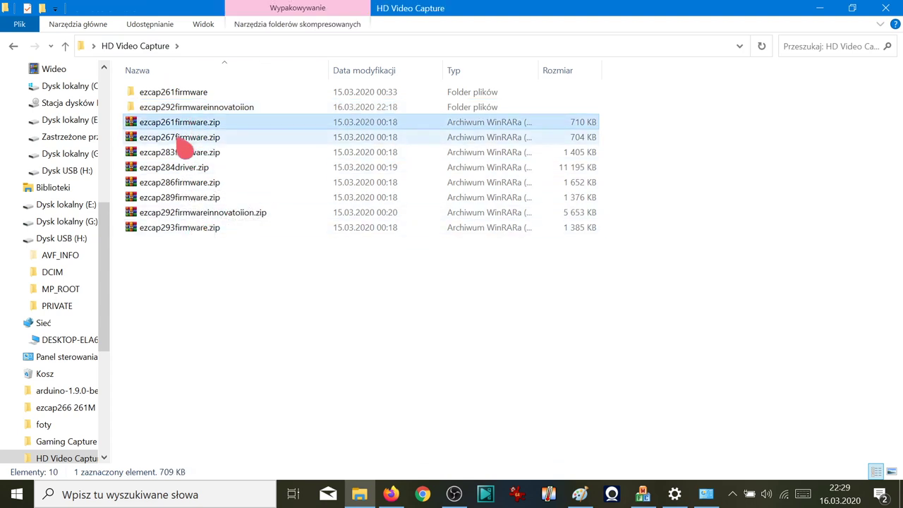
click(202, 107)
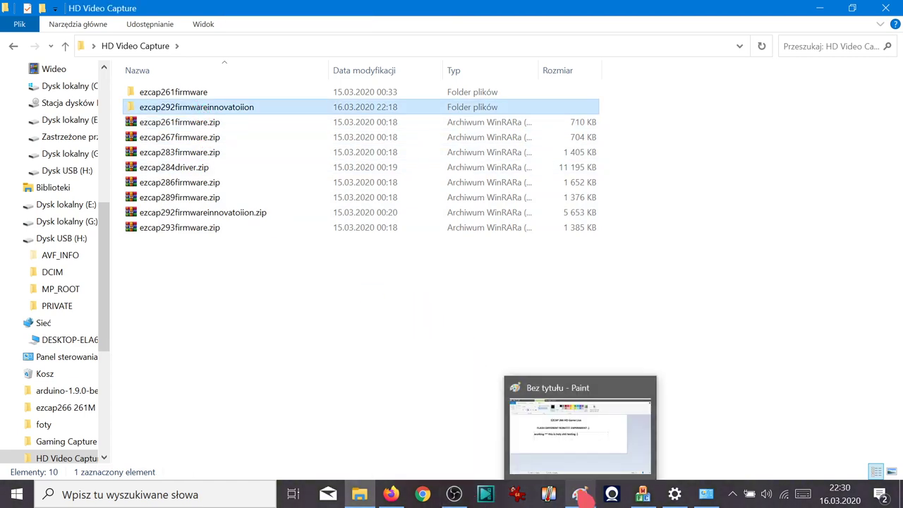
Step: Switch to Paint and replace the third text line with "292 working!!!!!!! :)"
click(579, 494)
drag(494, 217, 144, 223)
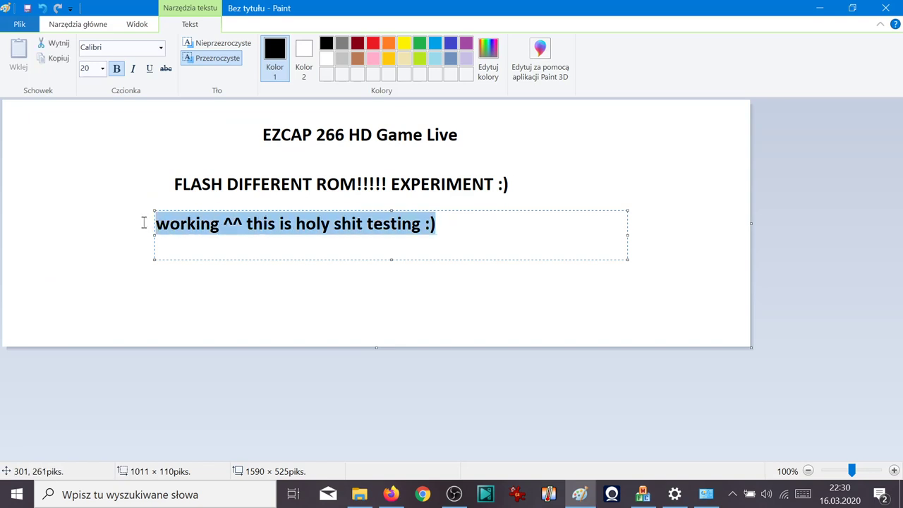
text(292 working!!!!!!!)
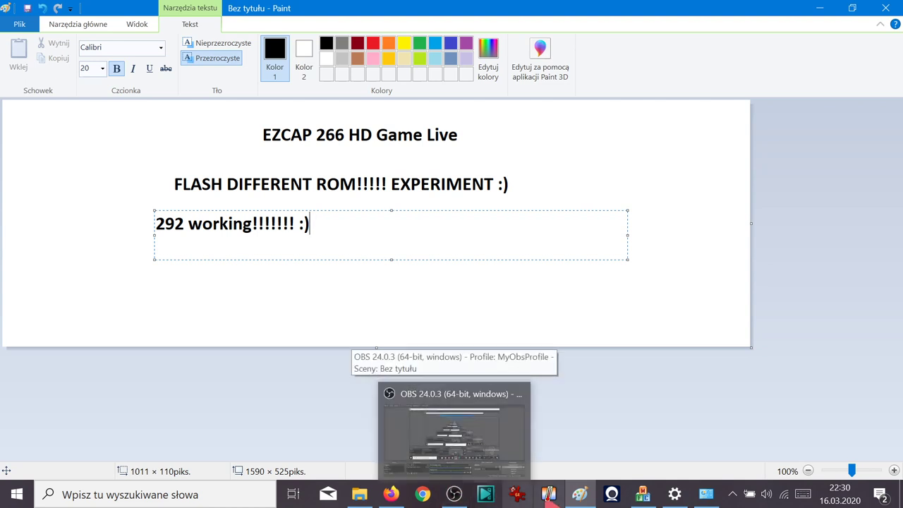
Step: Switch back to File Explorer and inspect the firmware files inside ezcap289firmware.zip
click(359, 494)
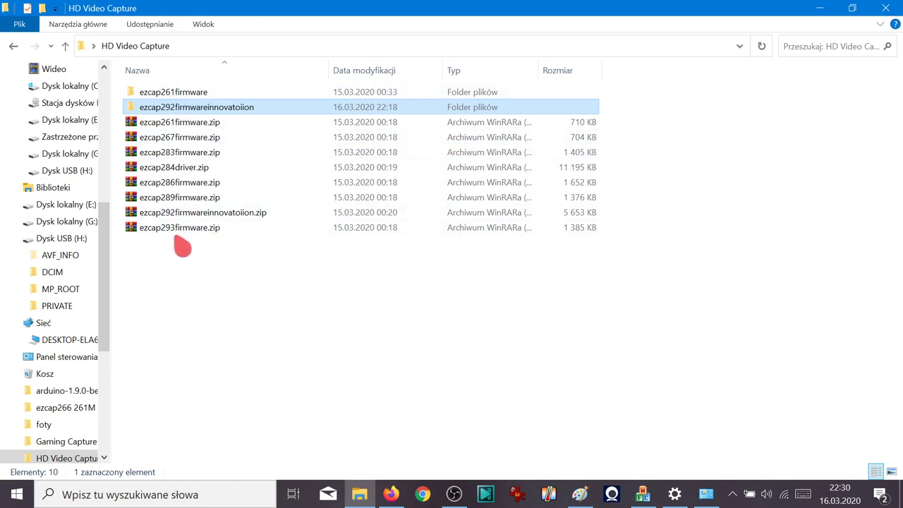
click(234, 213)
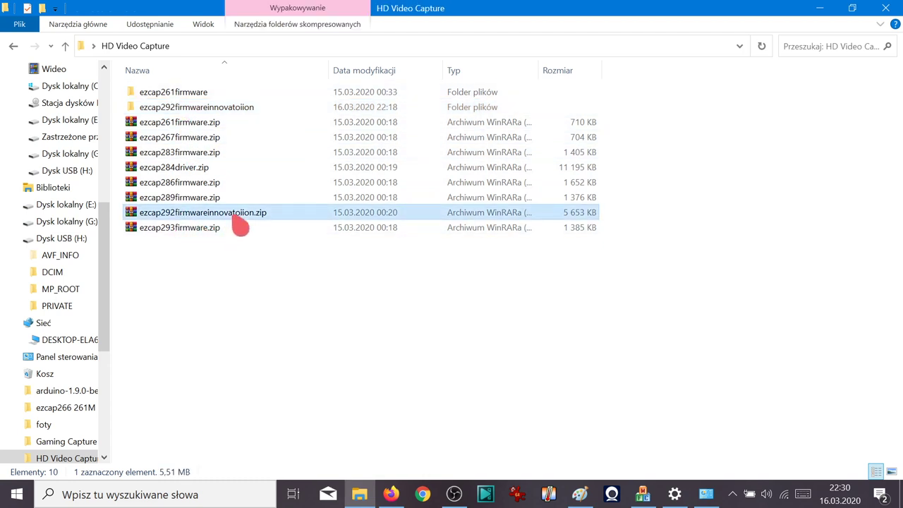
double_click(197, 200)
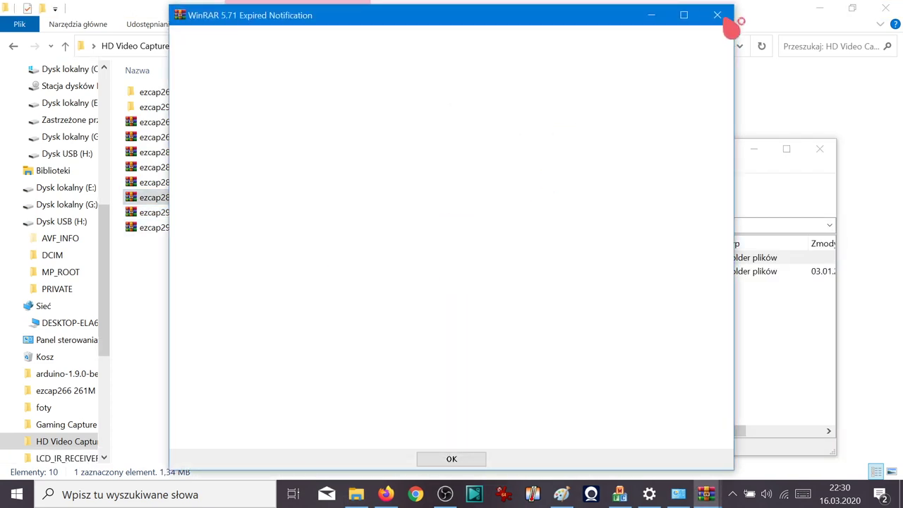
click(719, 14)
double_click(283, 273)
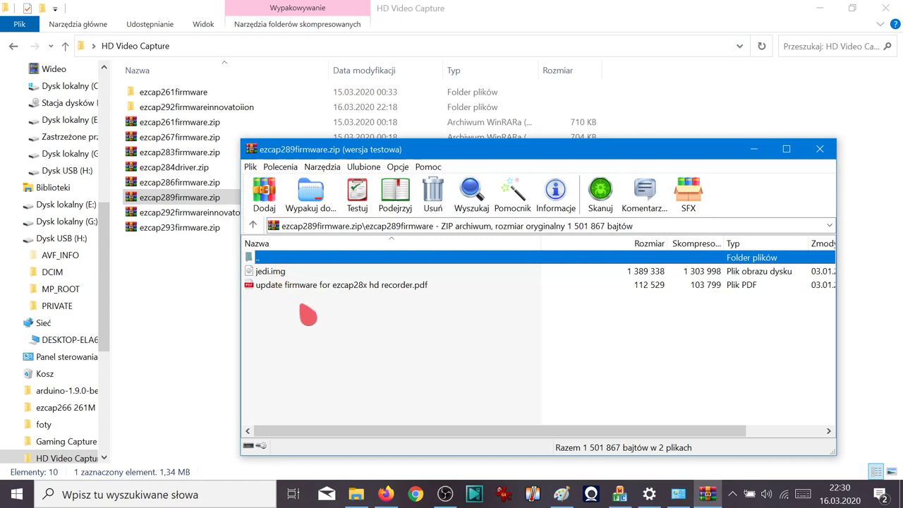
click(820, 148)
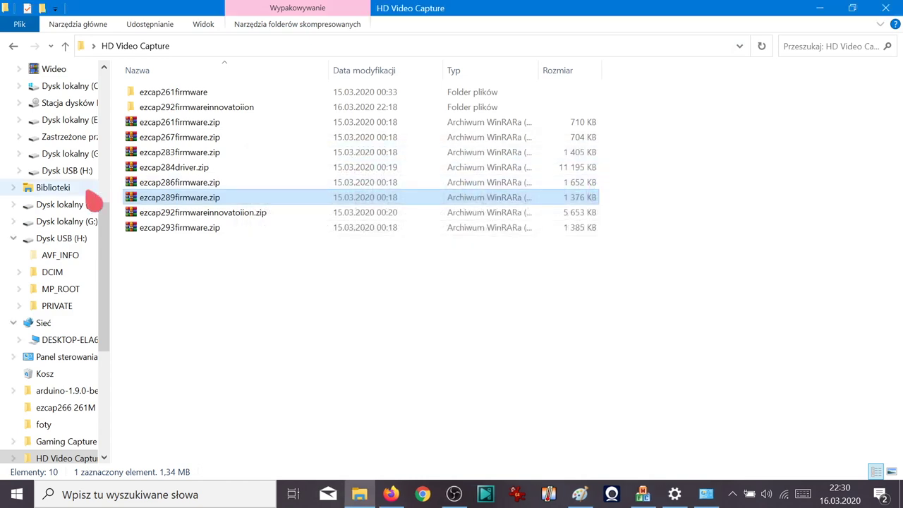
Step: Open ezcap286firmware.zip and look at the contents of its ezcap286firmware folder
double_click(175, 184)
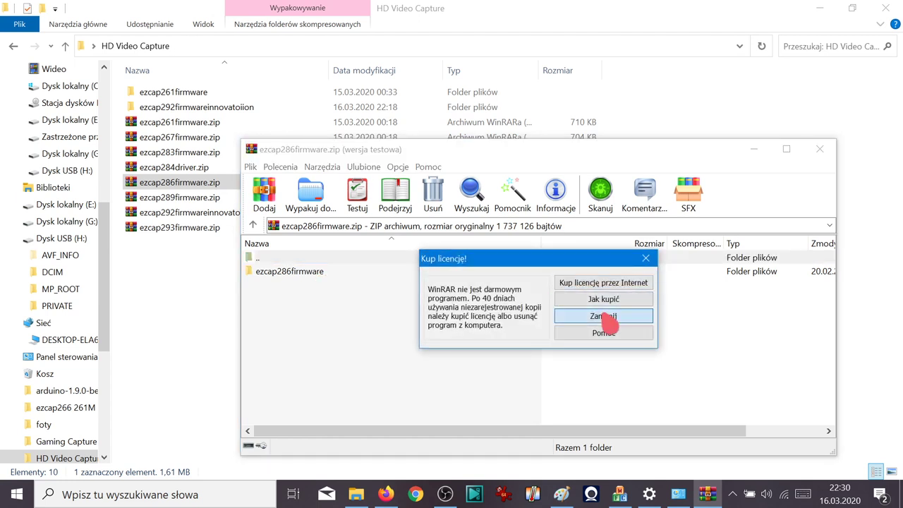
click(616, 318)
double_click(311, 272)
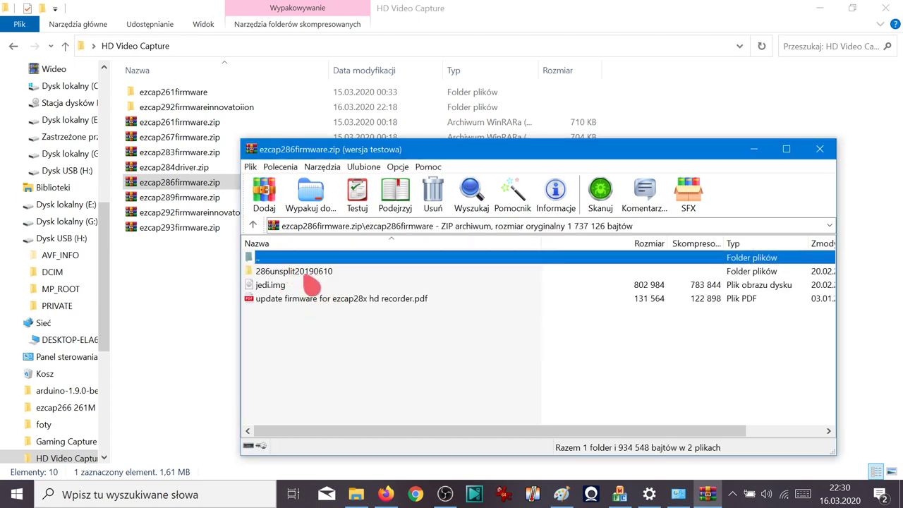
Step: Look inside the 286unsplit20190610 folder and close the ezcap286firmware.zip archive
double_click(310, 274)
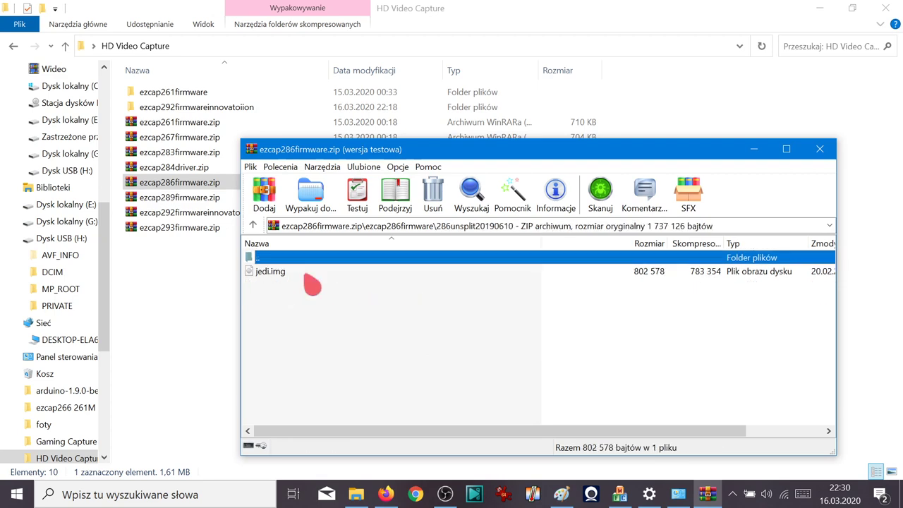
click(832, 149)
Step: Open ezcap284driver.zip, inspect the 64-bit win10 files among the original drivers, and close the archive
double_click(177, 169)
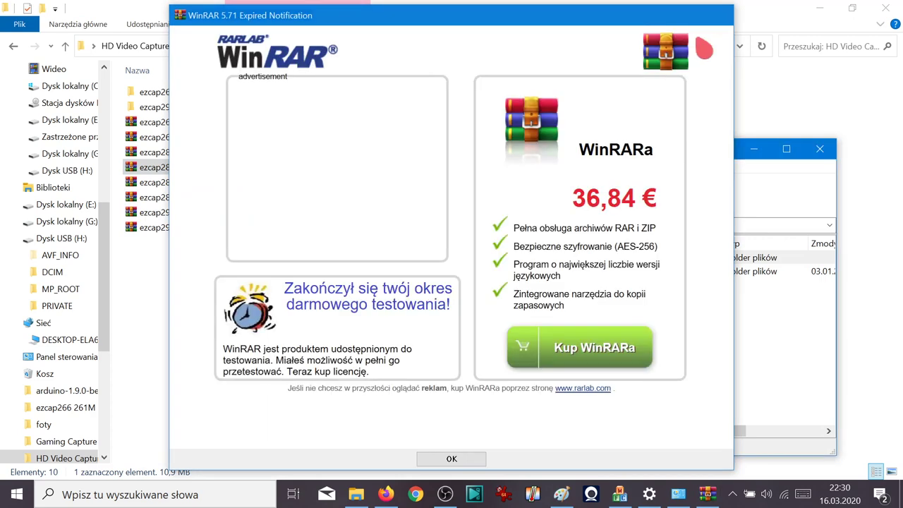
key(Escape)
double_click(302, 271)
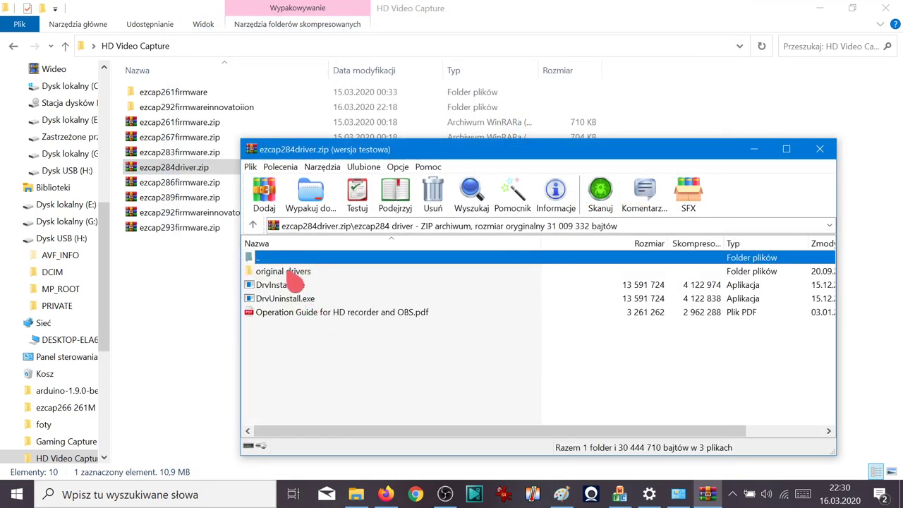
double_click(293, 273)
double_click(300, 299)
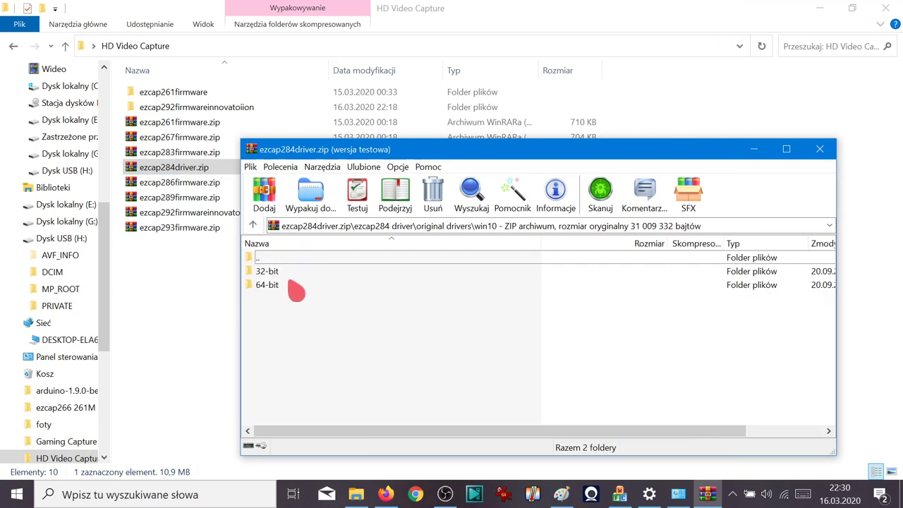
click(300, 289)
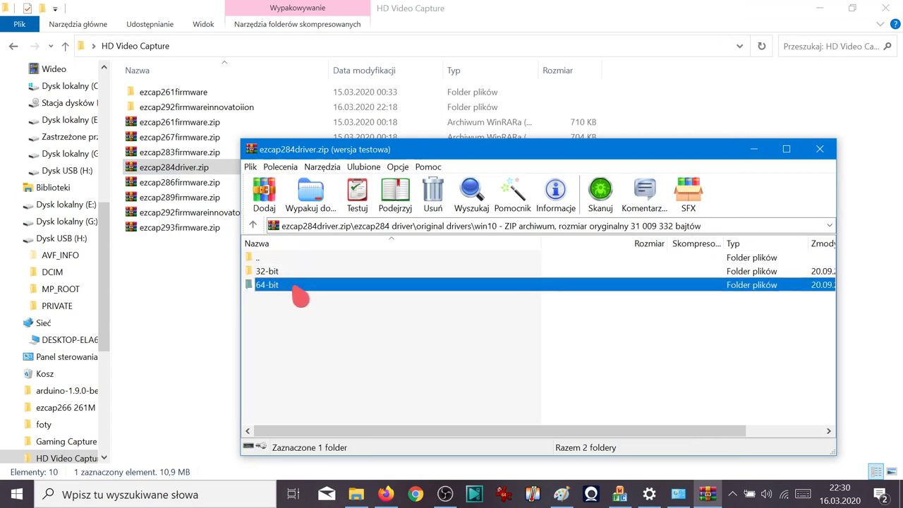
click(300, 297)
click(301, 289)
click(301, 290)
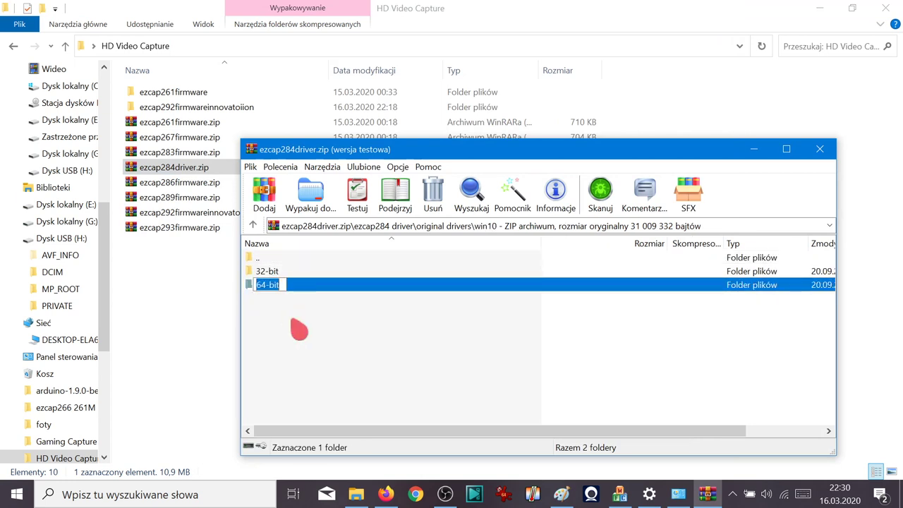
click(296, 324)
double_click(272, 287)
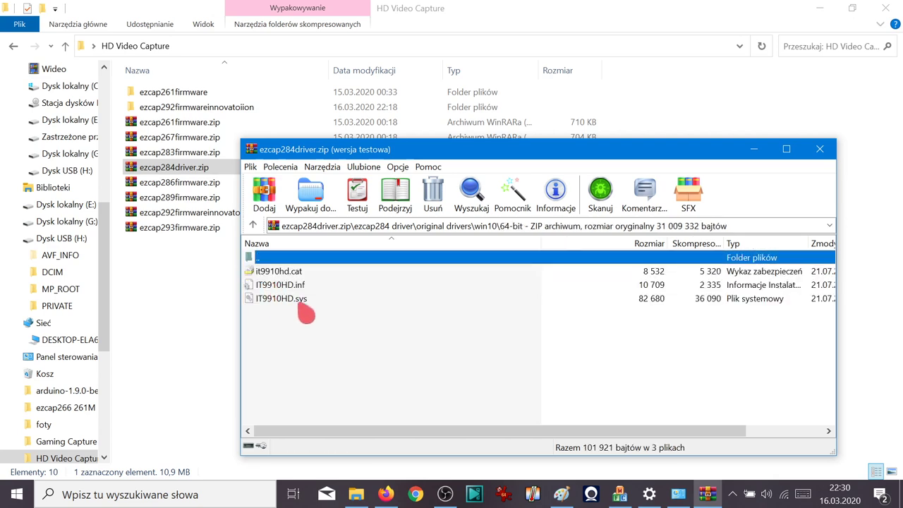
click(822, 155)
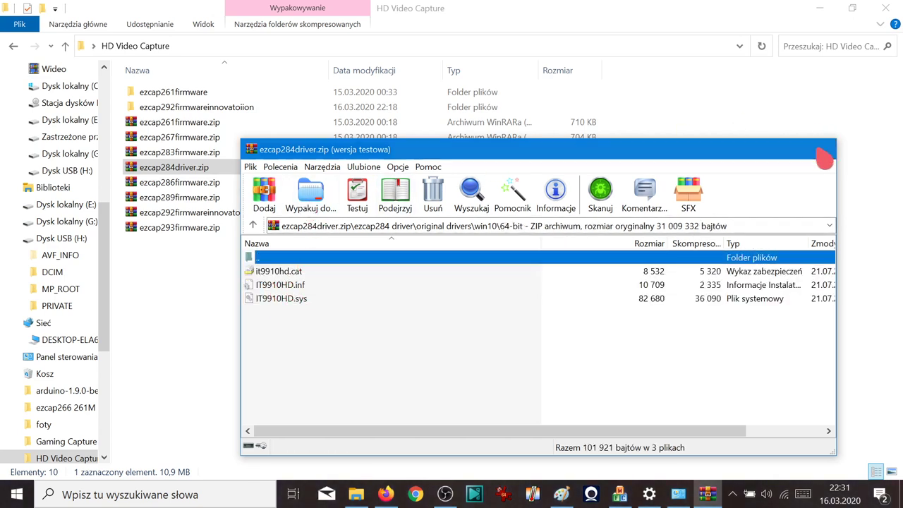
Step: Open ezcap283firmware.zip, look at the contents of its ezcap283firmware folder, and close the archive
click(181, 154)
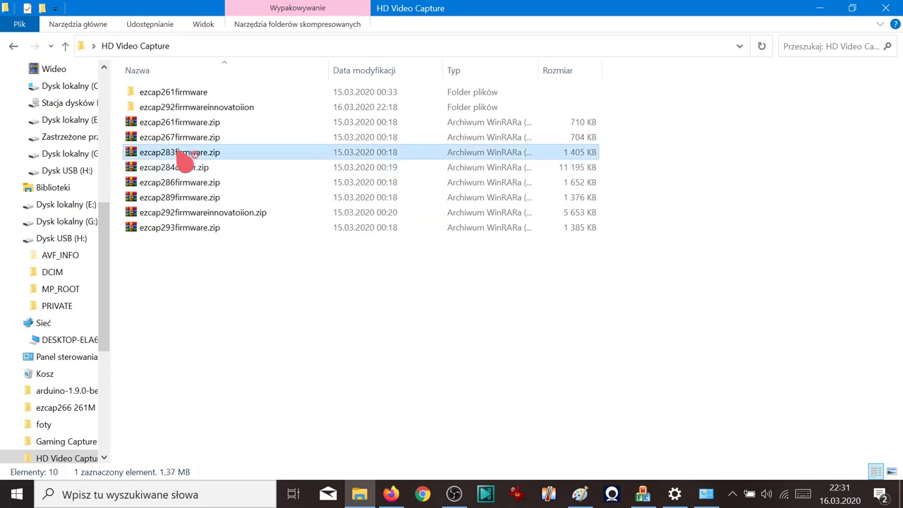
double_click(181, 155)
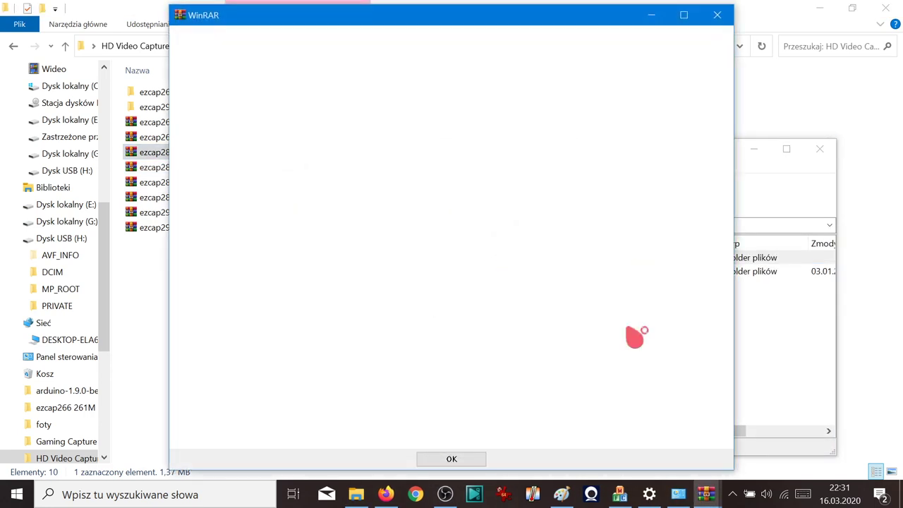
click(465, 460)
click(290, 279)
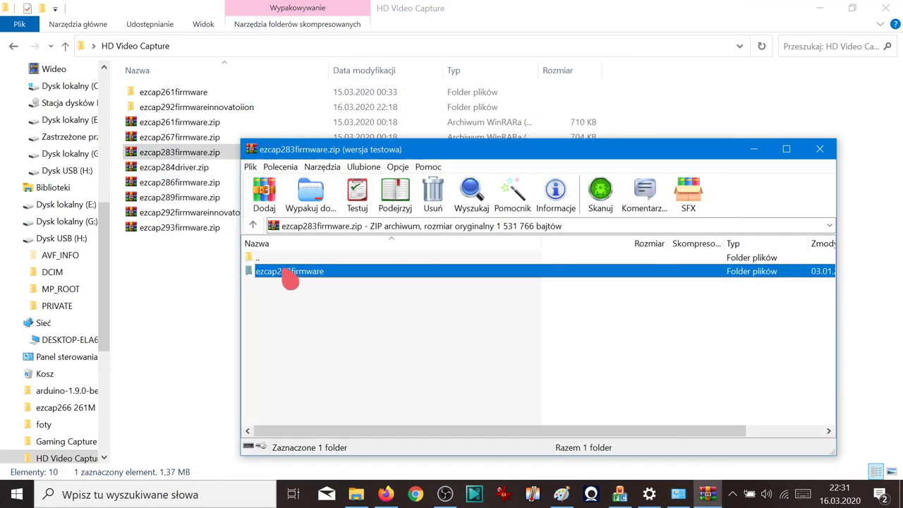
double_click(290, 279)
click(820, 149)
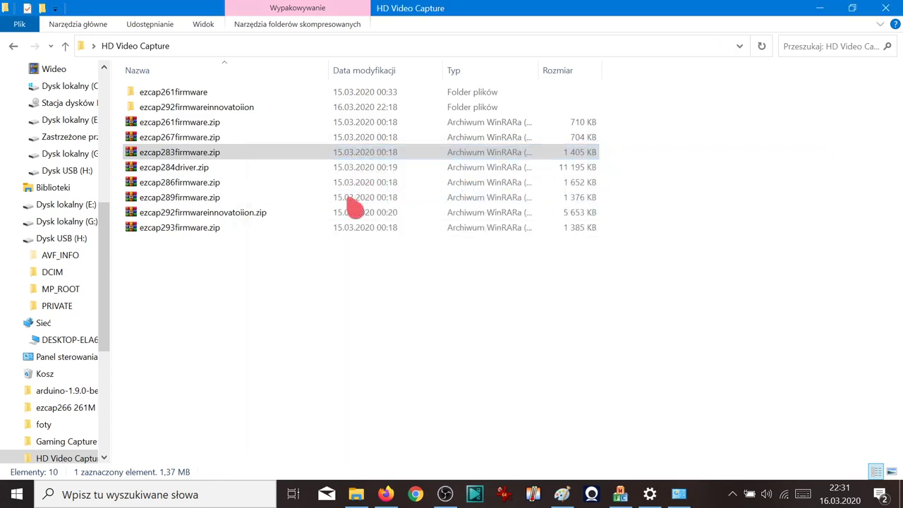
Step: Inspect the firmware files inside ezcap267firmware.zip and close the archive
click(186, 141)
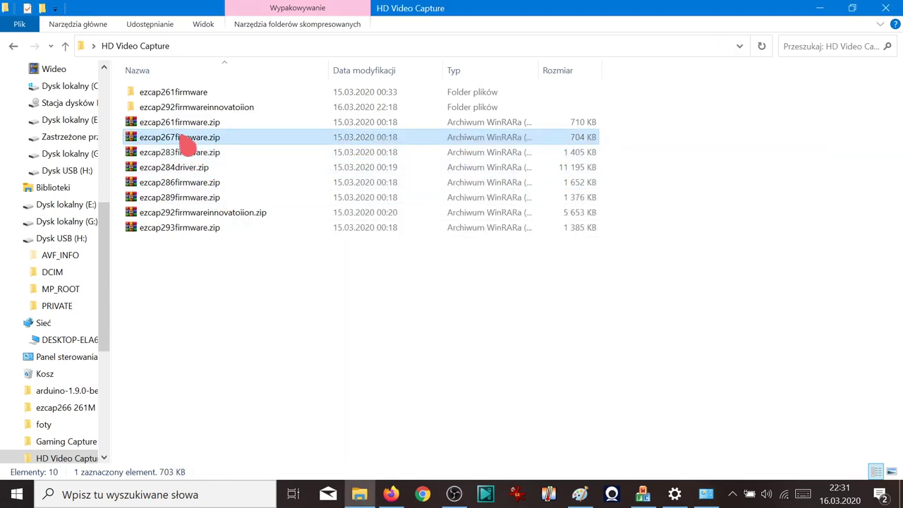
double_click(186, 141)
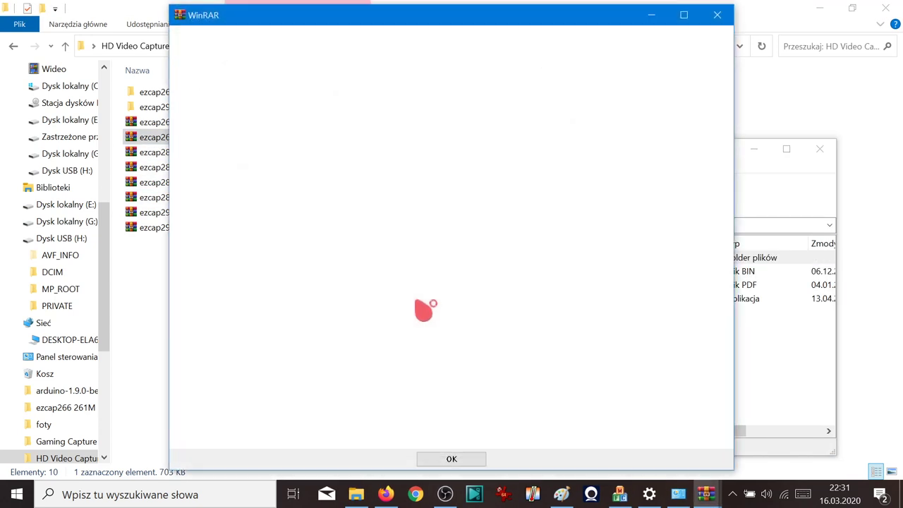
click(717, 15)
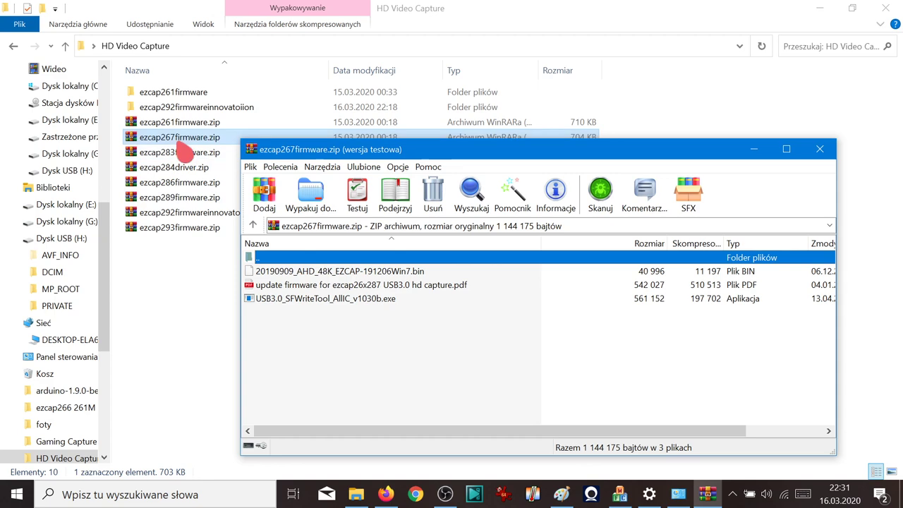
click(824, 154)
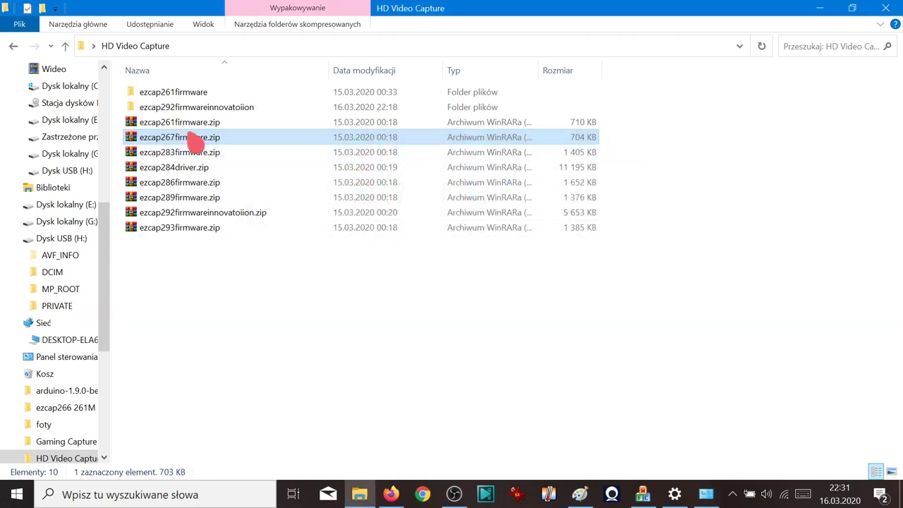
Step: Extract ezcap267firmware.zip into an ezcap267firmware folder and open that folder
right_click(191, 145)
click(251, 134)
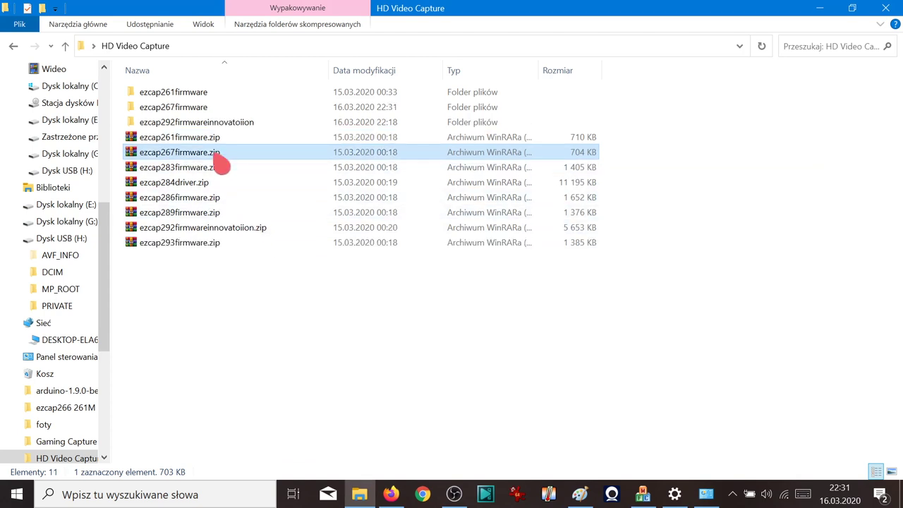
click(187, 110)
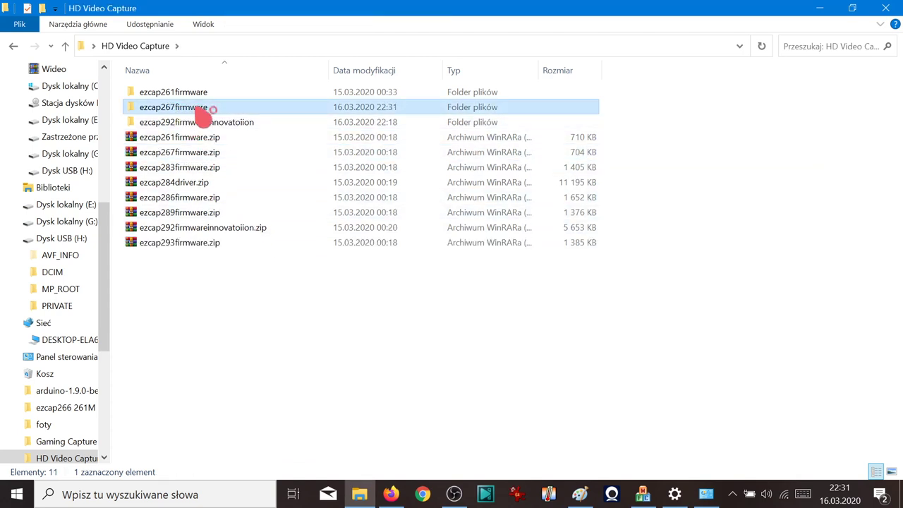
double_click(201, 110)
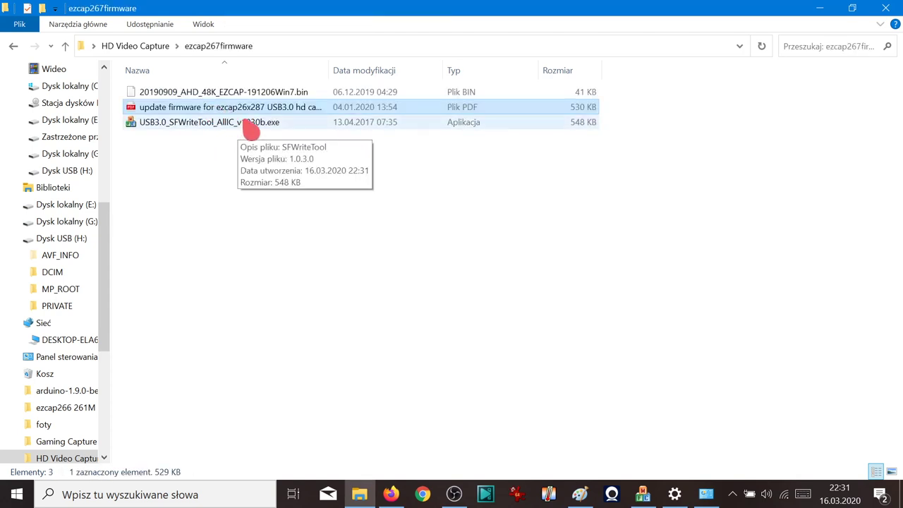
Step: Close the USB Serial Flash Write Tool v2.0.3.3c and launch USB3.0_SFWriteTool_AllIC_v1030b.exe from the ezcap267firmware folder
click(252, 94)
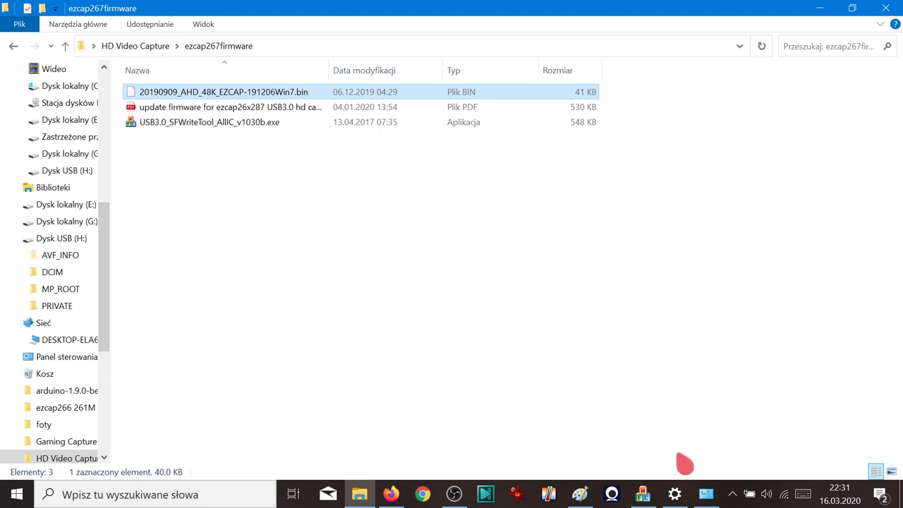
click(653, 497)
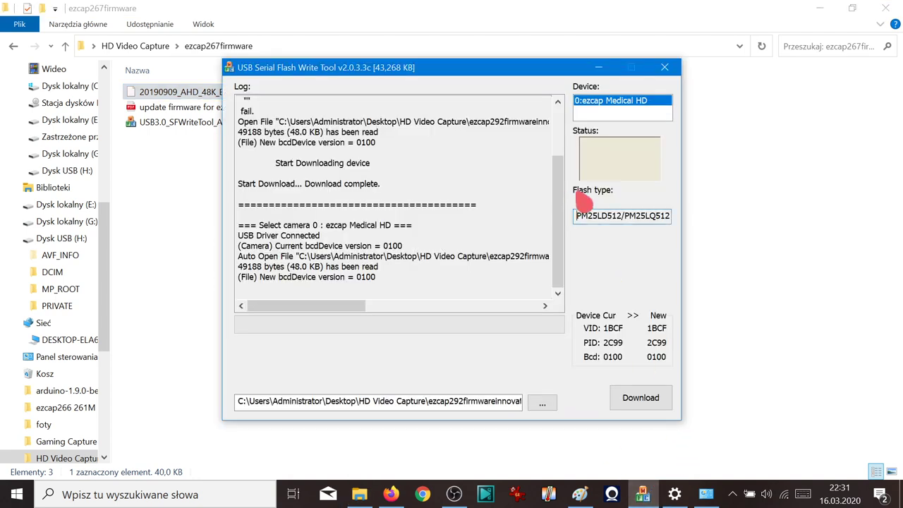
click(670, 63)
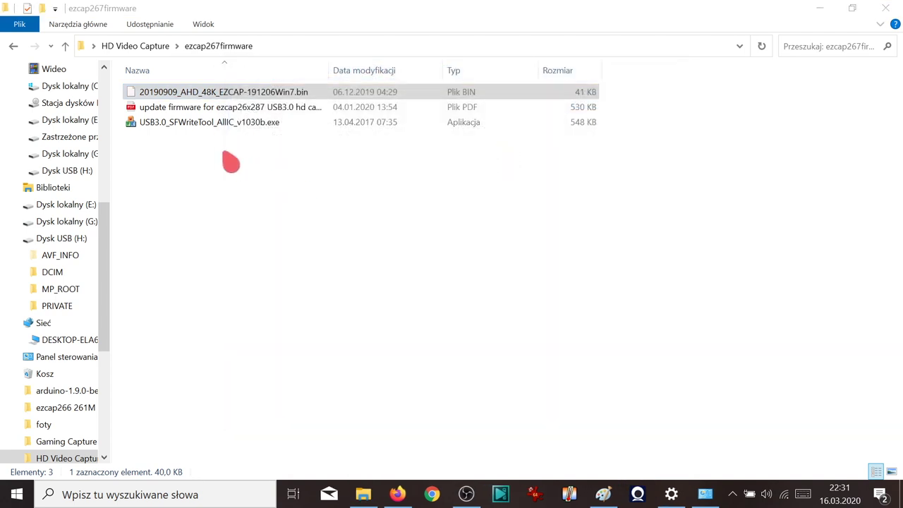
click(185, 127)
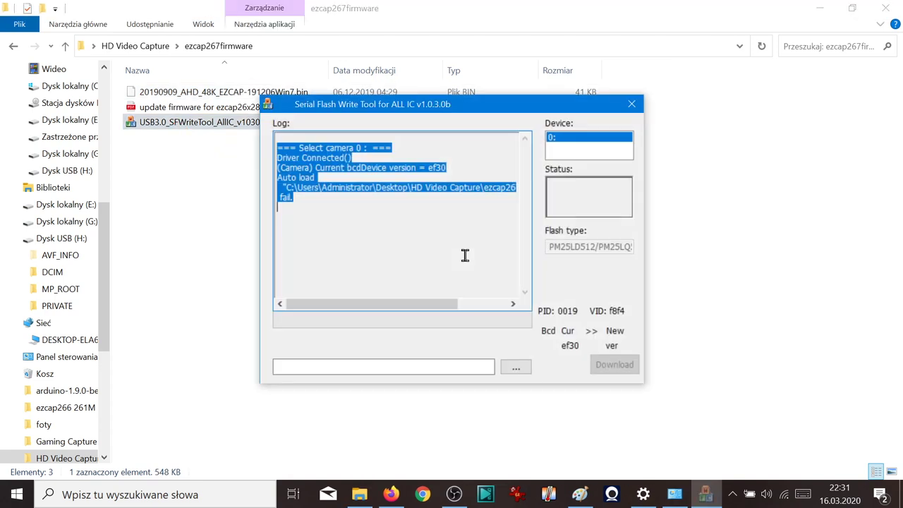
Step: Select device 0 in the Serial Flash Write Tool and move its window clear of the firmware file list
click(562, 139)
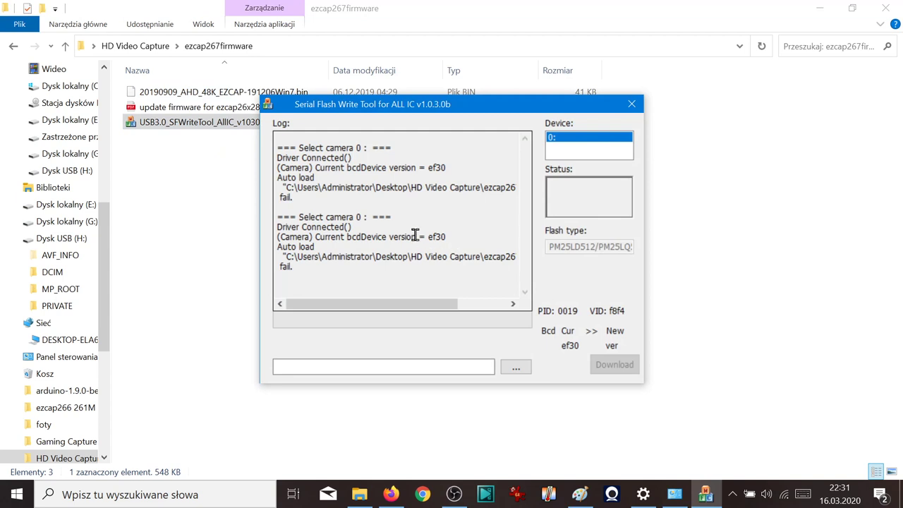
drag(445, 107, 367, 149)
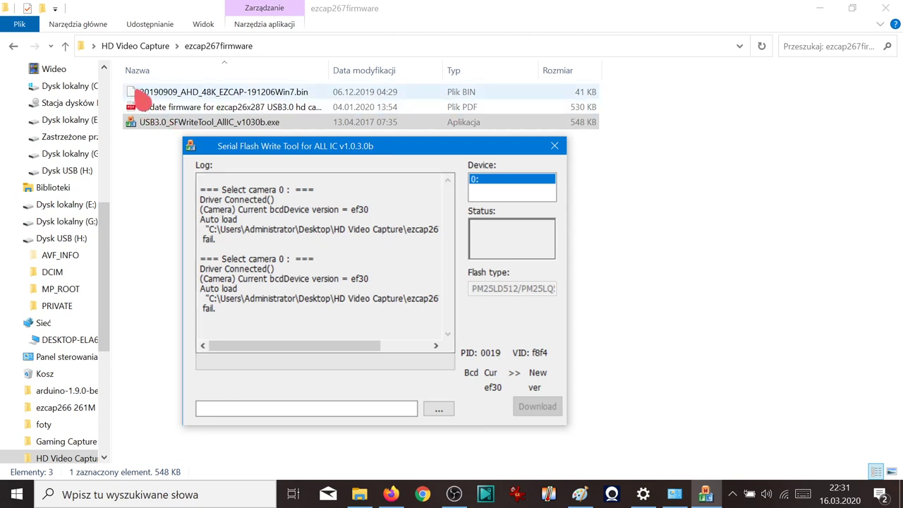
click(529, 415)
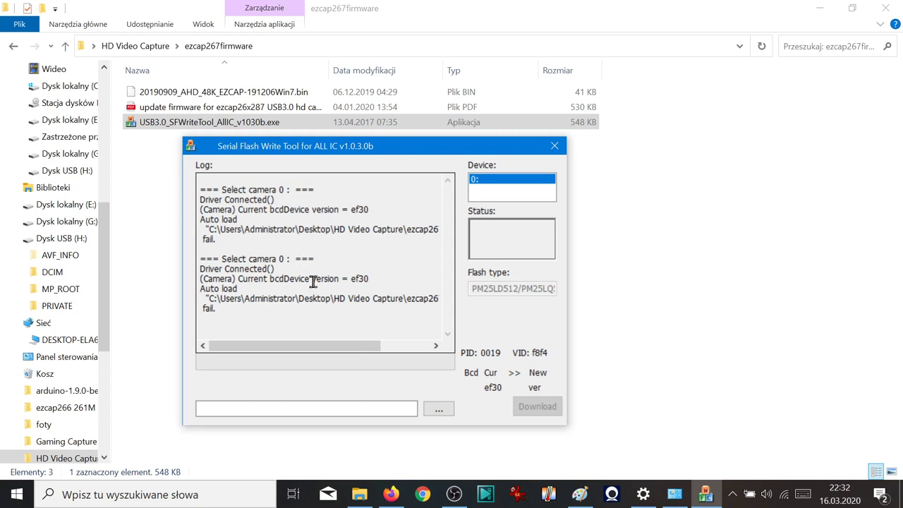
click(353, 377)
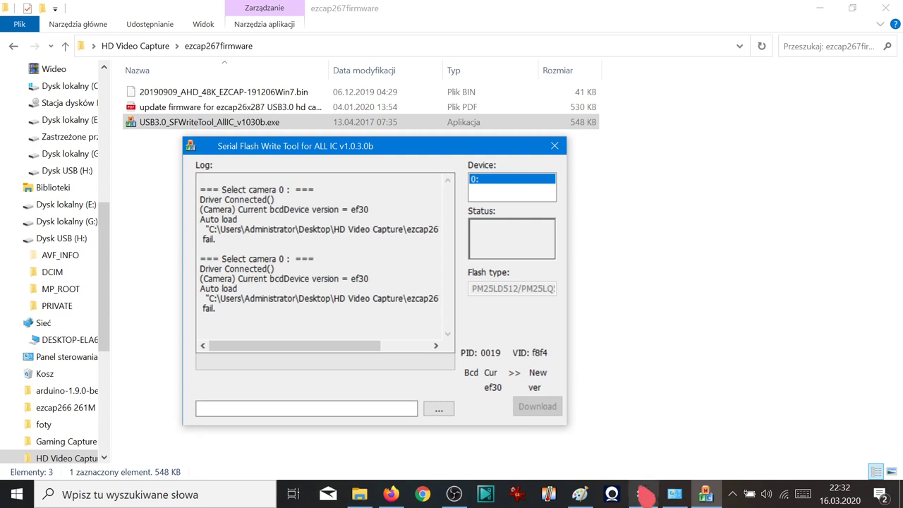
Step: Switch to Paint and replace the third text line with "lets try 267 :) with 266HD Game Live :)"
click(580, 494)
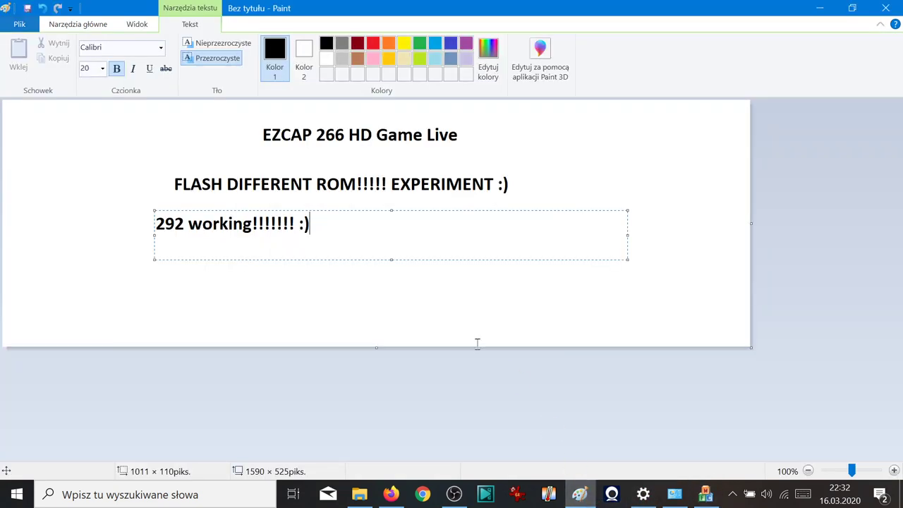
drag(373, 236, 155, 249)
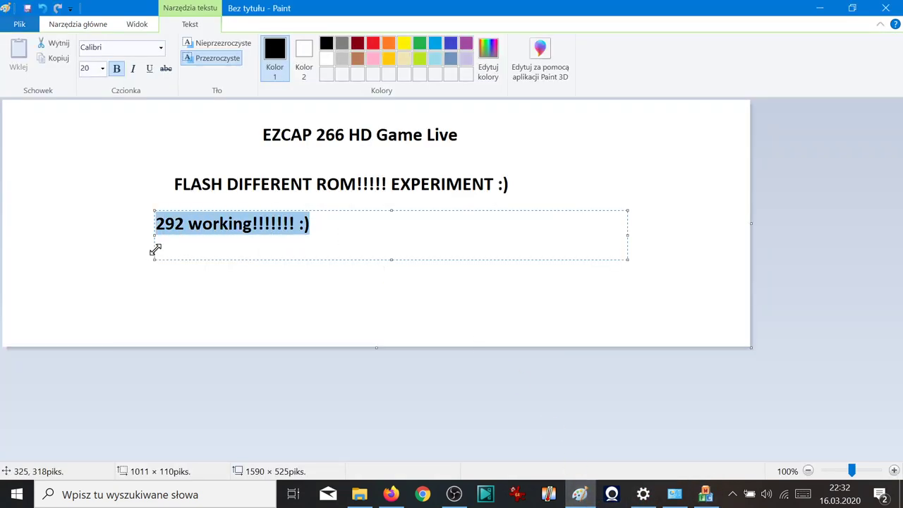
text(le)
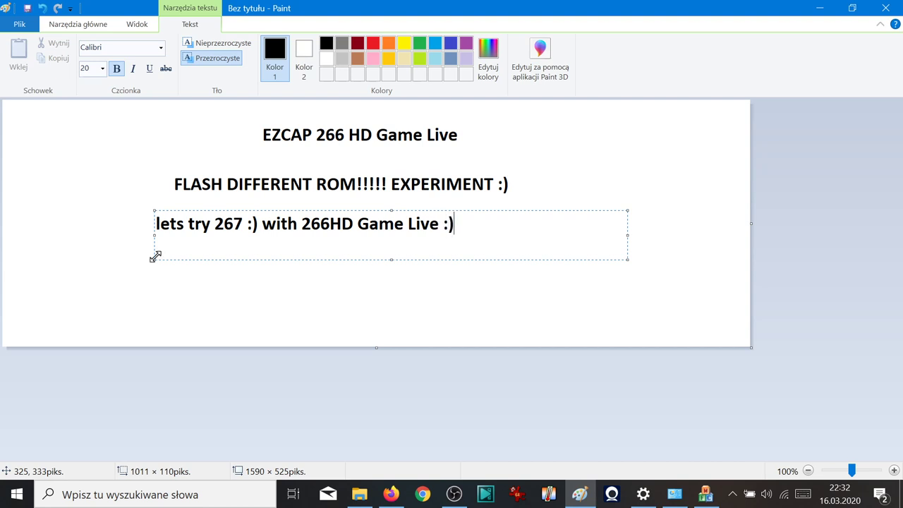
Step: Rewrite the third text line in Paint as "first...disconnect hdmi cable from device :)...ok"
key(BackSpace)
key(BackSpace)
key(BackSpace)
key(BackSpace)
key(BackSpace)
key(BackSpace)
key(BackSpace)
key(BackSpace)
key(BackSpace)
key(BackSpace)
key(BackSpace)
key(BackSpace)
key(BackSpace)
key(BackSpace)
key(BackSpace)
key(BackSpace)
key(BackSpace)
key(BackSpace)
key(BackSpace)
key(BackSpace)
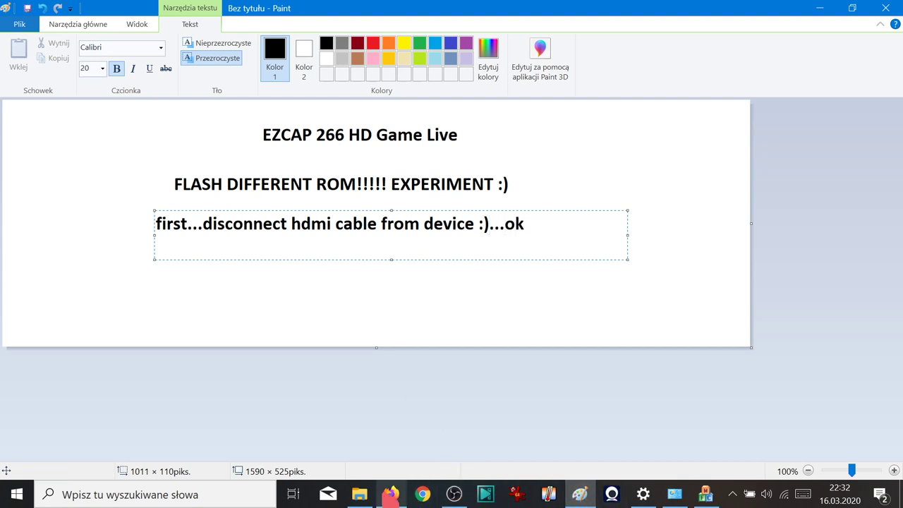
Step: Switch back to the Serial Flash Write Tool and load the 20190909_AHD_48K_EZCAP-191206Win7.bin firmware file
click(359, 493)
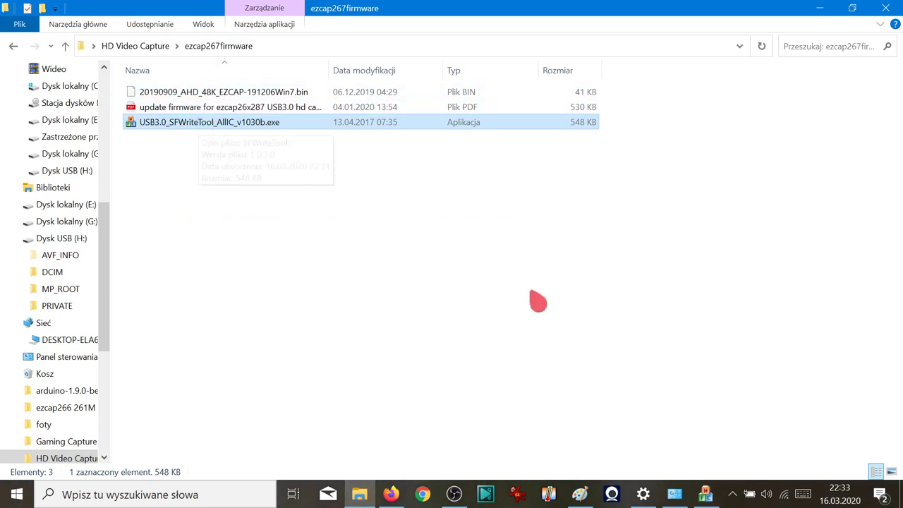
click(706, 494)
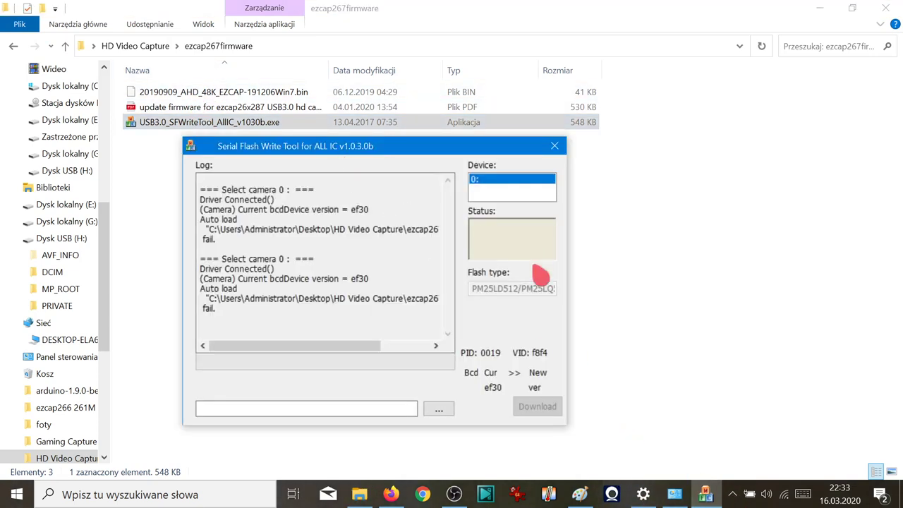
click(439, 409)
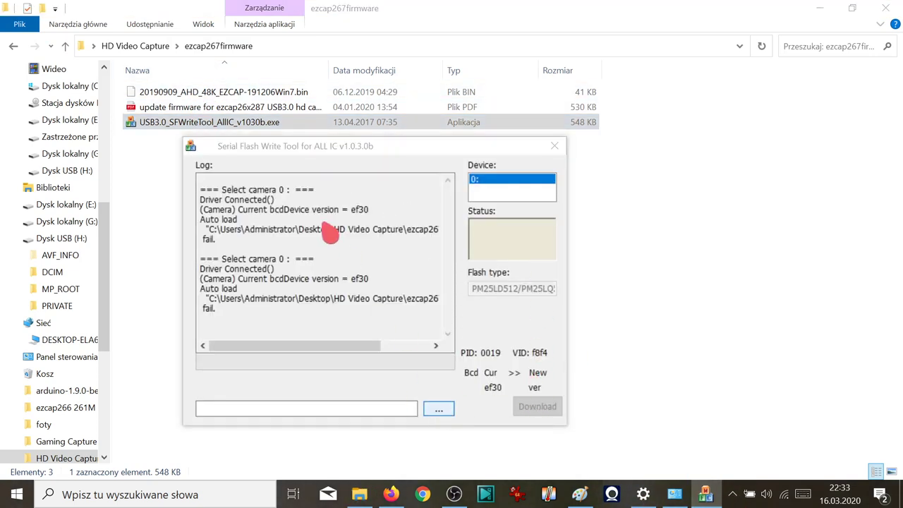
click(335, 189)
click(537, 390)
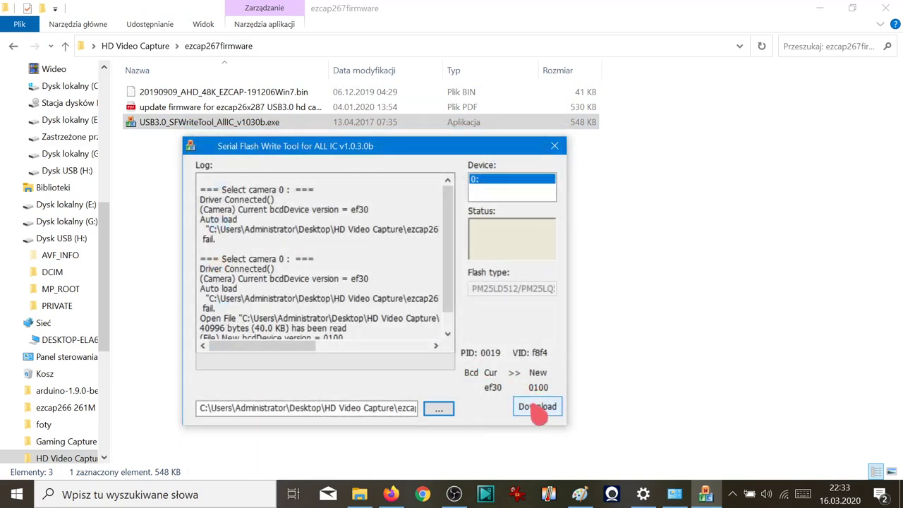
Step: Start flashing the loaded 267 firmware to the device and move the flash tool window clear of the Paint text
click(538, 409)
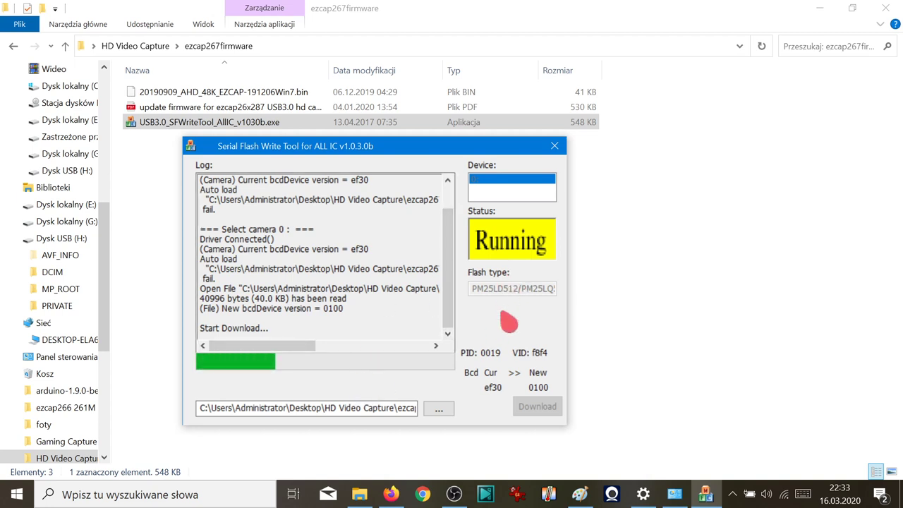
click(580, 493)
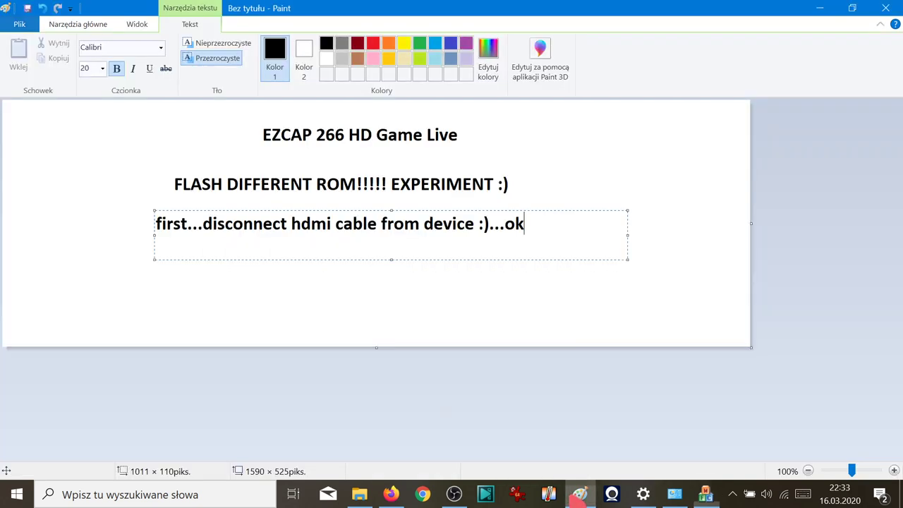
click(706, 492)
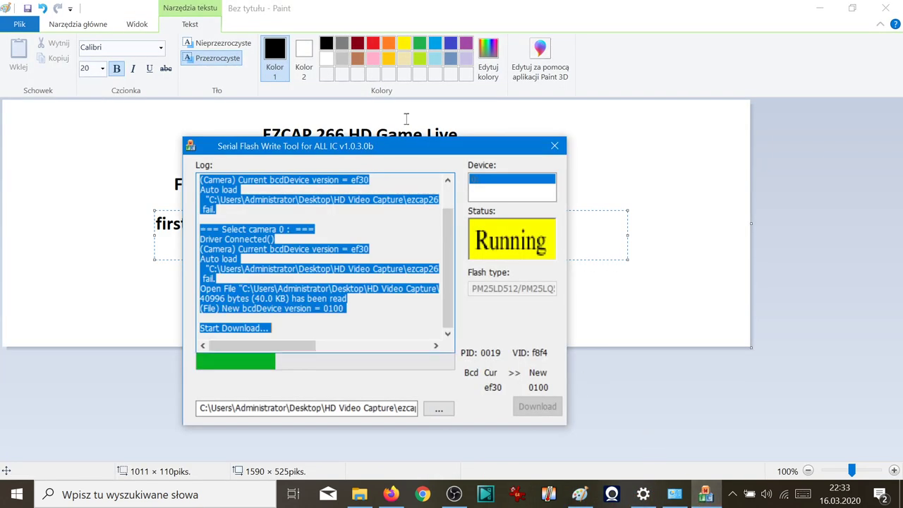
drag(584, 185, 709, 185)
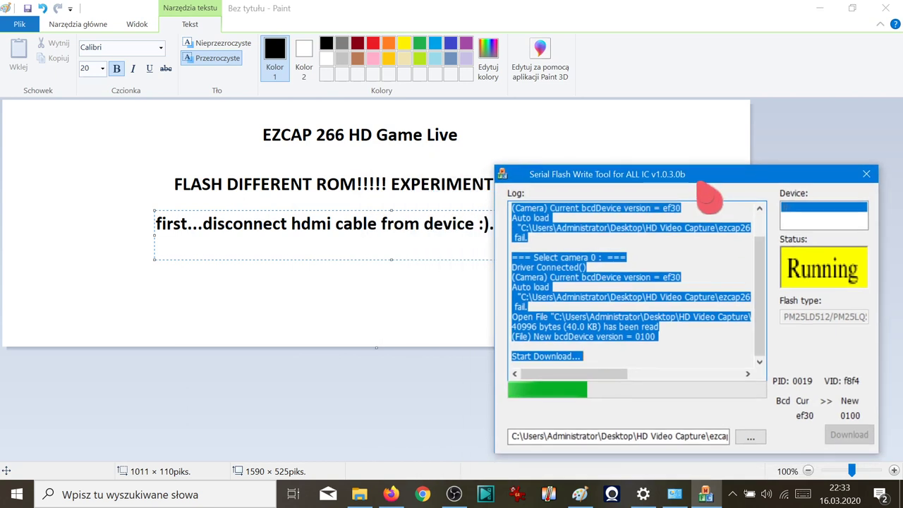
Step: Replace the third text line in Paint with "ups...somethings wrong...."
click(482, 226)
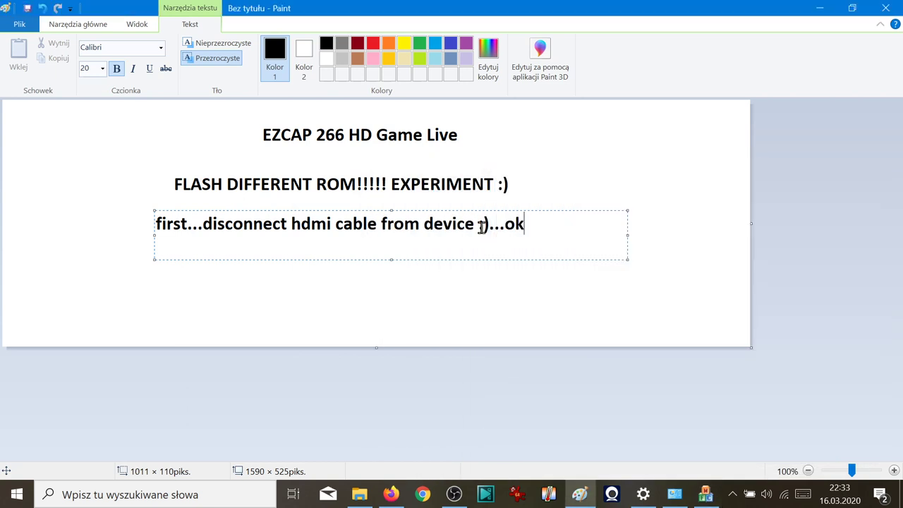
key(BackSpace)
key(BackSpace)
key(BackSpace)
key(BackSpace)
key(BackSpace)
key(BackSpace)
key(BackSpace)
key(BackSpace)
key(BackSpace)
key(BackSpace)
key(BackSpace)
key(BackSpace)
key(BackSpace)
key(BackSpace)
key(BackSpace)
key(BackSpace)
key(BackSpace)
key(BackSpace)
key(BackSpace)
key(BackSpace)
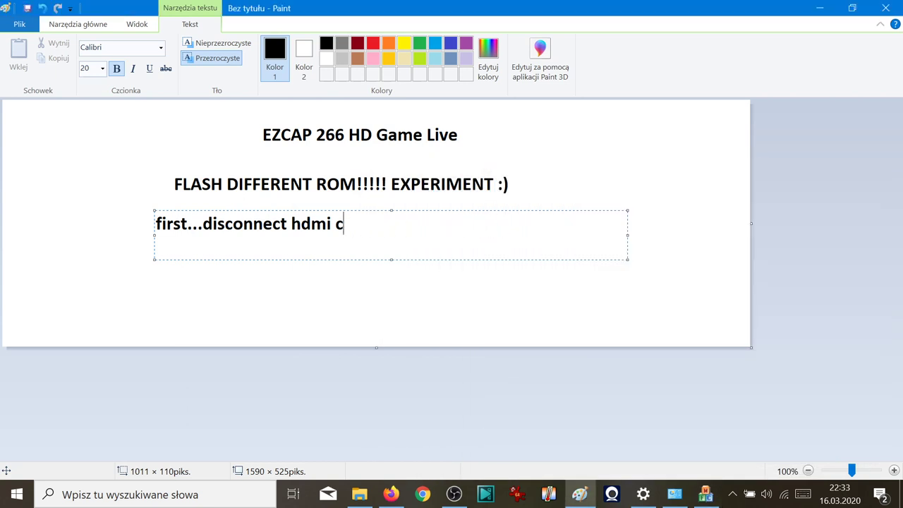
key(BackSpace)
key(BackSpace)
key(BackSpace)
key(BackSpace)
key(BackSpace)
key(BackSpace)
key(BackSpace)
key(BackSpace)
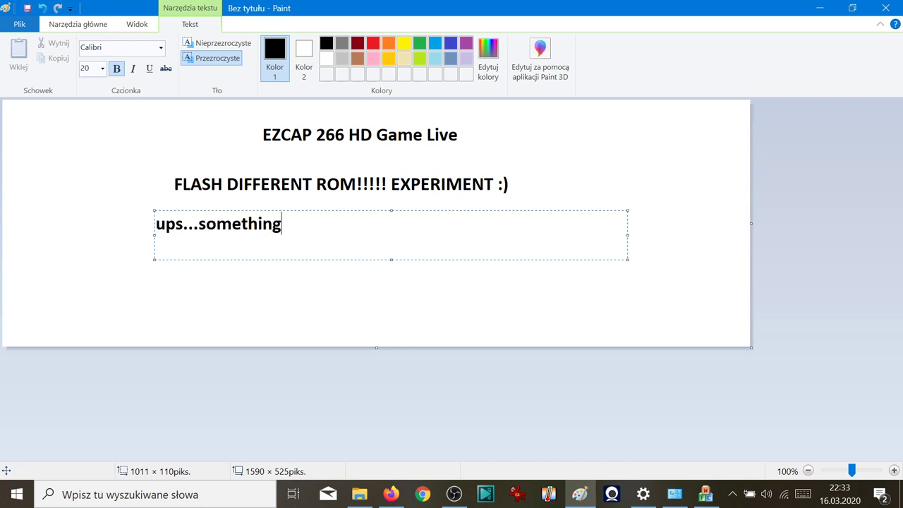
text(wrong....)
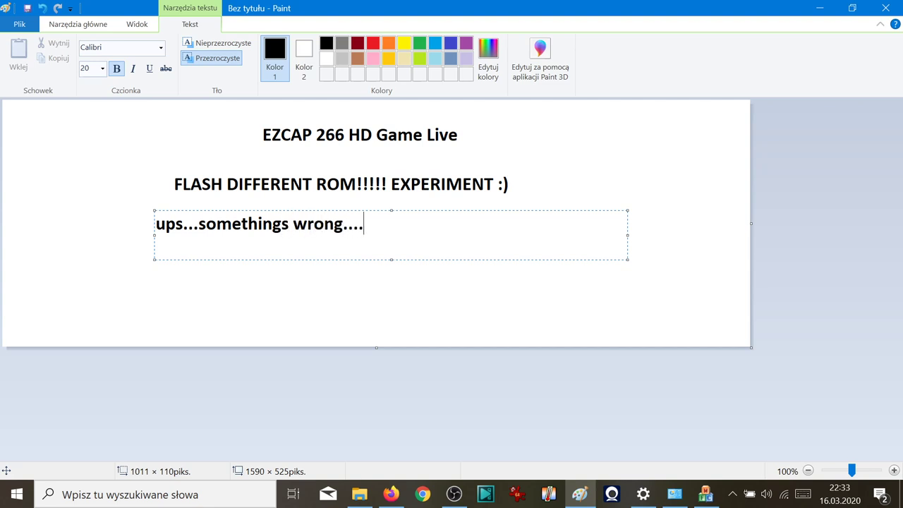
Step: Switch back to the Serial Flash Write Tool and reposition its window to check the flashing progress
click(706, 494)
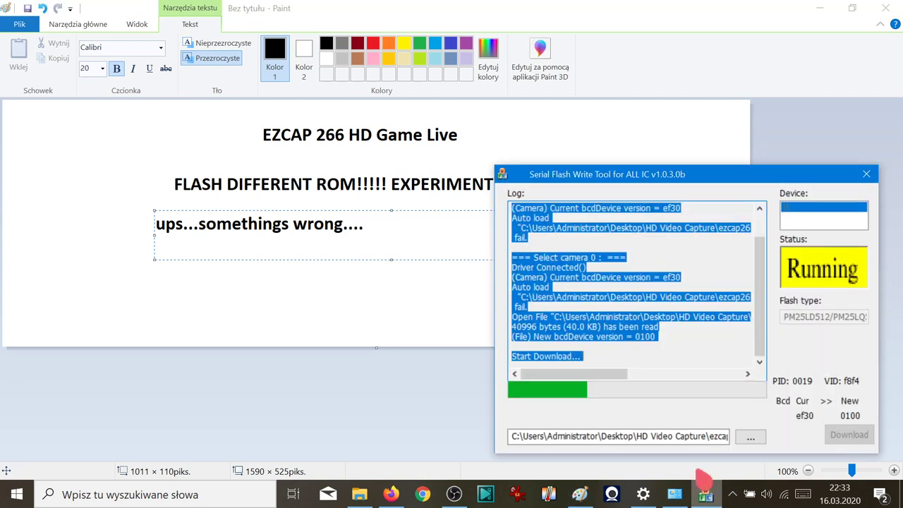
drag(750, 182, 451, 121)
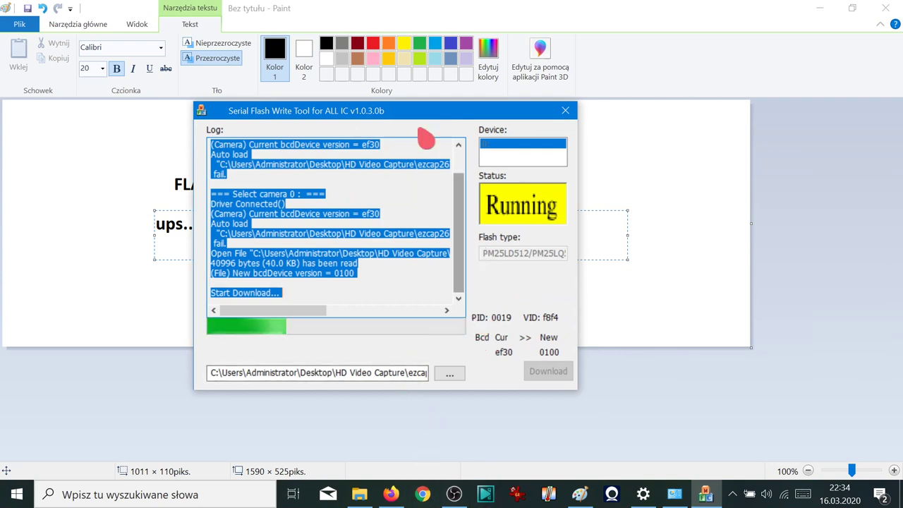
mouse_move(424, 124)
mouse_down()
mouse_move(670, 161)
mouse_move(626, 156)
mouse_up()
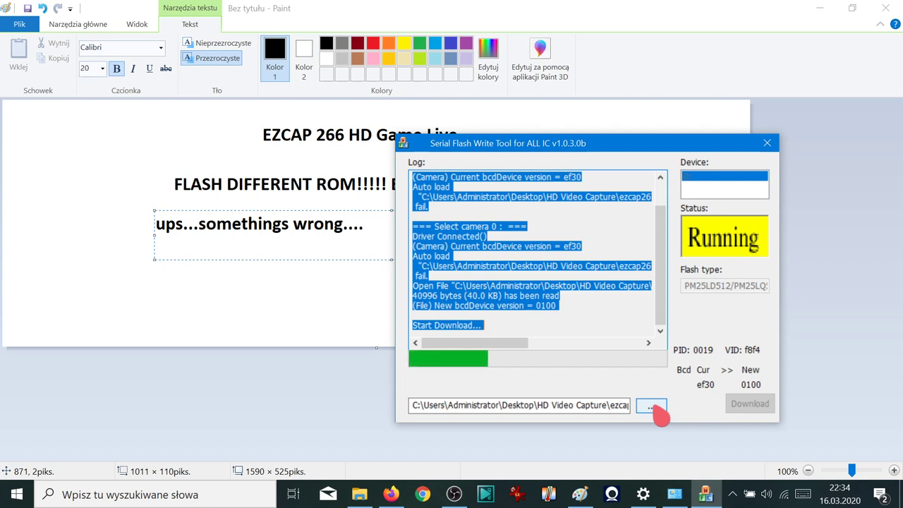
Step: Check the SPCA2610 PC Camera entry among the other devices in Windows Settings, then return to the flash tool
click(645, 495)
scroll(363, 264, down, 3)
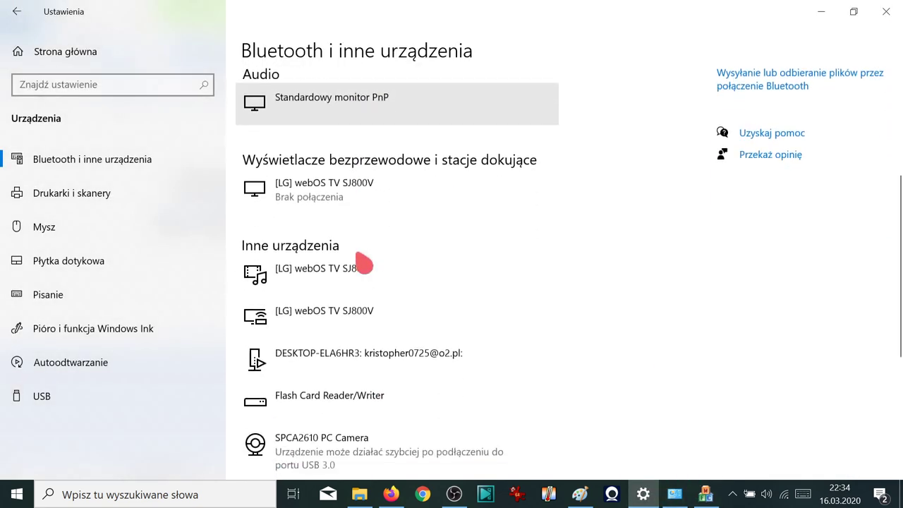
scroll(364, 265, down, 3)
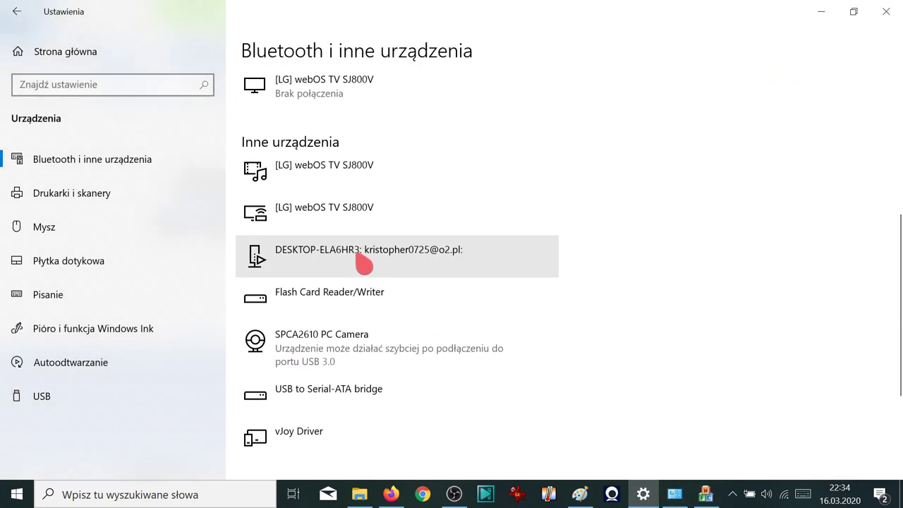
click(353, 347)
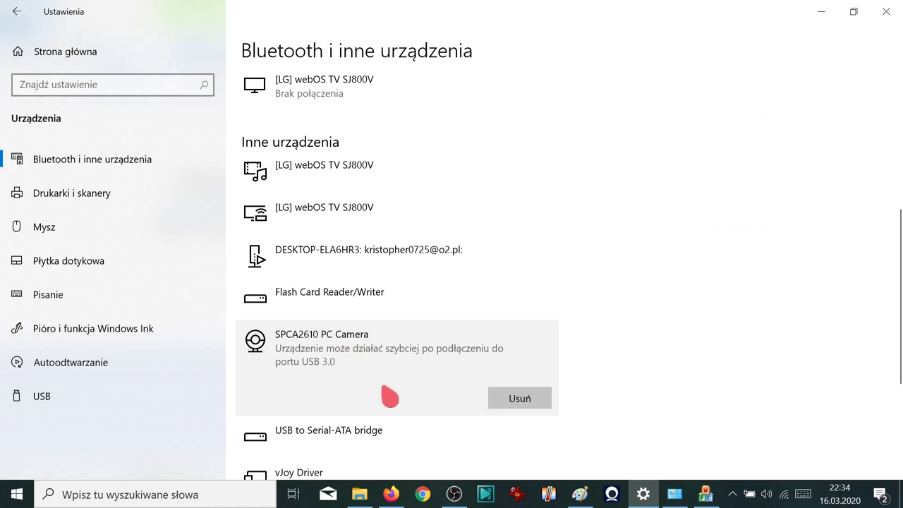
click(832, 15)
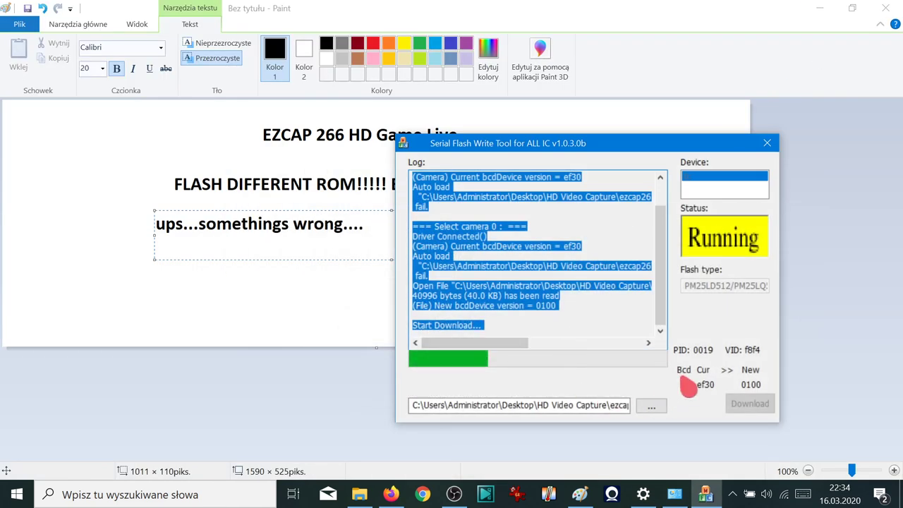
drag(726, 145, 672, 139)
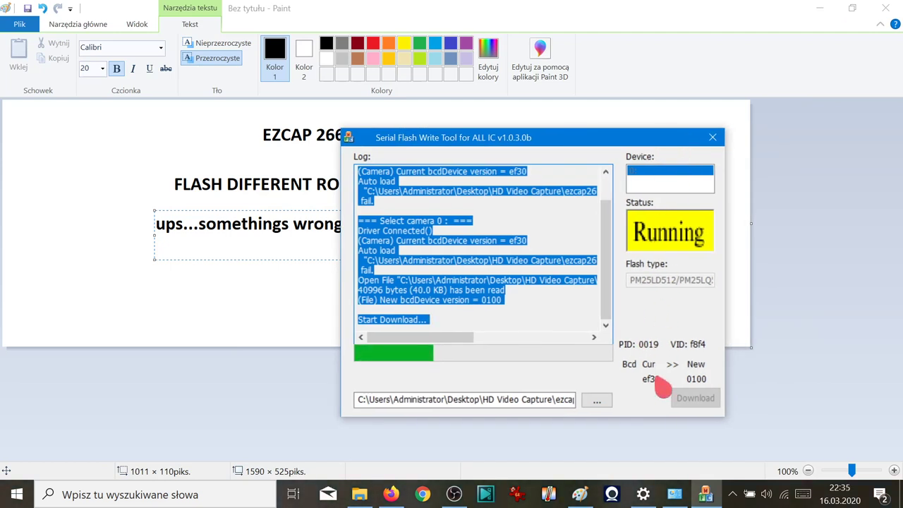
click(598, 401)
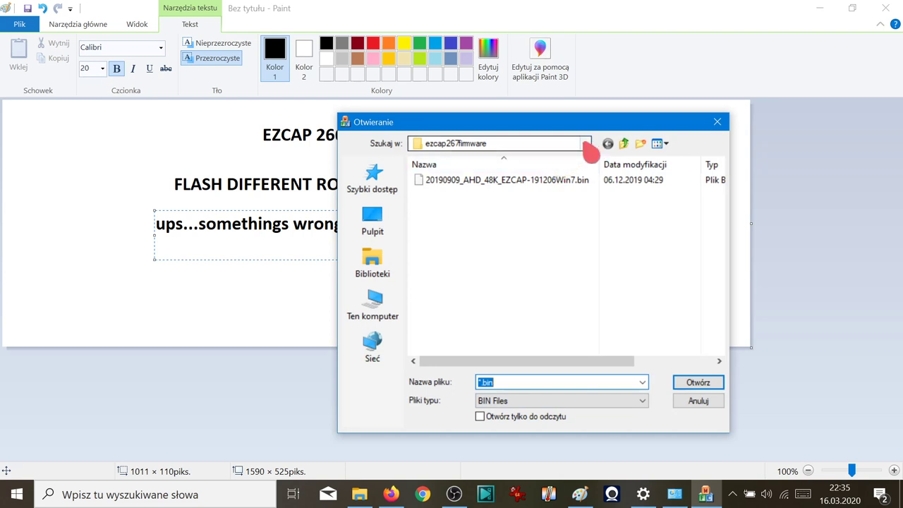
click(585, 145)
click(585, 144)
click(586, 148)
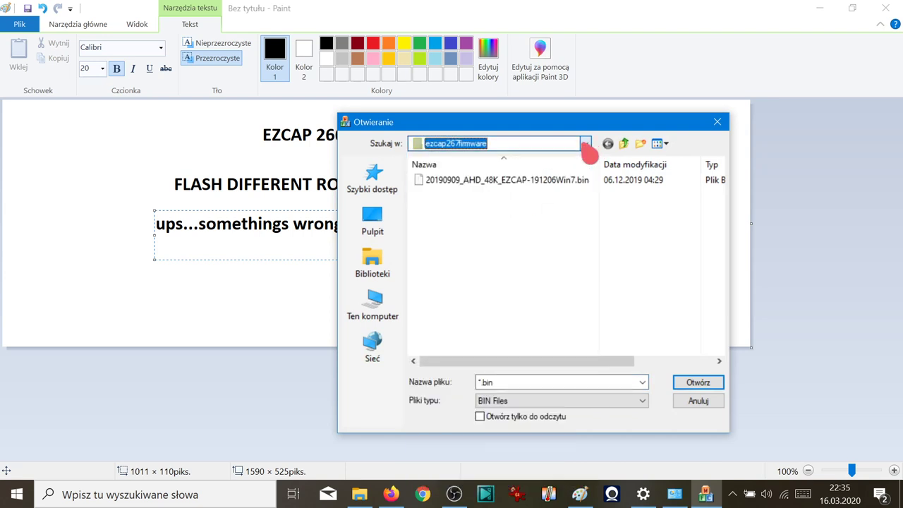
click(625, 144)
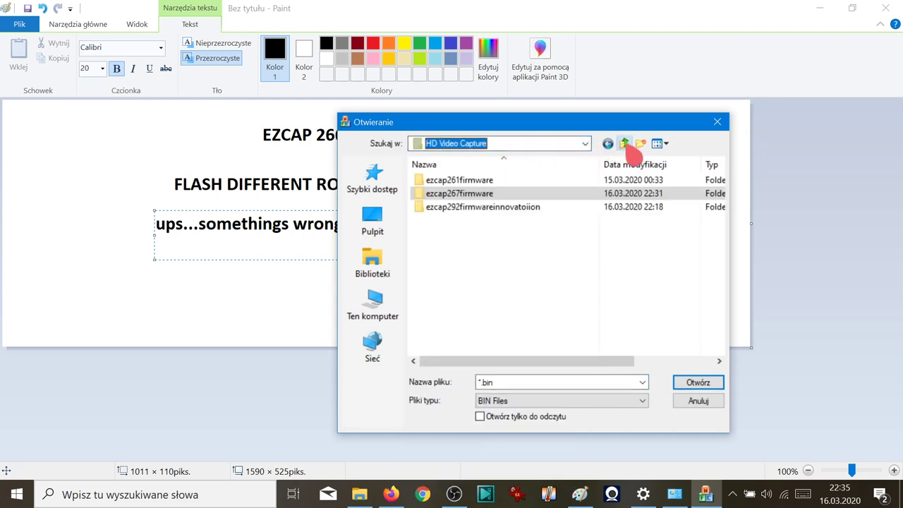
double_click(459, 180)
click(462, 182)
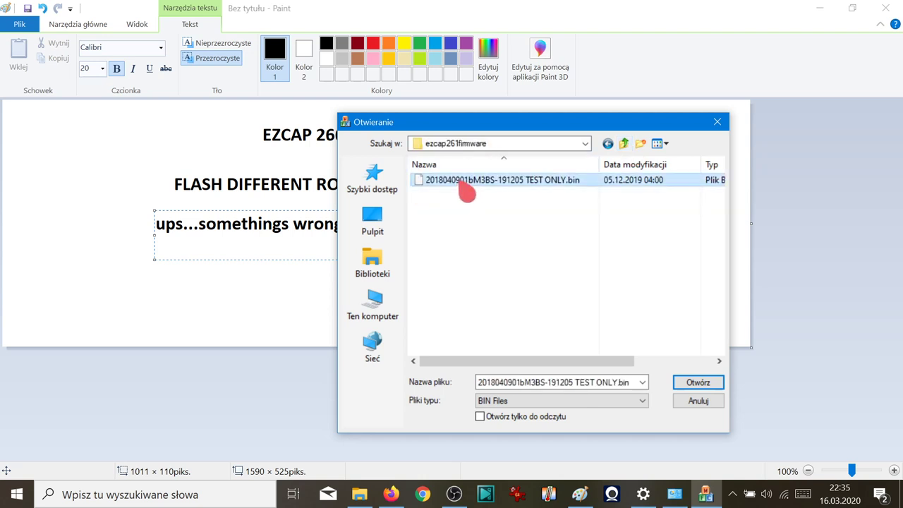
click(694, 384)
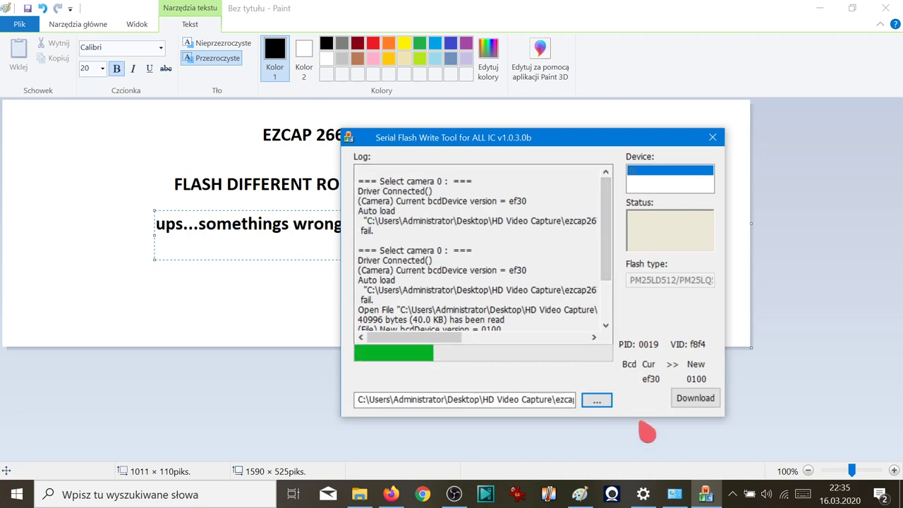
Step: Try to flash the 261 firmware file to the selected device
click(690, 406)
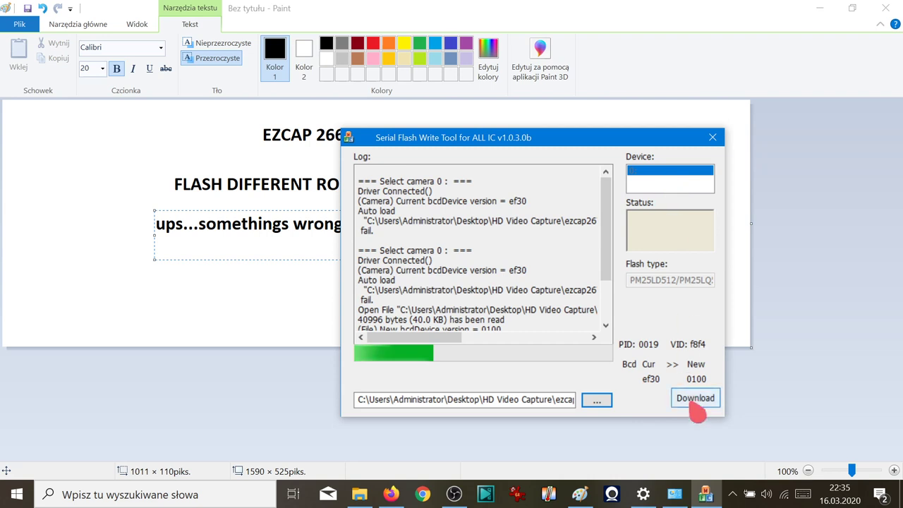
click(695, 409)
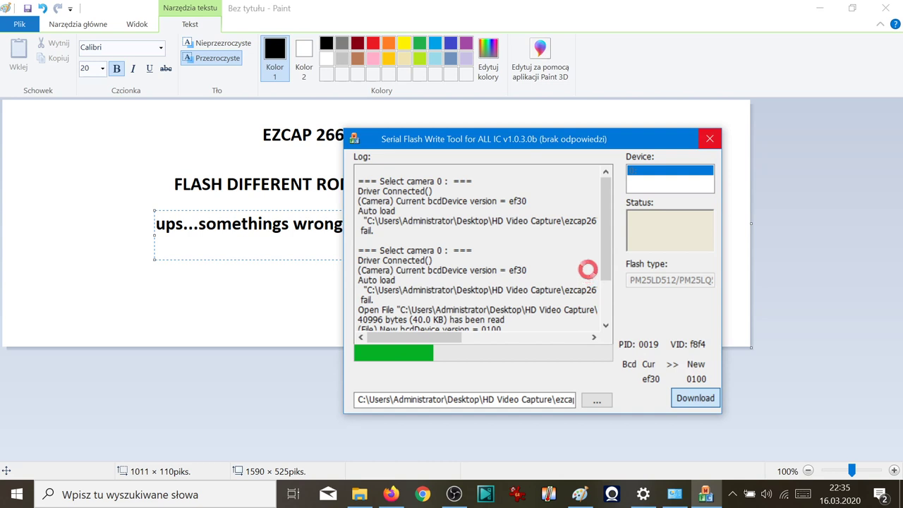
click(599, 268)
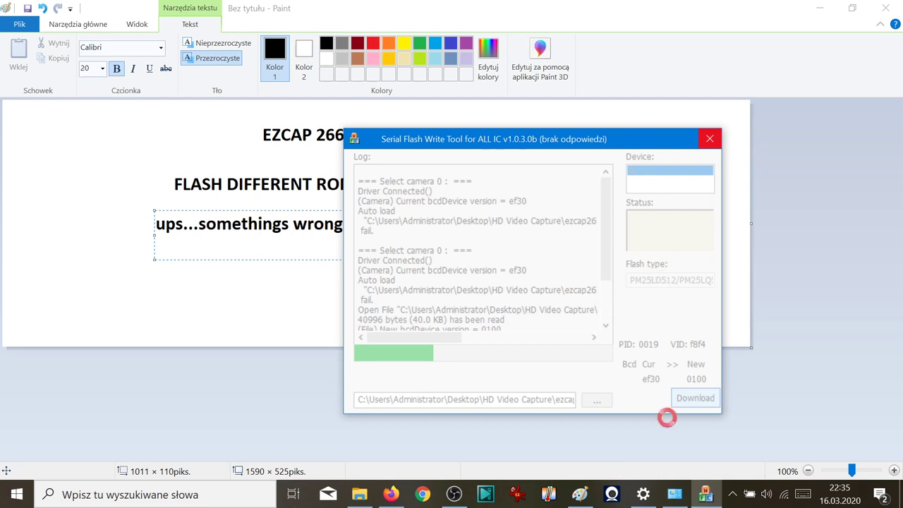
Step: Switch to Paint and rewrite the third text line as "ok....dont try 267 firmware with 266ezcap hd"
click(314, 237)
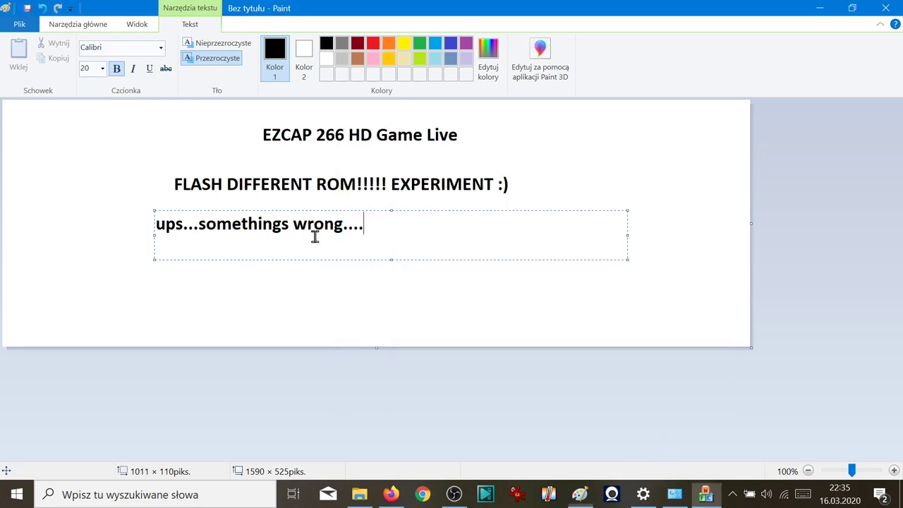
key(BackSpace)
key(BackSpace)
key(BackSpace)
key(BackSpace)
key(BackSpace)
key(BackSpace)
key(BackSpace)
key(BackSpace)
key(BackSpace)
key(BackSpace)
key(BackSpace)
key(BackSpace)
key(BackSpace)
key(BackSpace)
key(BackSpace)
key(BackSpace)
key(BackSpace)
key(BackSpace)
key(BackSpace)
key(BackSpace)
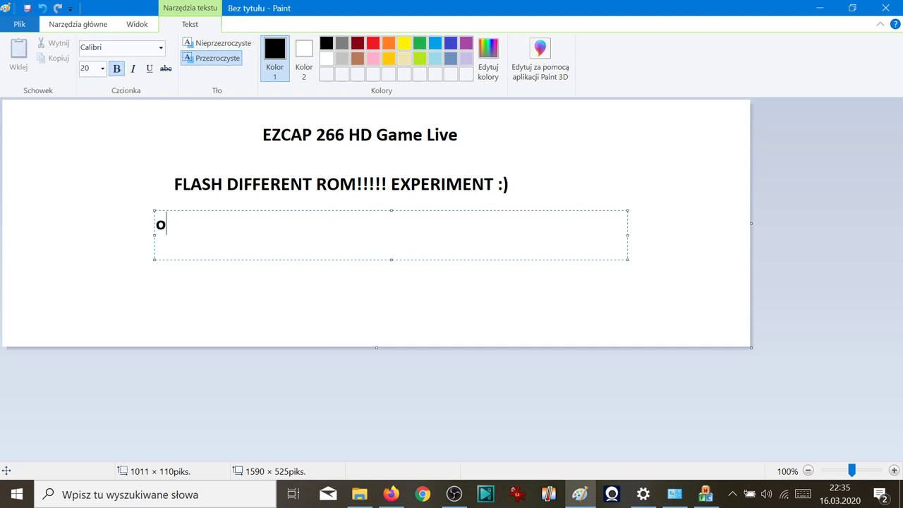
text(ok....dont)
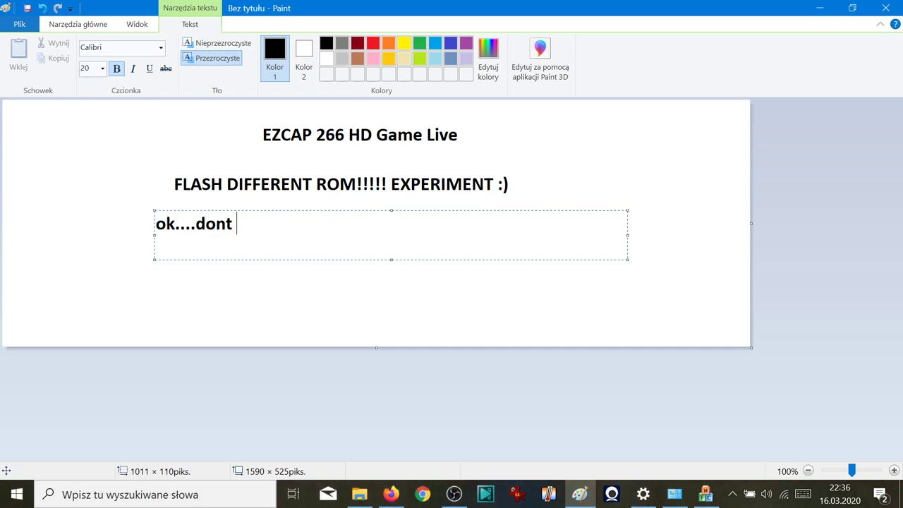
text( try 26)
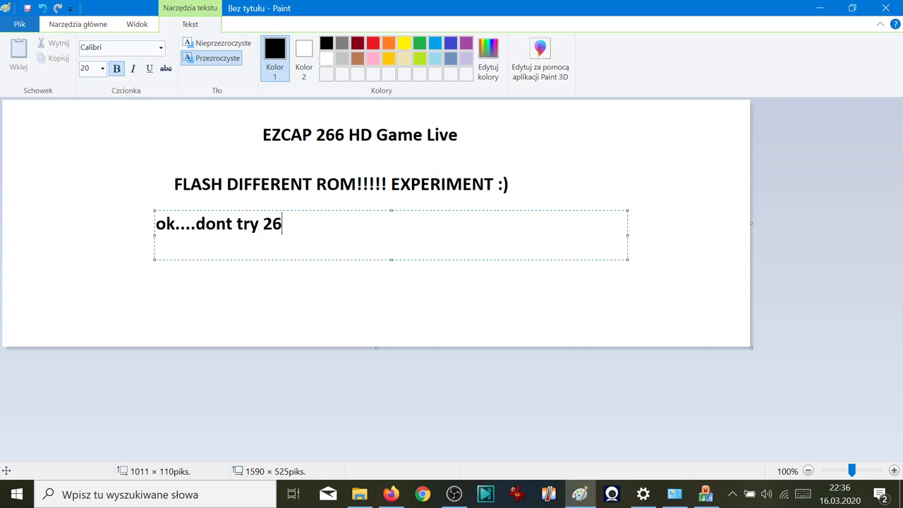
text(7 firmware w)
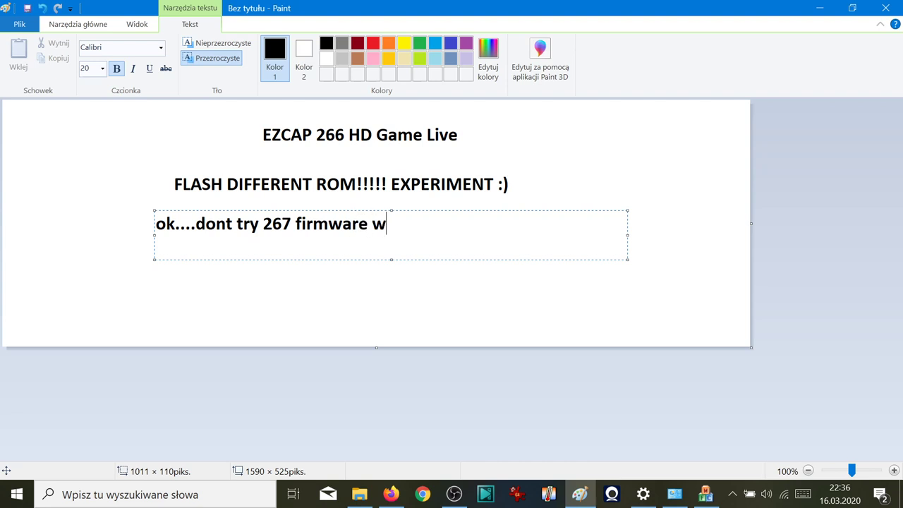
text(ith 266ez)
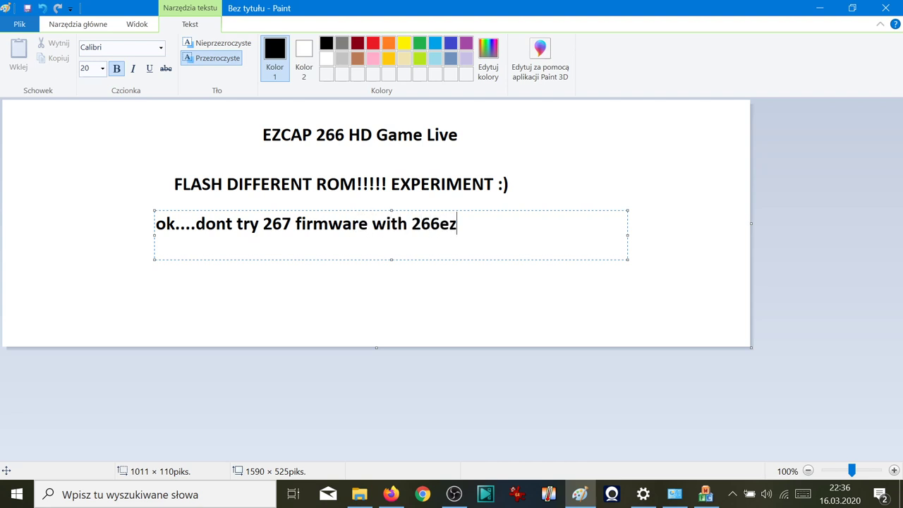
text(cap hd)
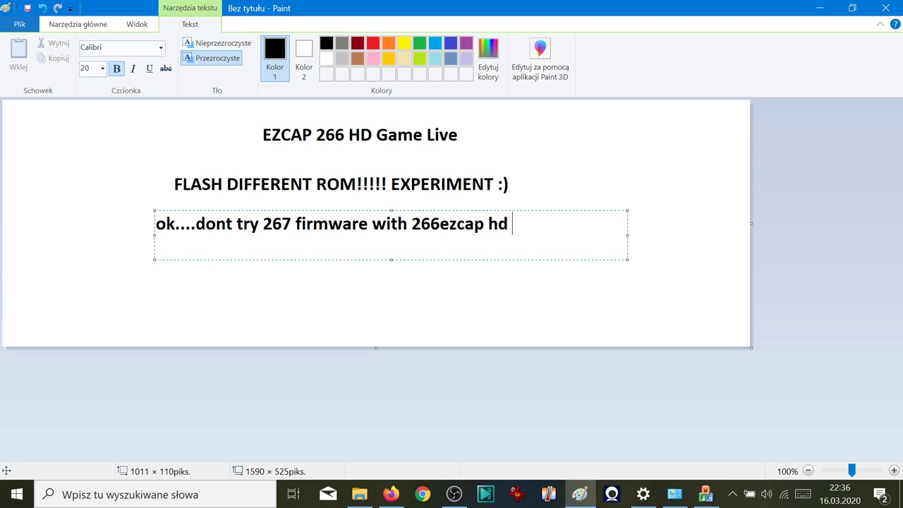
Step: Finish the note about not using 267 firmware by adding "game live" after "266ezcap hd"
text( game live)
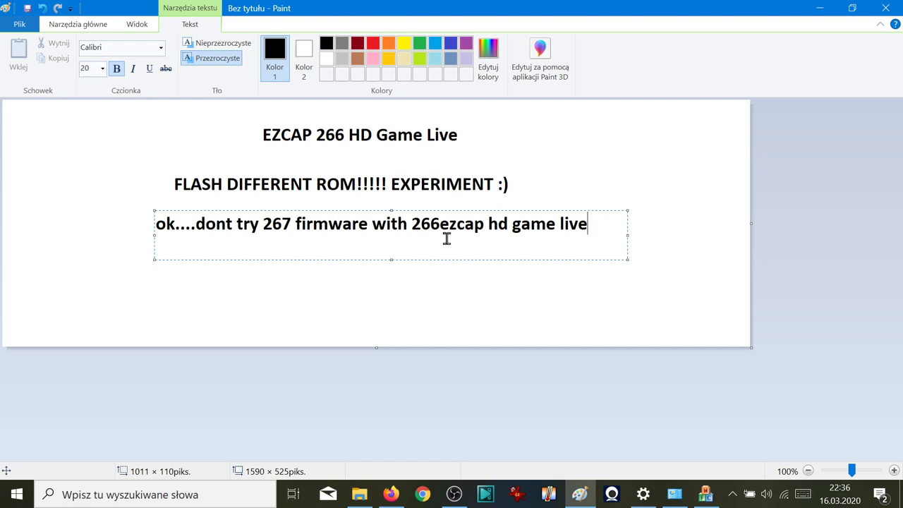
Step: Switch to the unresponsive Serial Flash Write Tool and force it to close
click(704, 496)
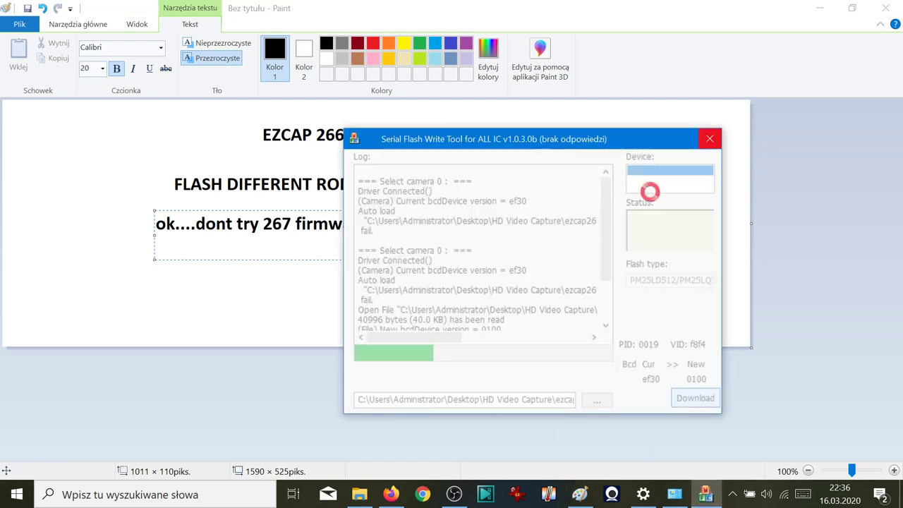
click(709, 139)
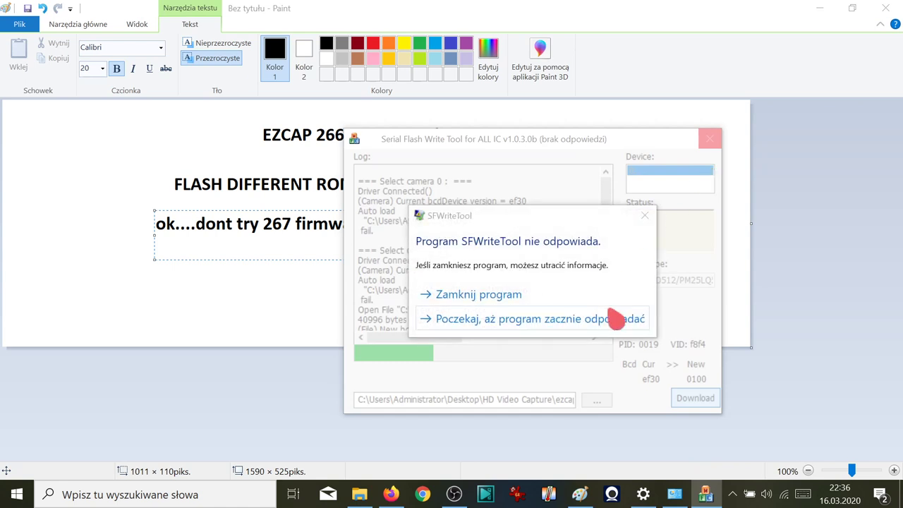
click(538, 299)
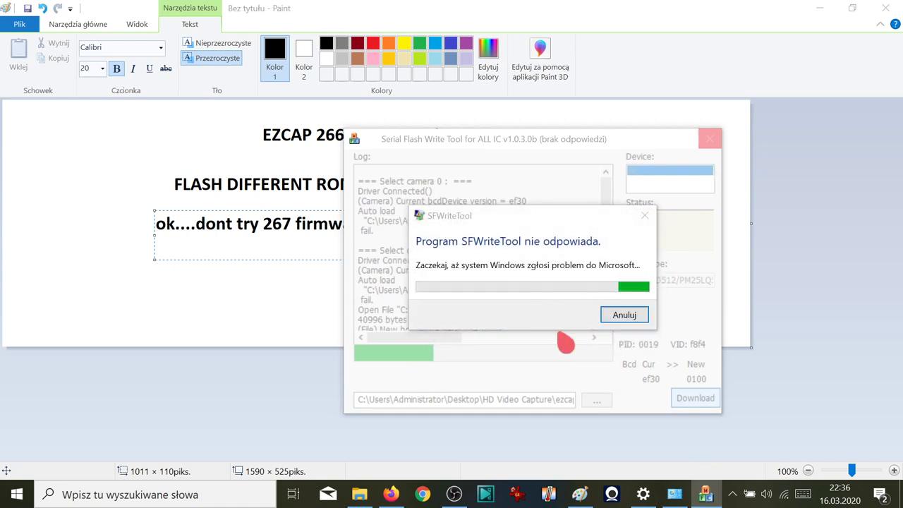
Step: Delete the note about the 267 firmware from below the two heading lines on the canvas
drag(605, 232, 159, 204)
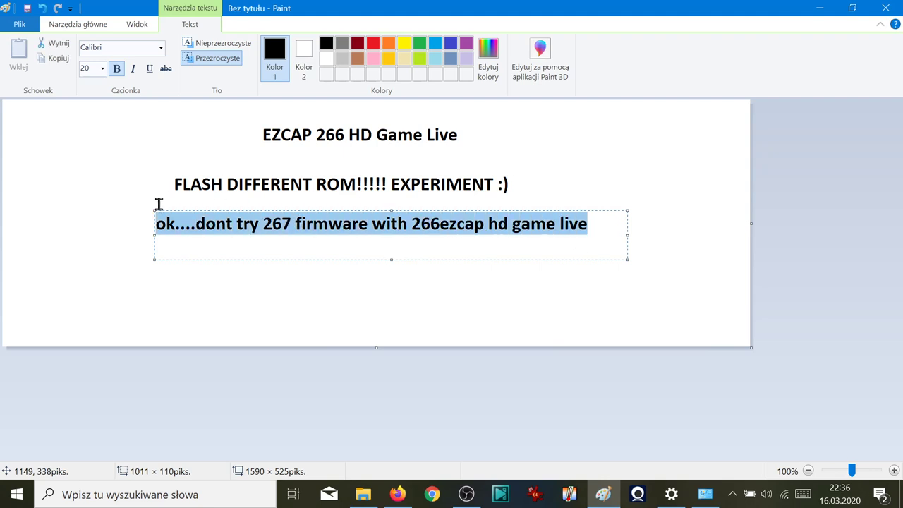
click(159, 203)
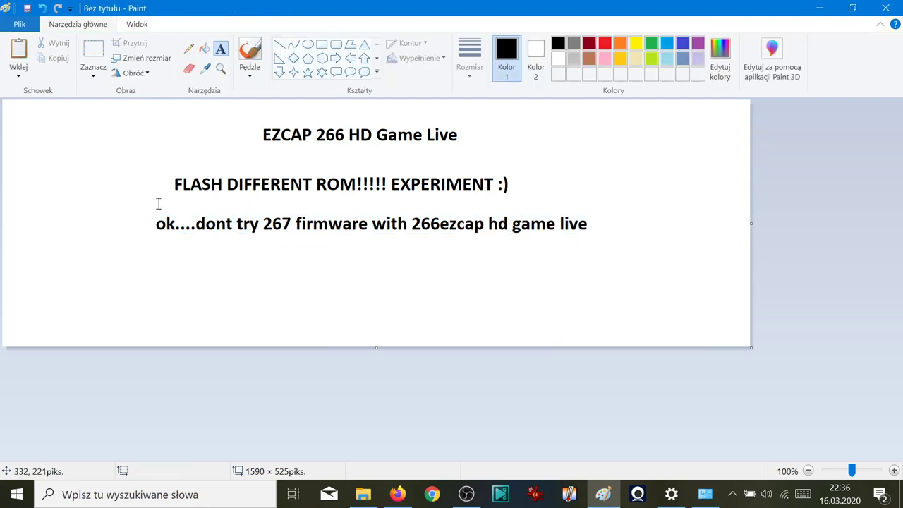
click(106, 60)
drag(149, 206, 595, 246)
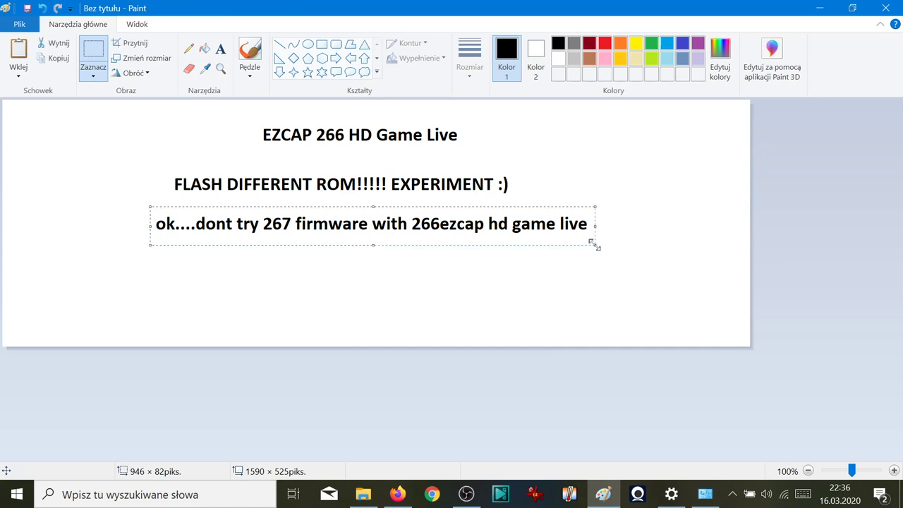
key(Delete)
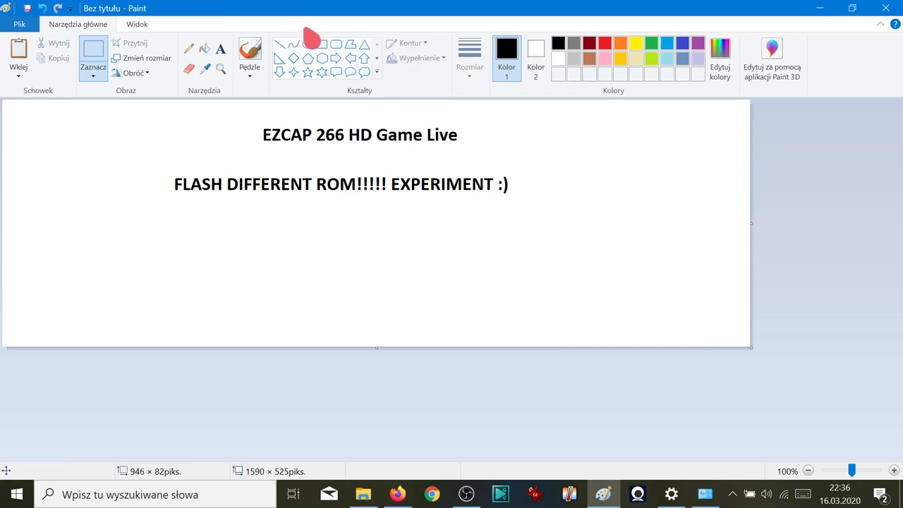
Step: Add a wide text box below the headings reading "i believe .....my device is not broken...lets check"
click(219, 49)
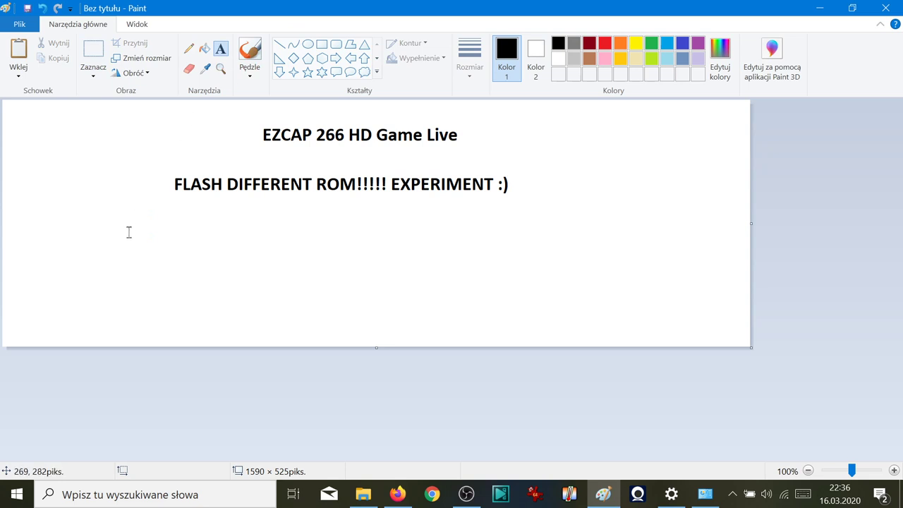
click(98, 235)
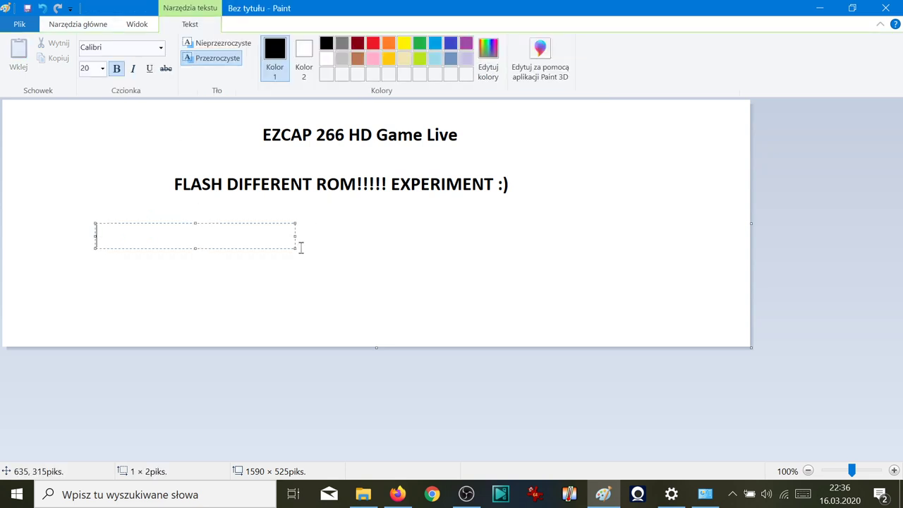
drag(295, 246, 707, 265)
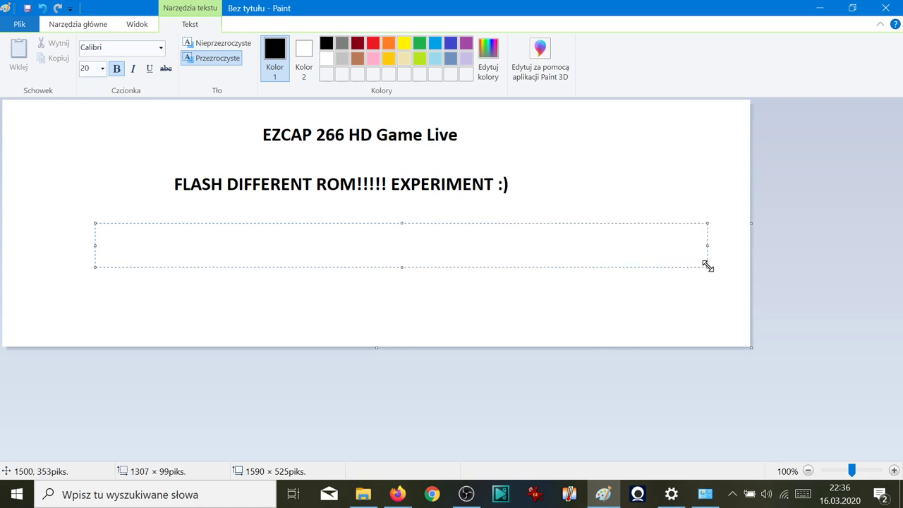
text(i believe .....my)
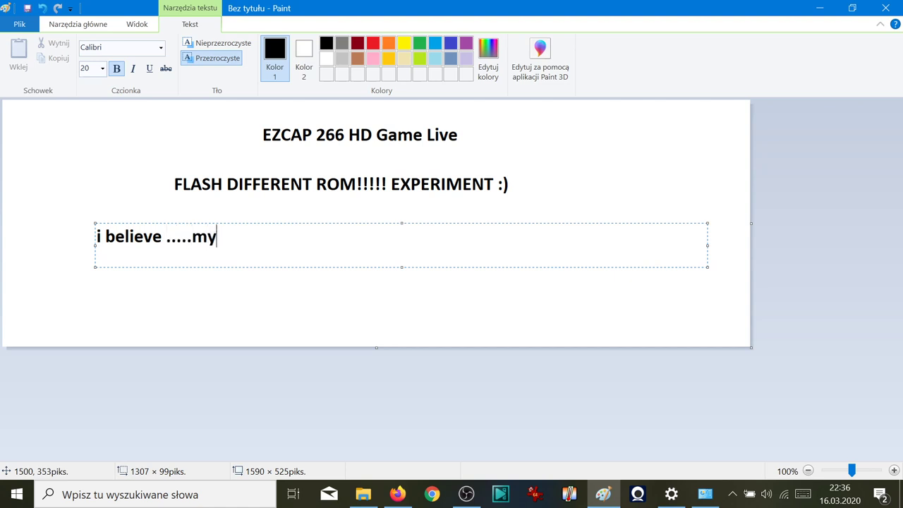
text(device is not b)
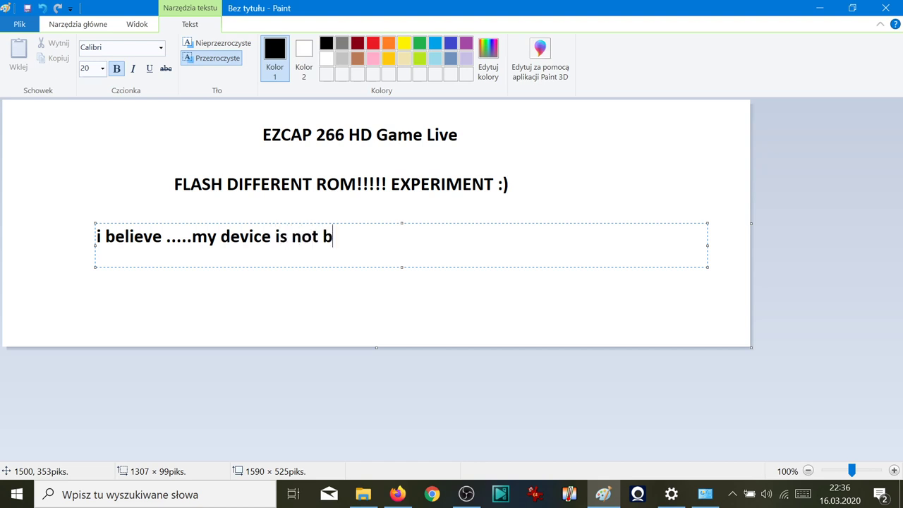
text(roken...)
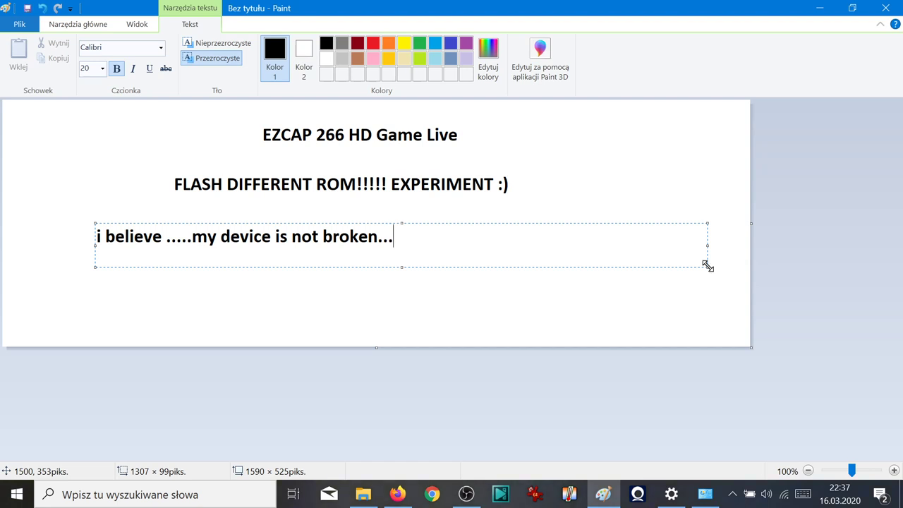
text(ets check)
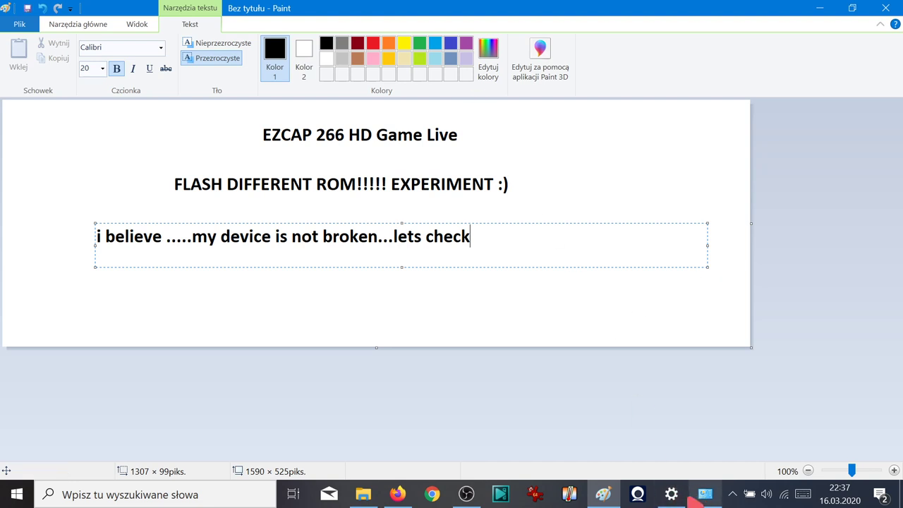
Step: Launch USB3.0_SFWriteTool_AllIC_v1030b.exe from the ezcap261firmware folder in HD Video Capture and select camera device 0
click(364, 494)
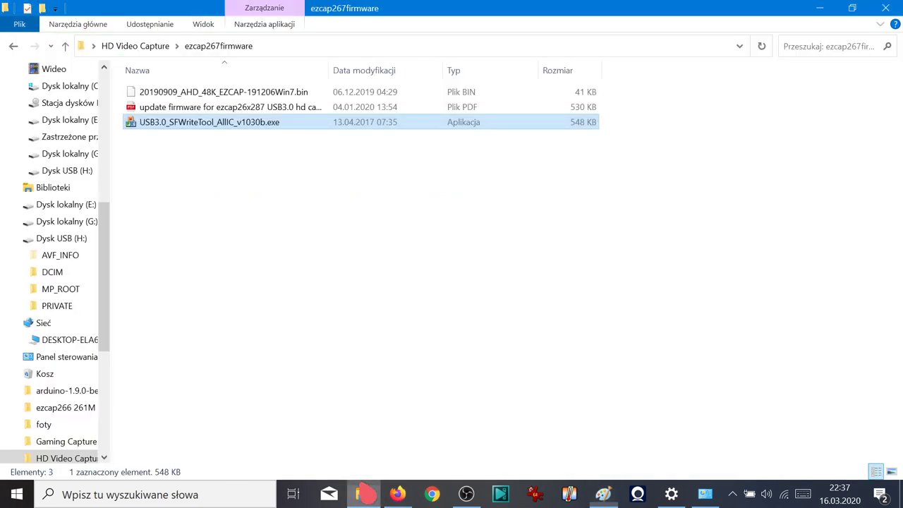
click(145, 49)
click(190, 97)
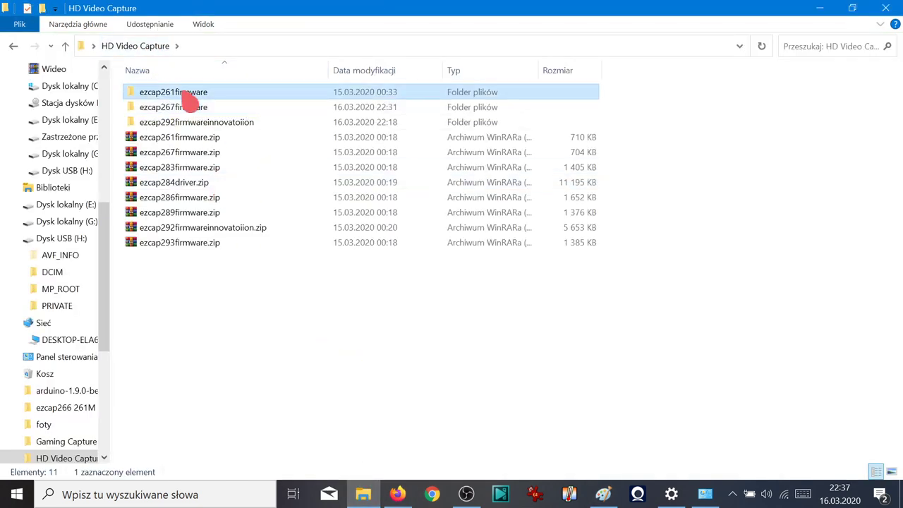
double_click(190, 97)
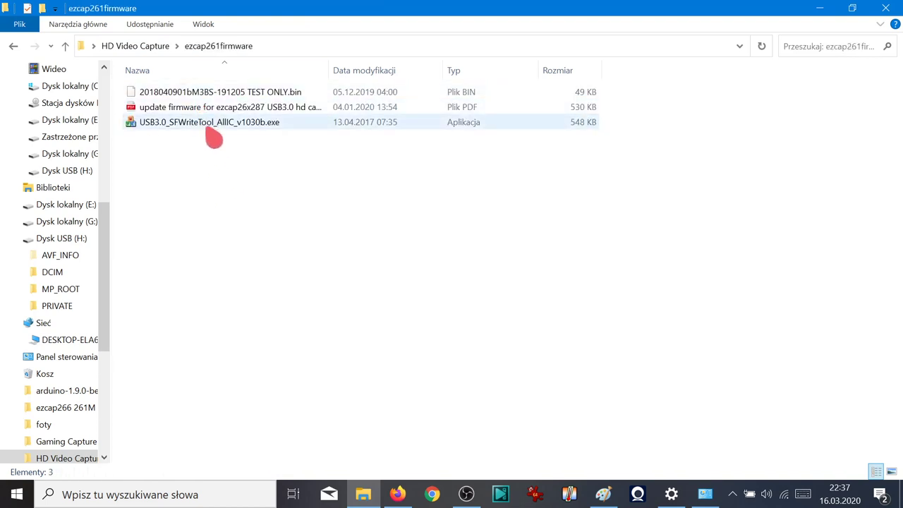
click(216, 132)
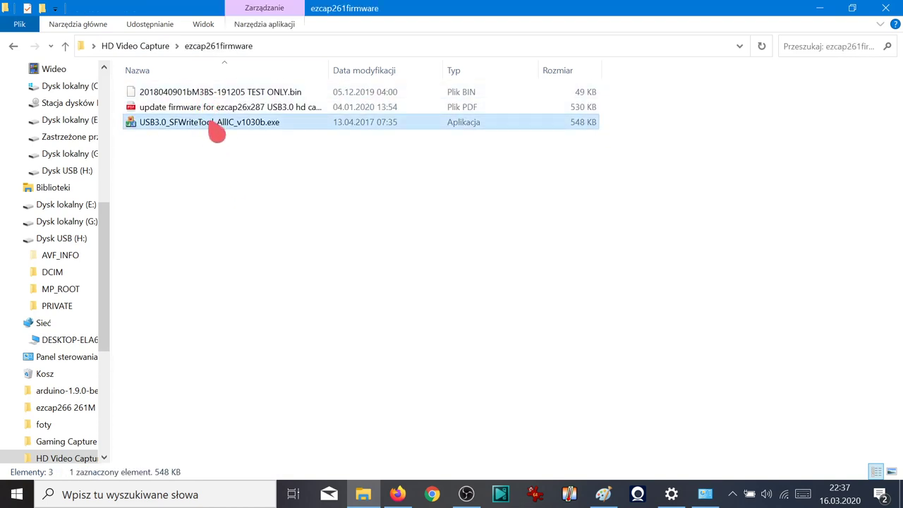
double_click(215, 126)
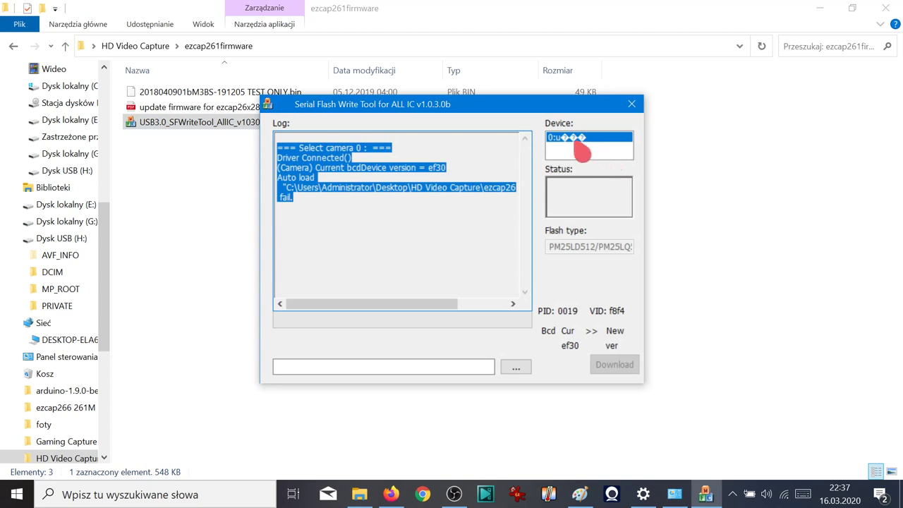
click(582, 148)
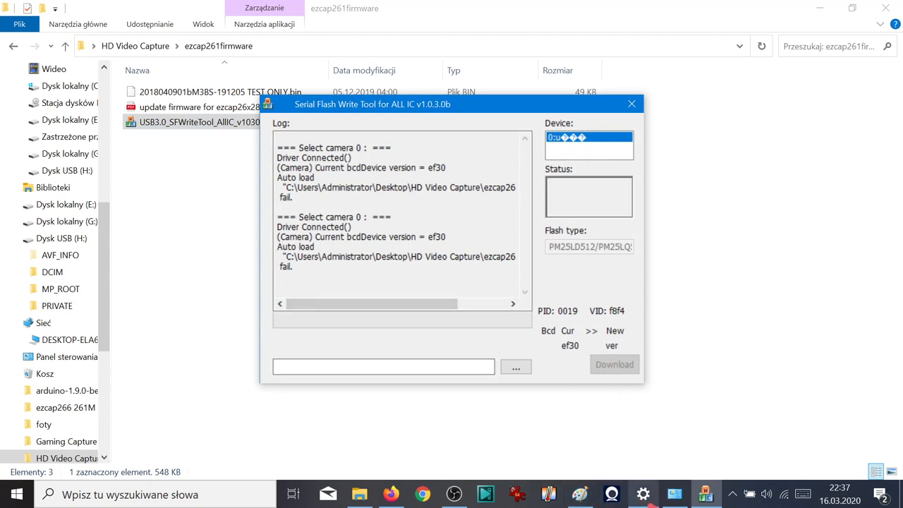
Step: Switch back to Paint and replace the note's text with "ok...detect...but what detect :)"
click(580, 495)
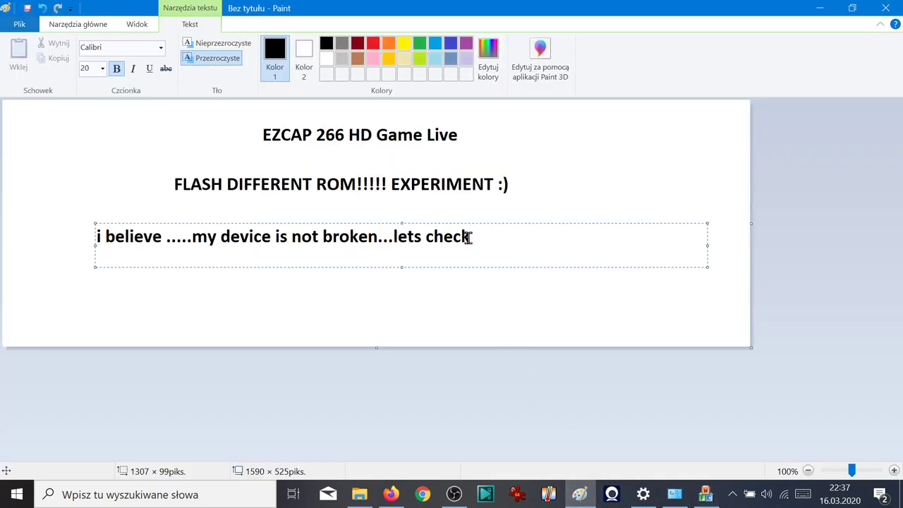
key(BackSpace)
key(BackSpace)
key(BackSpace)
key(BackSpace)
key(BackSpace)
key(BackSpace)
key(BackSpace)
key(BackSpace)
key(BackSpace)
key(BackSpace)
key(BackSpace)
key(BackSpace)
key(BackSpace)
key(BackSpace)
key(BackSpace)
key(BackSpace)
key(BackSpace)
key(BackSpace)
key(BackSpace)
key(BackSpace)
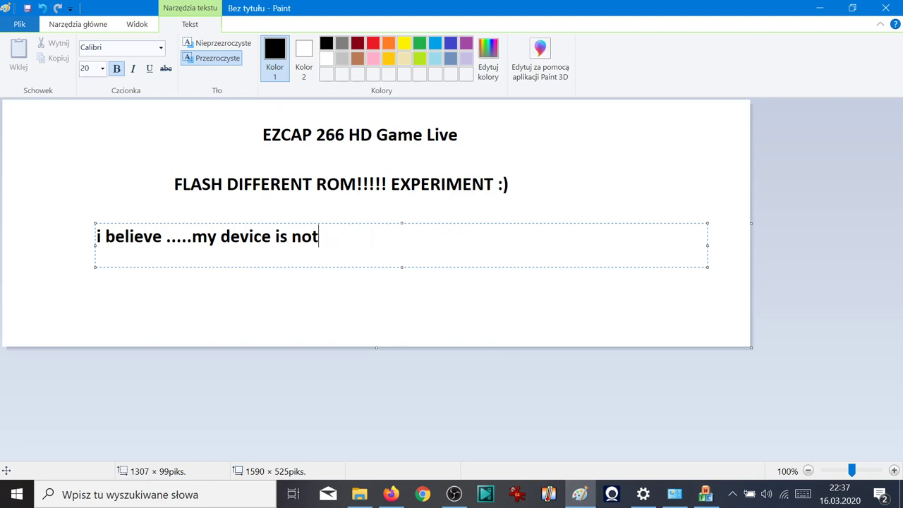
key(BackSpace)
key(BackSpace)
key(BackSpace)
key(BackSpace)
key(BackSpace)
key(BackSpace)
key(BackSpace)
key(BackSpace)
key(BackSpace)
key(BackSpace)
key(BackSpace)
key(BackSpace)
key(BackSpace)
key(BackSpace)
key(BackSpace)
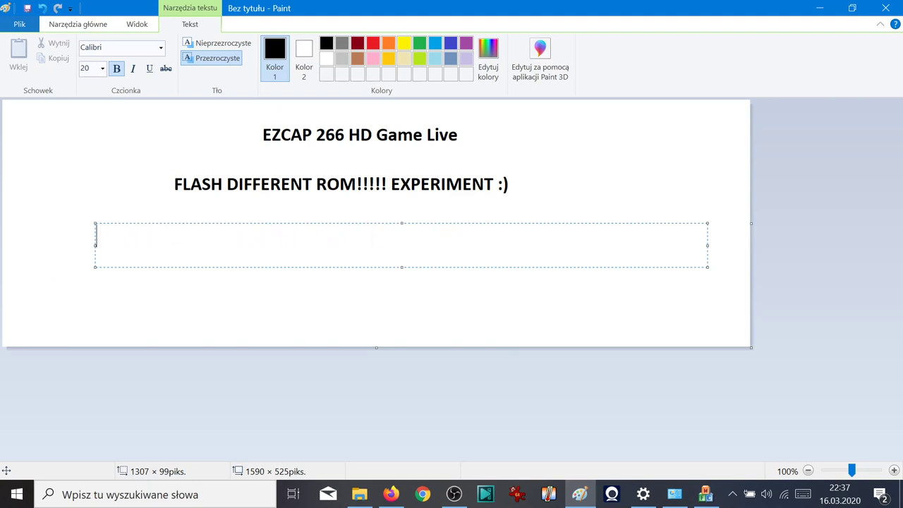
text(ok...detect...b)
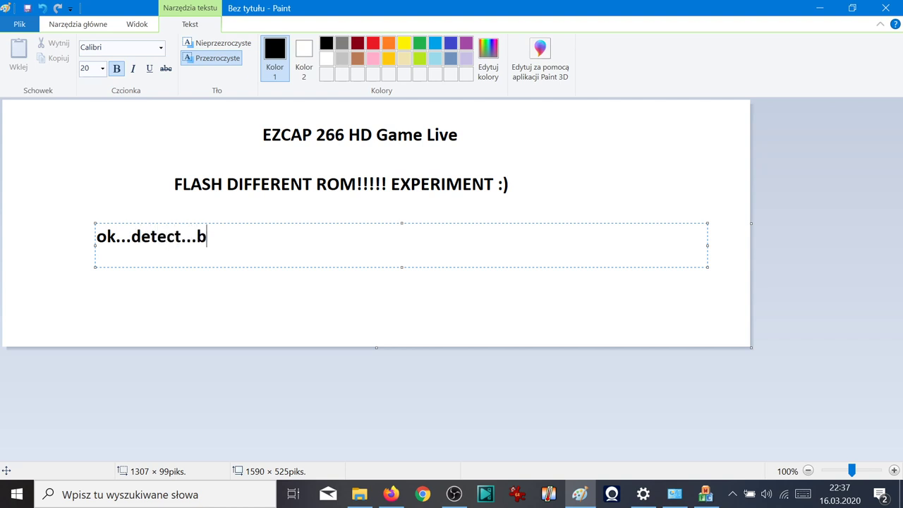
text(ut what)
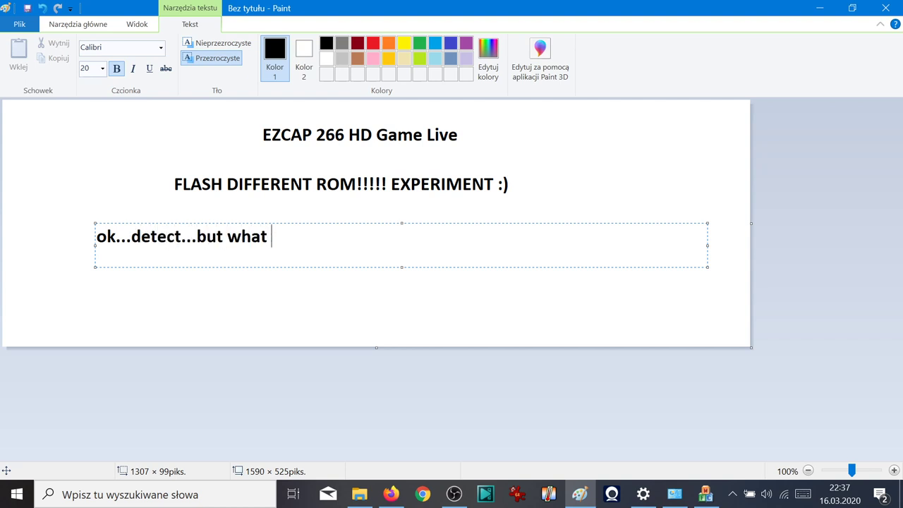
text( detect :))
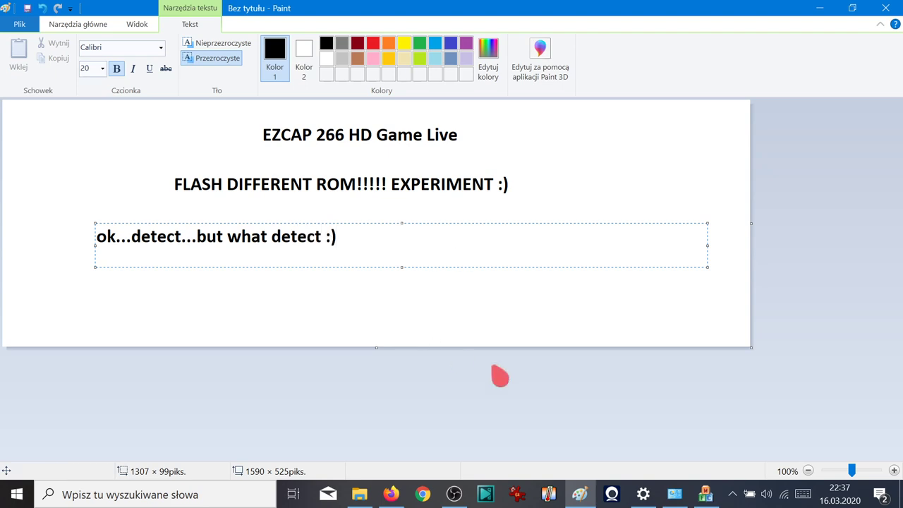
Step: Switch to OBS and add a new video capture device source named "ezcap" to the Desktop scene
click(455, 495)
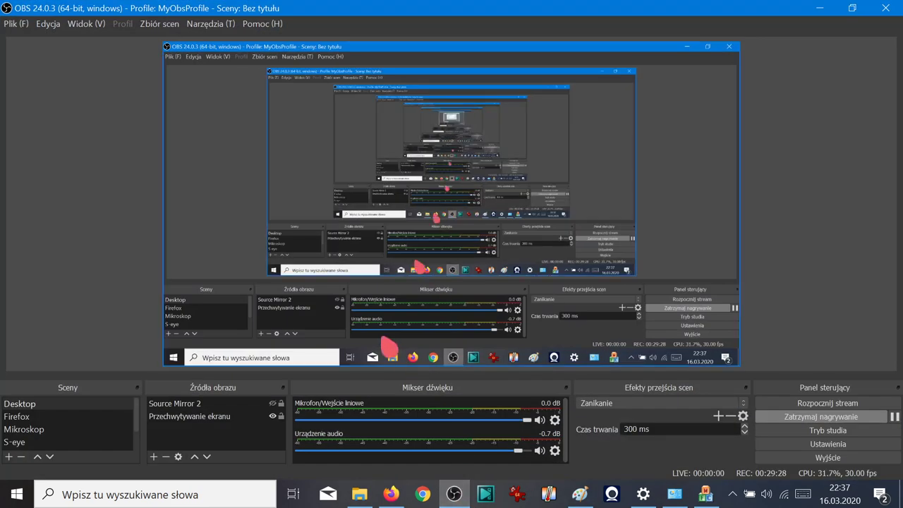
click(153, 457)
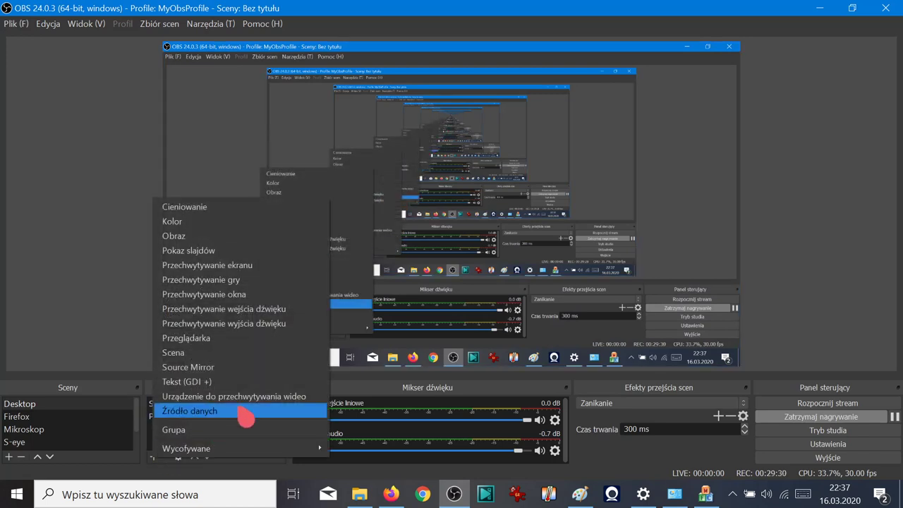
click(246, 410)
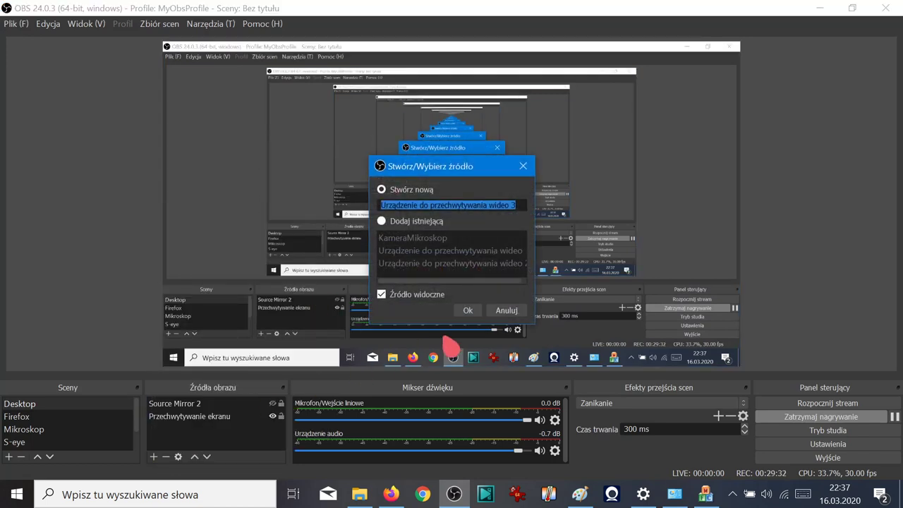
text(ezcap)
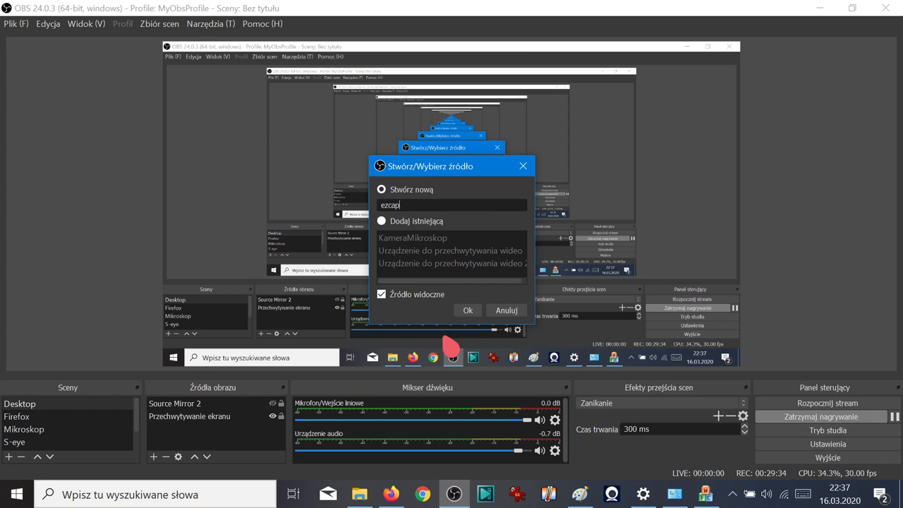
click(468, 310)
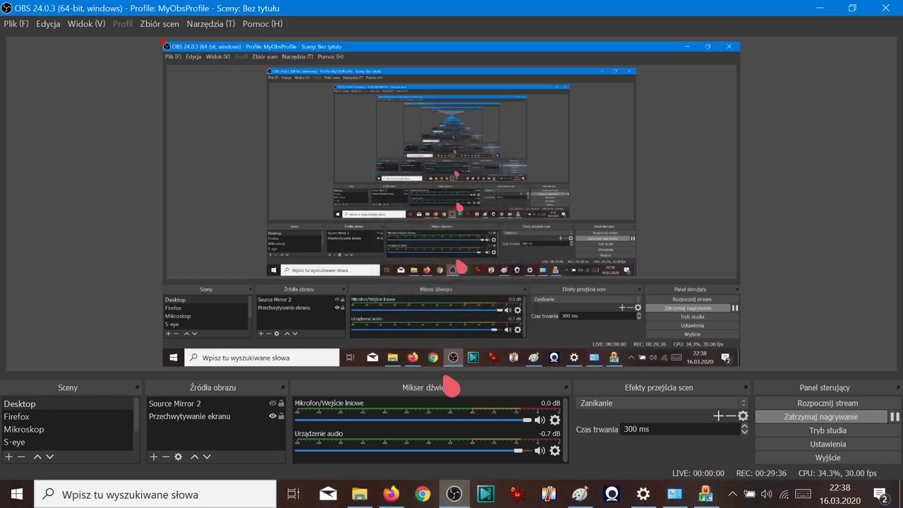
Step: Choose PC Camera as the capture device for the ezcap source and accept its properties
click(464, 207)
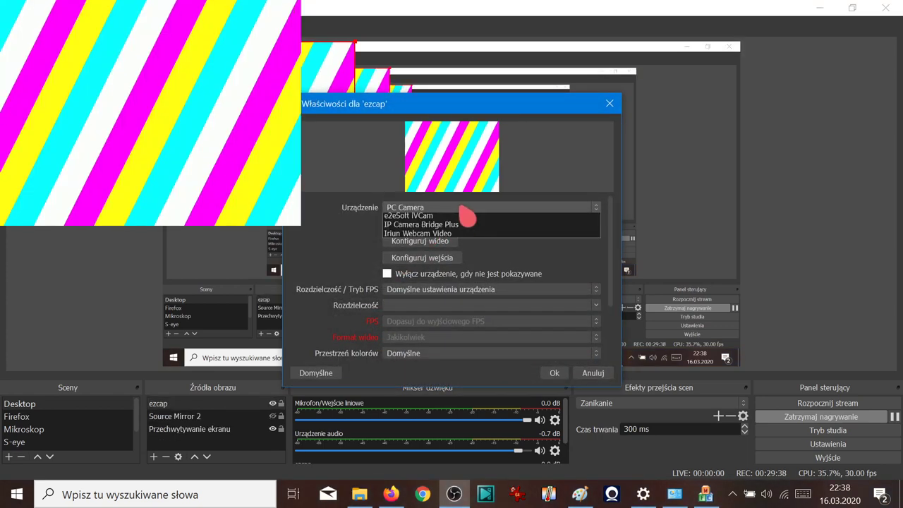
click(469, 219)
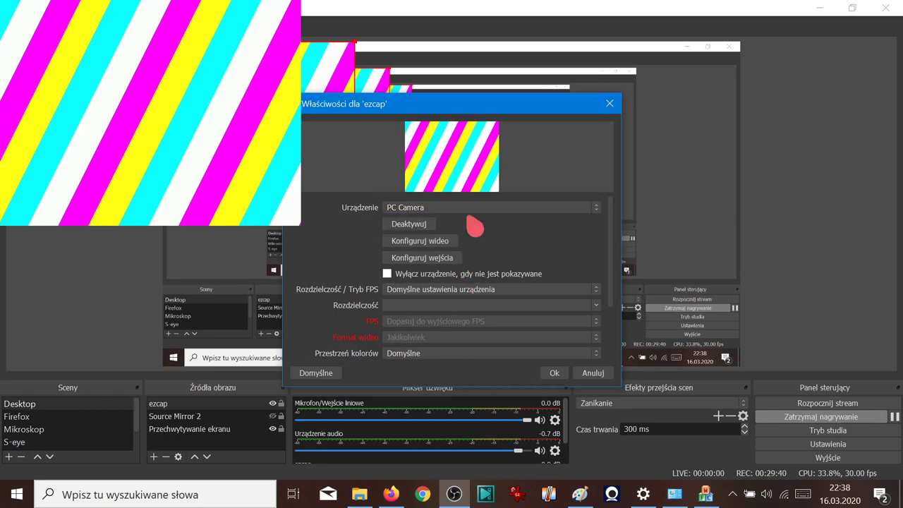
click(555, 374)
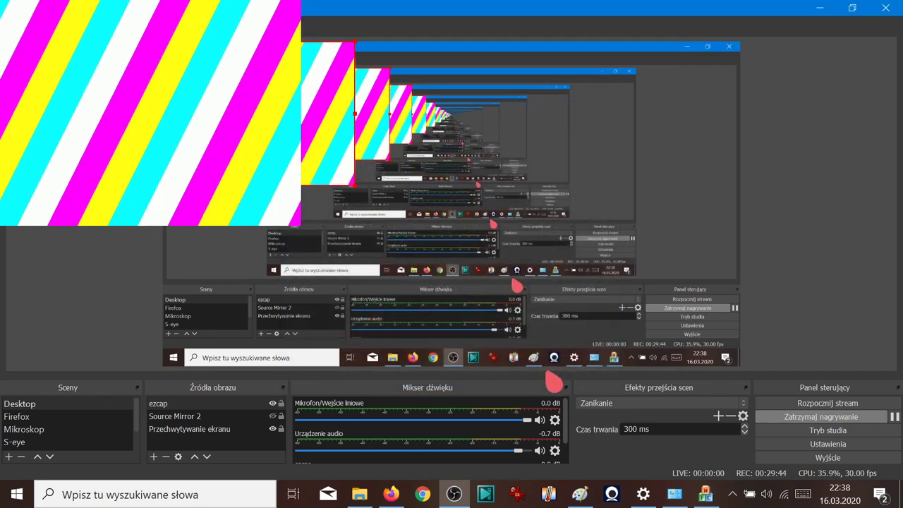
Step: Open the ezcap source's video configuration and examine its image and camera control settings, including the automatic white balance option
double_click(240, 404)
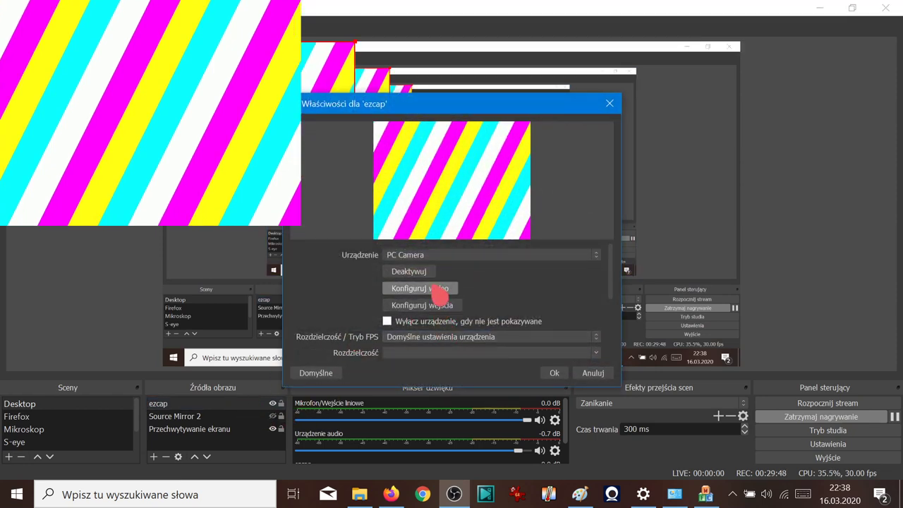
click(434, 289)
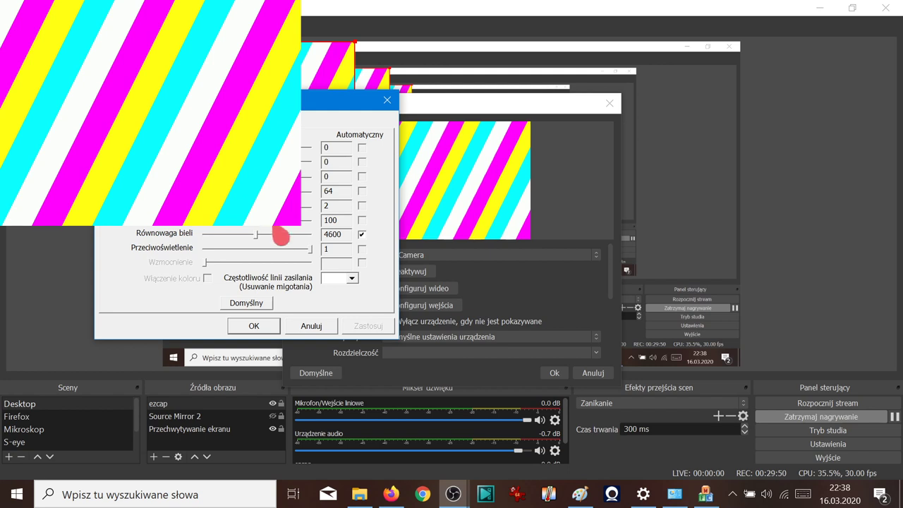
click(205, 117)
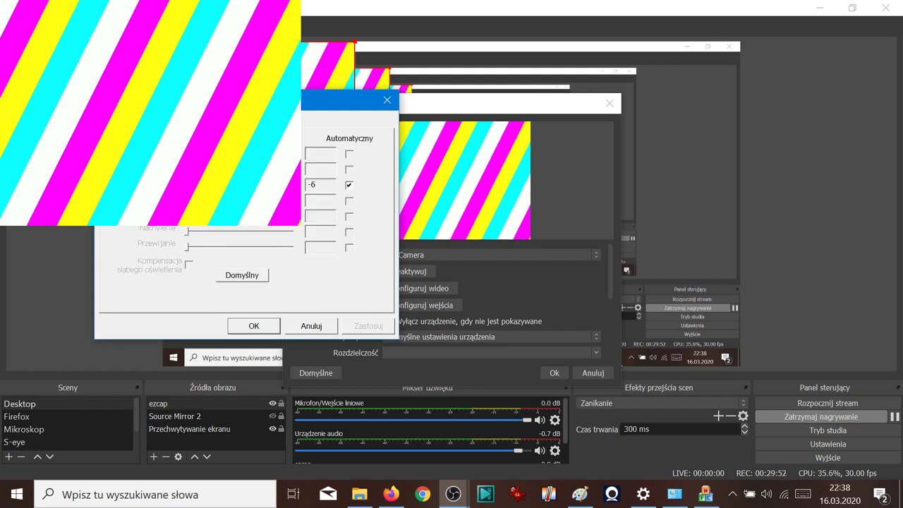
key(ctrl+shift+Tab)
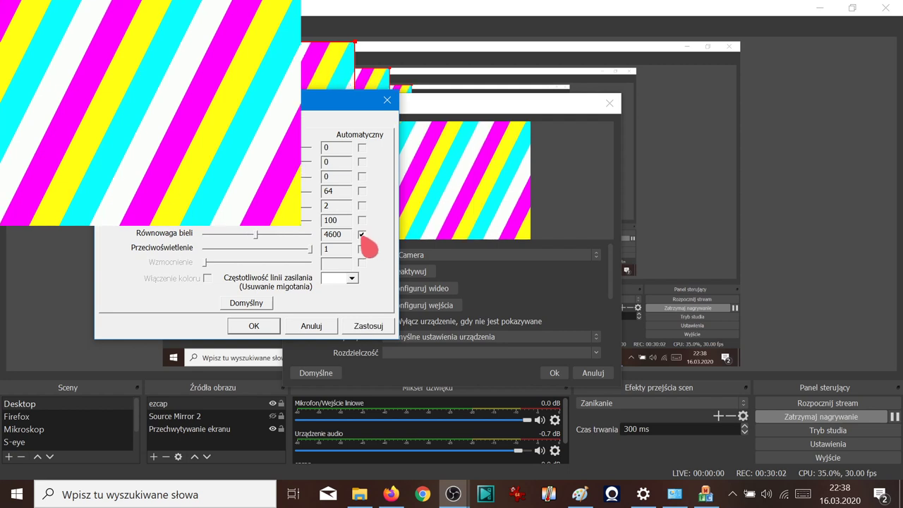
click(362, 235)
key(ctrl+Tab)
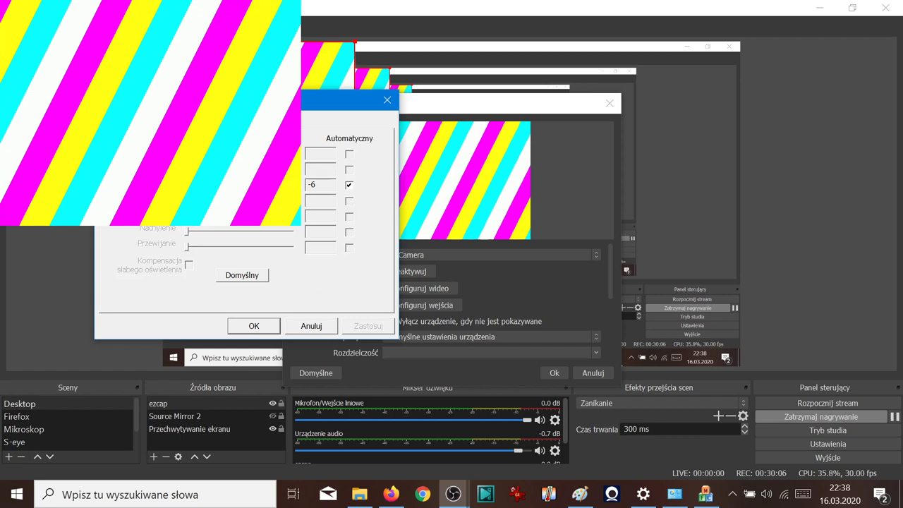
key(ctrl+shift+Tab)
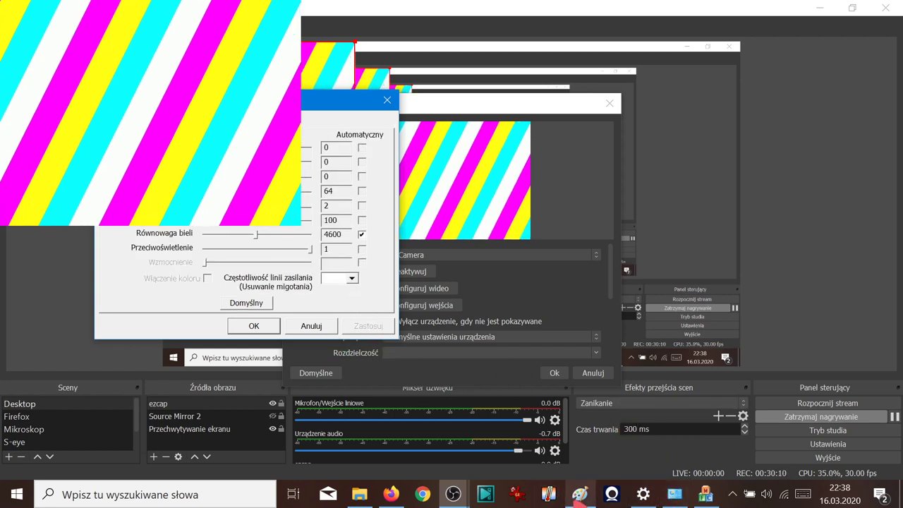
Step: Switch to Paint and replace the note's text with "detect as pc camera :) but without screen"
mouse_move(586, 500)
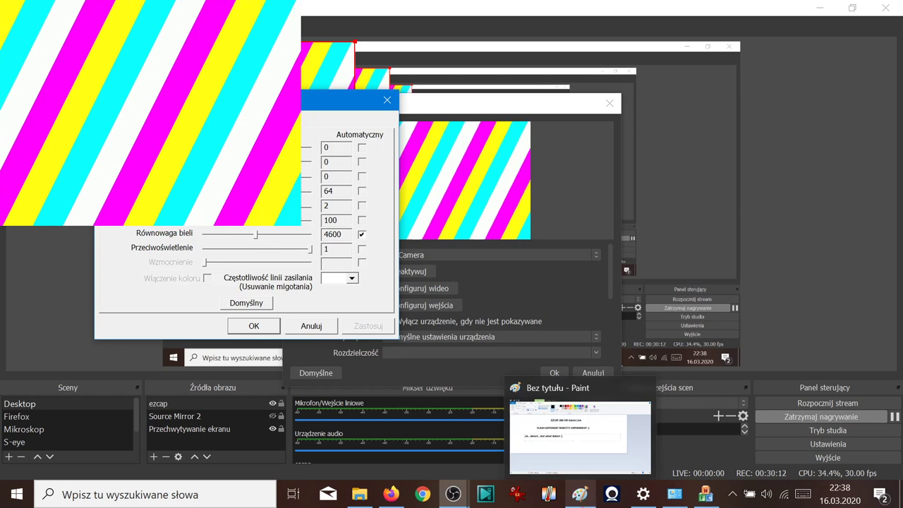
click(580, 493)
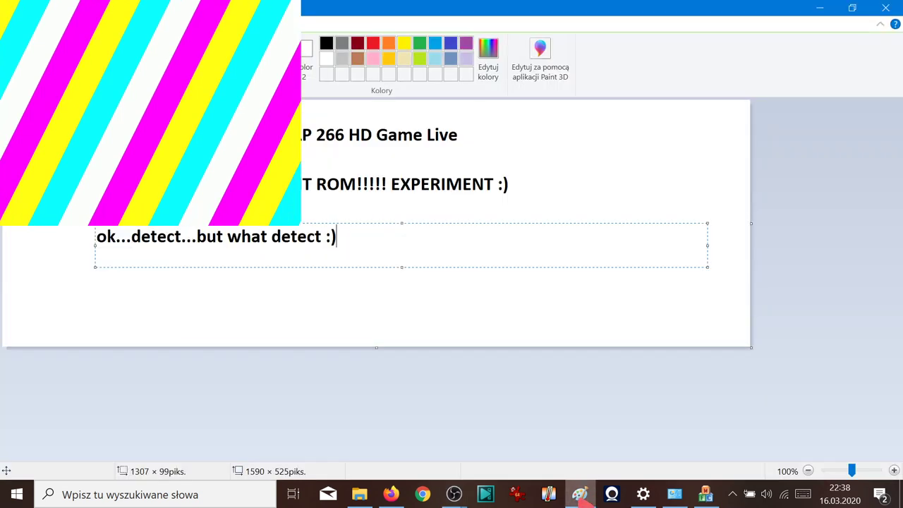
drag(366, 244, 247, 232)
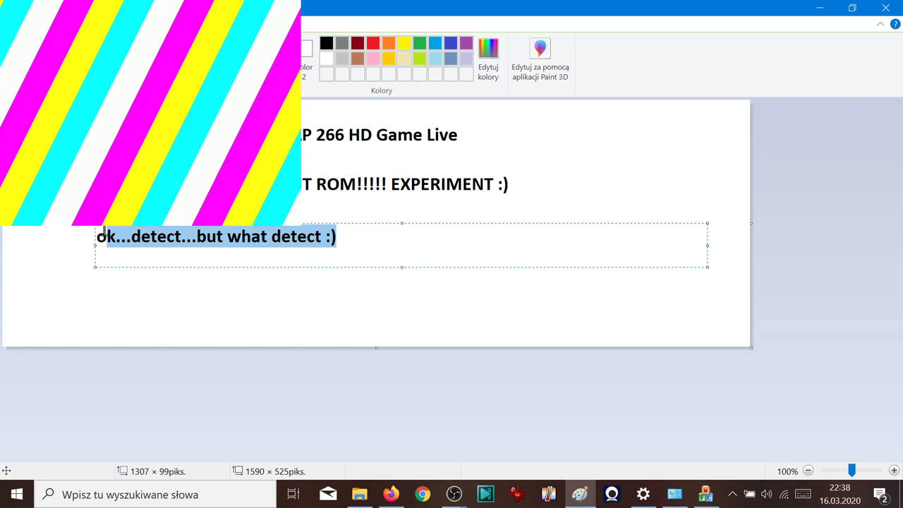
key(BackSpace)
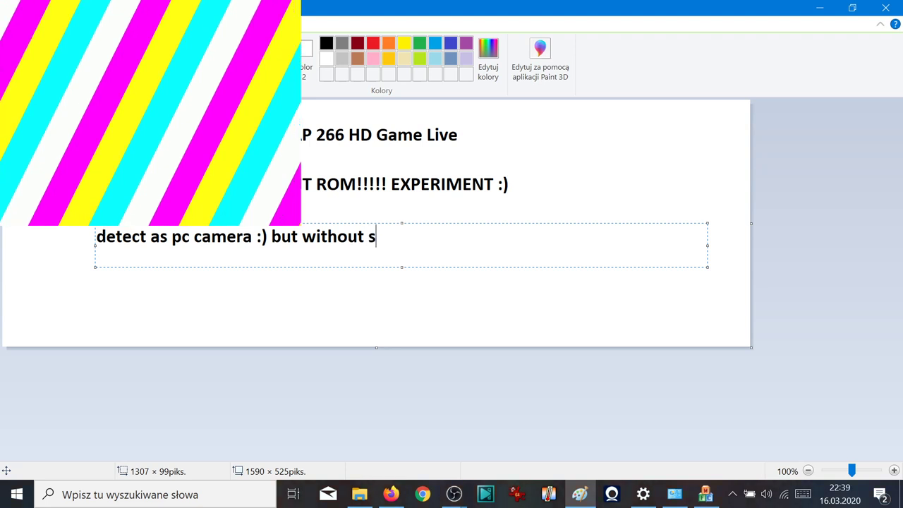
text(een)
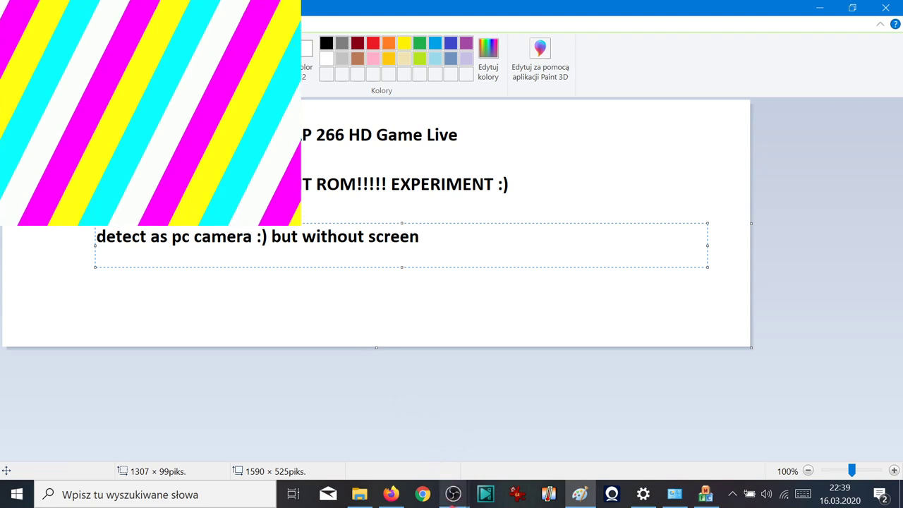
Step: Bring up the ezcap source's video configuration dialog from OBS and close it
mouse_move(453, 494)
click(519, 397)
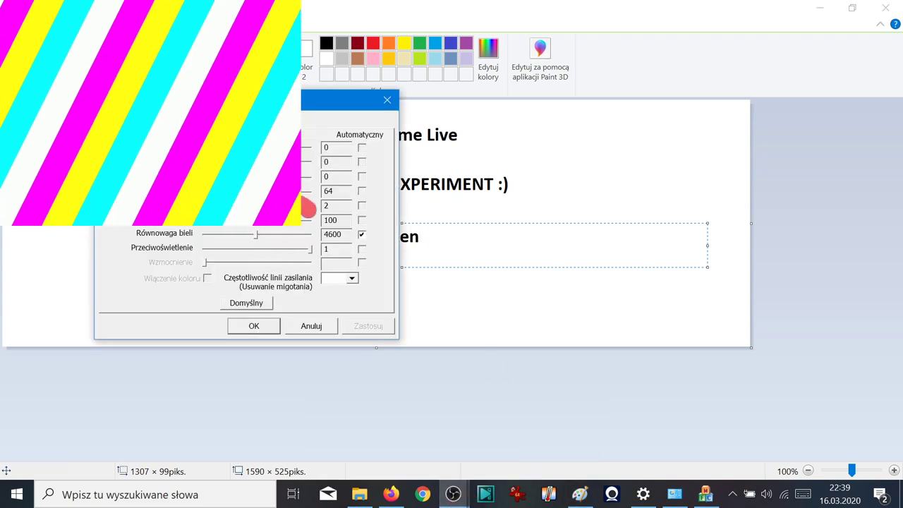
click(387, 100)
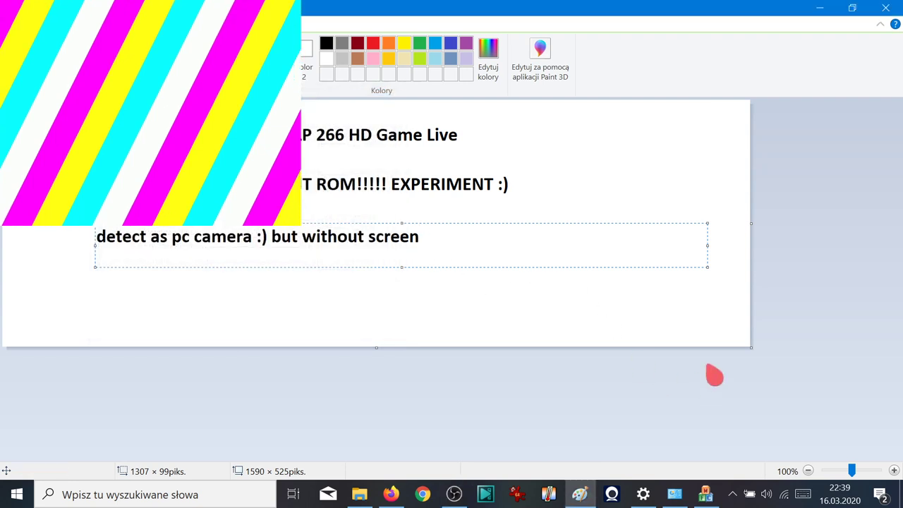
Step: Switch to Devices and Printers and inspect the general and hardware properties of SPCA2610 PC Camera
click(674, 493)
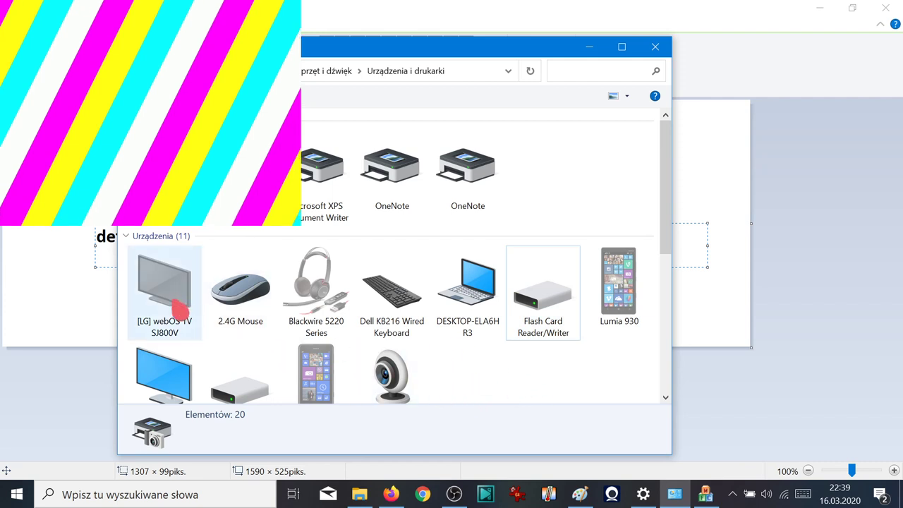
click(386, 396)
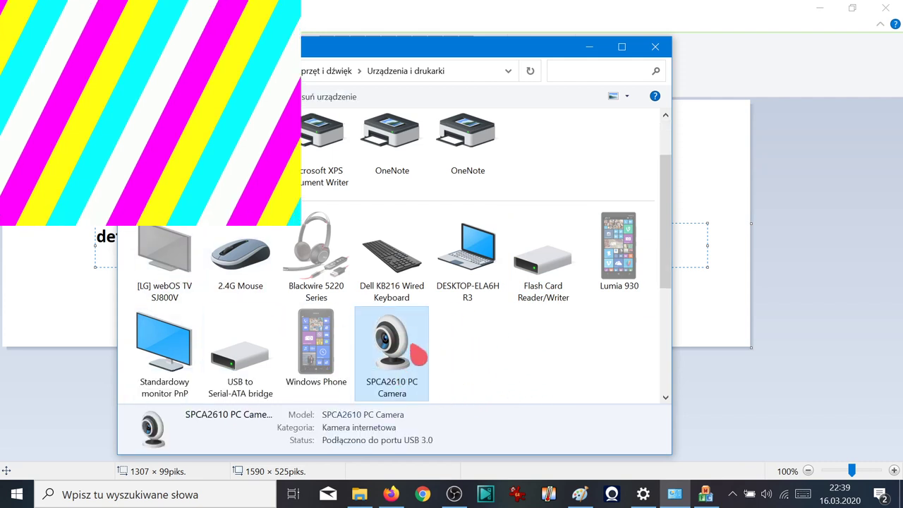
right_click(386, 356)
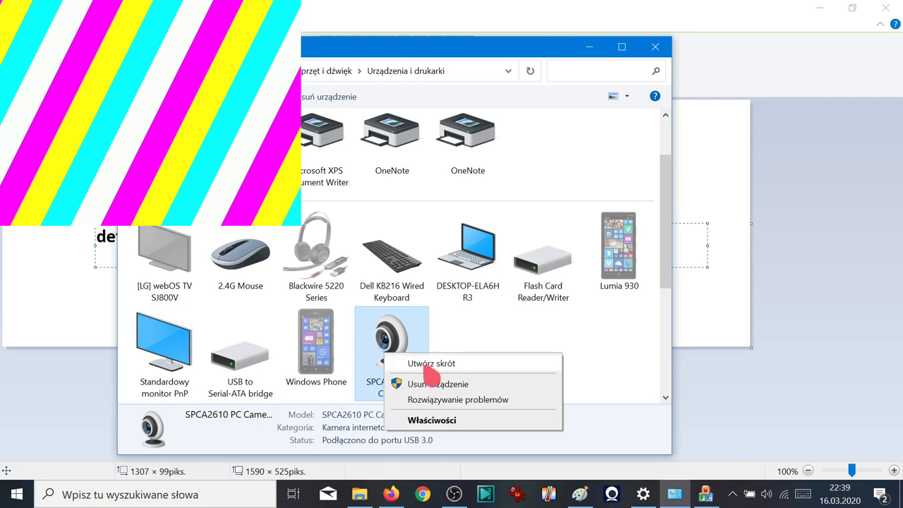
click(459, 421)
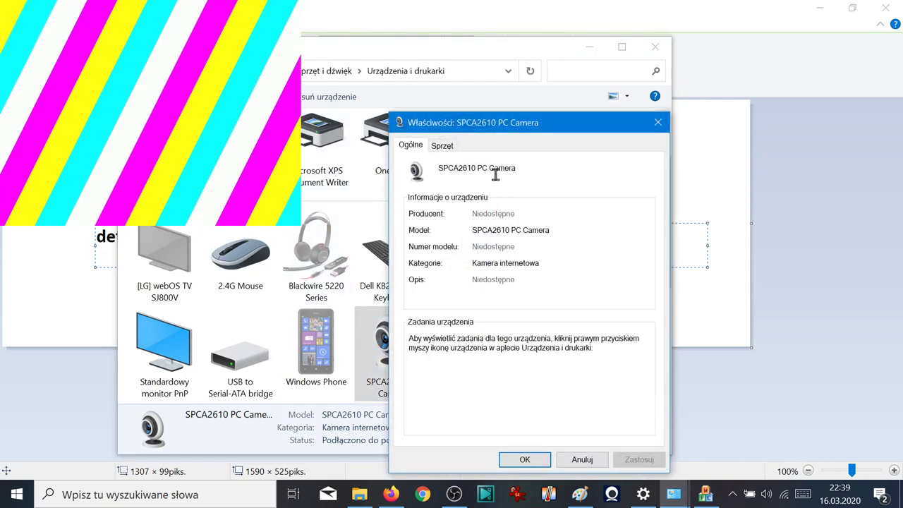
click(443, 145)
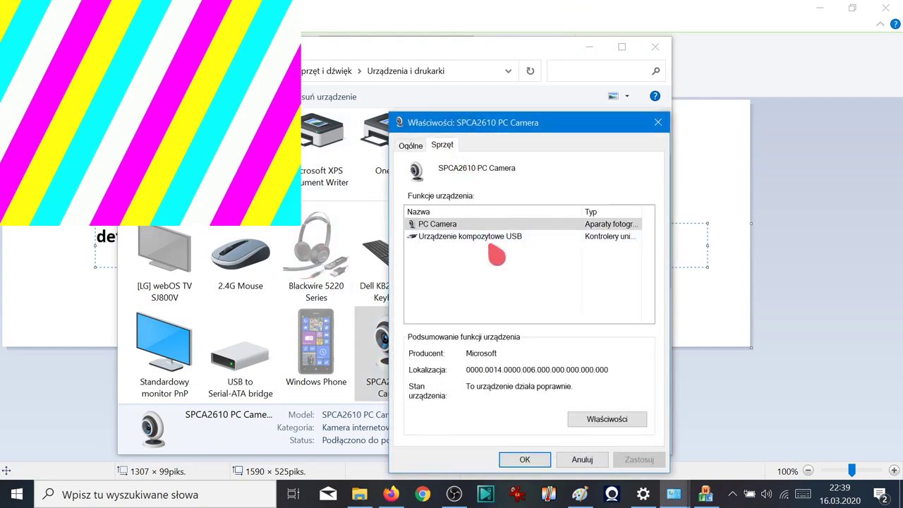
click(659, 123)
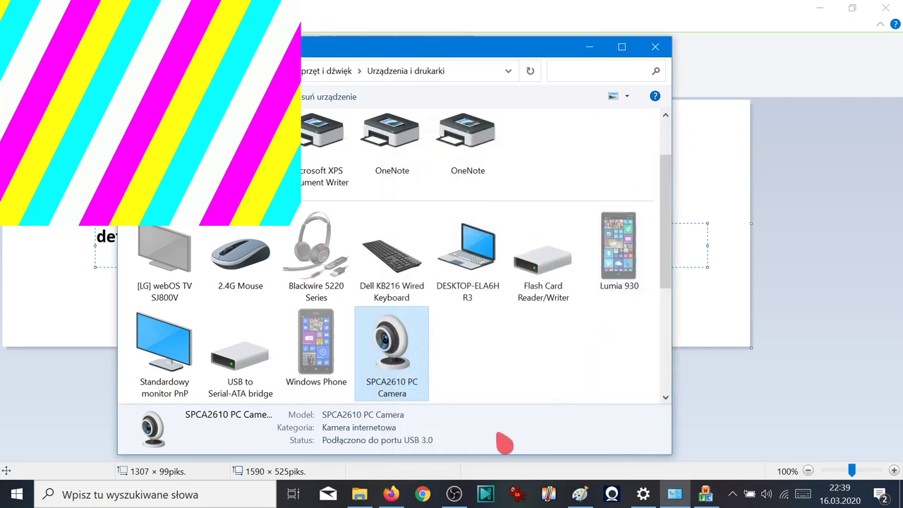
Step: Return to Paint and replace the note's text with "i connect hdmi camera....but nothing happens...."
click(455, 494)
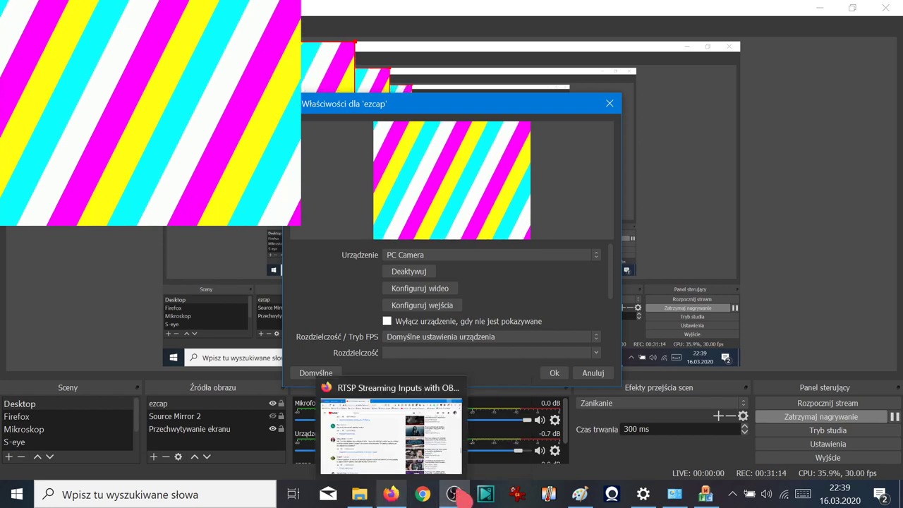
mouse_move(575, 498)
click(540, 385)
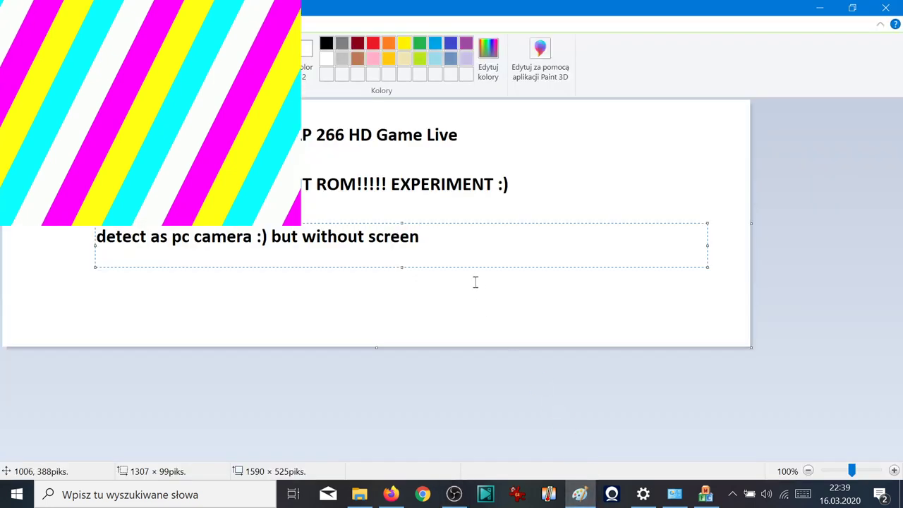
key(BackSpace)
key(BackSpace)
key(BackSpace)
key(BackSpace)
key(BackSpace)
key(BackSpace)
key(BackSpace)
key(BackSpace)
key(BackSpace)
key(BackSpace)
key(BackSpace)
key(BackSpace)
key(BackSpace)
key(BackSpace)
key(BackSpace)
key(BackSpace)
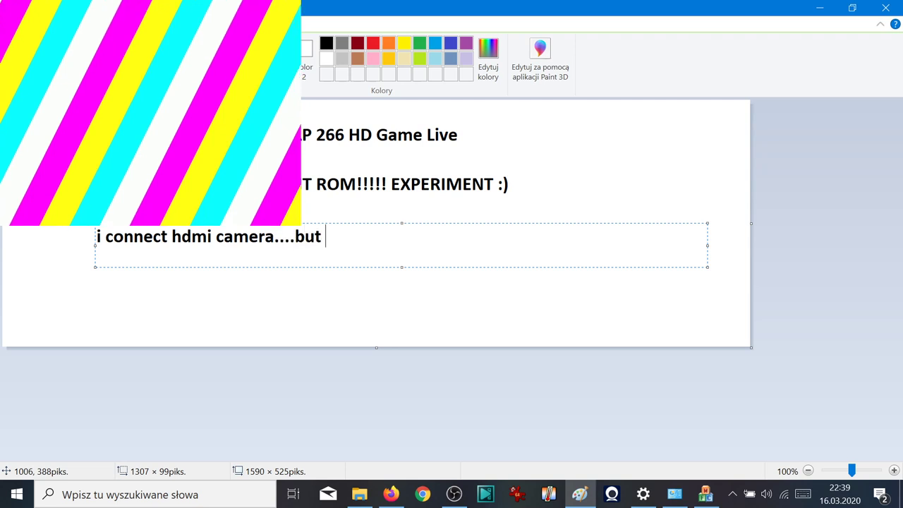
text(nothio)
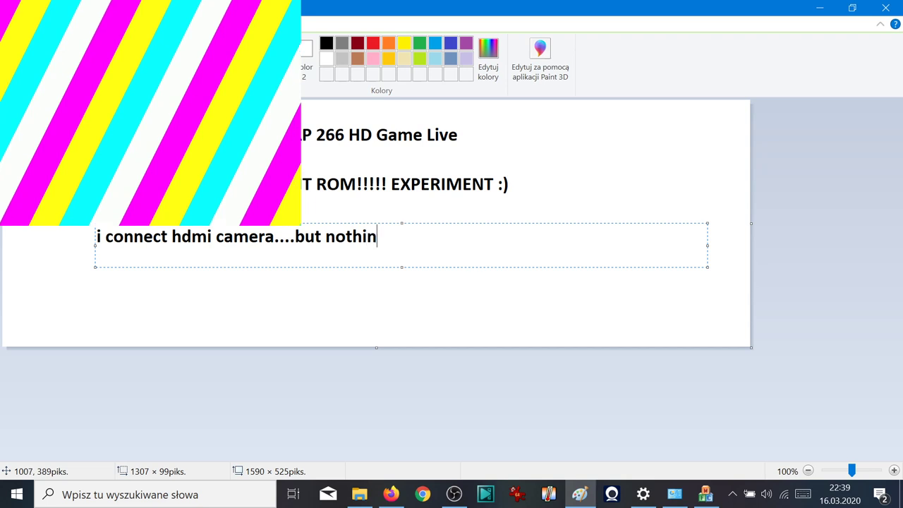
text( happens....)
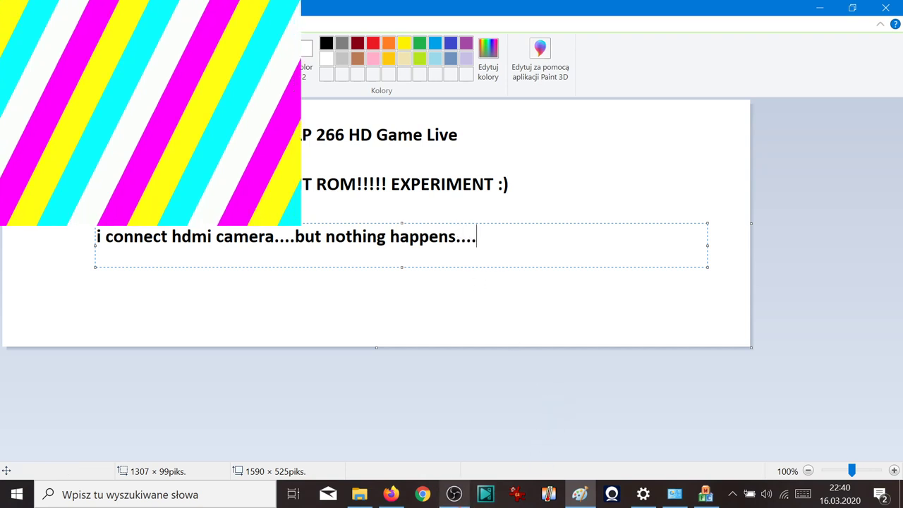
Step: Switch to OBS and set the ezcap source's resolution/FPS mode to custom (Własny) with a resolution of 640x480
click(455, 494)
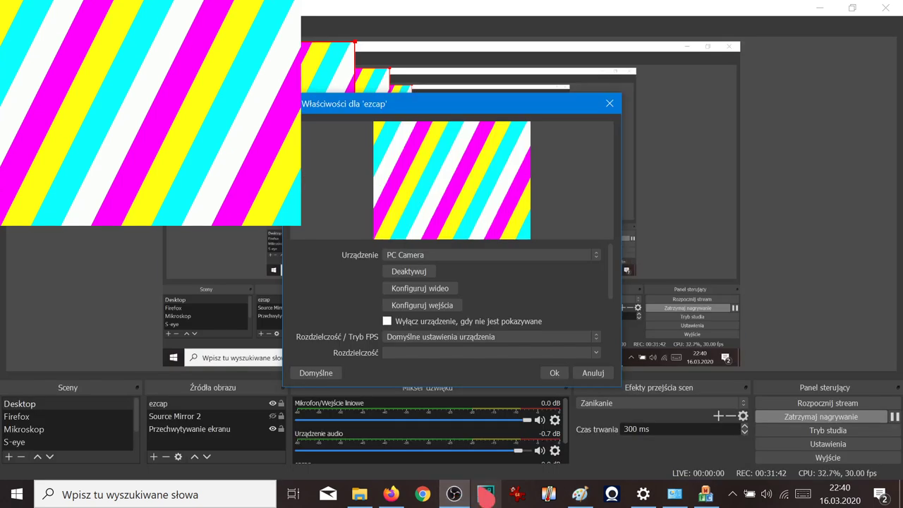
click(485, 337)
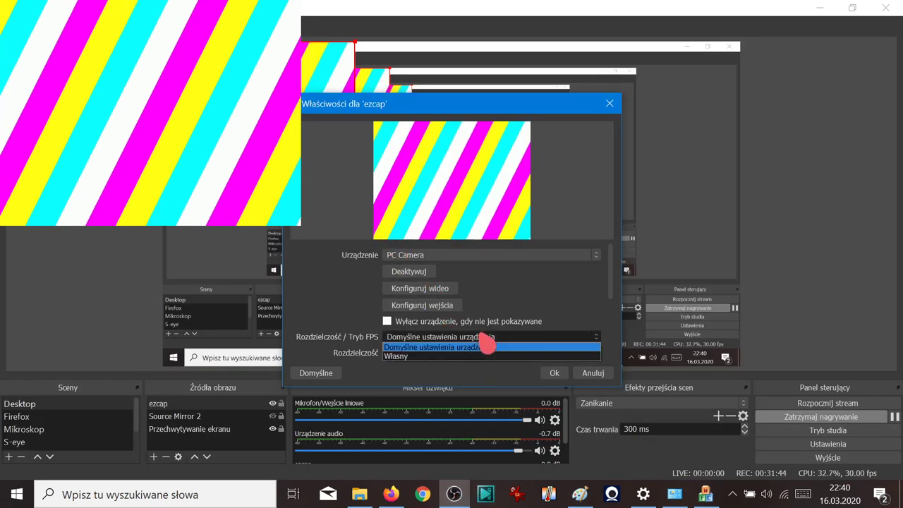
click(497, 355)
scroll(527, 275, down, 2)
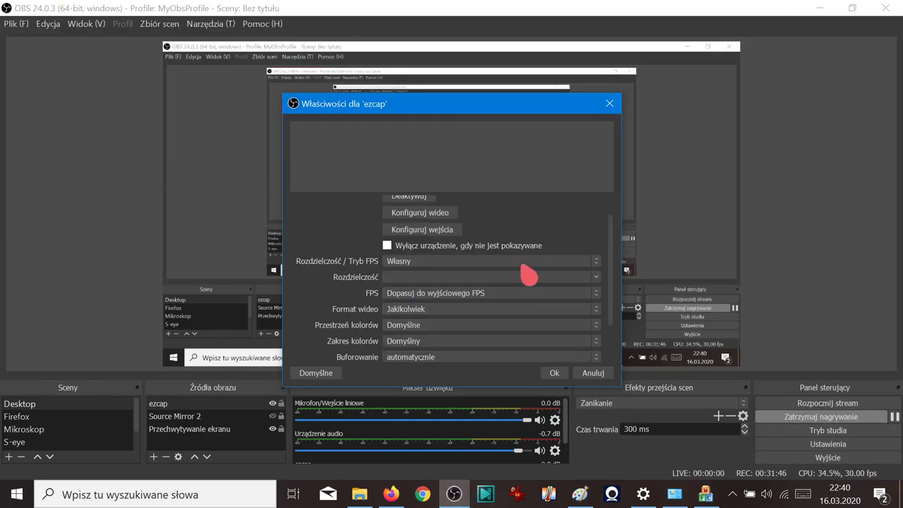
click(595, 281)
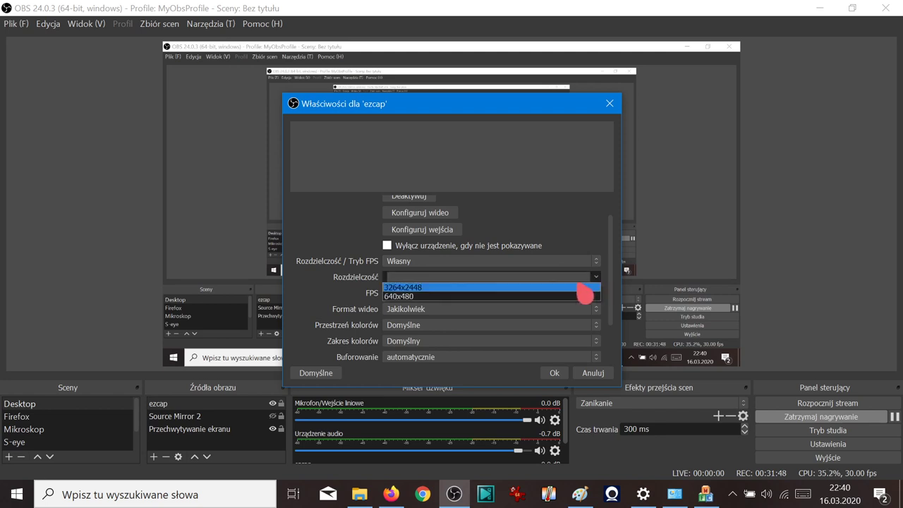
click(573, 296)
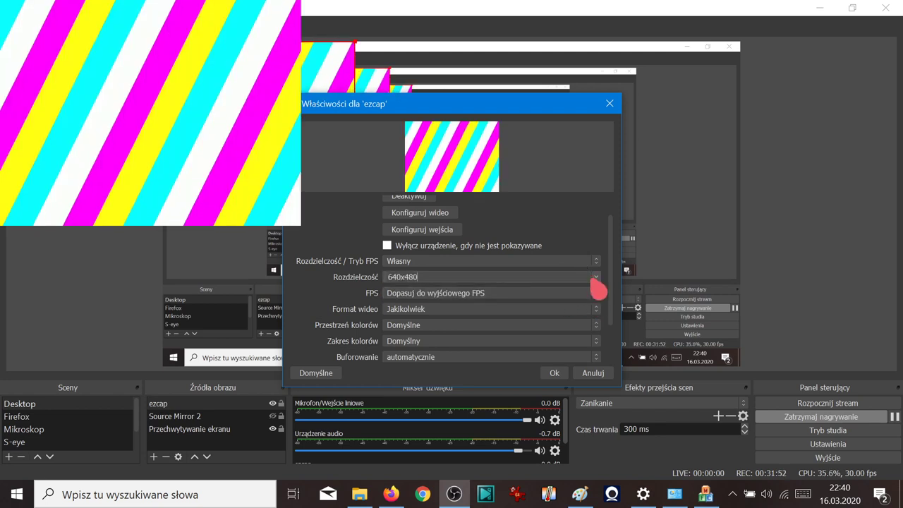
Step: Change the ezcap source's resolution to 3264x2448 and show its available FPS options
click(597, 282)
click(541, 295)
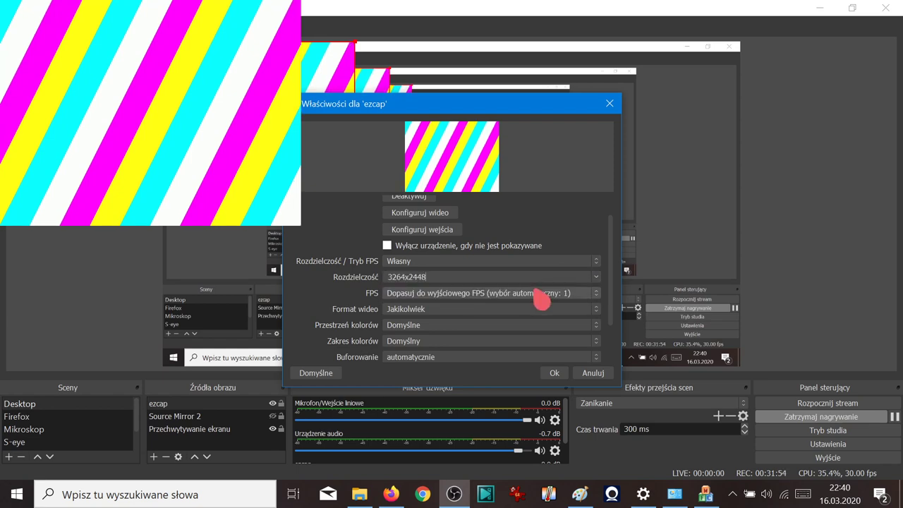
click(487, 293)
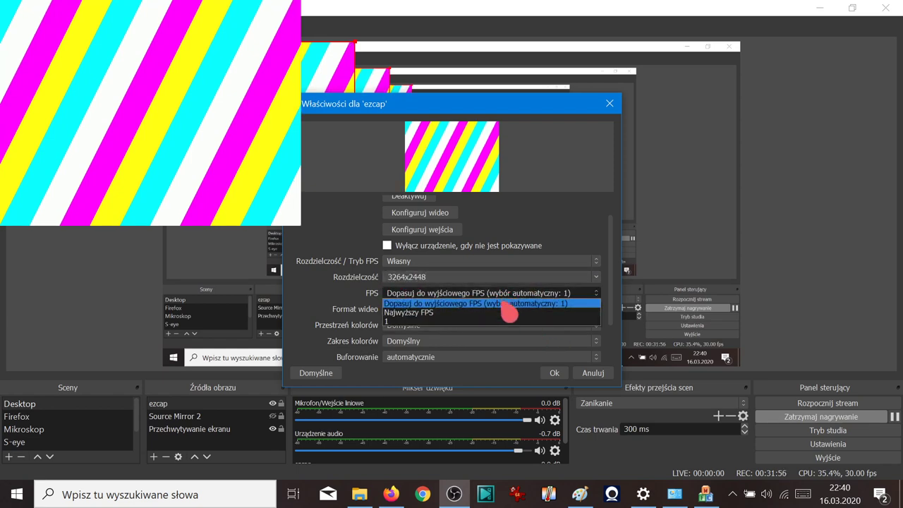
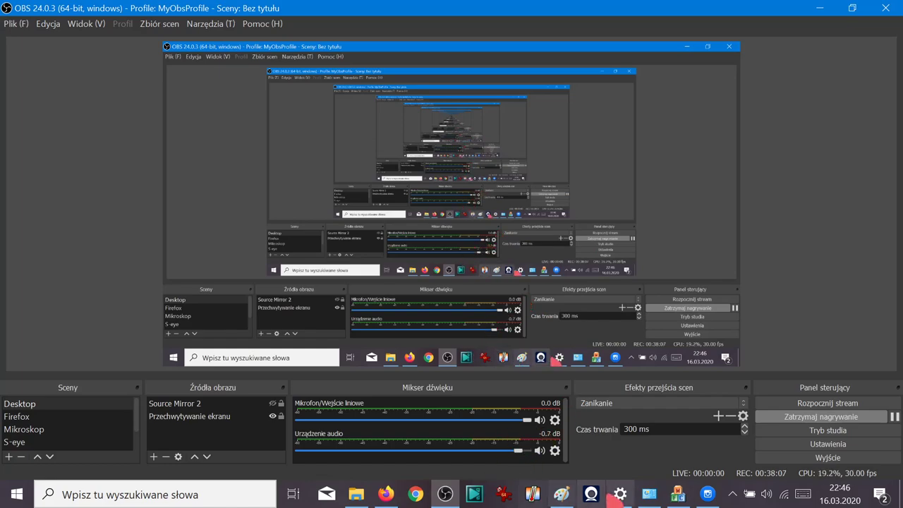
Step: Switch to S-EYE, select the ezcap Medical HD camera and set its preview resolution to 640 x 480
click(708, 493)
click(786, 99)
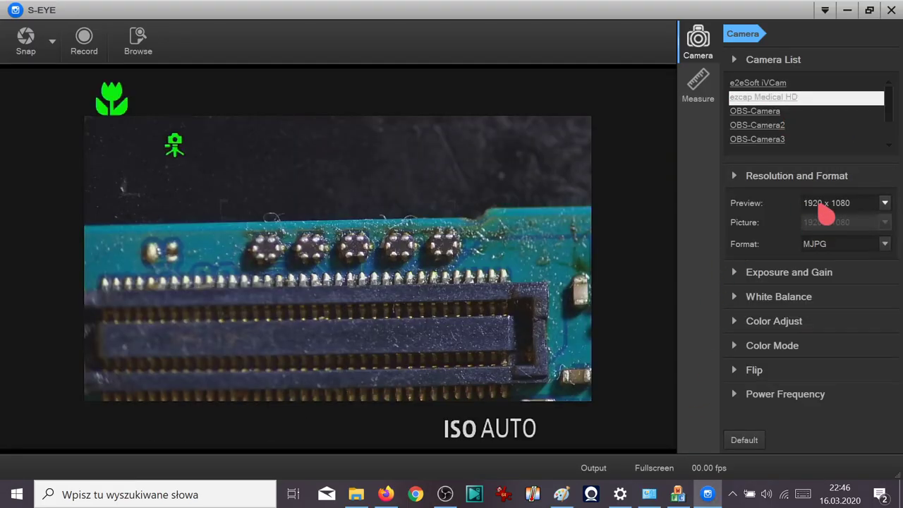
click(826, 203)
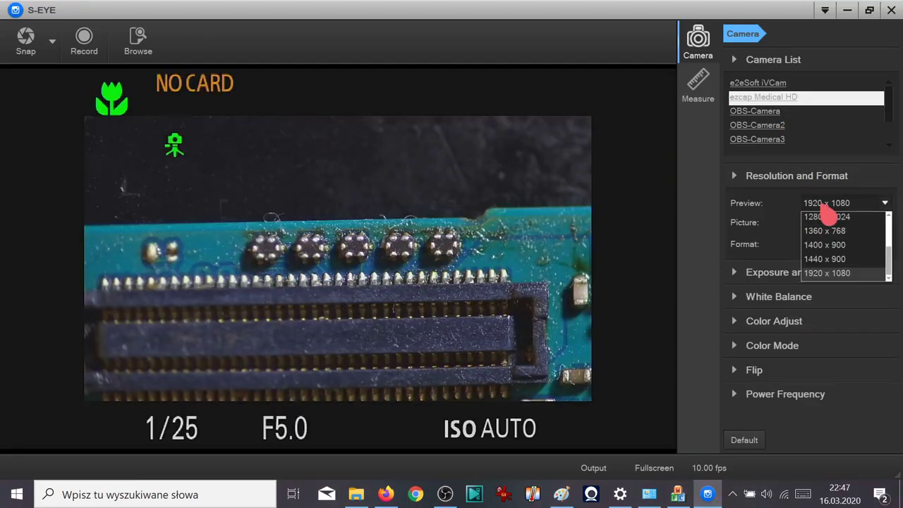
drag(888, 272, 889, 238)
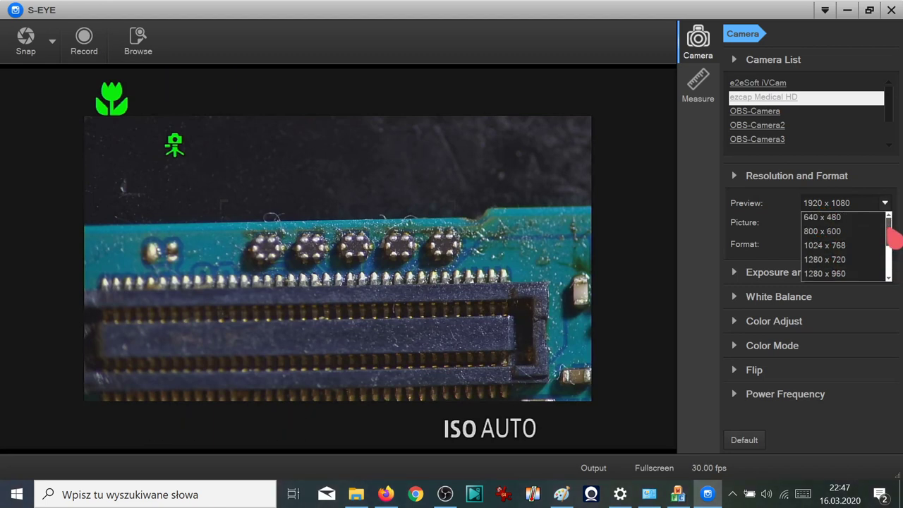
click(859, 217)
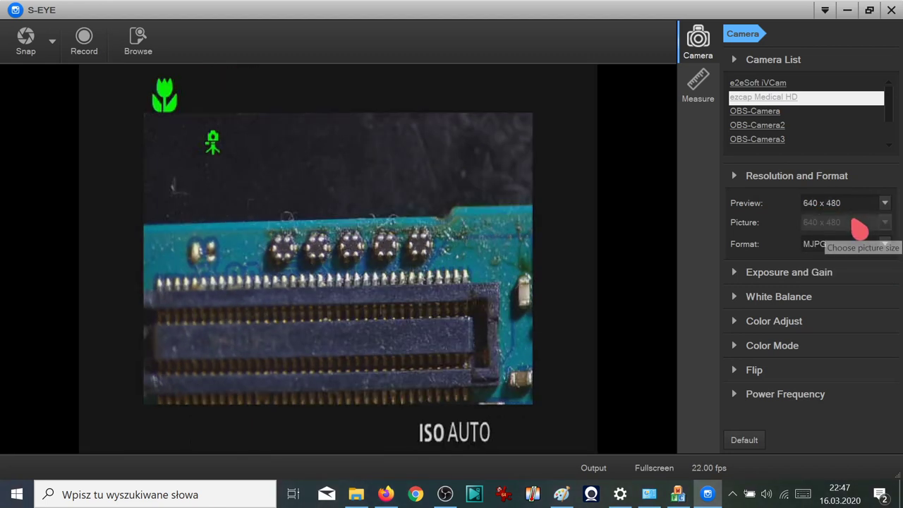
Step: Set the camera's preview resolution to 1920 x 1080 and show the available picture formats
click(881, 204)
drag(886, 236, 889, 282)
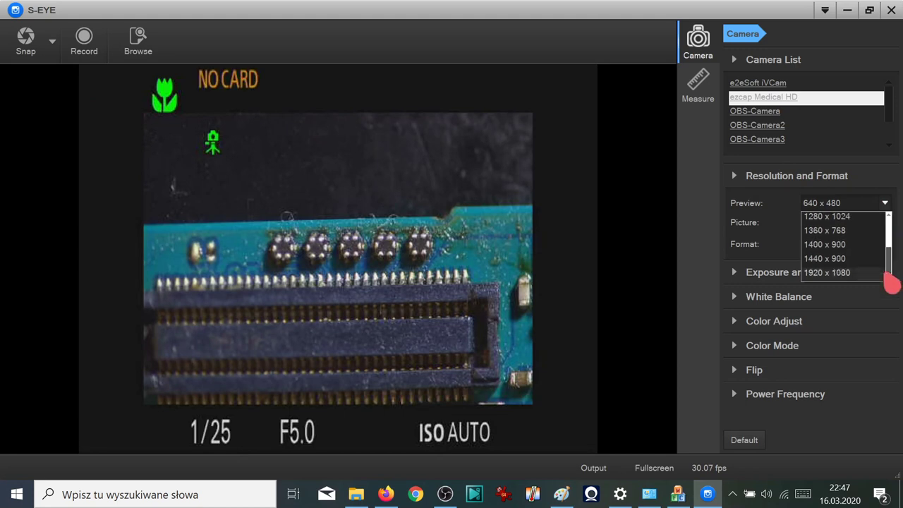
click(818, 274)
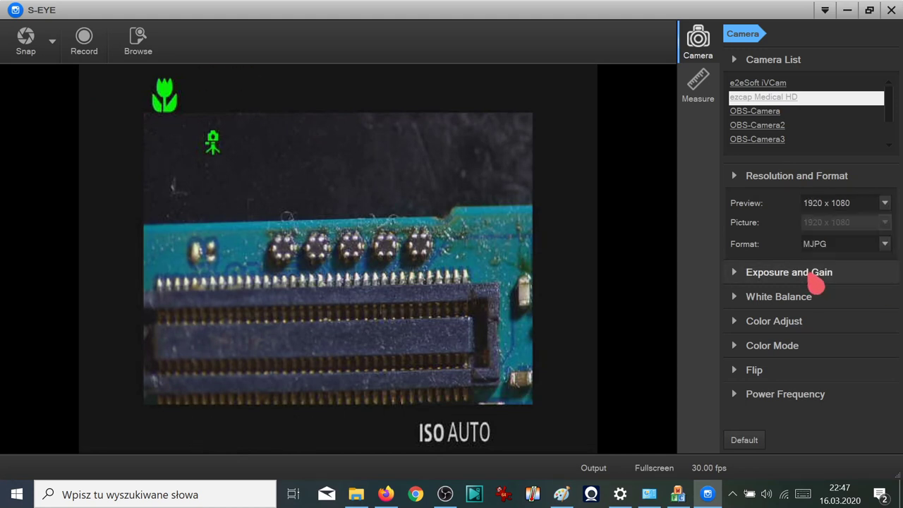
click(824, 247)
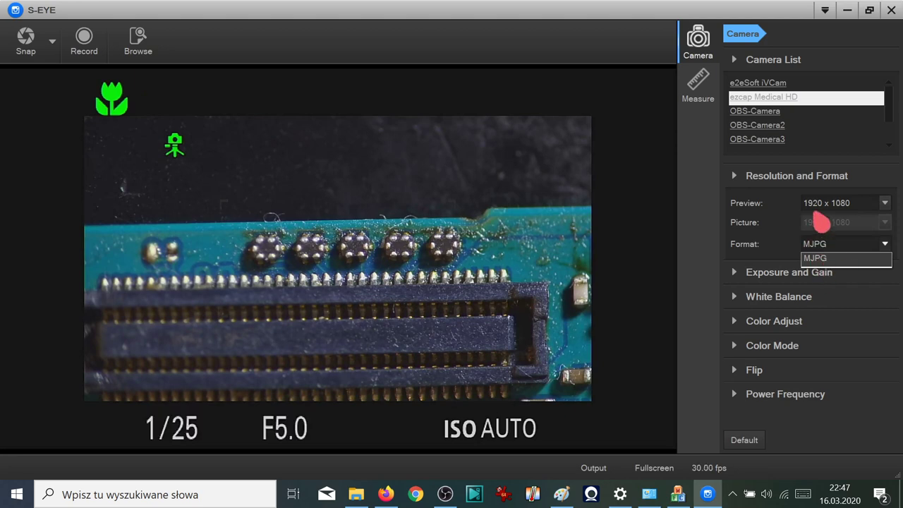
Step: Switch to Paint and replace the note's text with "only MJPEG...."
click(561, 494)
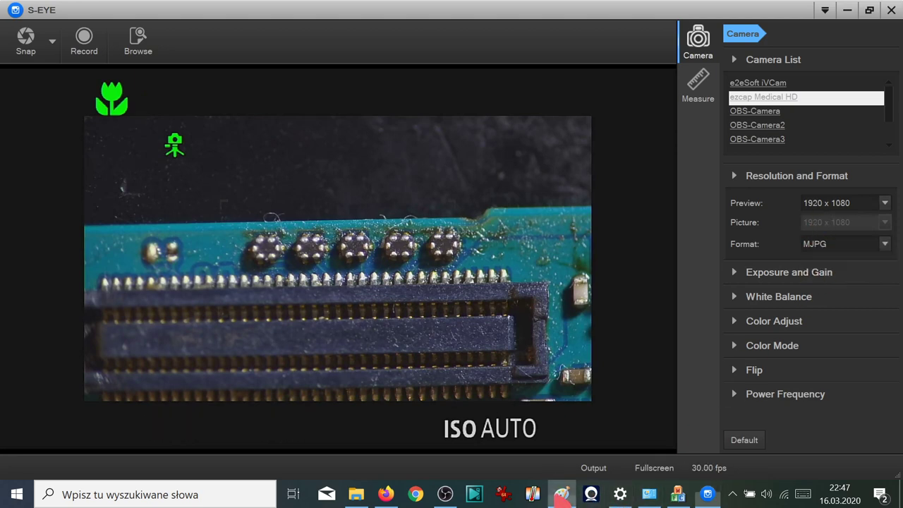
drag(573, 240, 204, 221)
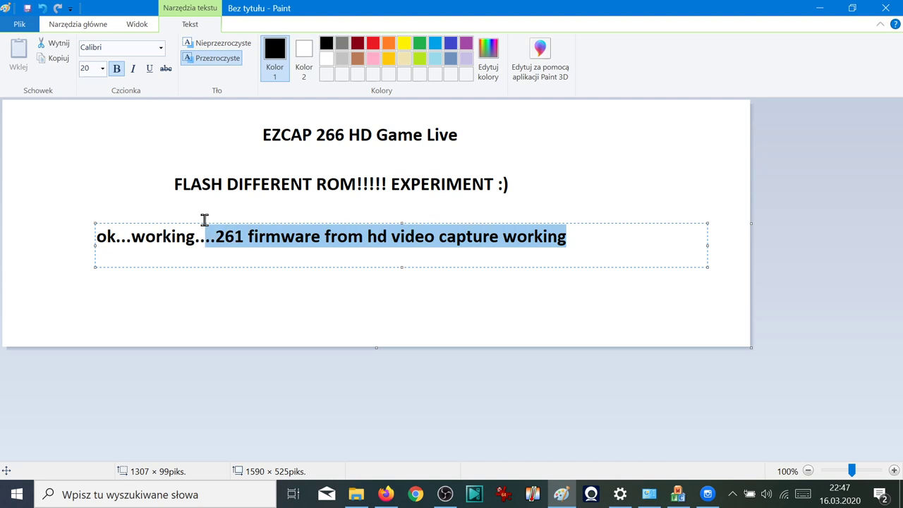
key(Delete)
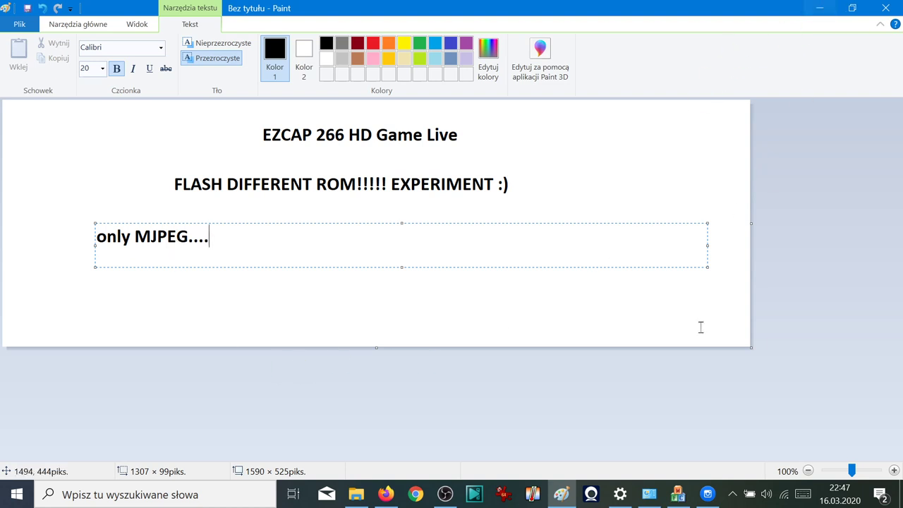
Step: Switch to S-EYE and try automatic exposure for the ezcap Medical HD camera, turning it on and off again
click(707, 493)
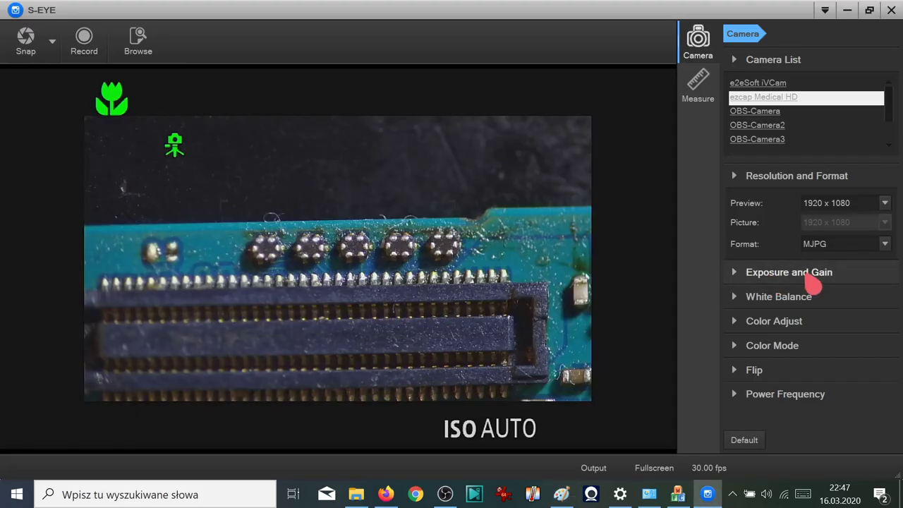
click(785, 278)
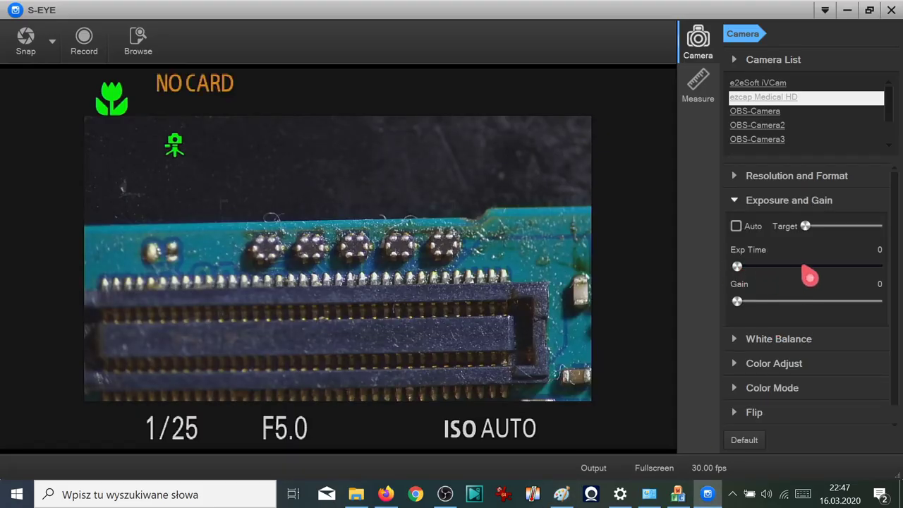
click(736, 227)
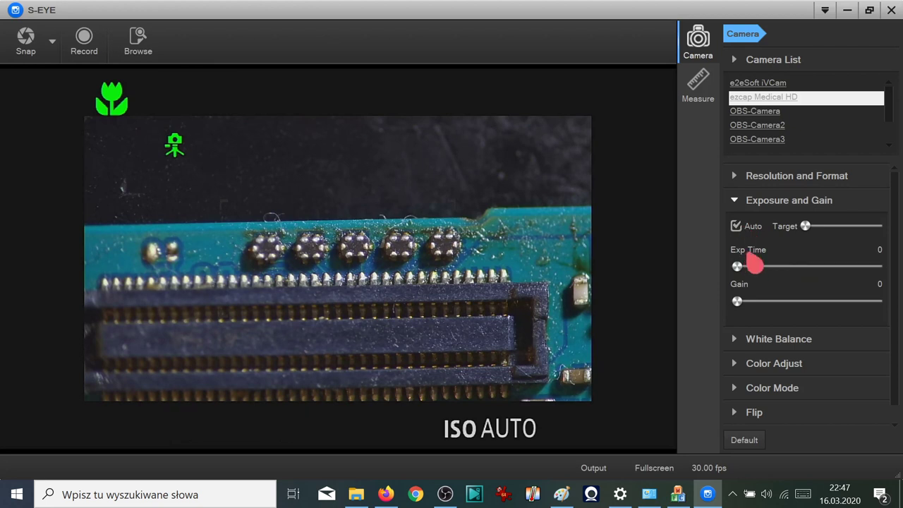
click(736, 226)
click(748, 205)
Step: Examine the camera's White Balance and Color Adjust settings
click(752, 226)
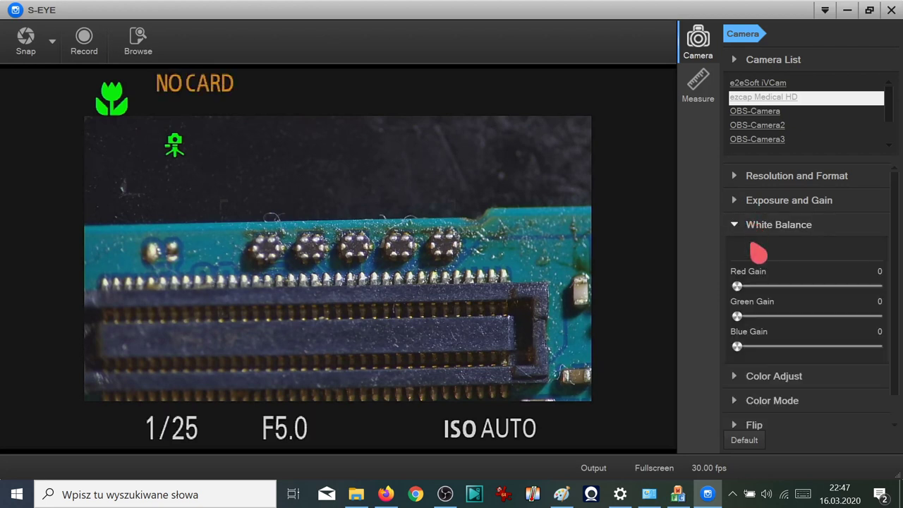
click(756, 233)
click(764, 253)
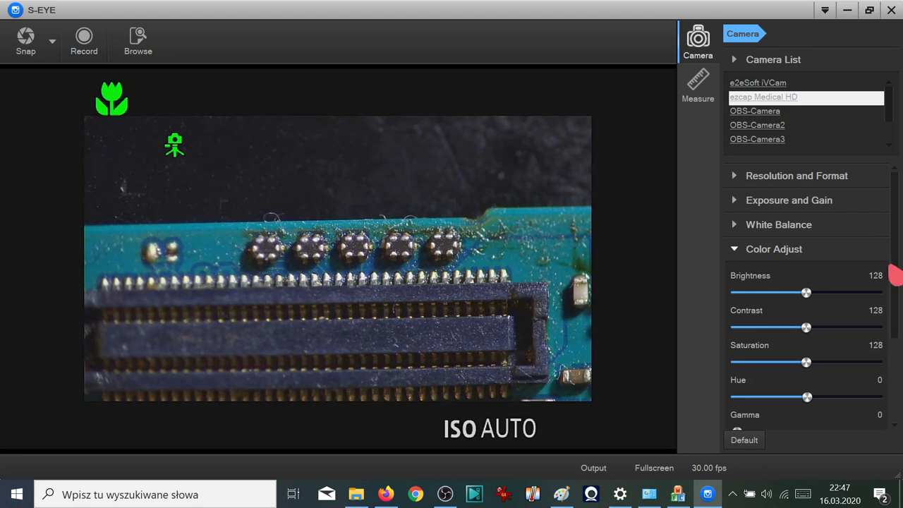
scroll(893, 261, down, 2)
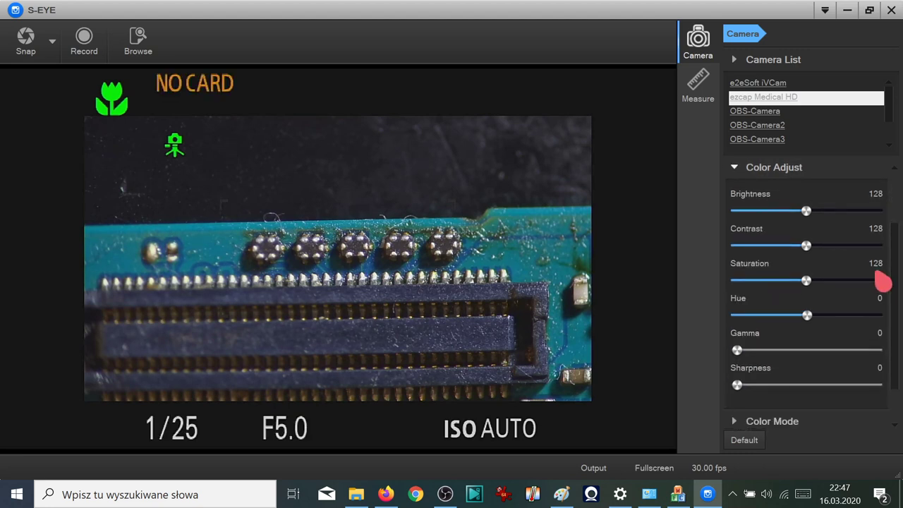
Step: Try the Monochrome and Negative color modes on the camera preview, returning the mode to Color
click(790, 423)
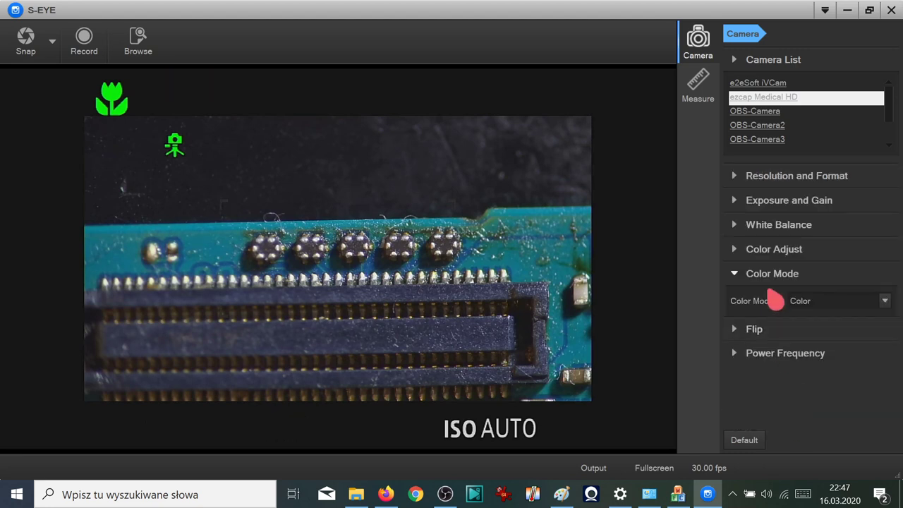
click(811, 301)
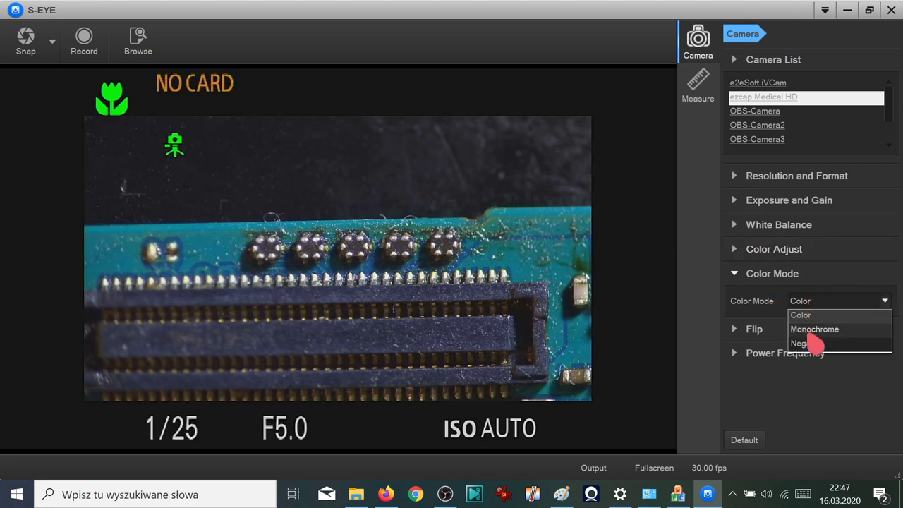
click(812, 330)
click(790, 302)
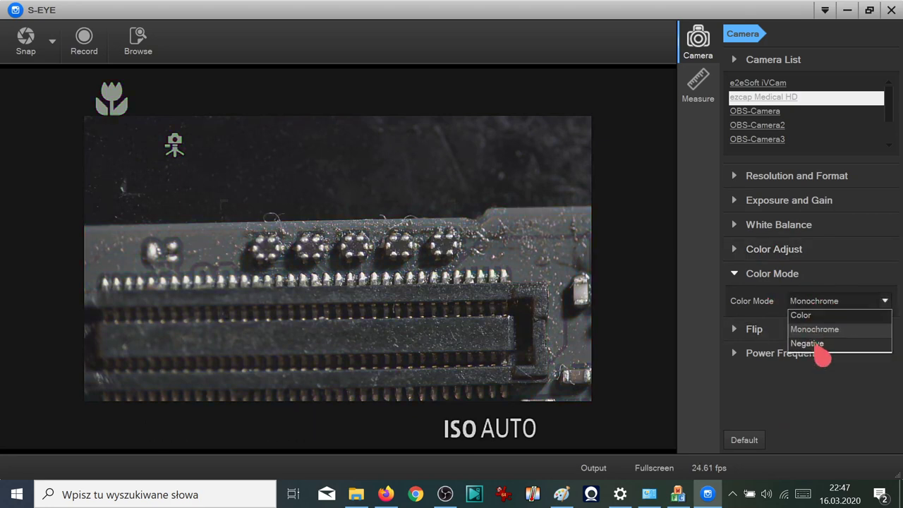
click(808, 344)
click(815, 302)
click(815, 315)
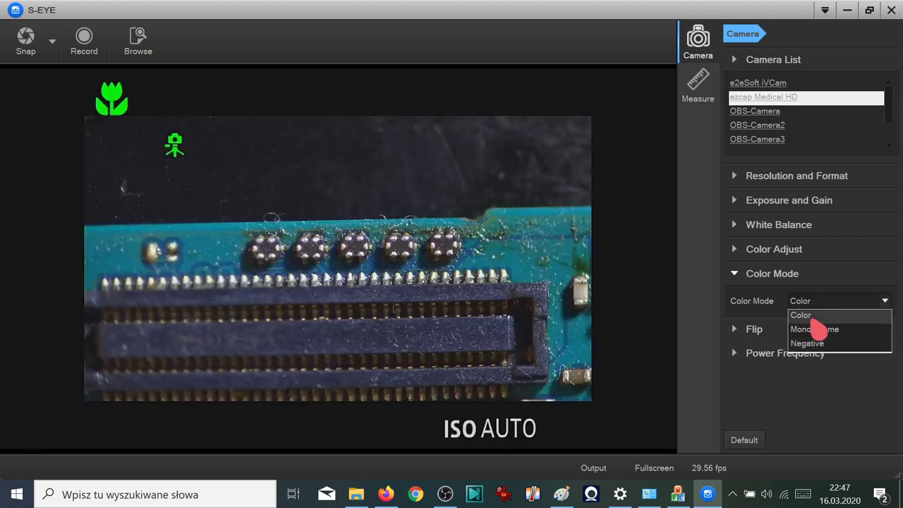
Step: Try the Mirror and Flip options on the camera preview, turning each one off again
click(811, 332)
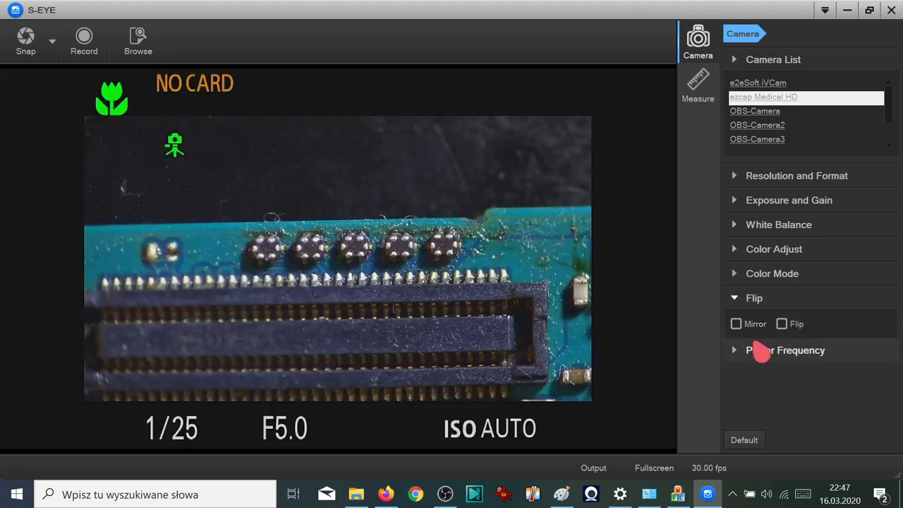
click(750, 325)
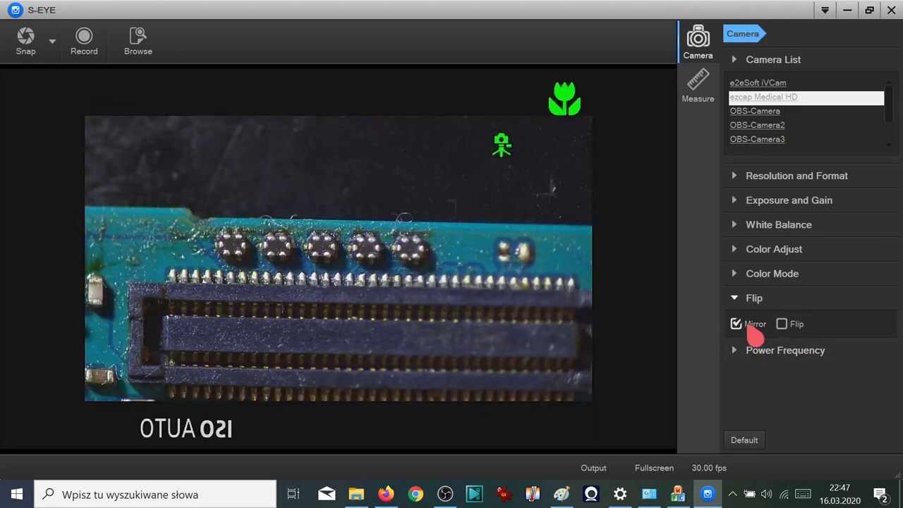
click(754, 329)
click(785, 325)
click(784, 325)
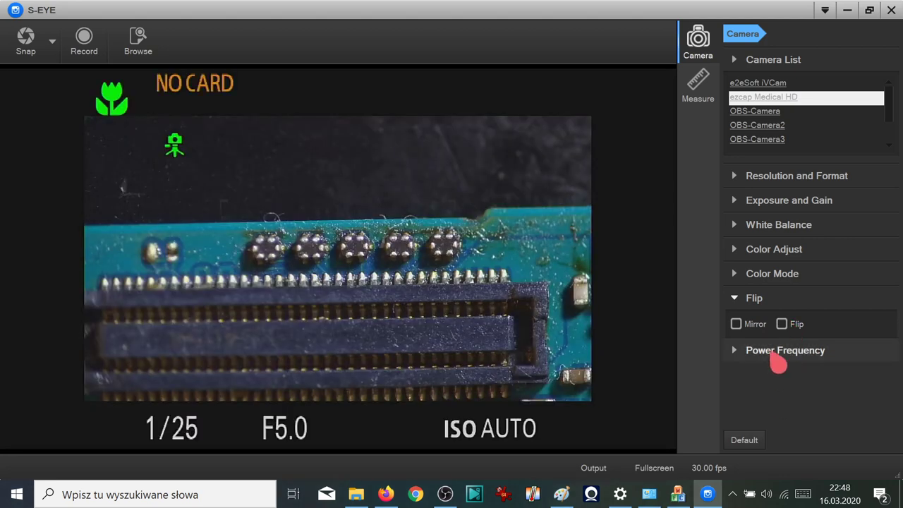
Step: Check the camera's Power Frequency setting and its Resolution and Format settings
click(786, 351)
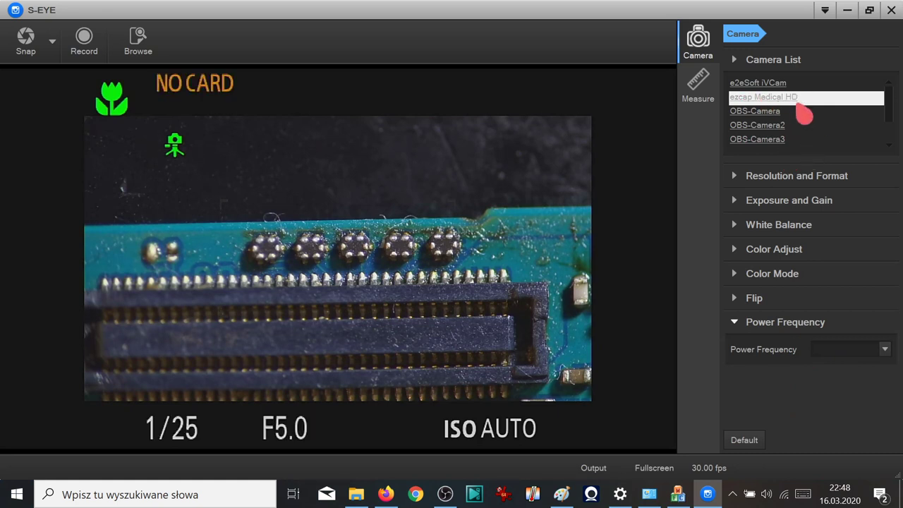
click(808, 176)
click(822, 215)
click(822, 215)
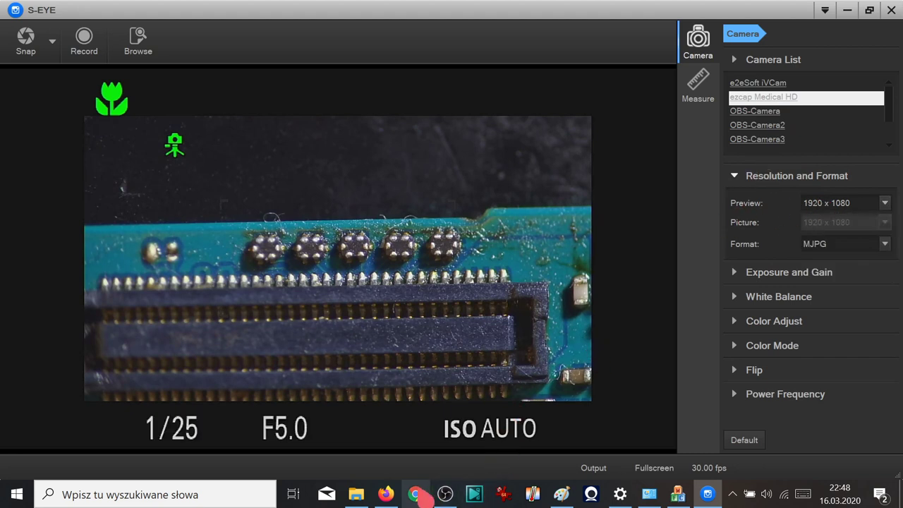
Step: Return to Paint and replace the note's text with "ok...go to GAming section firmware...."
mouse_move(474, 497)
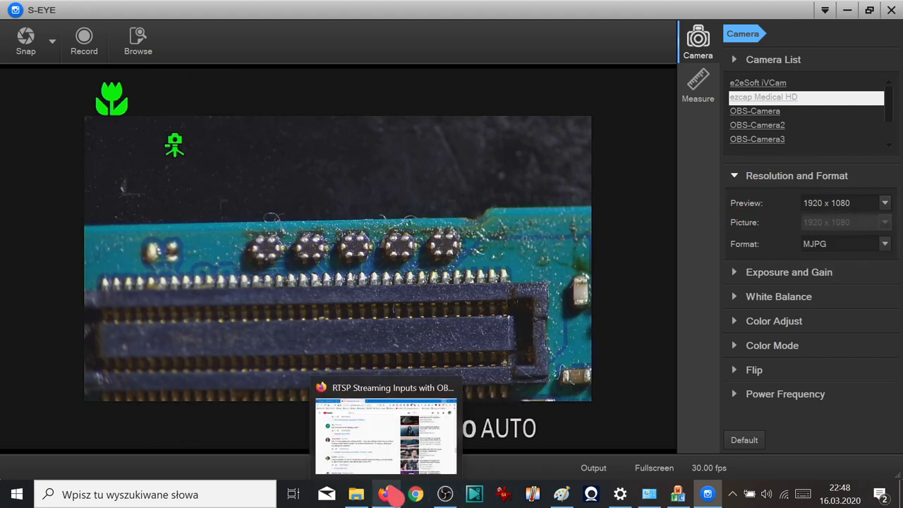
click(561, 494)
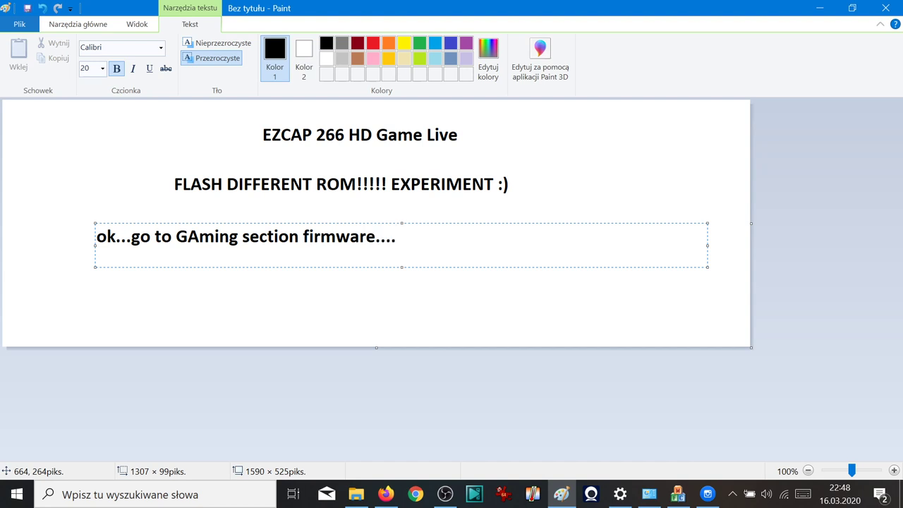
Step: Switch to File Explorer and open the Firmware folder inside Gaming Capture
click(353, 497)
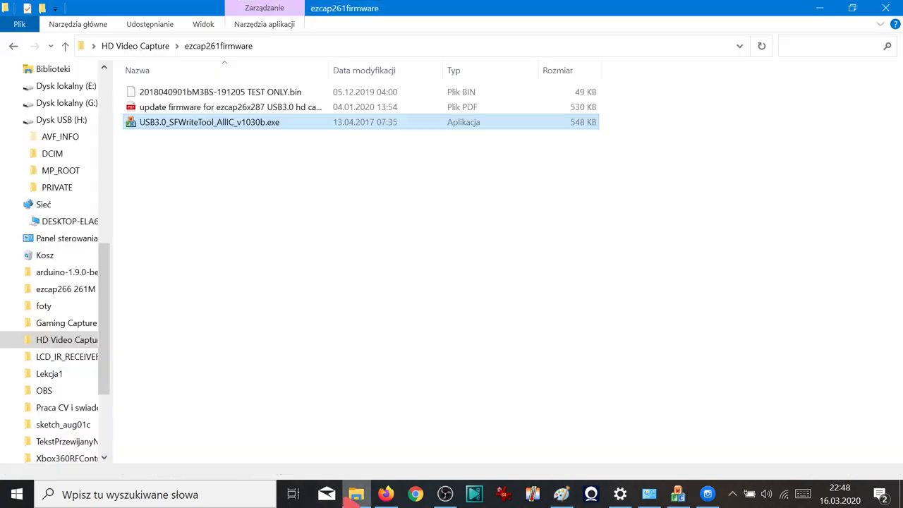
click(61, 327)
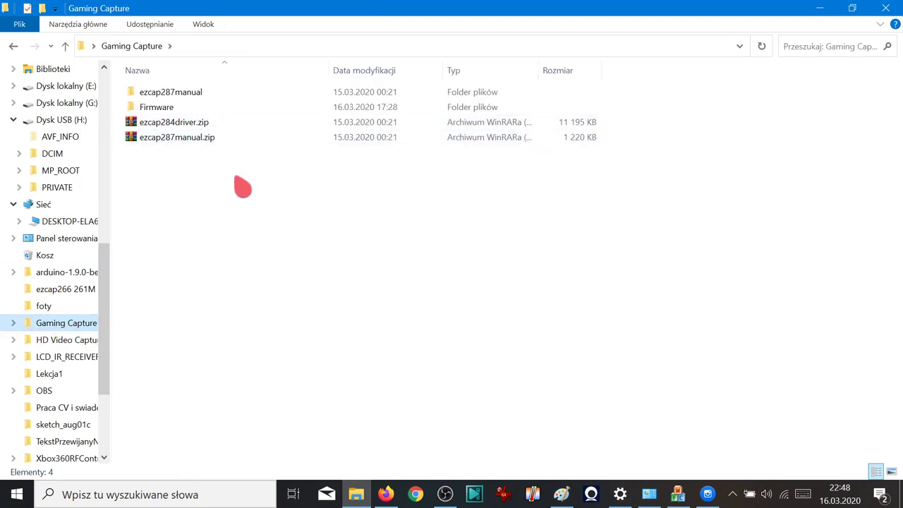
click(161, 111)
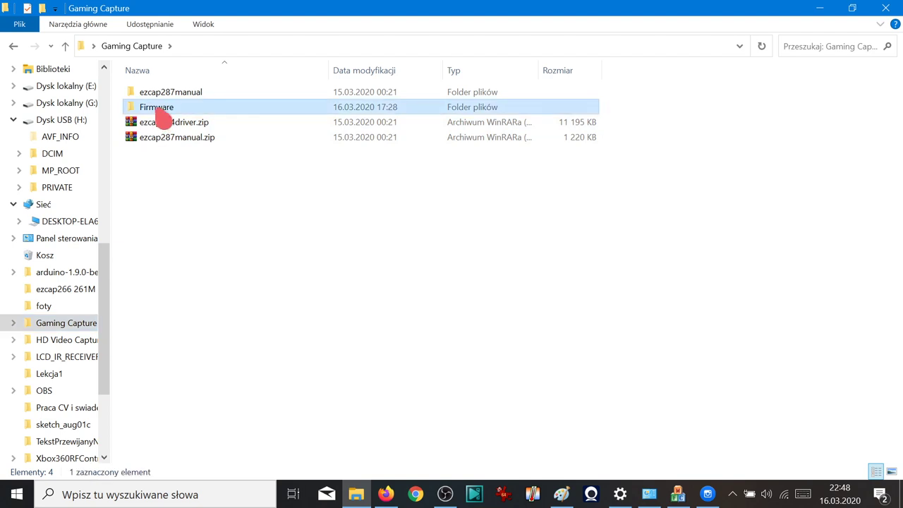
double_click(164, 113)
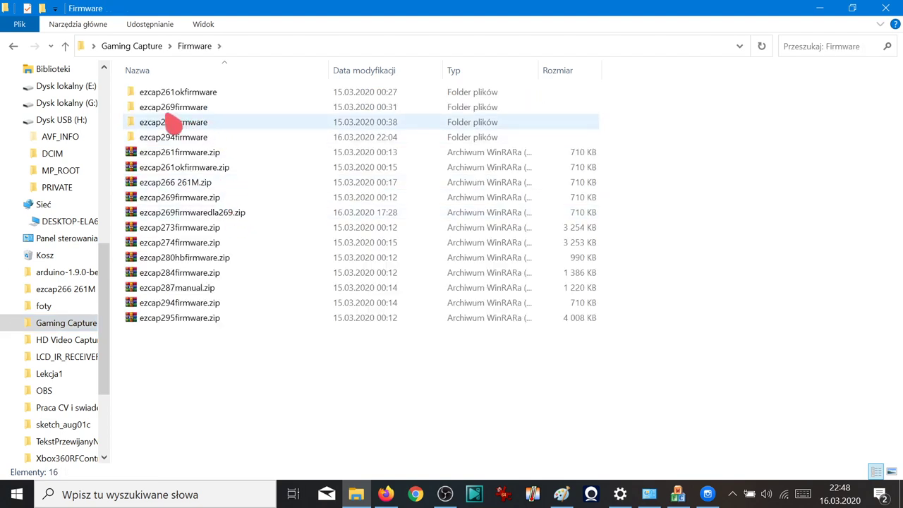
Step: Inspect the .bin file in the ezcap294firmware folder and return to the Firmware folder
click(185, 143)
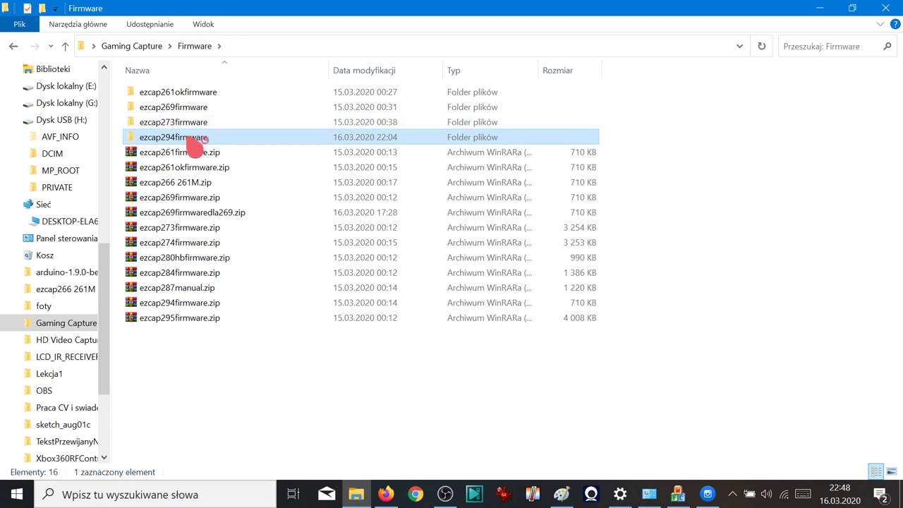
double_click(197, 141)
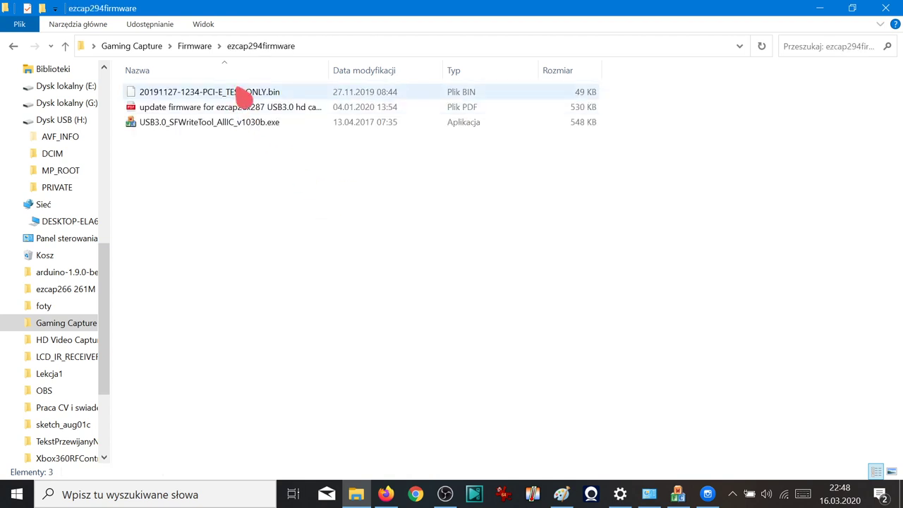
click(240, 95)
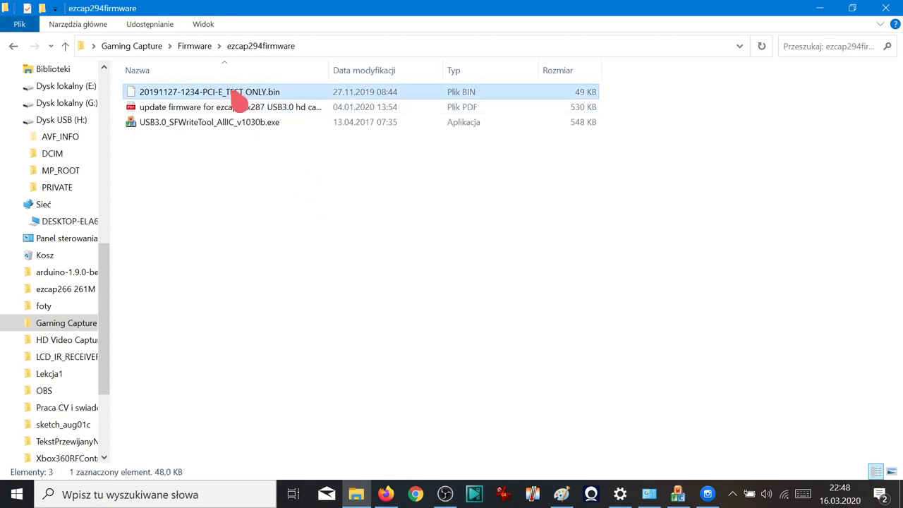
click(200, 48)
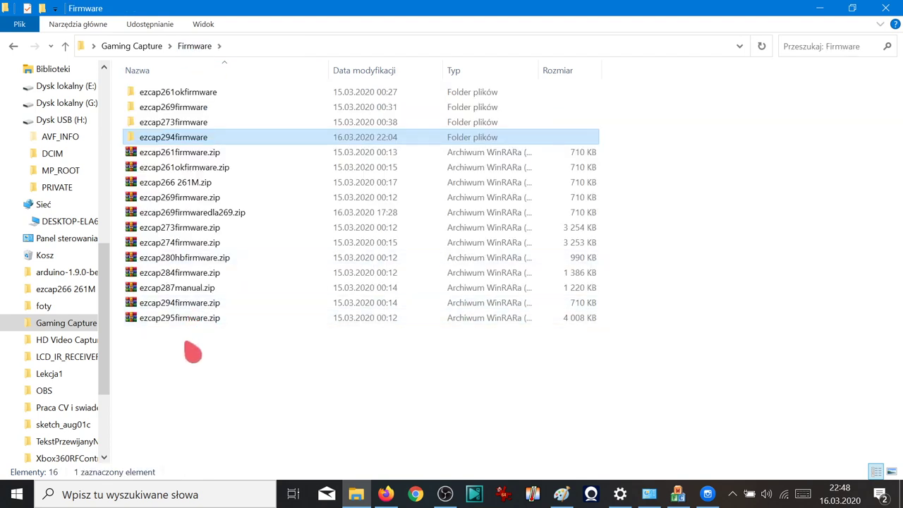
Step: Inspect the contents of the ezcap295firmware folder inside ezcap295firmware.zip and close the archive
click(173, 322)
key(Return)
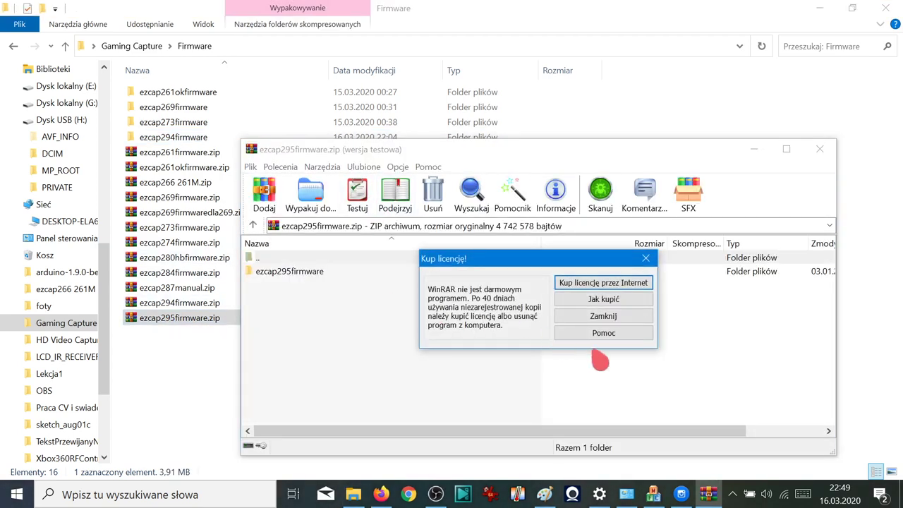
click(604, 316)
double_click(311, 273)
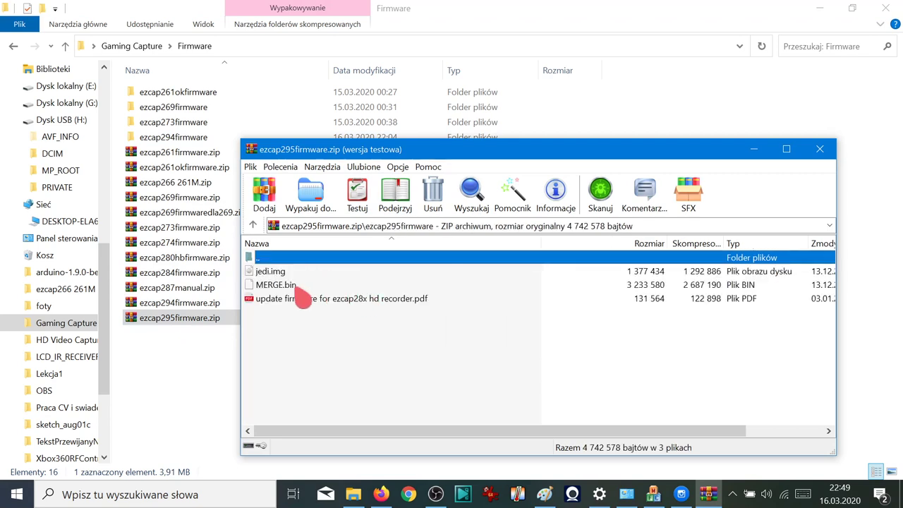
click(820, 149)
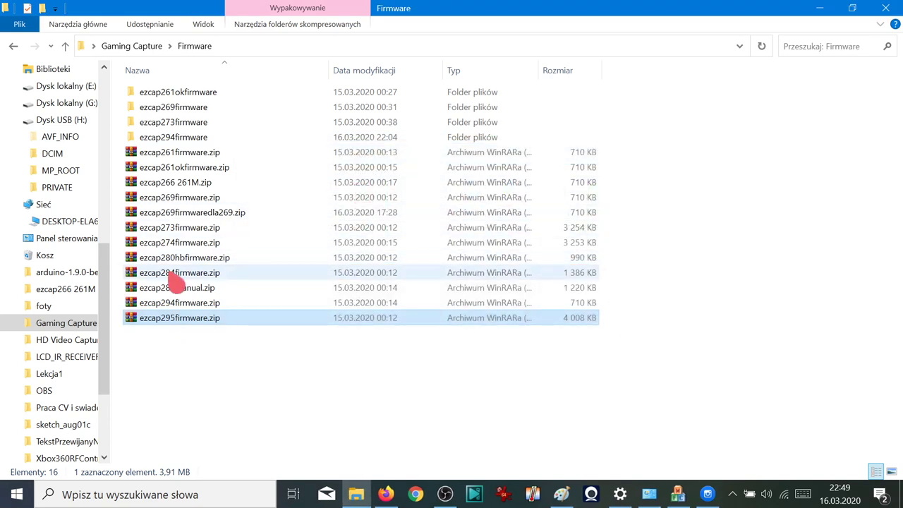
Step: Inspect the .bin firmware file inside ezcap269firmwaredla269.zip and close the archive
click(218, 214)
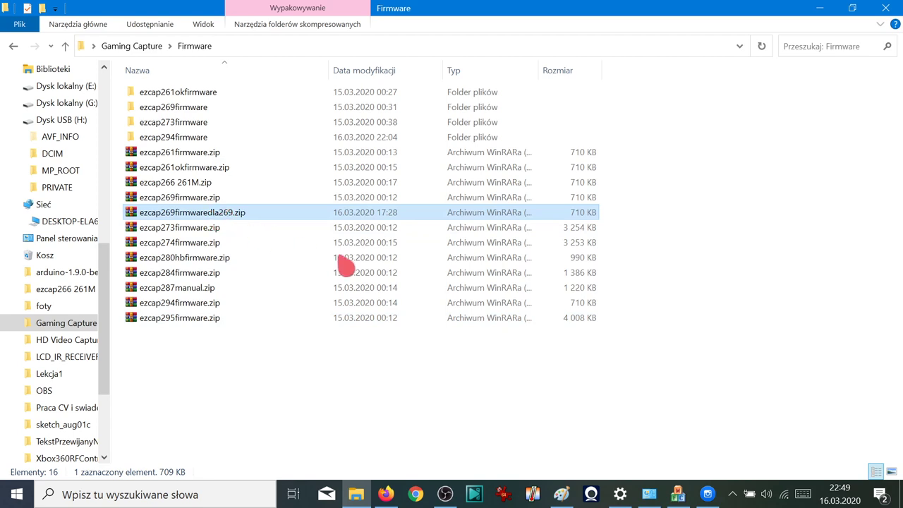
key(Return)
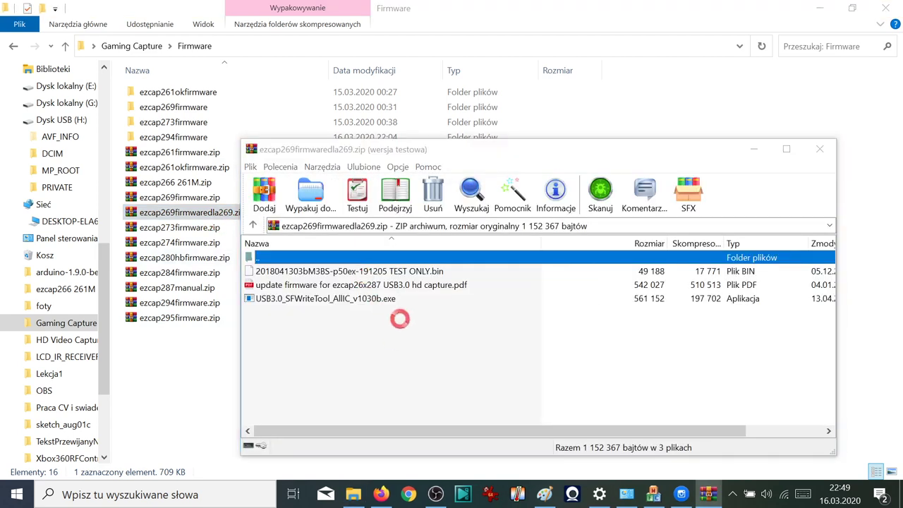
click(600, 369)
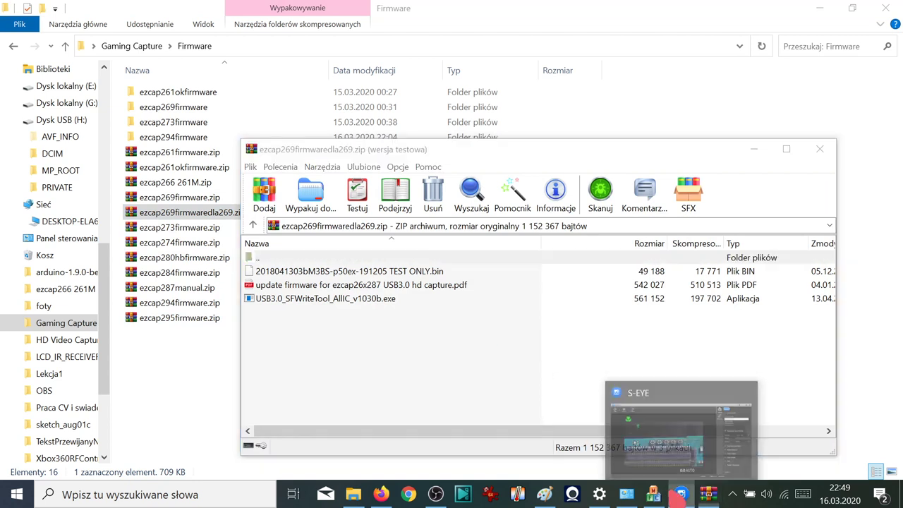
right_click(677, 496)
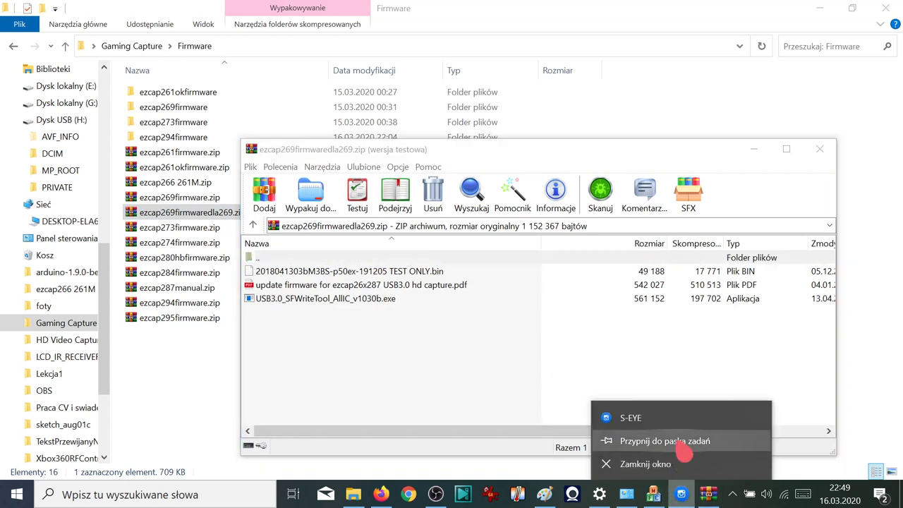
click(683, 446)
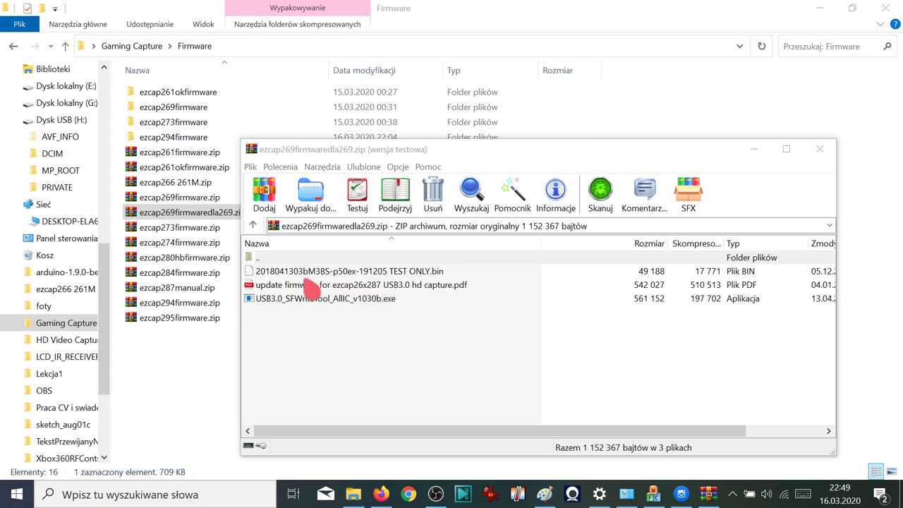
click(281, 272)
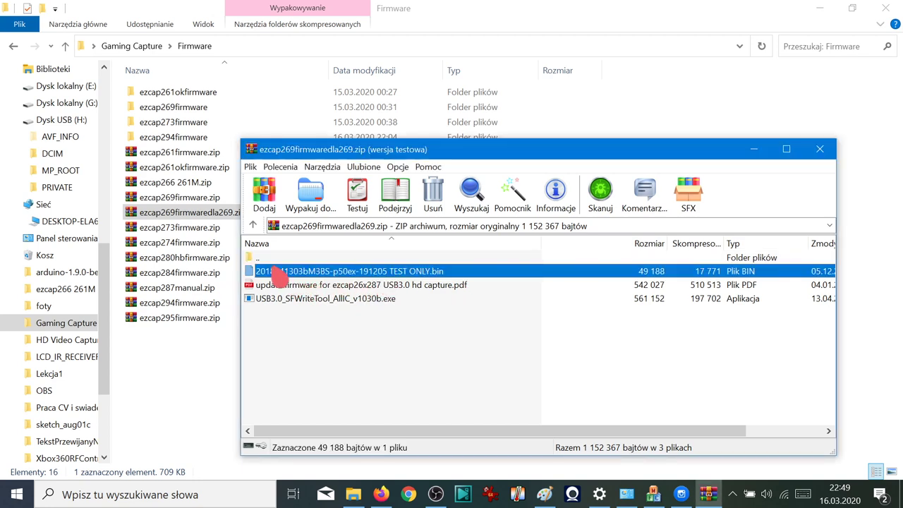
click(820, 149)
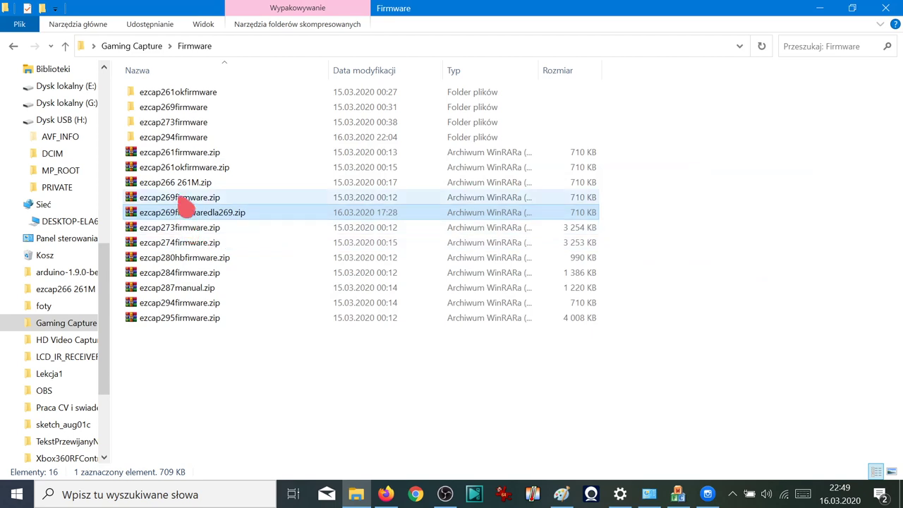
Step: Inspect the files inside ezcap269firmware.zip for comparison and close the archive
double_click(185, 200)
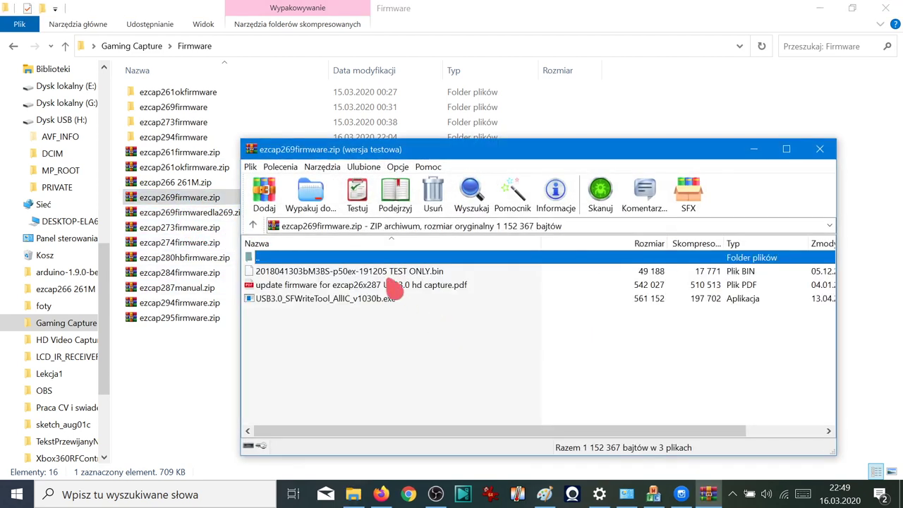
click(653, 316)
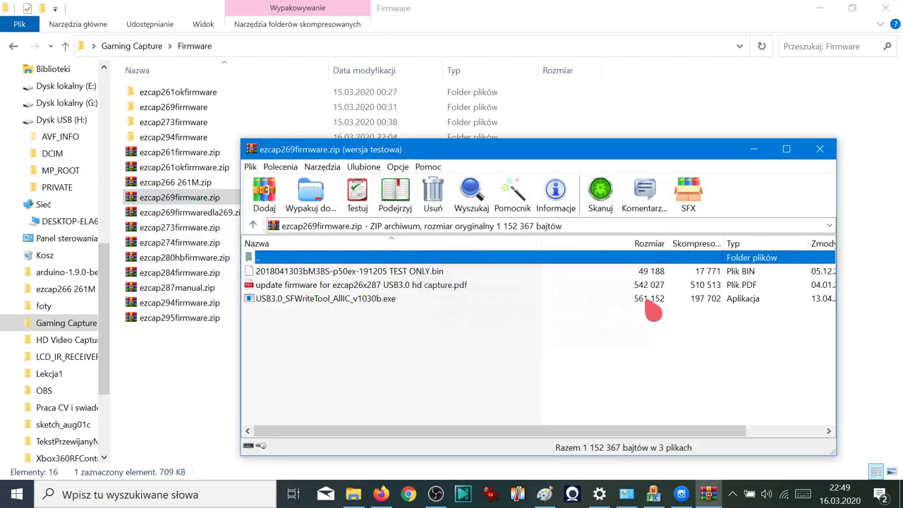
click(820, 148)
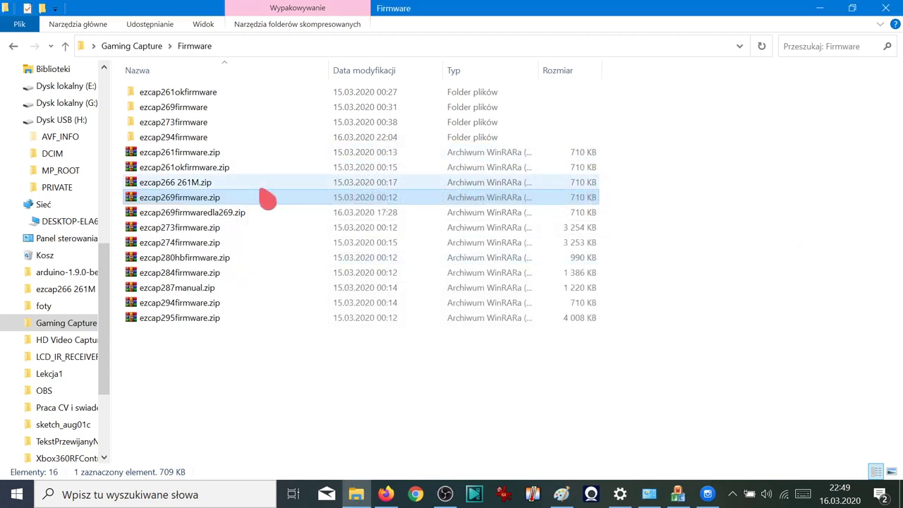
Step: Inspect the .bin firmware file inside ezcap266 261M.zip and close the archive
click(198, 183)
click(233, 213)
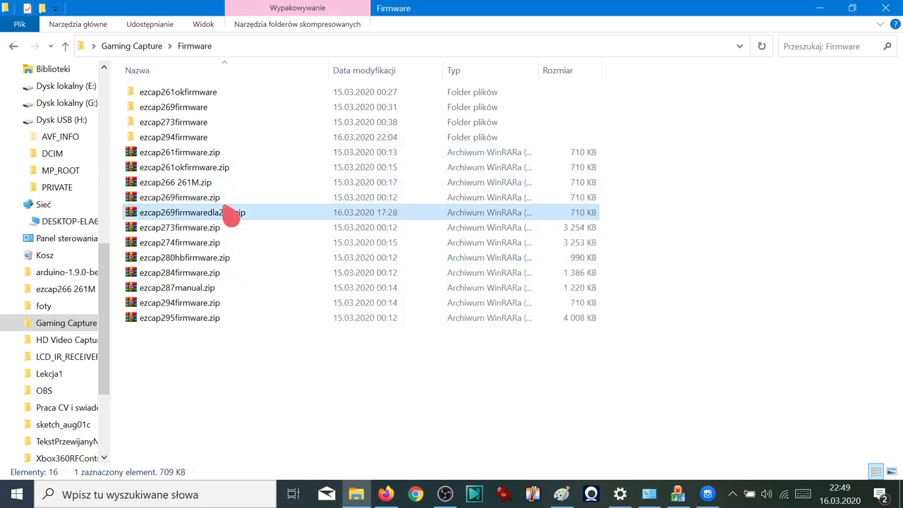
click(210, 189)
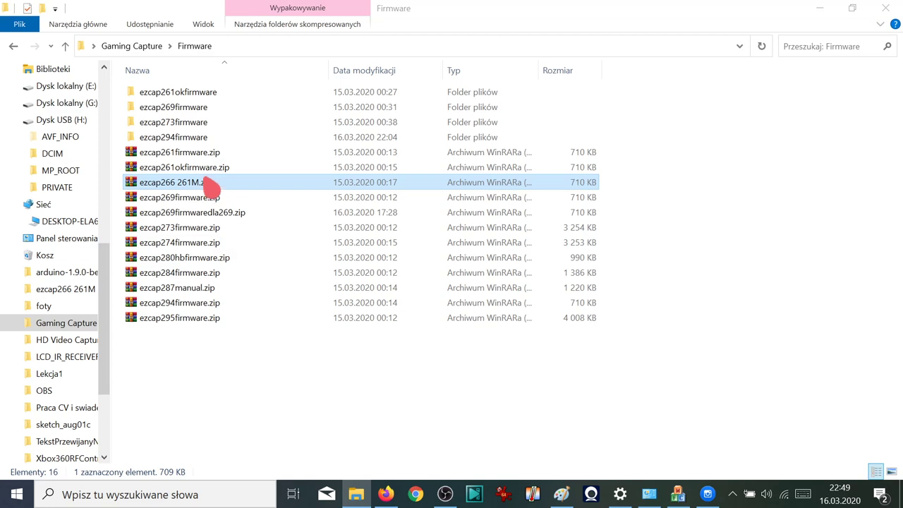
click(720, 23)
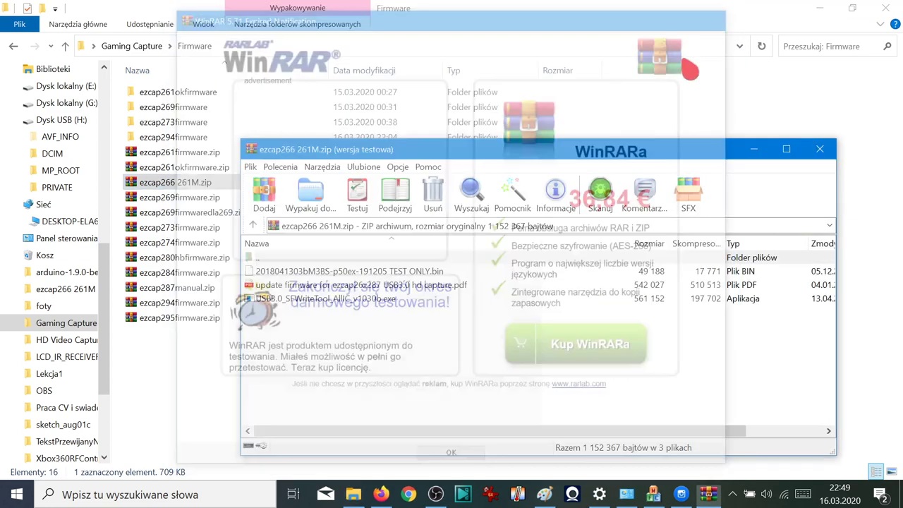
click(328, 273)
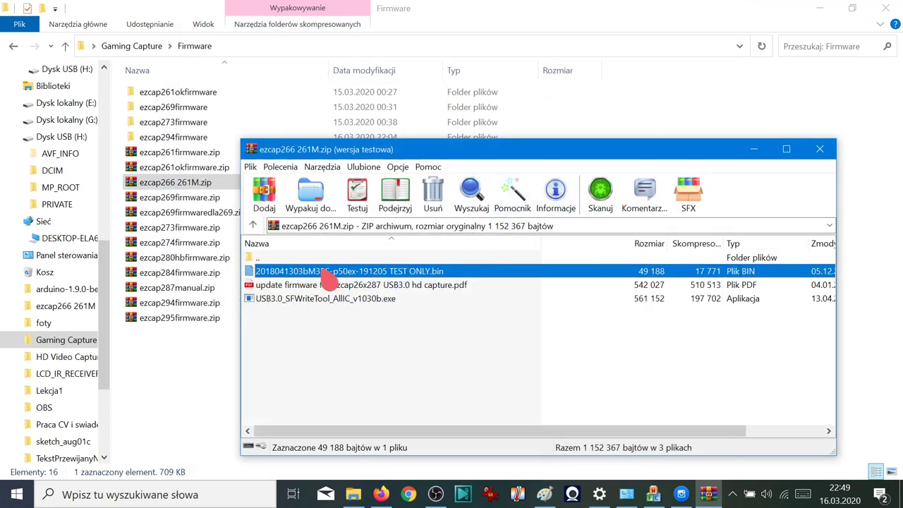
click(825, 149)
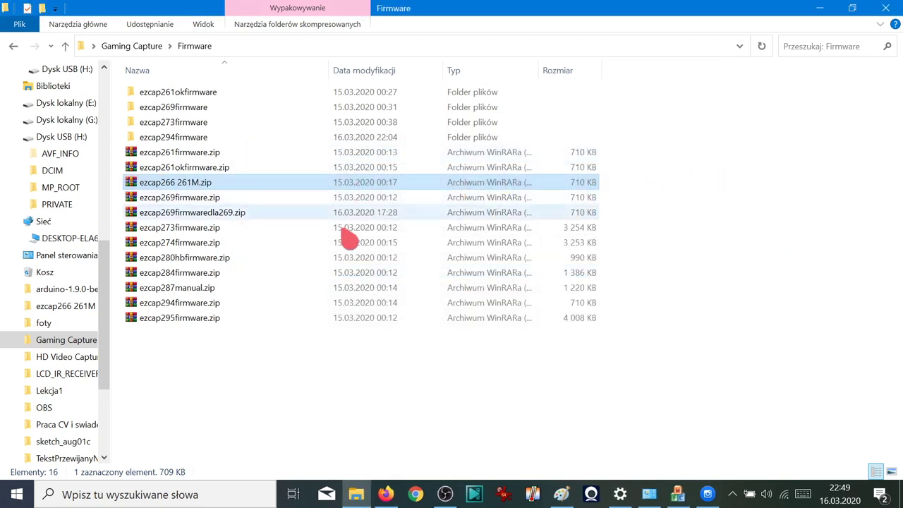
Step: Extract ezcap266 261M.zip into its own folder within Firmware and open the ezcap266 261M folder
right_click(188, 185)
click(295, 140)
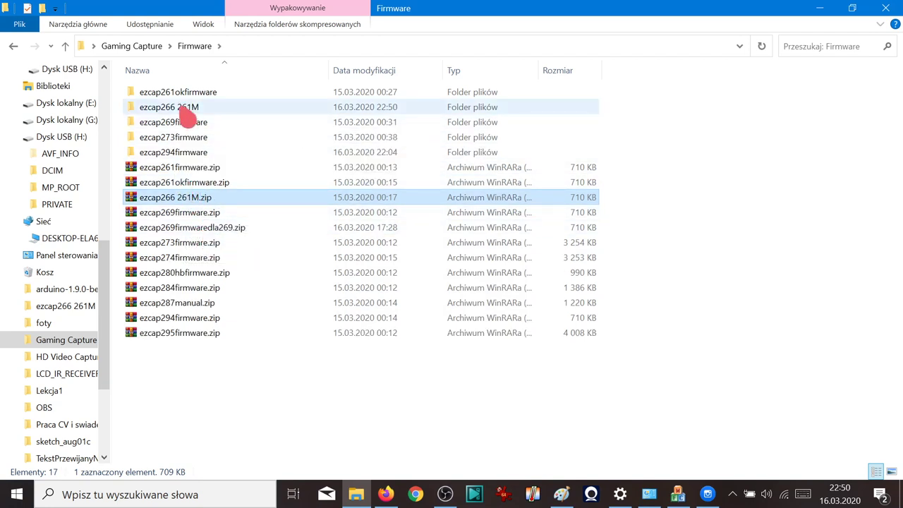
click(185, 110)
double_click(192, 111)
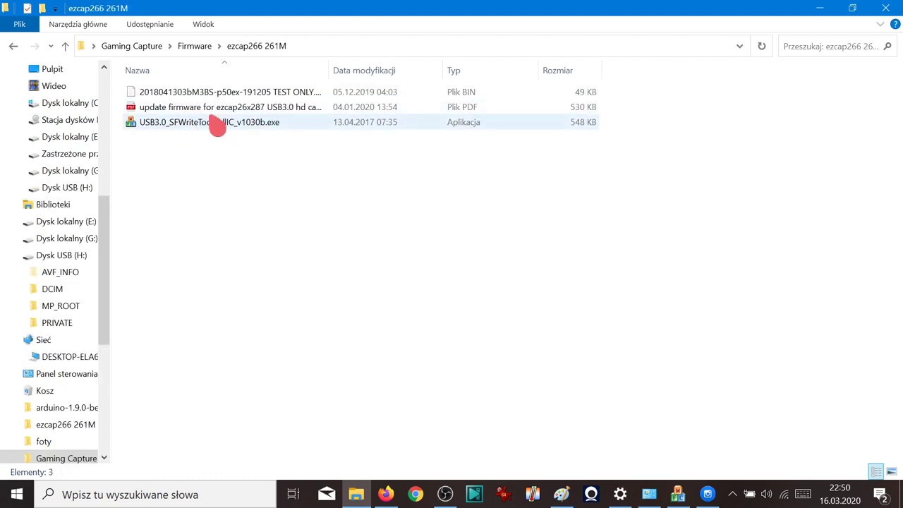
Step: Close the already running Serial Flash Write Tool and launch USB3.0_SFWriteTool_AllIC_v1030b.exe from the ezcap266 261M folder
click(681, 493)
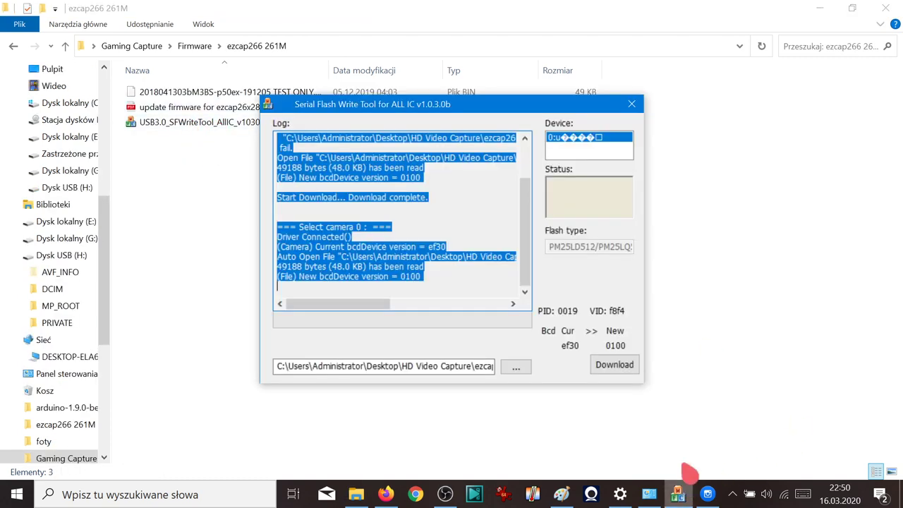
click(632, 106)
click(238, 135)
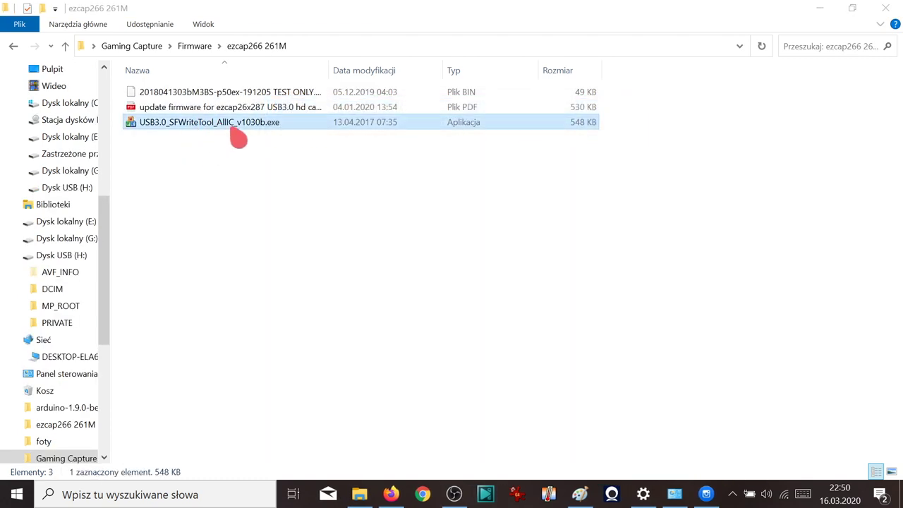
click(237, 134)
key(Return)
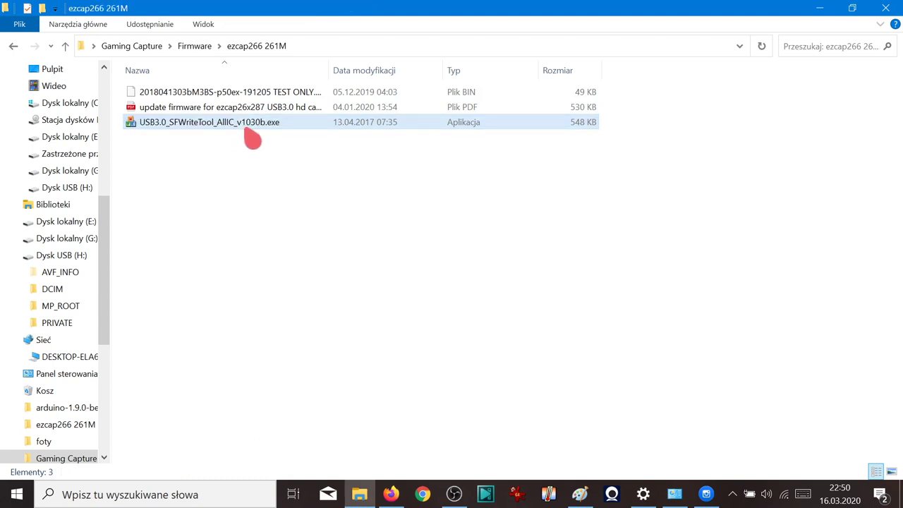
key(Return)
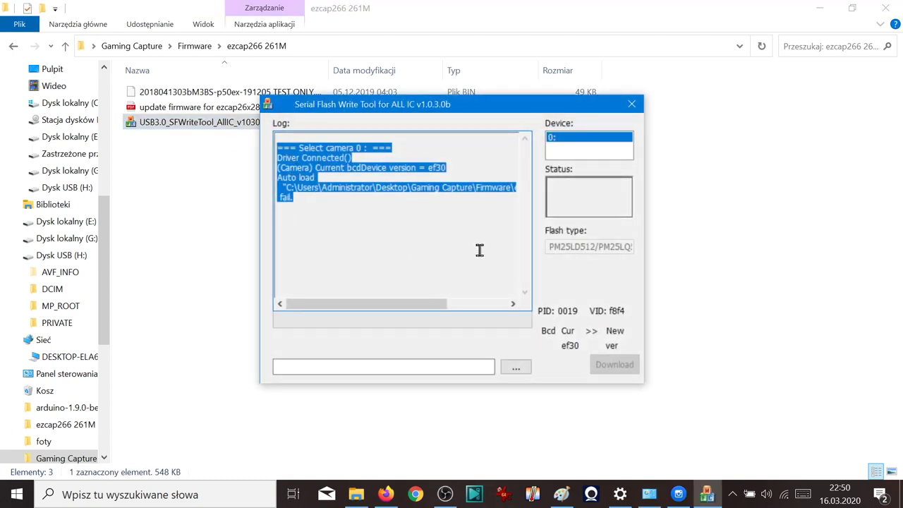
click(518, 369)
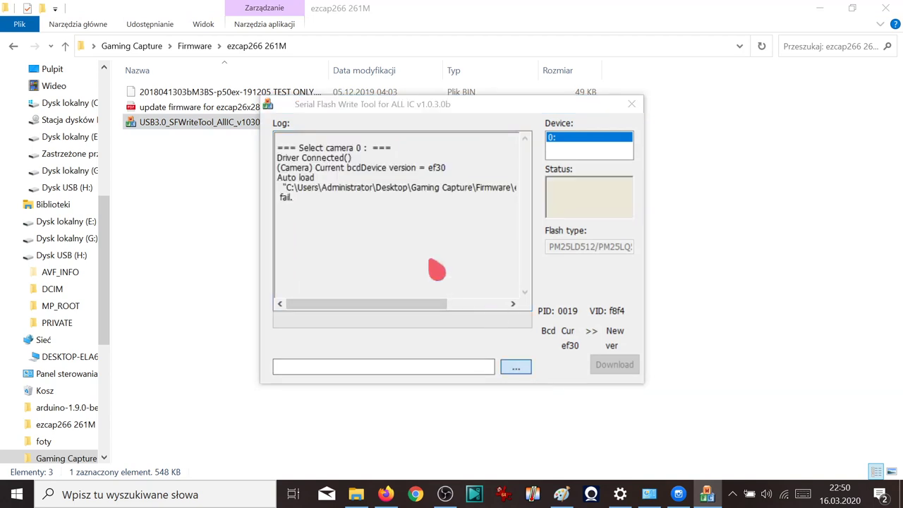
click(405, 147)
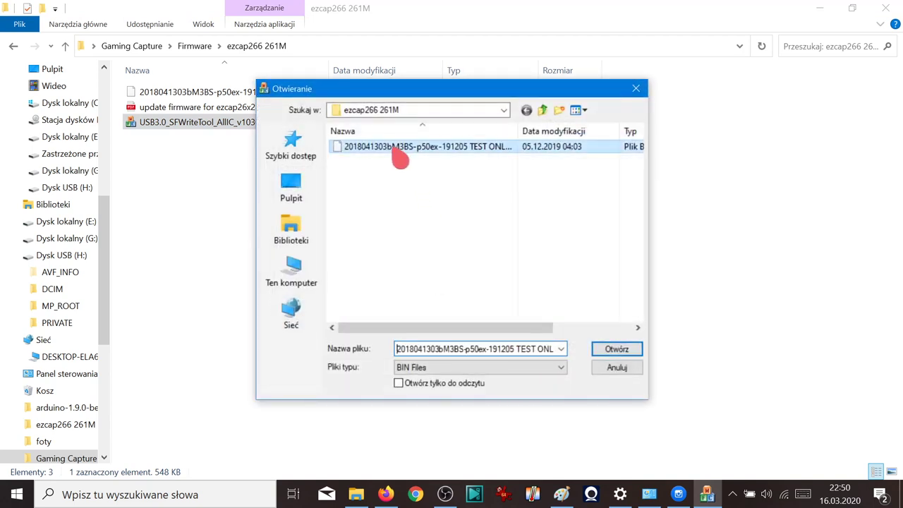
click(607, 349)
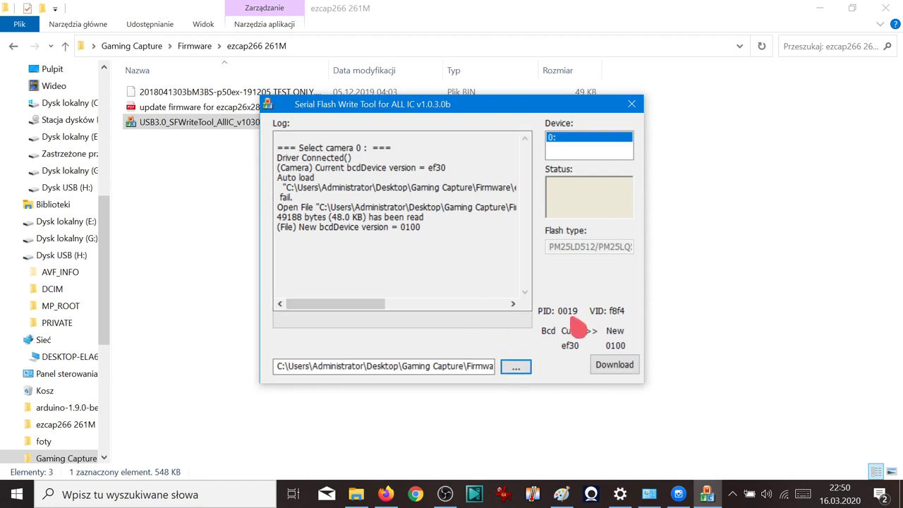
click(615, 365)
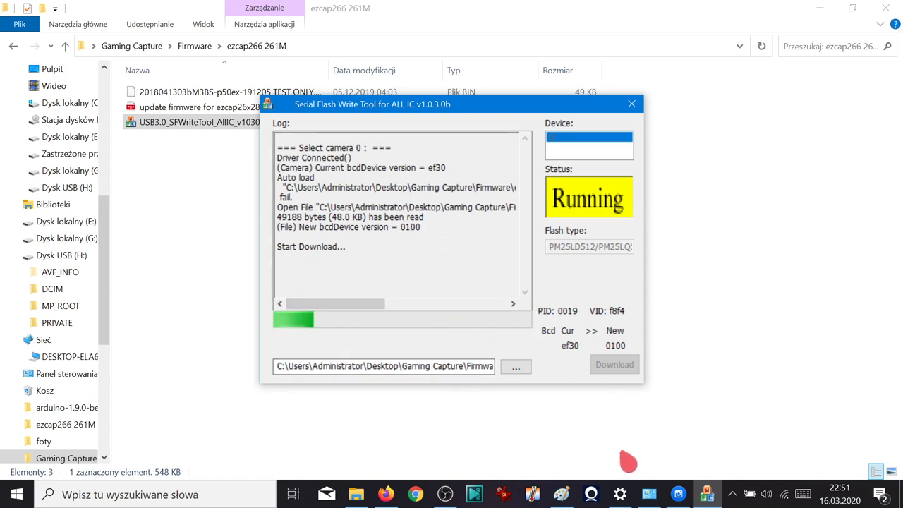
Step: Switch to Windows Settings and check the list of connected devices for the capture device
click(619, 494)
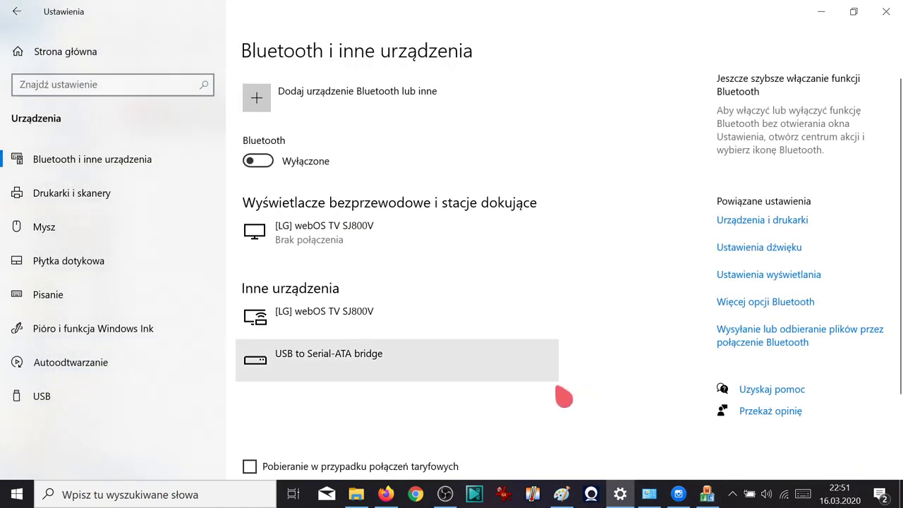
scroll(439, 423, down, 5)
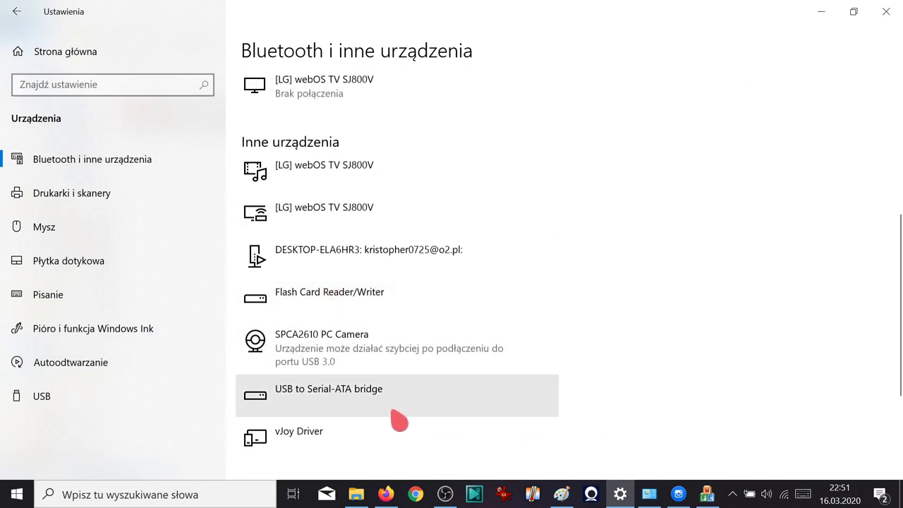
scroll(391, 369, down, 1)
scroll(391, 369, up, 6)
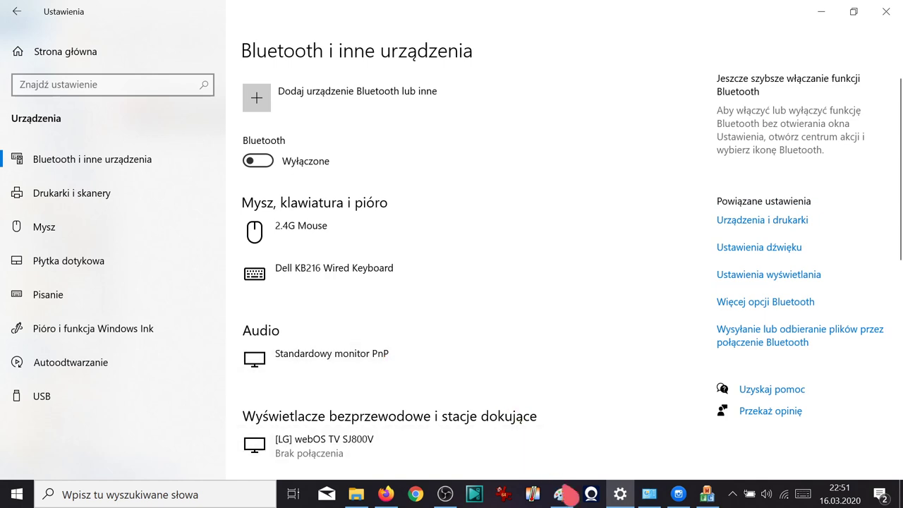
Step: Check the firmware download's status in the Serial Flash Write Tool, switching briefly to File Explorer and back
click(706, 494)
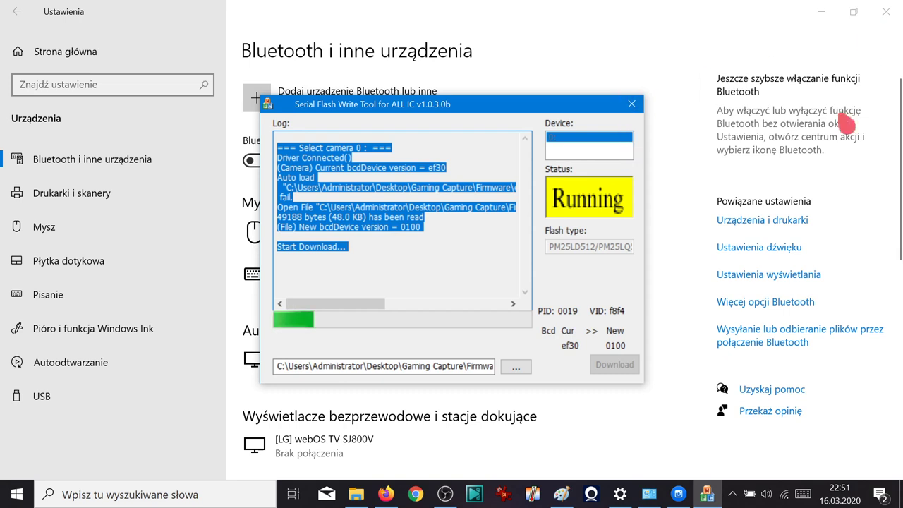
click(355, 494)
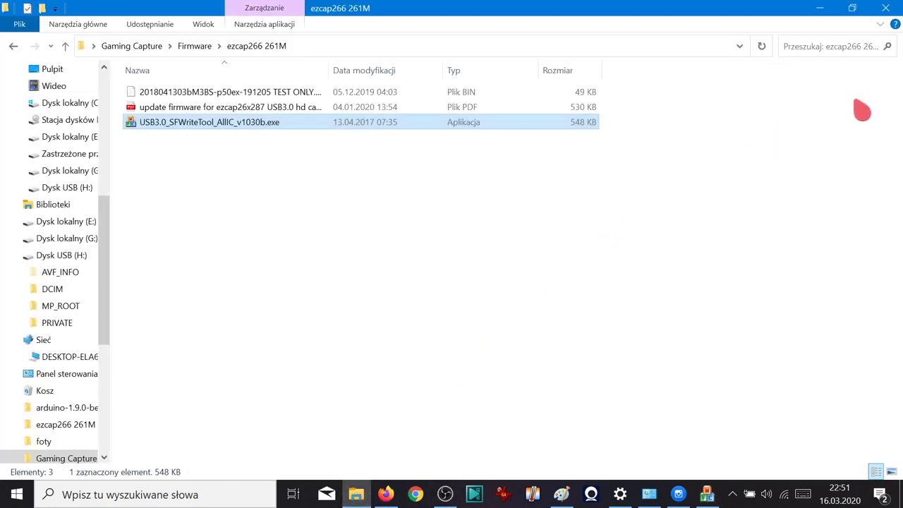
mouse_move(707, 494)
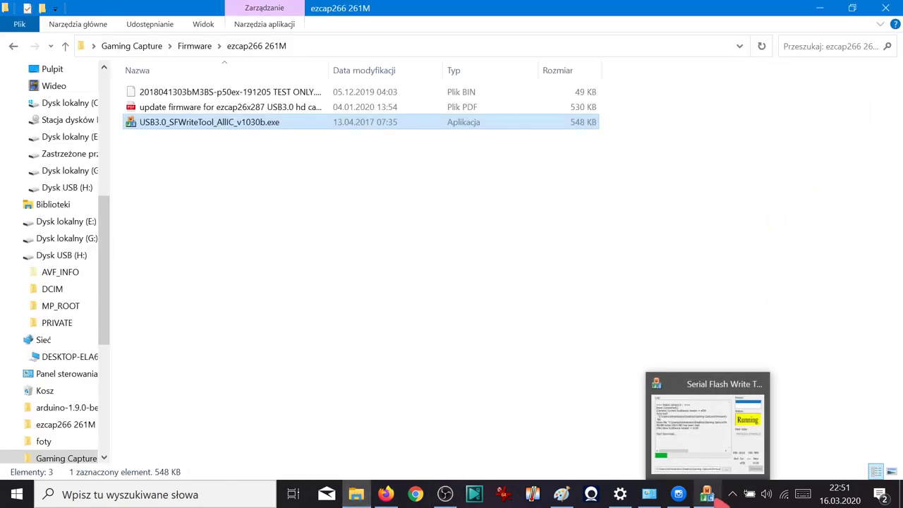
click(708, 494)
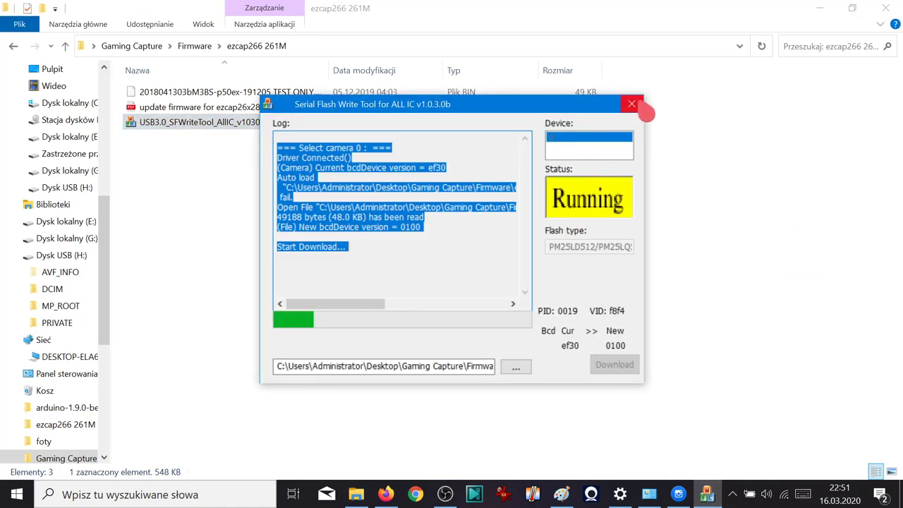
Step: Close the running Serial Flash Write Tool and relaunch USB3.0_SFWriteTool_AllIC_v1030b.exe from the ezcap266 261M folder, restarting it twice
click(633, 105)
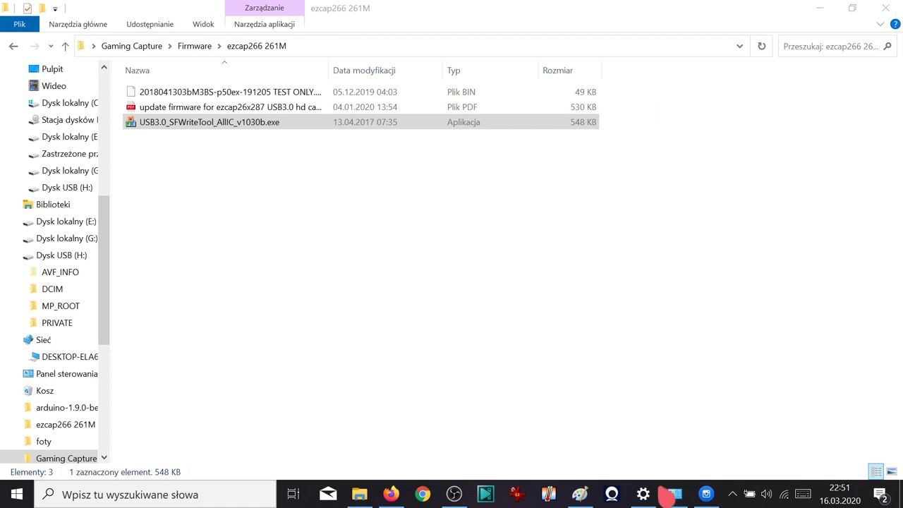
click(229, 128)
double_click(235, 138)
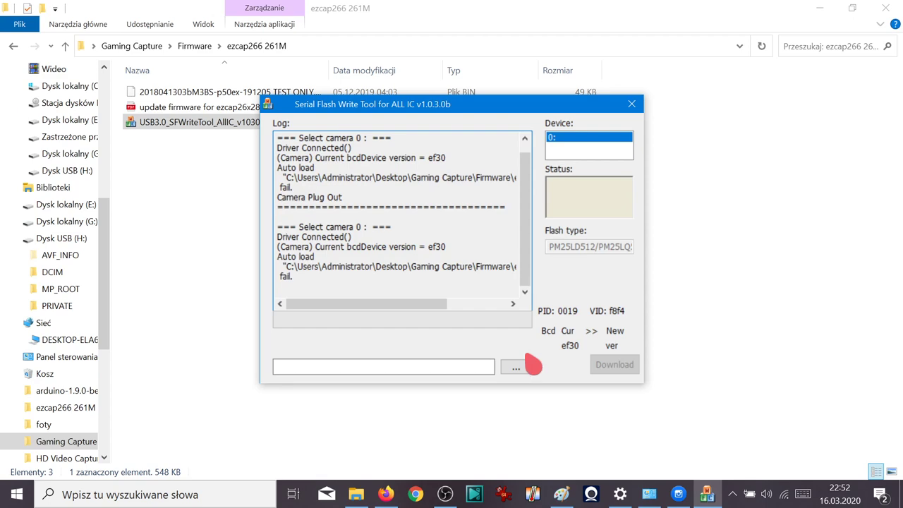
click(631, 104)
double_click(234, 132)
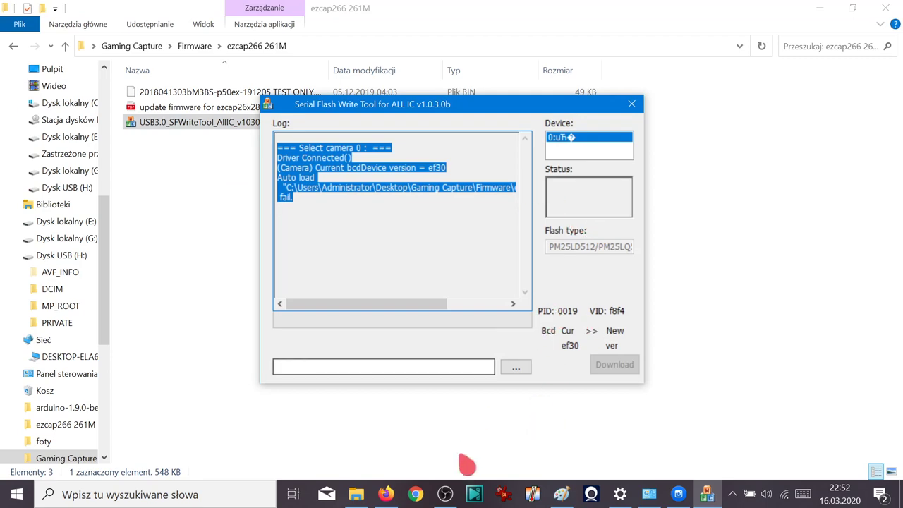
Step: Switch to OBS, add a new video capture device source to the Desktop scene and check its list of available devices
click(445, 494)
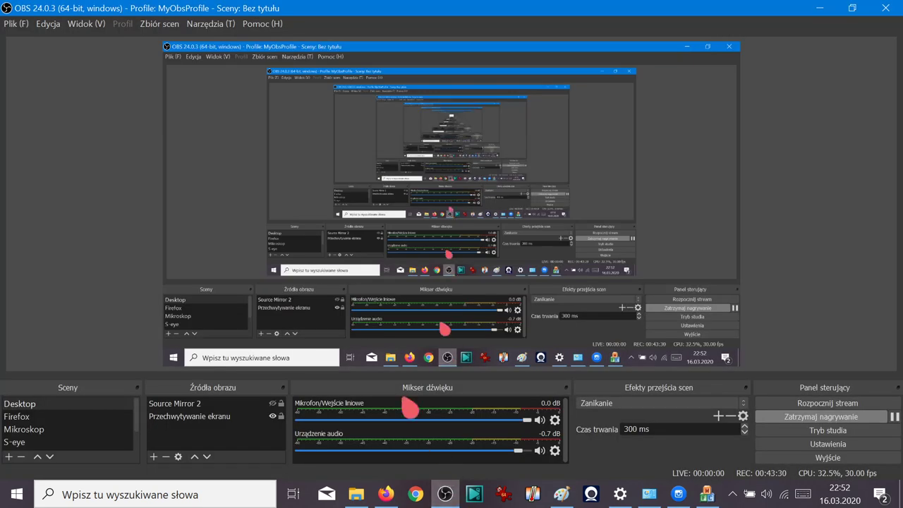
click(153, 456)
click(252, 397)
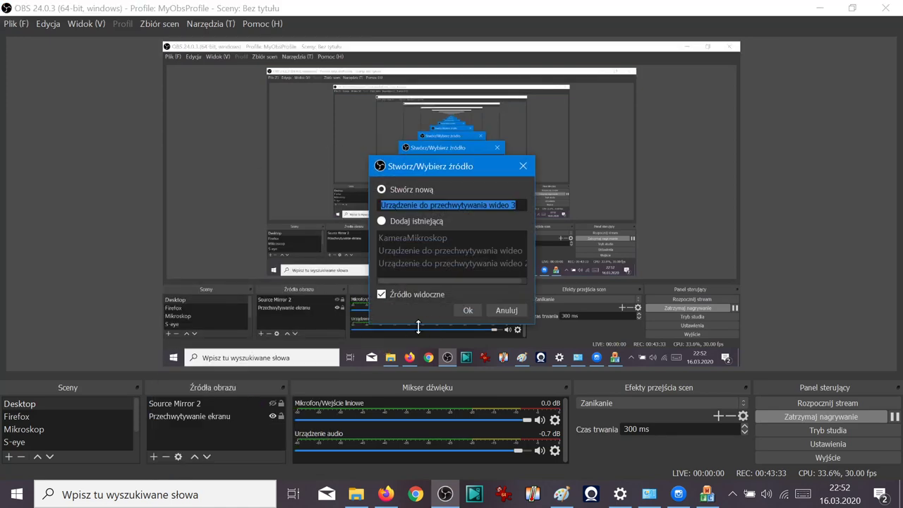
click(466, 311)
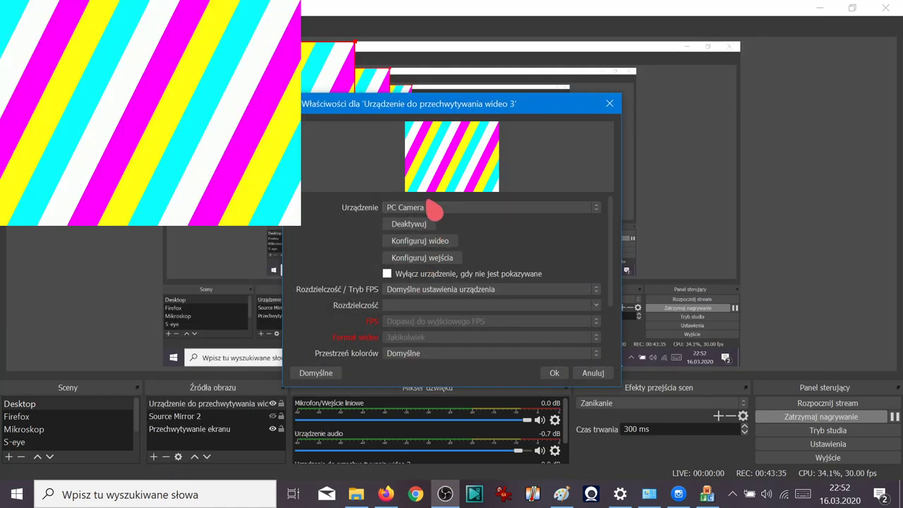
click(432, 207)
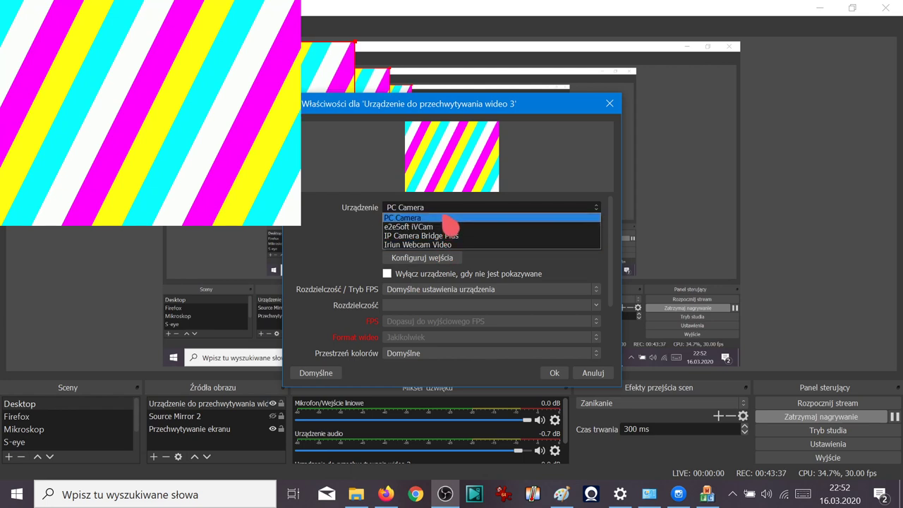
Step: Discard the new video capture device's property changes and remove that source from the Desktop scene
click(614, 105)
click(611, 104)
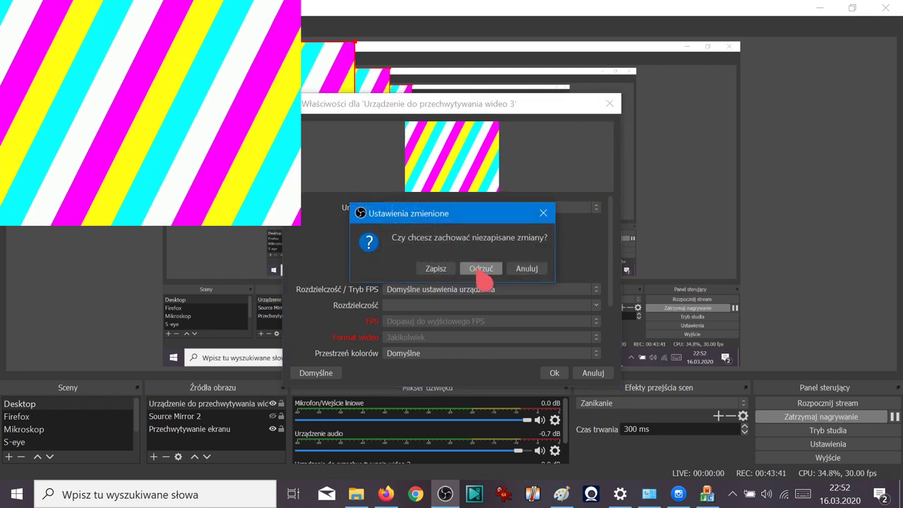
click(483, 275)
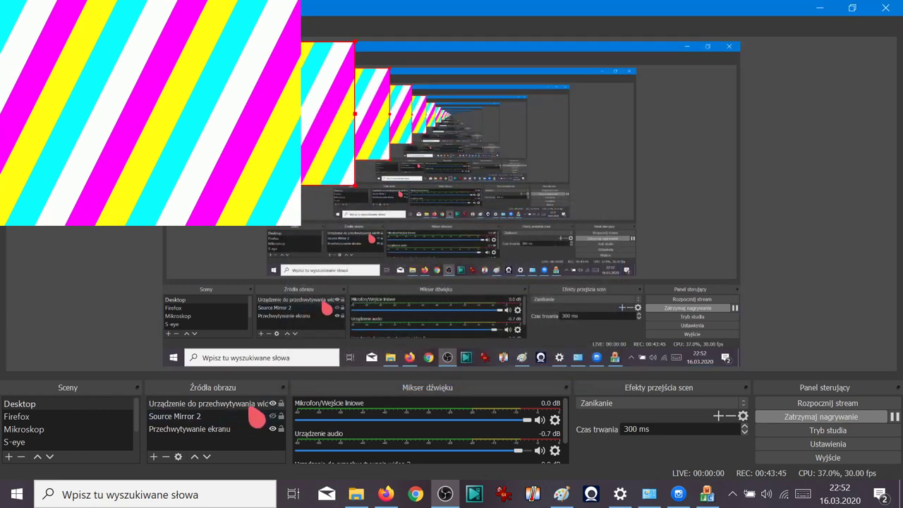
right_click(255, 407)
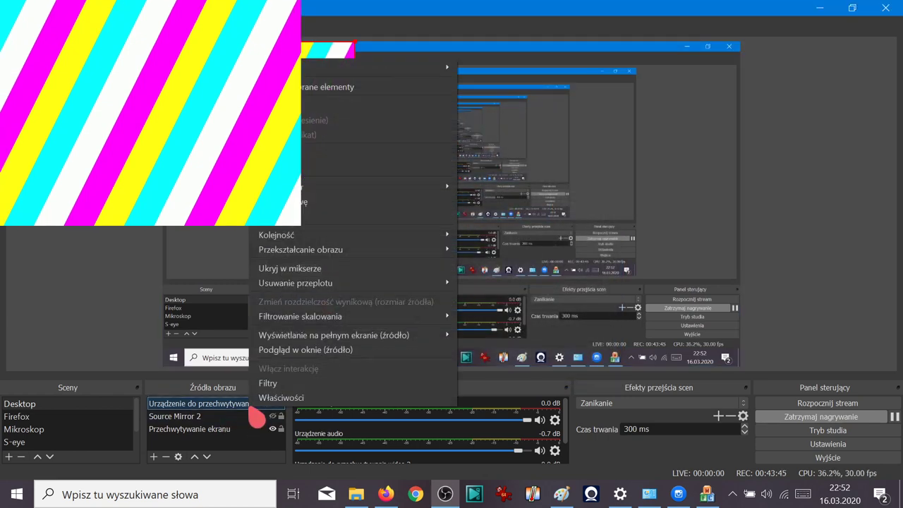
click(349, 217)
click(527, 280)
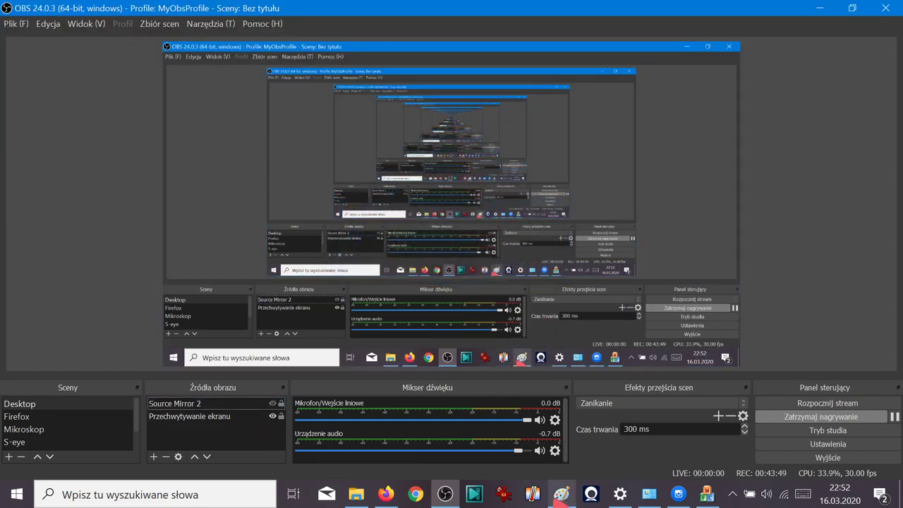
Step: Switch to Paint and replace the third text line with "this is wrong firmware....download from ezcap site for 266Hd game live!!!"
click(561, 493)
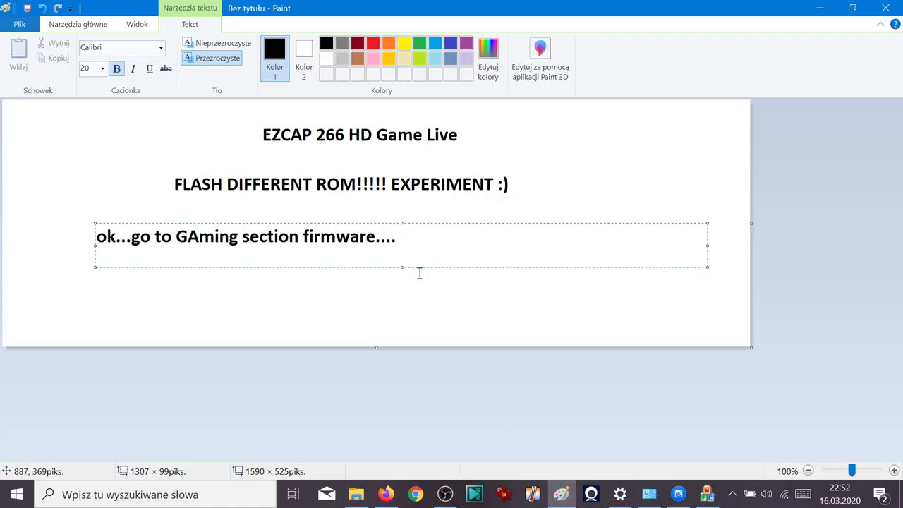
key(BackSpace)
key(BackSpace)
key(BackSpace)
key(BackSpace)
key(BackSpace)
key(BackSpace)
key(BackSpace)
key(BackSpace)
key(BackSpace)
key(BackSpace)
key(BackSpace)
key(BackSpace)
key(BackSpace)
key(BackSpace)
key(BackSpace)
key(BackSpace)
key(BackSpace)
key(BackSpace)
key(BackSpace)
key(BackSpace)
key(BackSpace)
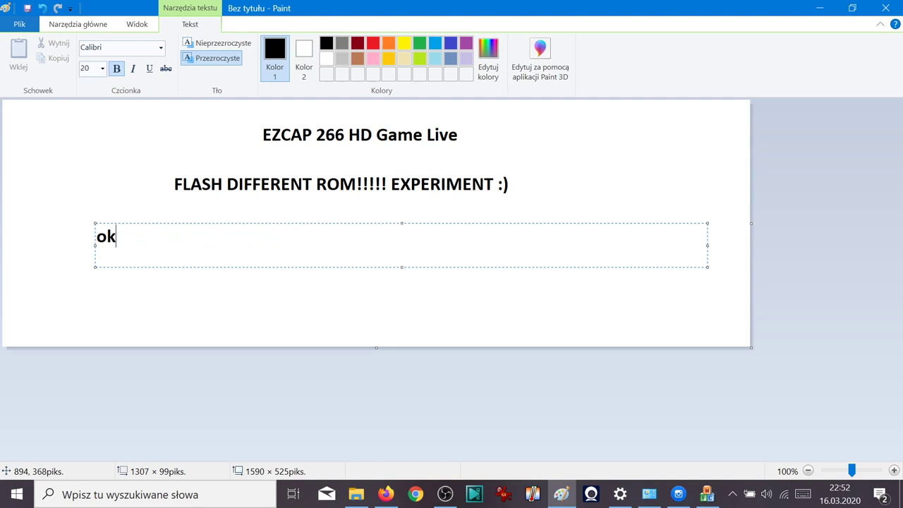
text(this is wro)
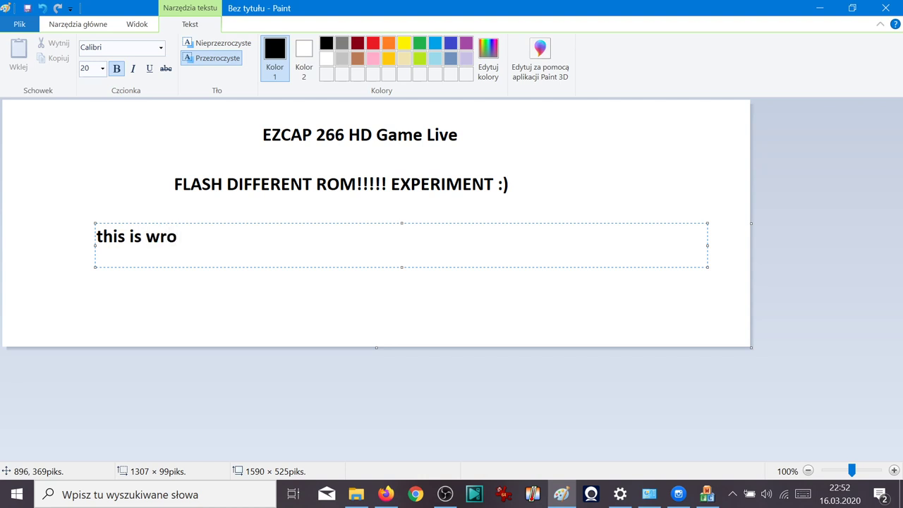
text(ng firmware)
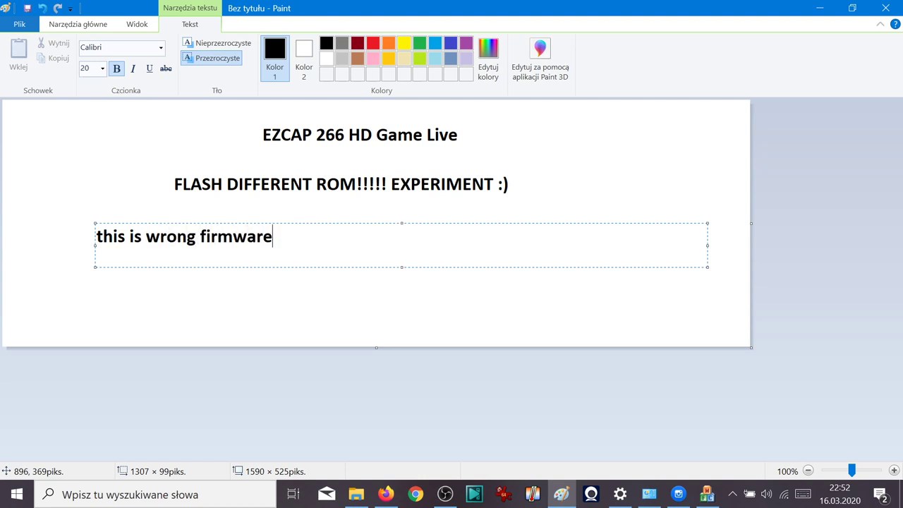
text(....download)
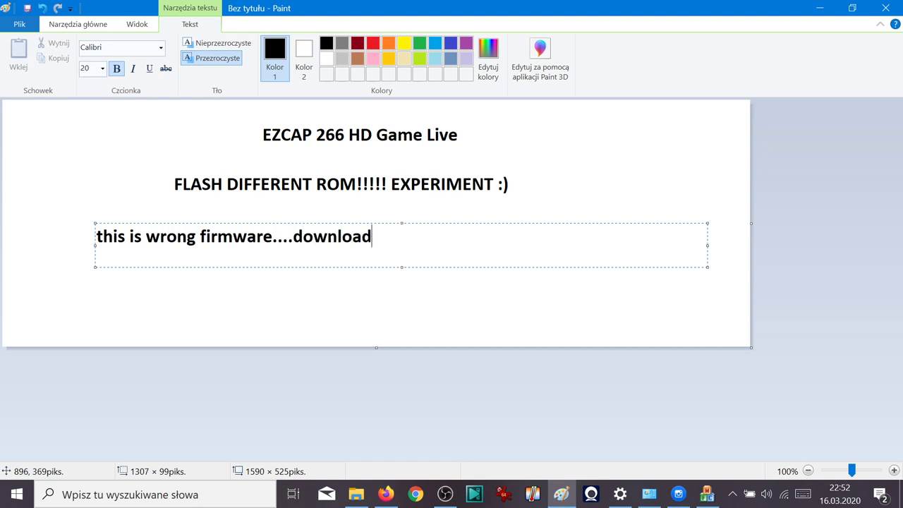
text( from ezcap s)
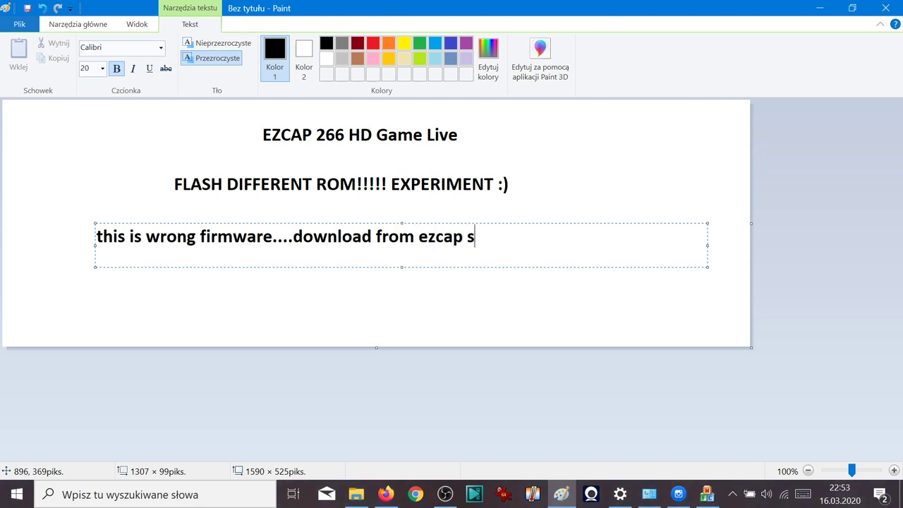
text(ite)
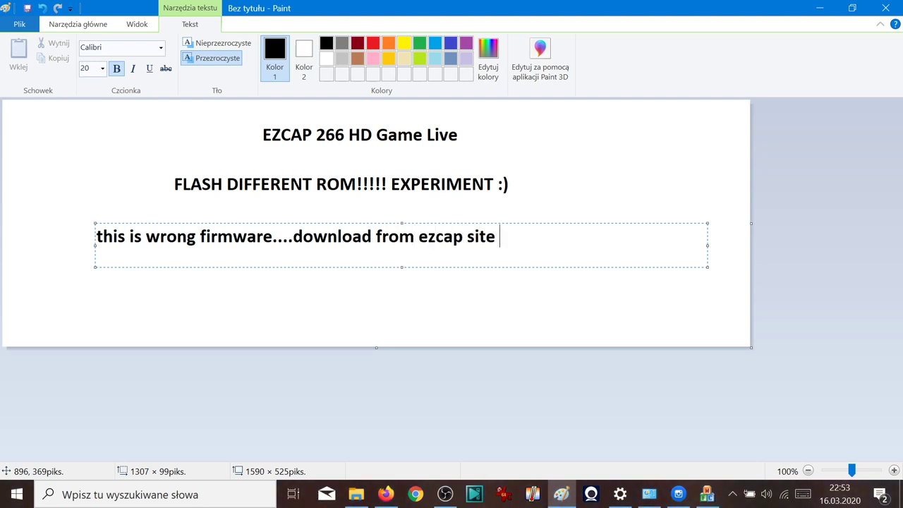
text( for 266Hd)
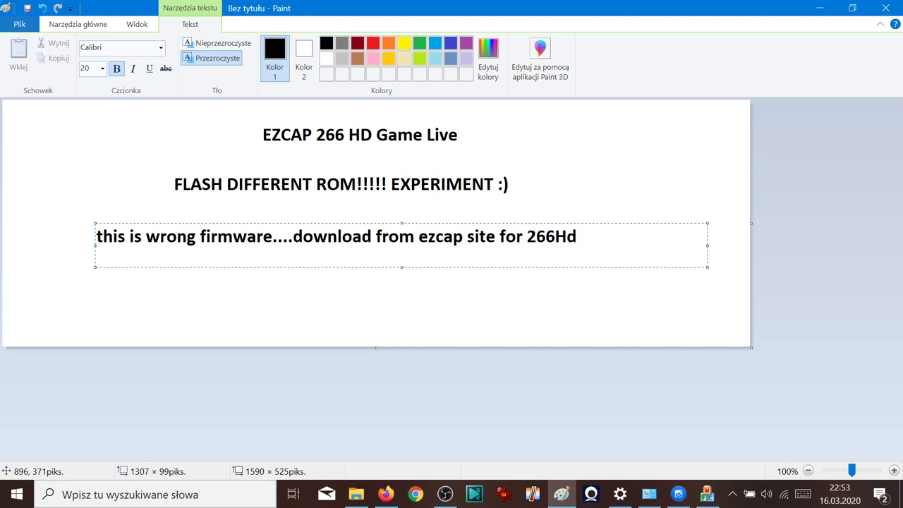
text( game live!)
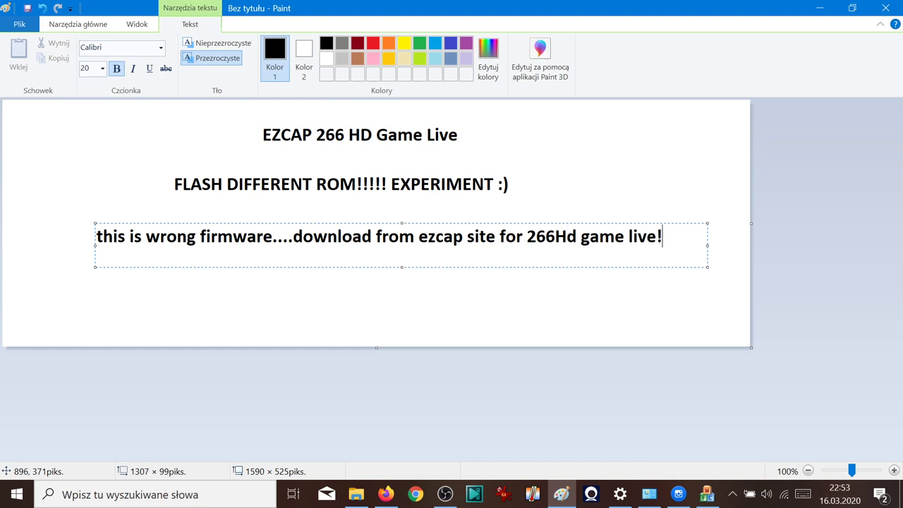
text(!!)
Step: Replace the third text line with "i sent to this autor email....wrong firmware...ipload to server"
key(BackSpace)
key(BackSpace)
key(BackSpace)
key(BackSpace)
key(BackSpace)
key(BackSpace)
key(BackSpace)
key(BackSpace)
key(BackSpace)
key(BackSpace)
key(BackSpace)
key(BackSpace)
key(BackSpace)
key(BackSpace)
key(BackSpace)
key(BackSpace)
key(BackSpace)
key(BackSpace)
key(BackSpace)
key(BackSpace)
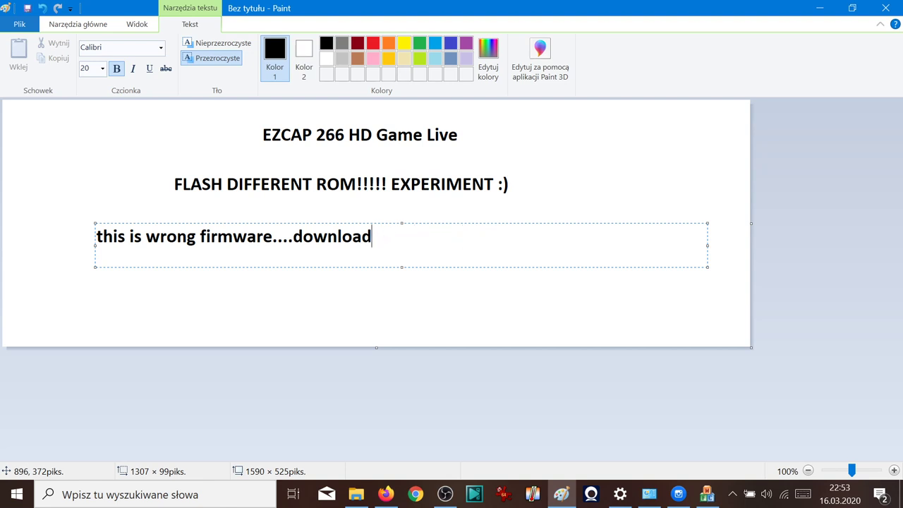
key(BackSpace)
key(BackSpace)
key(BackSpace)
key(BackSpace)
key(BackSpace)
key(BackSpace)
key(BackSpace)
key(BackSpace)
key(BackSpace)
key(BackSpace)
key(BackSpace)
key(BackSpace)
key(BackSpace)
key(BackSpace)
key(BackSpace)
key(BackSpace)
key(BackSpace)
key(BackSpace)
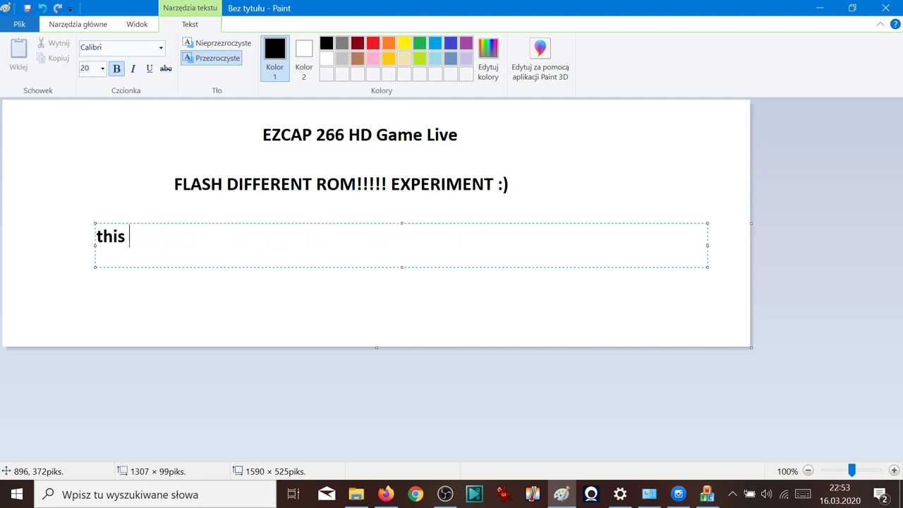
text(i sent to th)
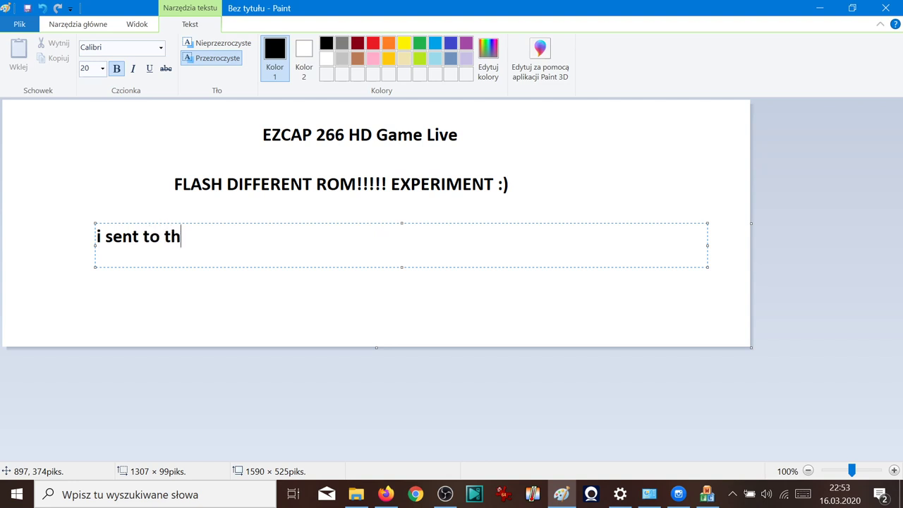
text(is autor)
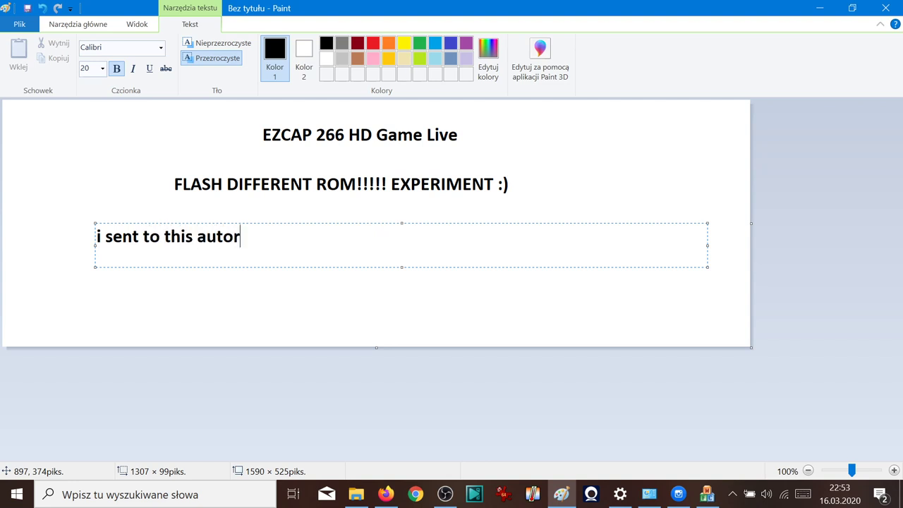
text( email)
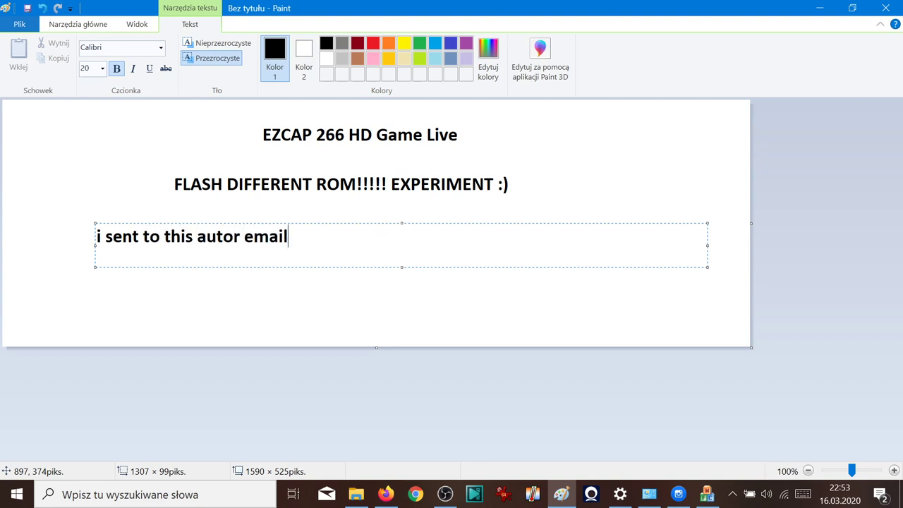
text(....wrong fi)
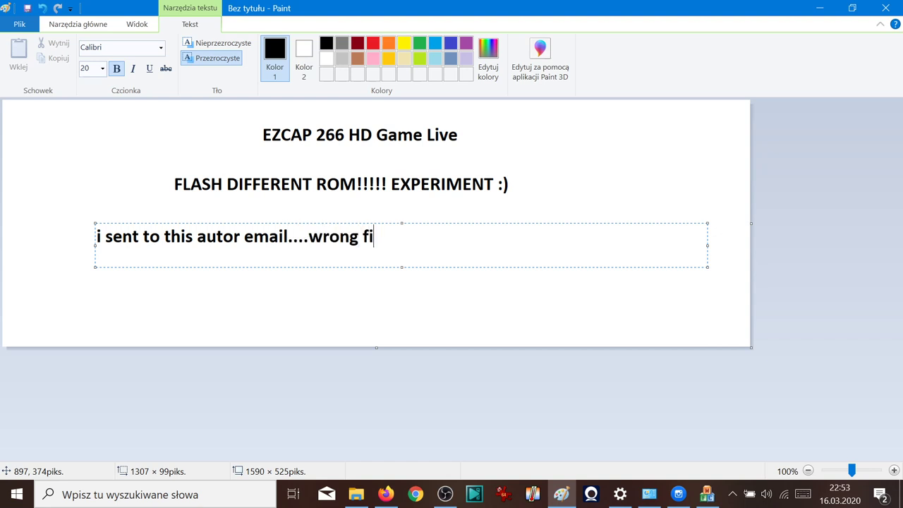
text(rmware.)
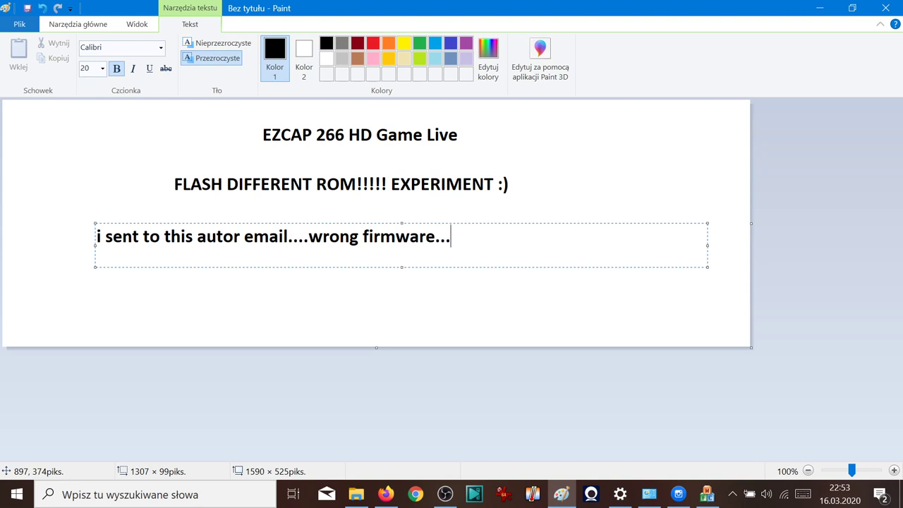
text(..ipload to s)
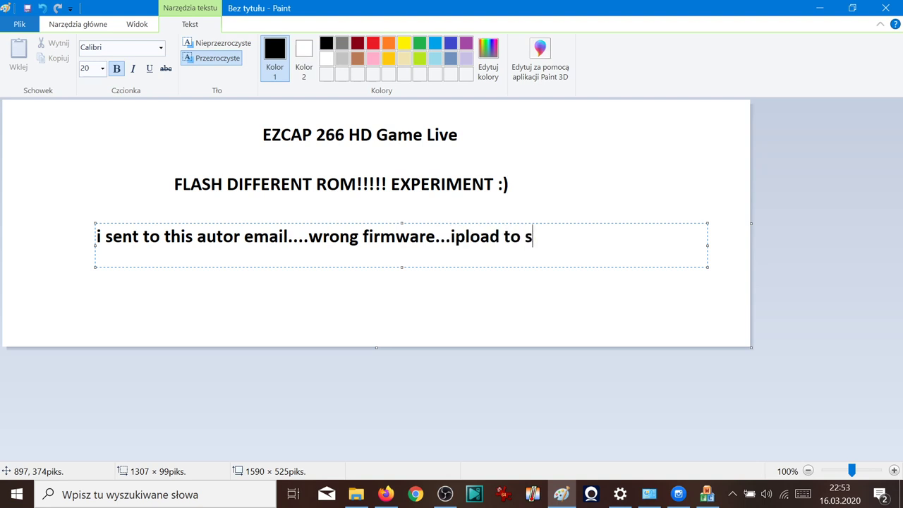
text(erver)
Step: Replace the third text line with "lets try 261 firmware from game section"
key(BackSpace)
key(BackSpace)
key(BackSpace)
key(BackSpace)
key(BackSpace)
key(BackSpace)
key(BackSpace)
key(BackSpace)
key(BackSpace)
key(BackSpace)
key(BackSpace)
key(BackSpace)
key(BackSpace)
key(BackSpace)
key(BackSpace)
key(BackSpace)
key(BackSpace)
key(BackSpace)
key(BackSpace)
key(BackSpace)
key(BackSpace)
key(BackSpace)
key(BackSpace)
key(BackSpace)
key(BackSpace)
key(BackSpace)
key(BackSpace)
key(BackSpace)
key(BackSpace)
key(BackSpace)
key(BackSpace)
key(BackSpace)
key(BackSpace)
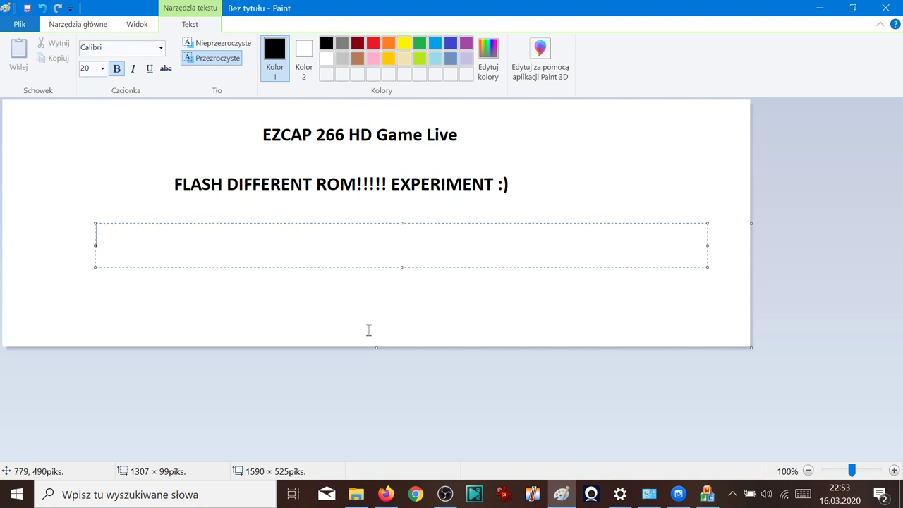
text(lets tr)
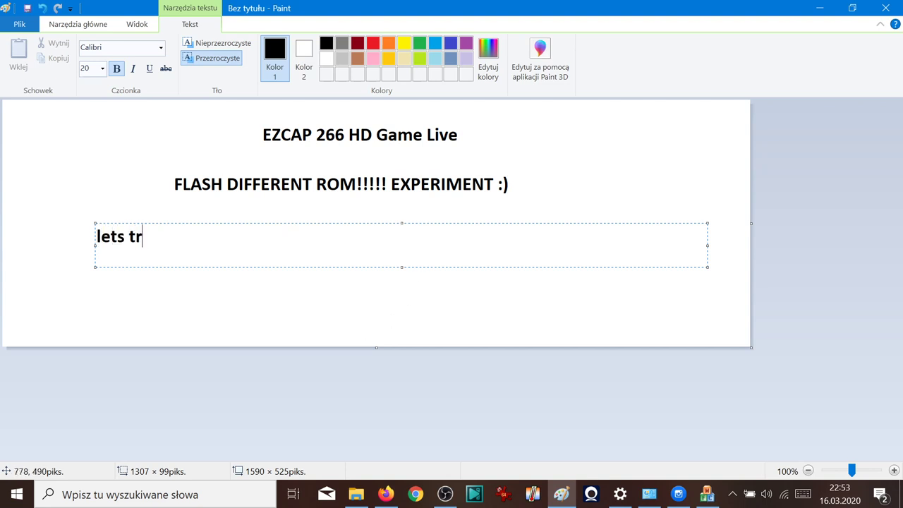
text(y 261 fir)
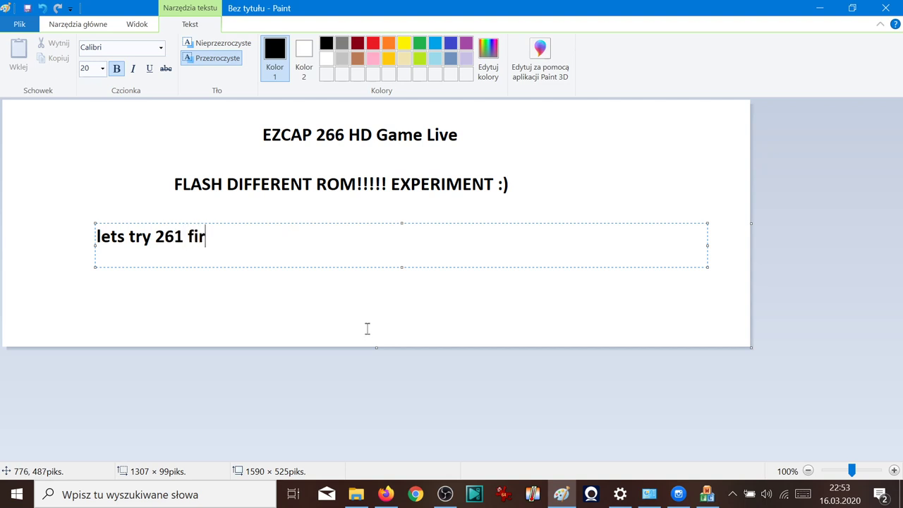
text(mware)
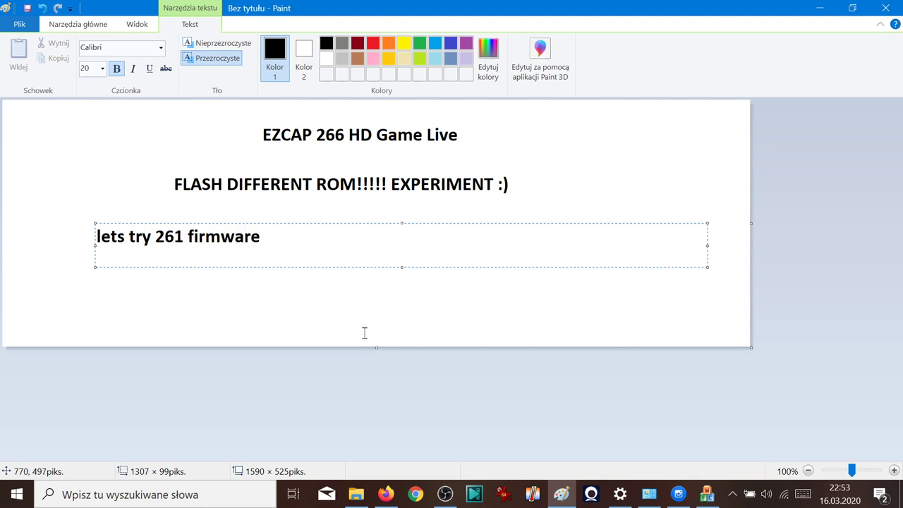
text( from ga)
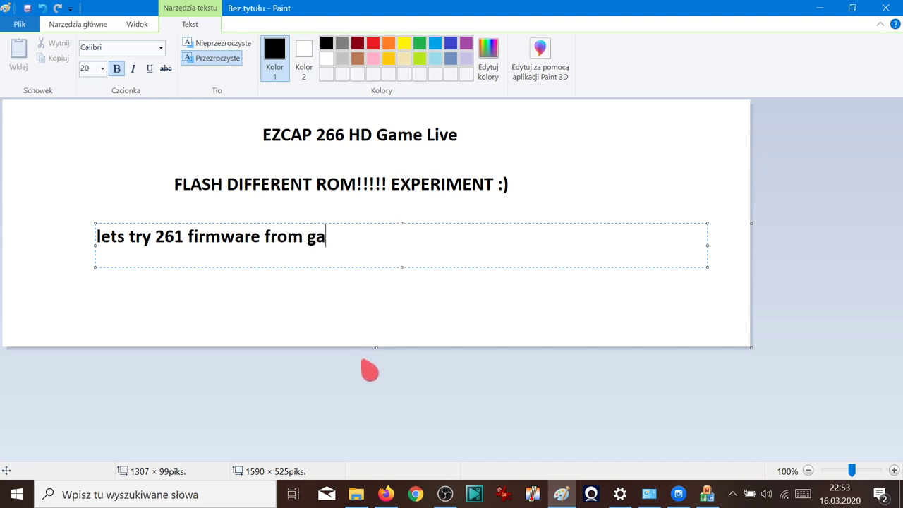
text(me section)
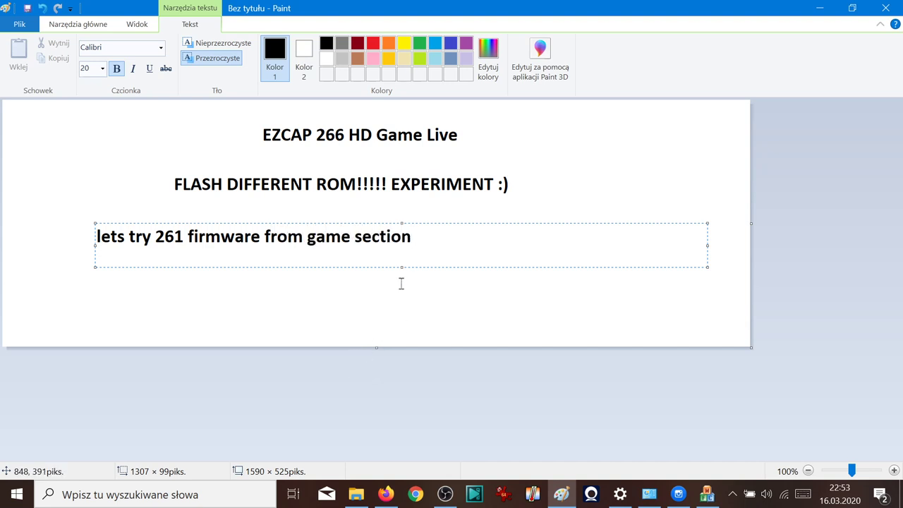
Step: Switch to File Explorer and start a fresh session of USB3.0_SFWriteTool_AllIC_v1030b.exe from the ezcap261okfirmware folder
click(356, 494)
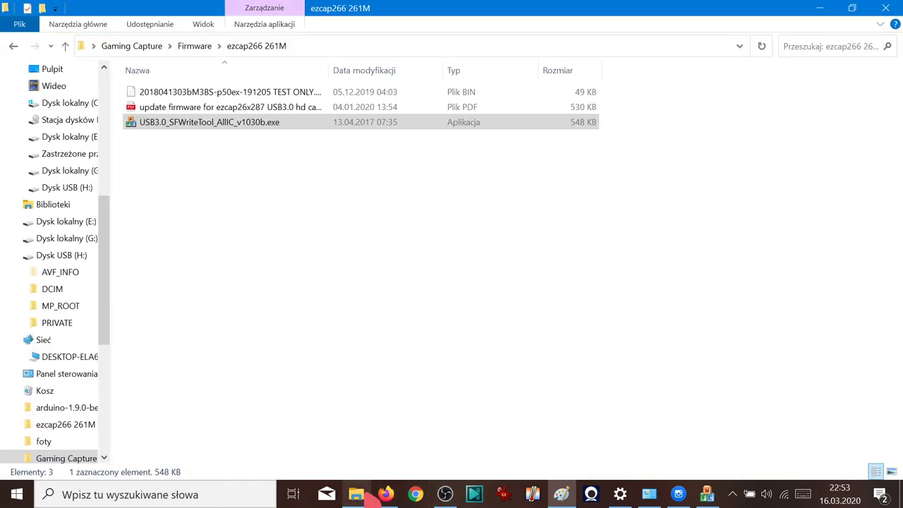
click(197, 46)
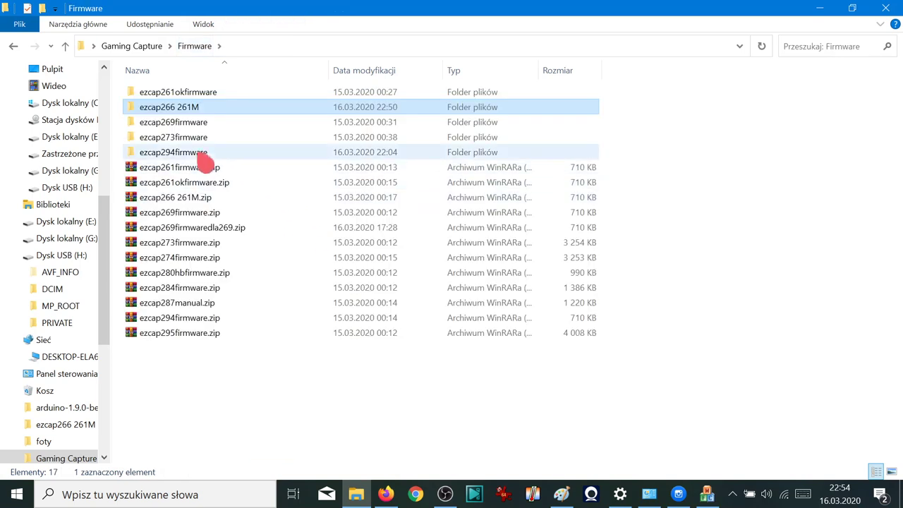
click(176, 98)
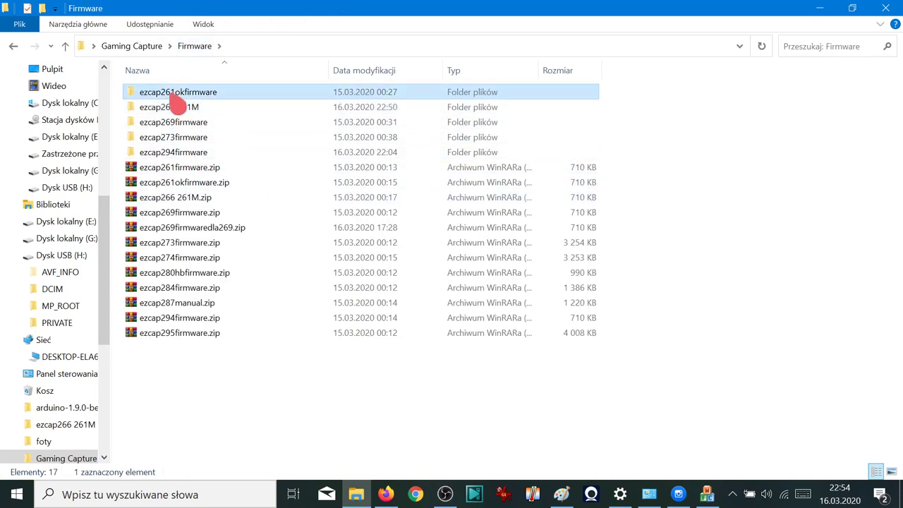
double_click(178, 97)
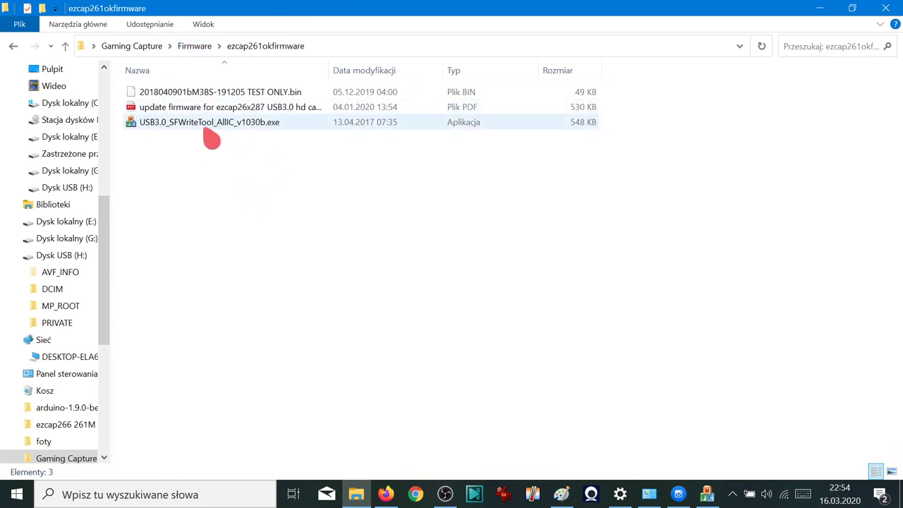
click(205, 125)
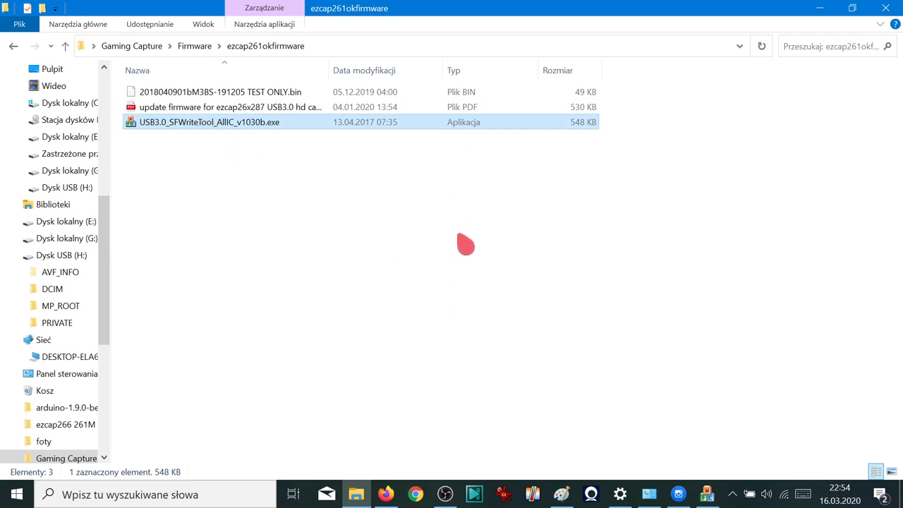
click(223, 156)
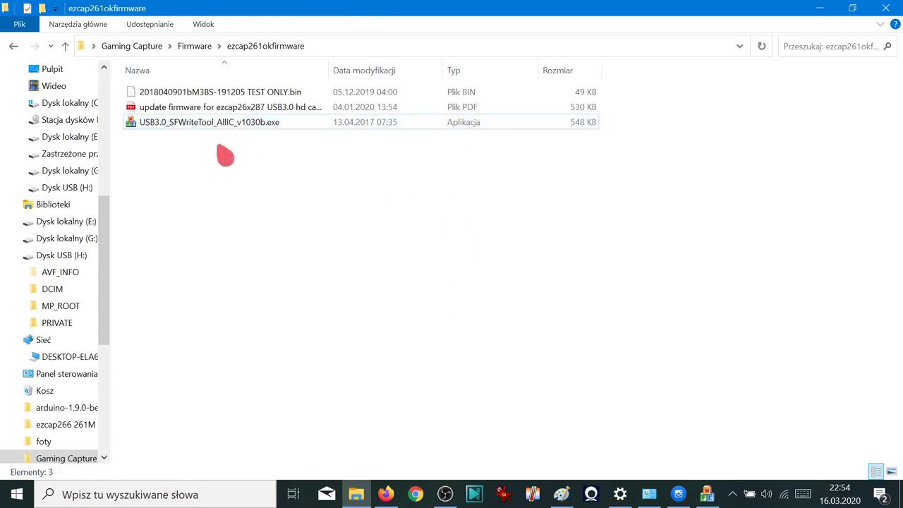
click(214, 127)
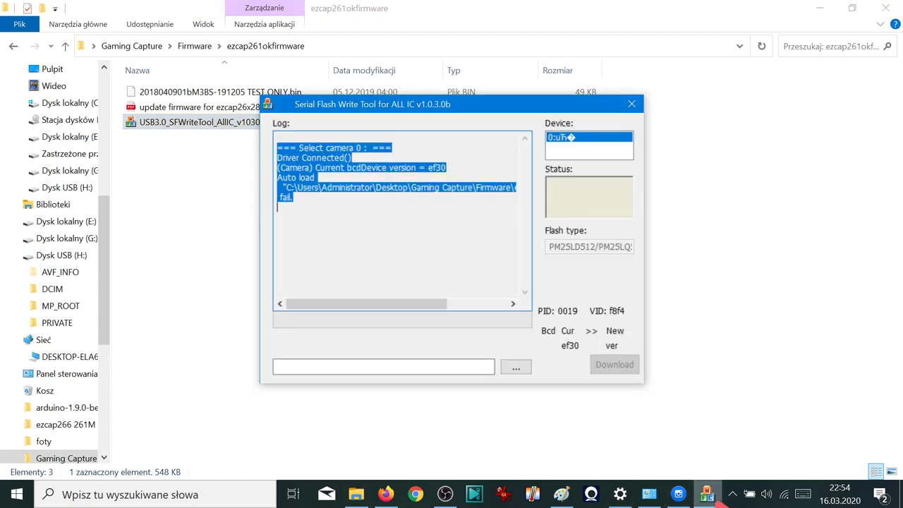
click(631, 105)
click(252, 127)
double_click(252, 127)
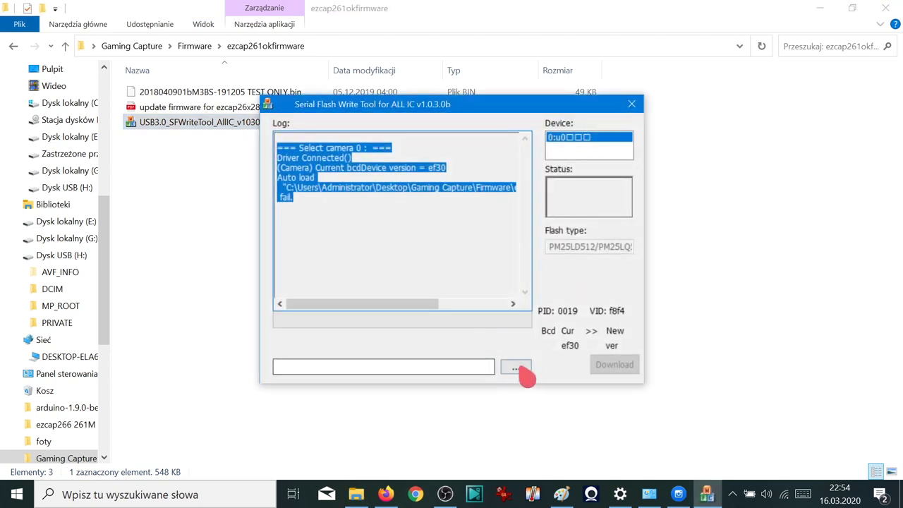
click(520, 369)
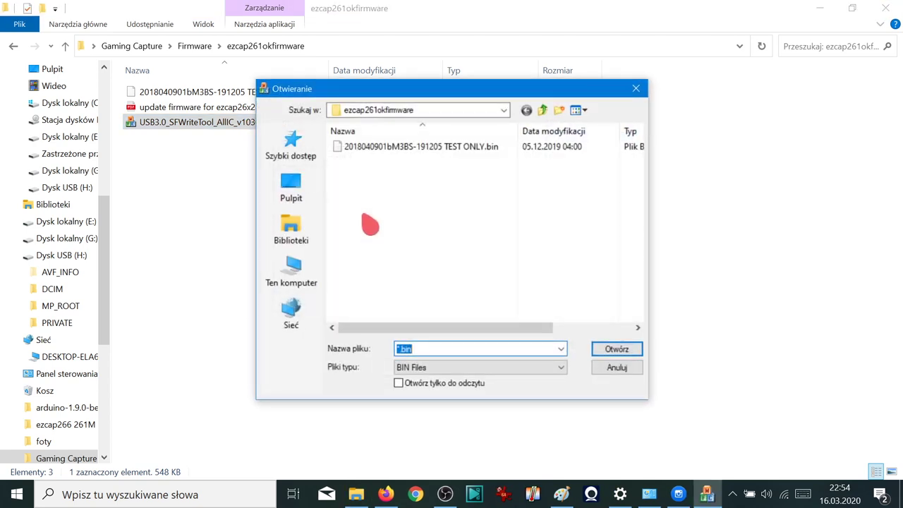
click(374, 148)
click(614, 351)
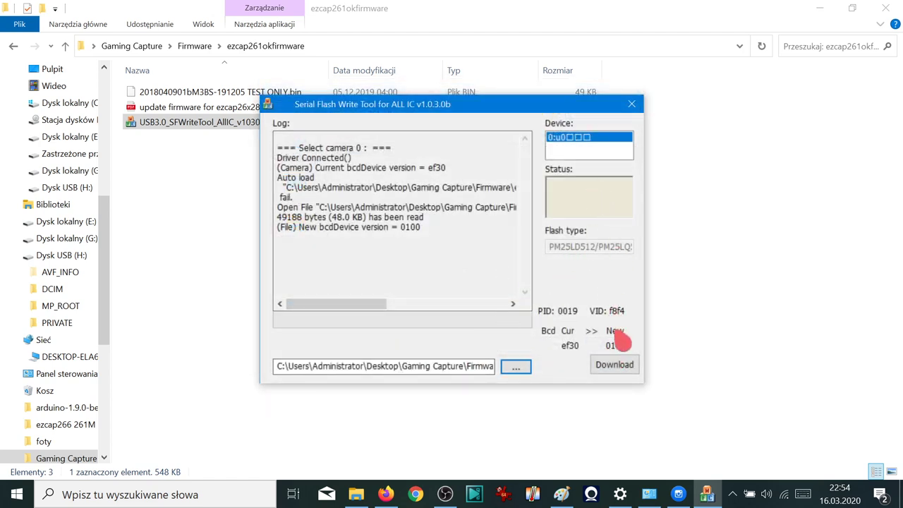
click(621, 368)
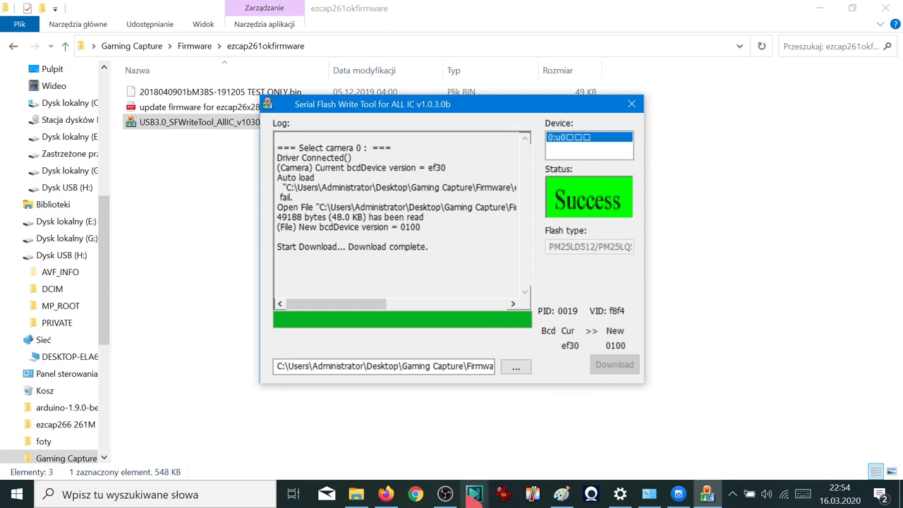
Step: Switch to Paint and replace the third text line with "success :) lets check.."
click(563, 496)
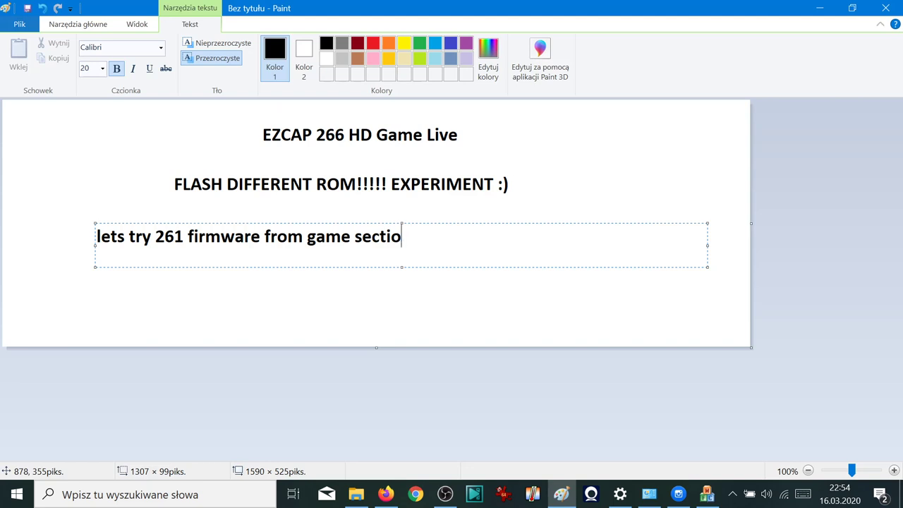
key(BackSpace)
key(BackSpace)
key(BackSpace)
key(BackSpace)
key(BackSpace)
key(BackSpace)
key(BackSpace)
key(BackSpace)
key(BackSpace)
key(BackSpace)
key(BackSpace)
key(BackSpace)
key(BackSpace)
key(BackSpace)
key(BackSpace)
key(BackSpace)
key(BackSpace)
key(BackSpace)
key(BackSpace)
key(BackSpace)
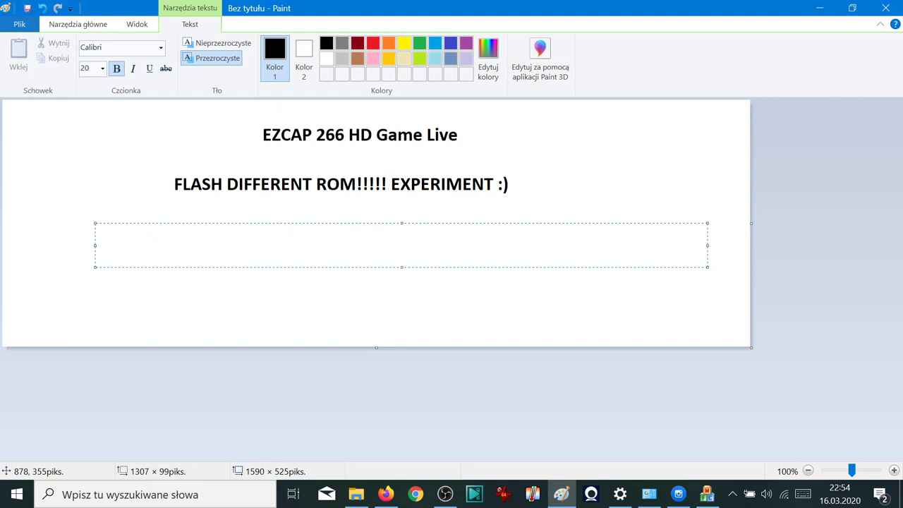
text(success :))
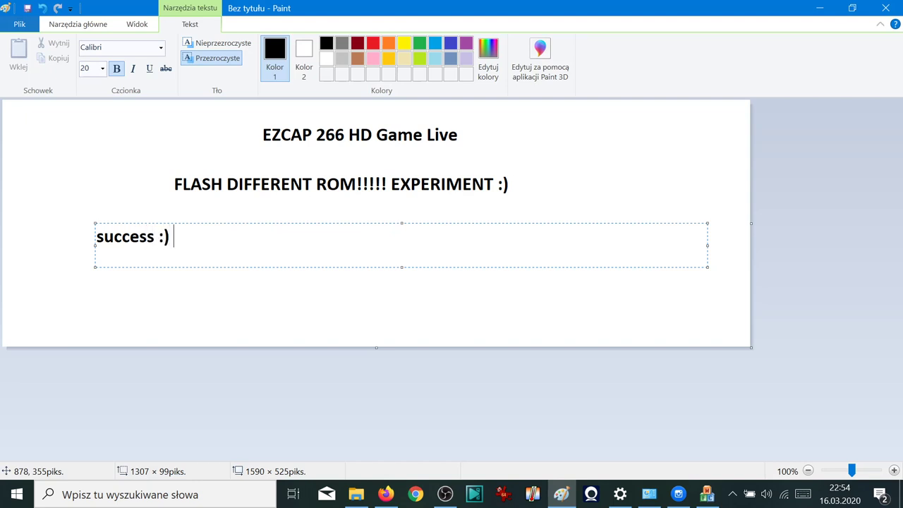
text( lets check.)
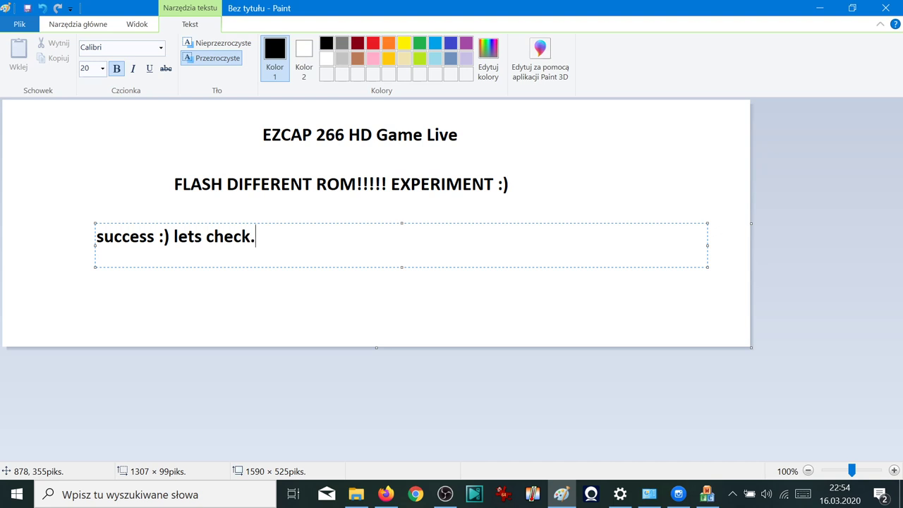
text(.)
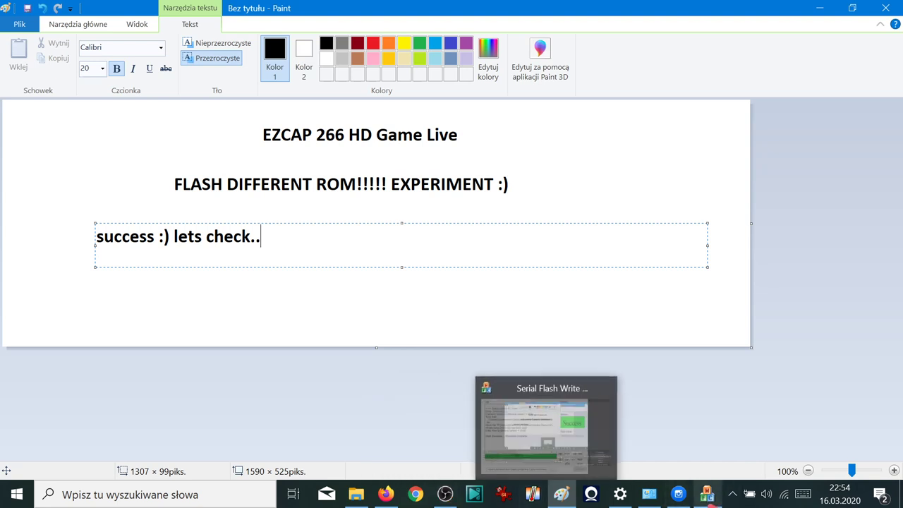
Step: Close the Serial Flash Write Tool and exit the running S-EYE application
click(707, 493)
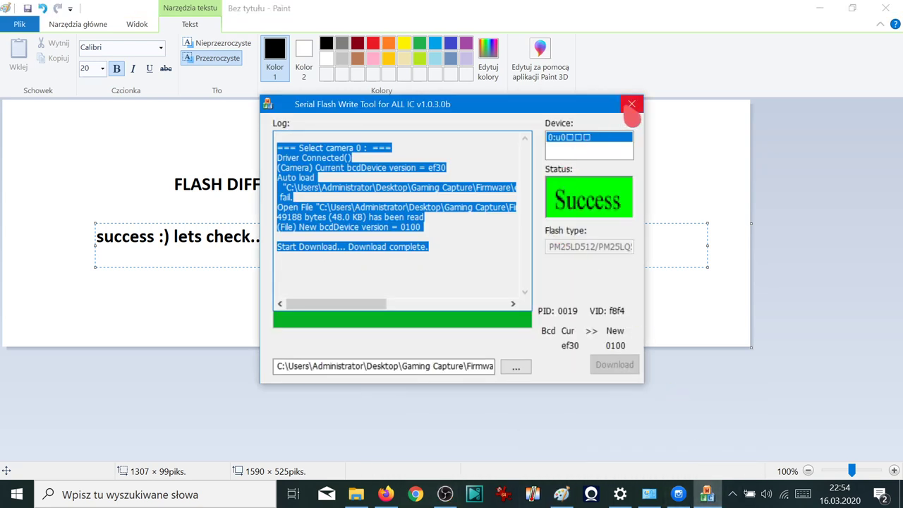
click(632, 105)
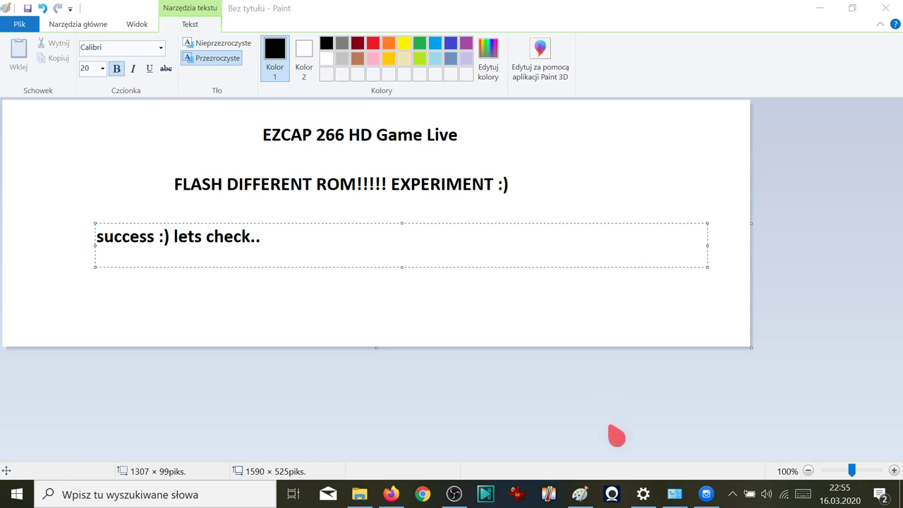
click(705, 494)
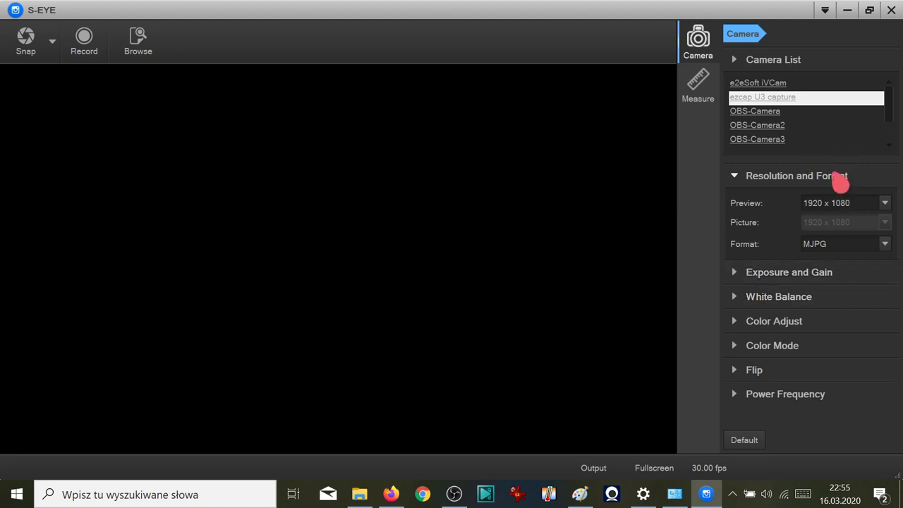
click(892, 9)
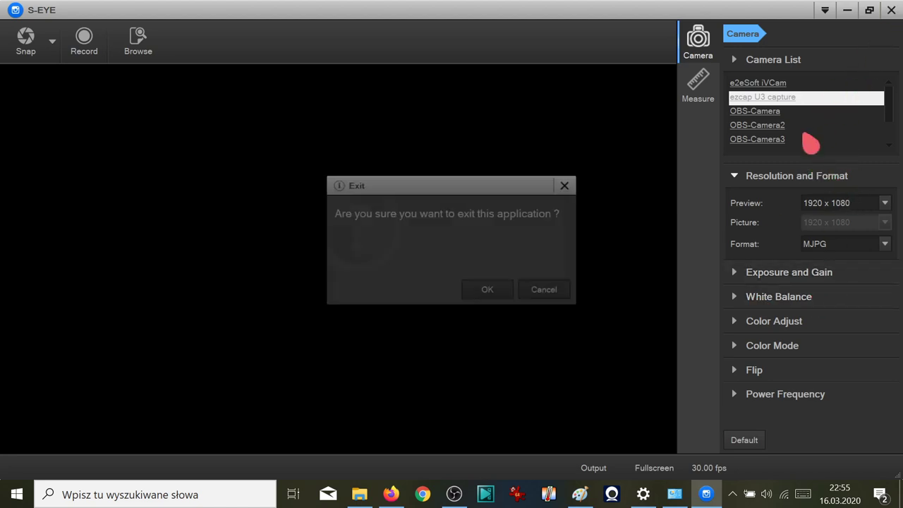
click(490, 293)
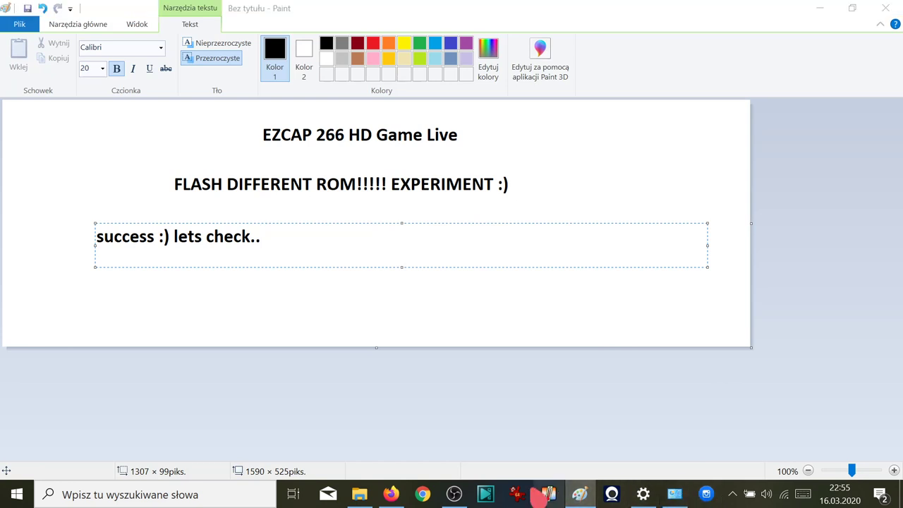
Step: Reopen S-EYE and select ezcap U3 capture as the camera
click(453, 494)
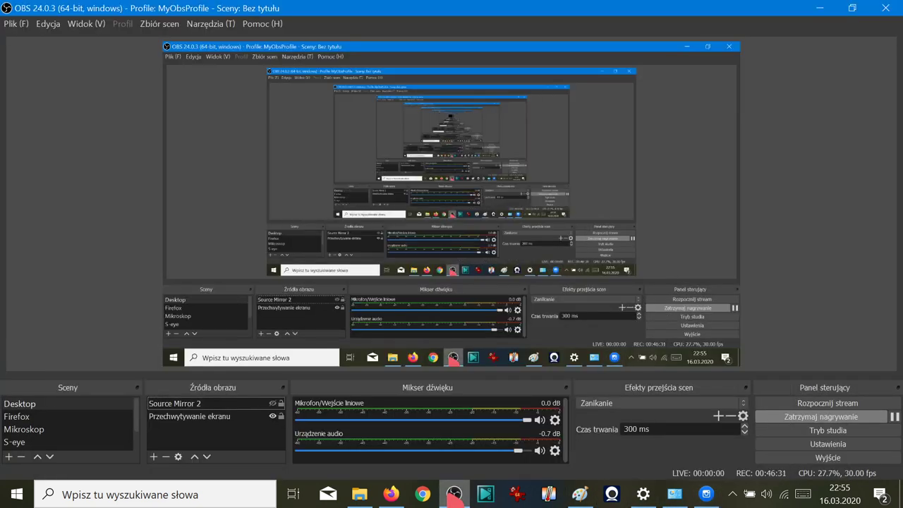
click(707, 494)
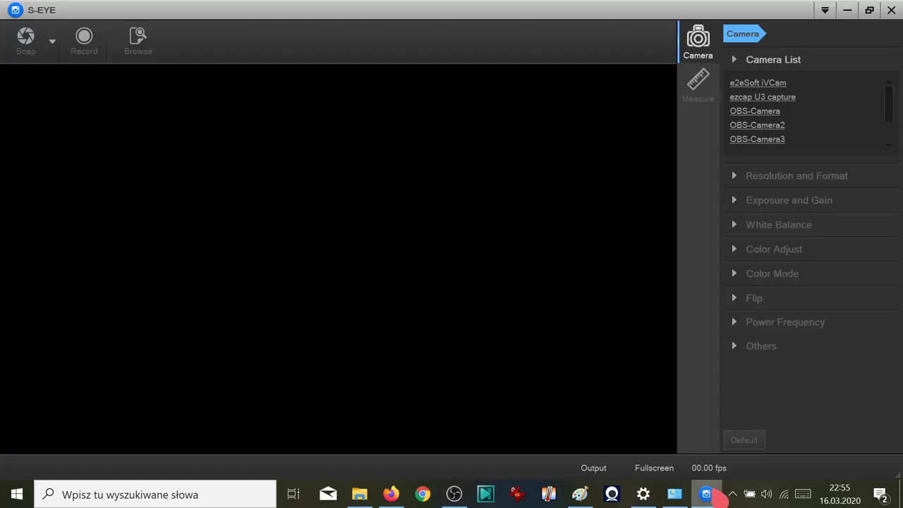
click(782, 99)
Step: Examine the video formats and preview resolutions offered for the ezcap U3 capture camera
click(843, 245)
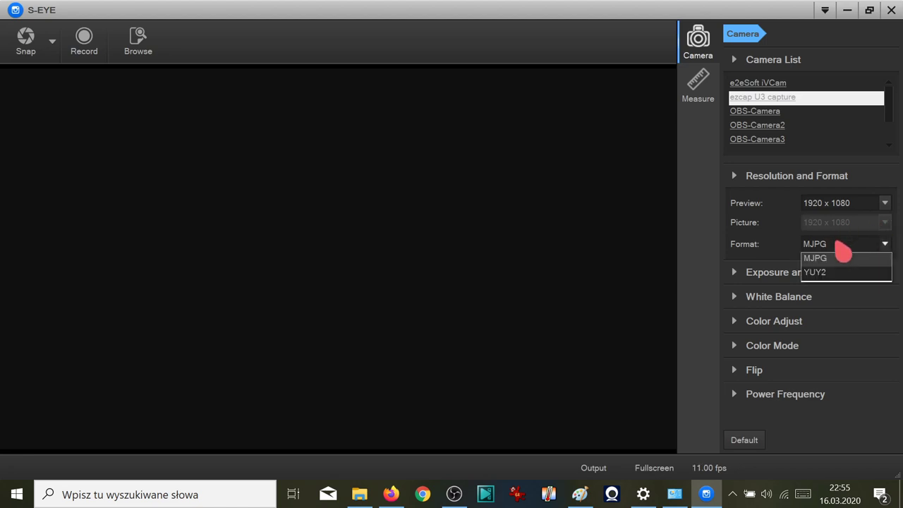
click(843, 254)
click(834, 208)
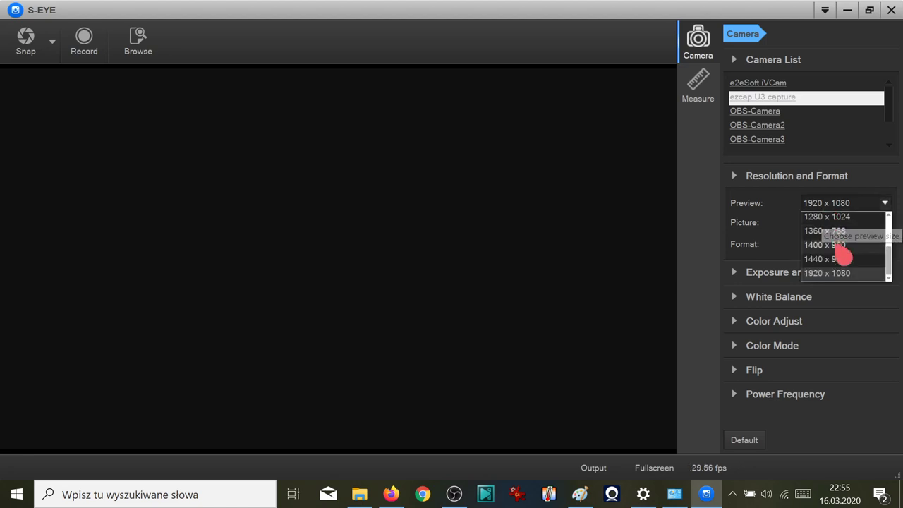
click(833, 202)
click(835, 247)
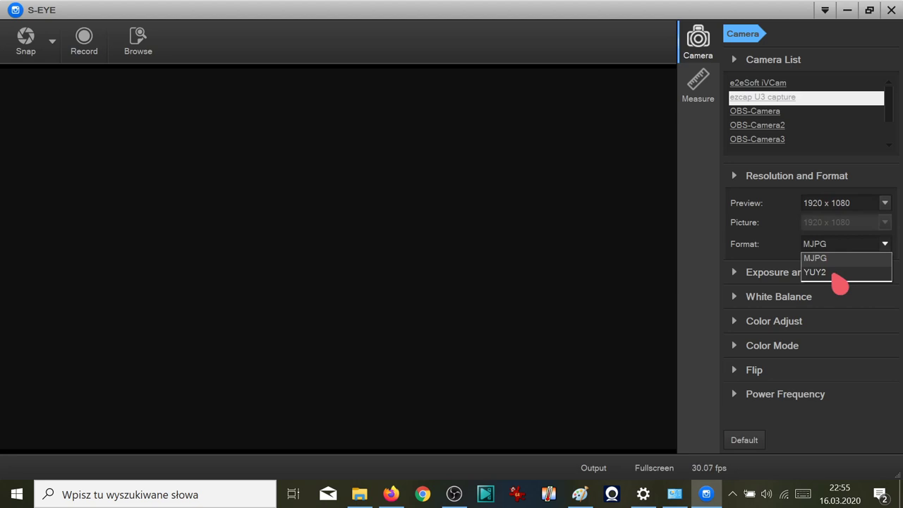
click(718, 167)
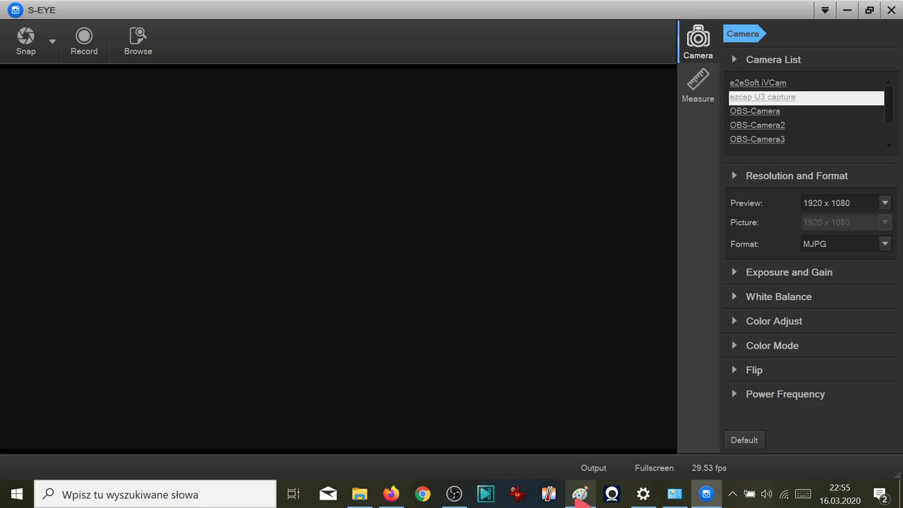
Step: Switch to Paint and replace the third text line with "yeeeeeesssssss !!!!!! we have YO"
click(579, 494)
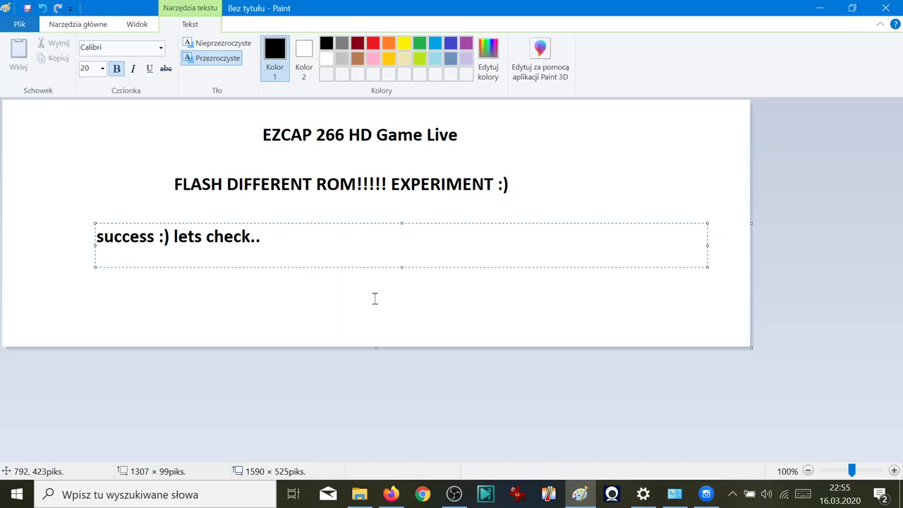
text(w)
key(BackSpace)
key(BackSpace)
key(BackSpace)
key(BackSpace)
key(BackSpace)
key(BackSpace)
key(BackSpace)
key(BackSpace)
key(BackSpace)
key(BackSpace)
key(BackSpace)
key(BackSpace)
key(BackSpace)
key(BackSpace)
key(BackSpace)
key(BackSpace)
key(BackSpace)
key(BackSpace)
key(BackSpace)
key(BackSpace)
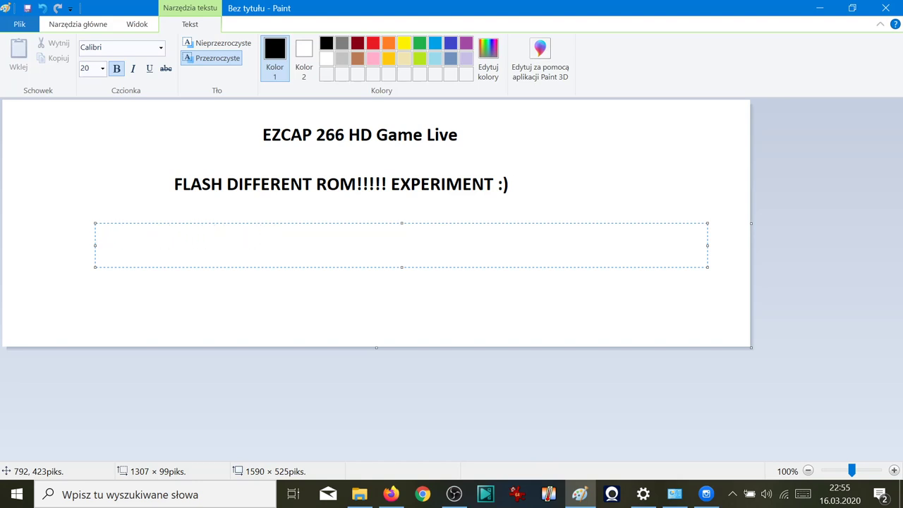
text(yeeeeeessss)
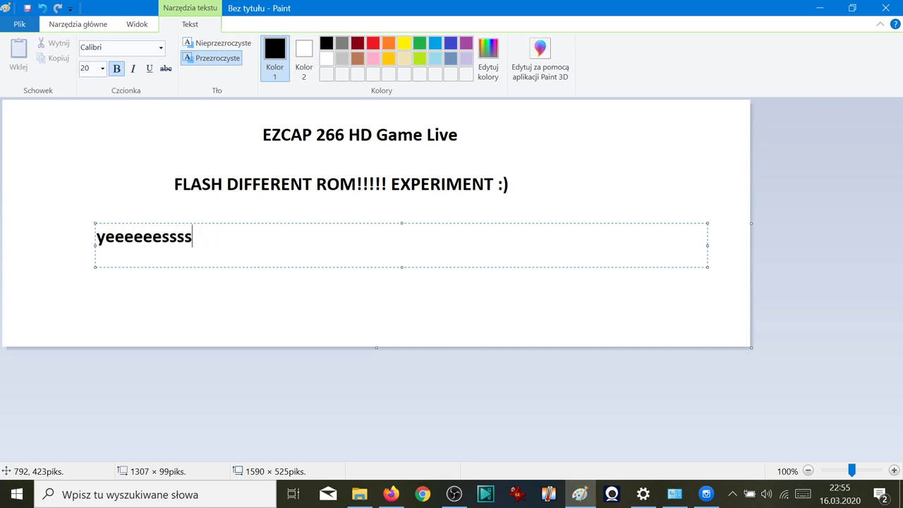
text(ss !!!!!! we have YO)
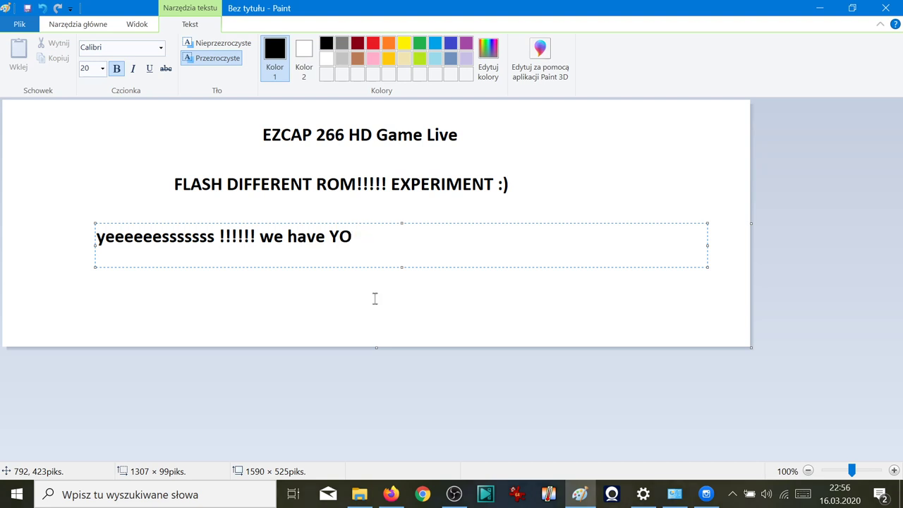
Step: Check the format list in S-EYE and complete the third Paint text line to end with "we have YUY2 !!!!!! and MJPEG!!!! :)"
click(707, 494)
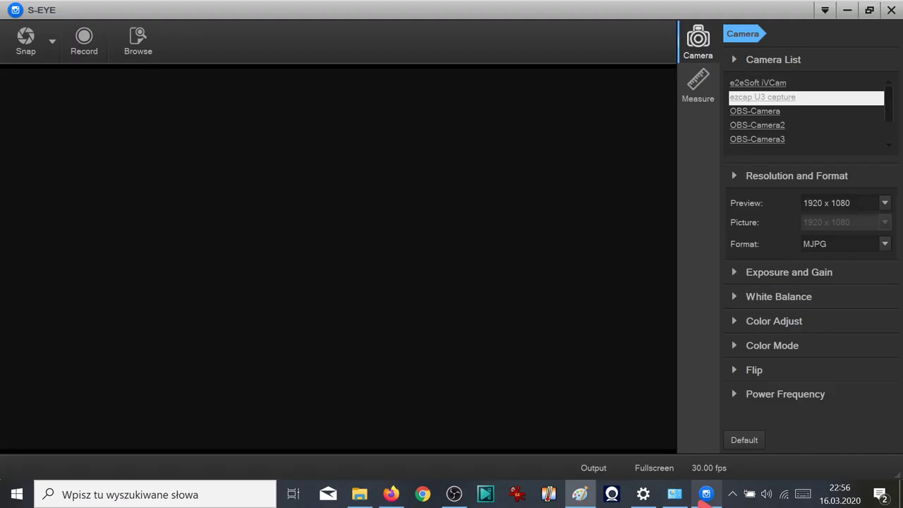
click(830, 248)
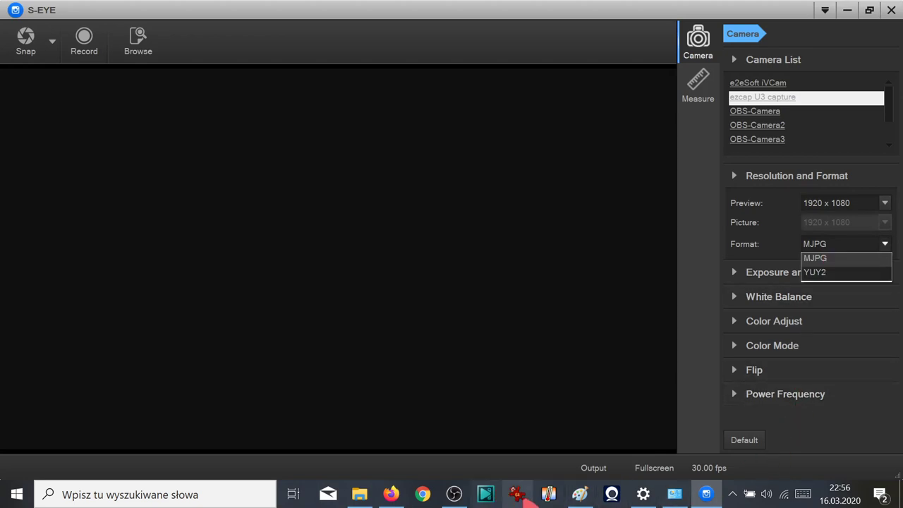
click(580, 494)
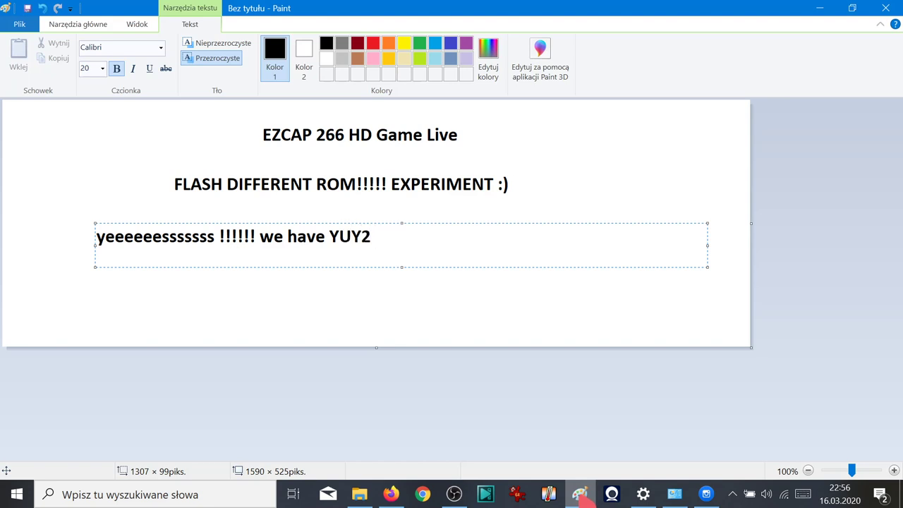
text(!!!!!! and )
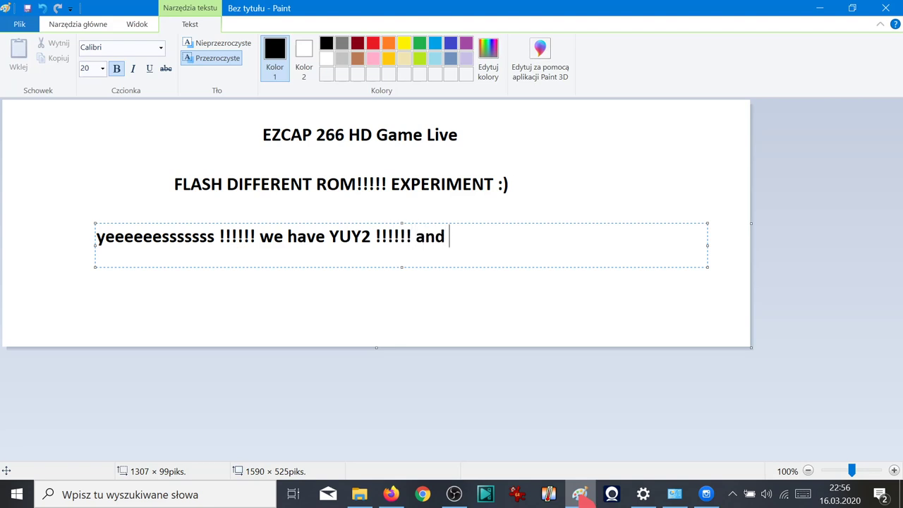
text(MJPEG)
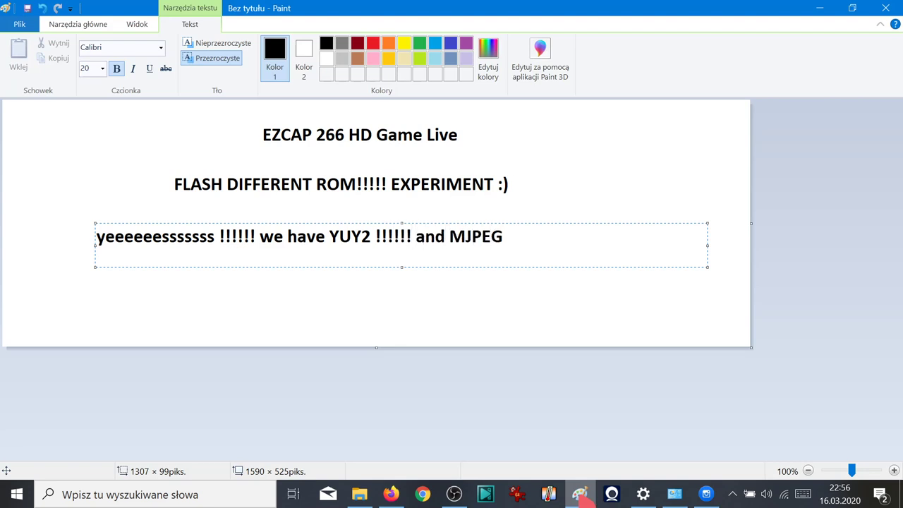
text(!!!! :))
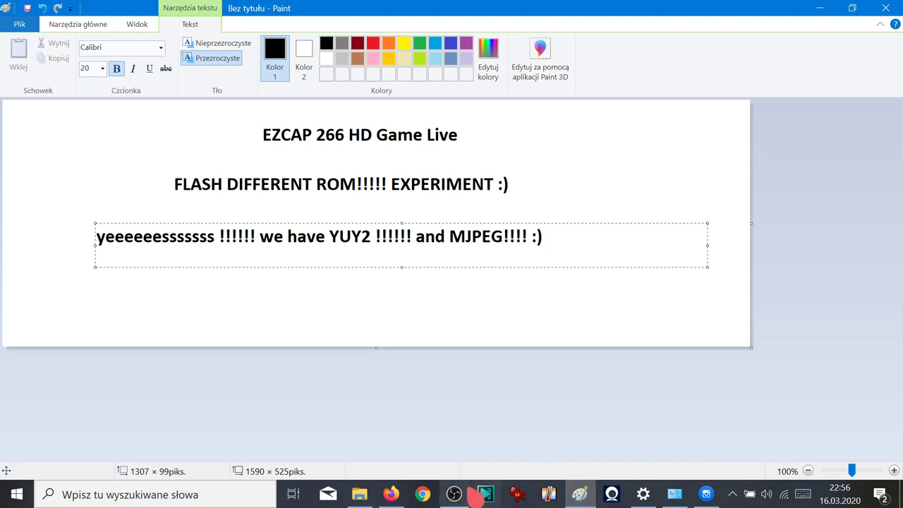
Step: Check the live preview in S-EYE and replace the third Paint text line with "lets see difference between YUY2 and MJPEG :)"
click(706, 493)
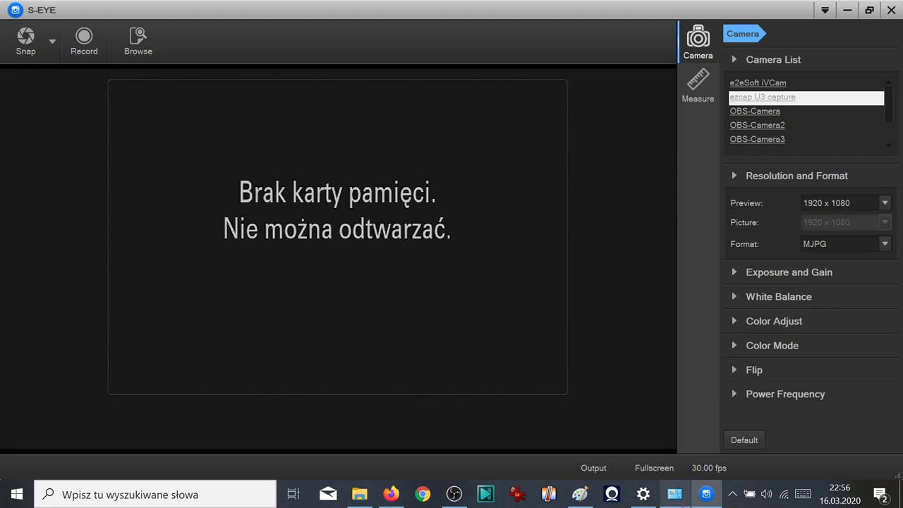
mouse_move(674, 493)
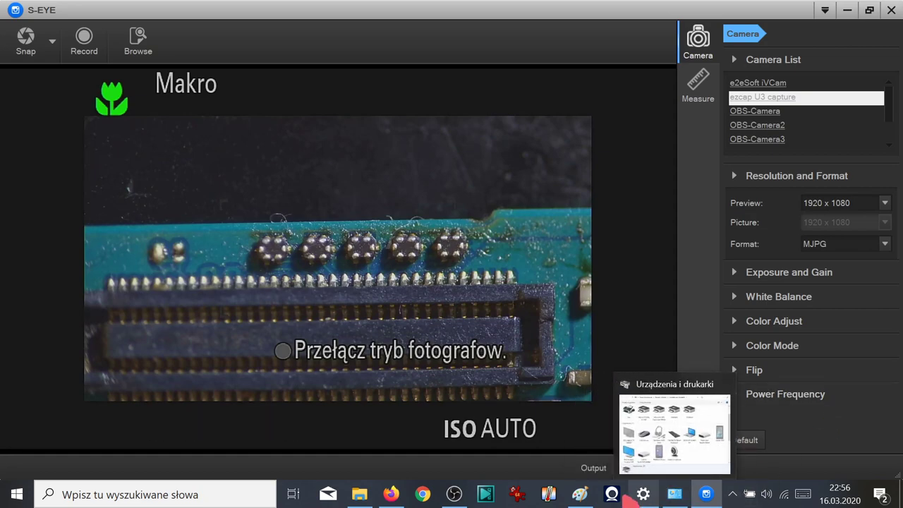
click(578, 495)
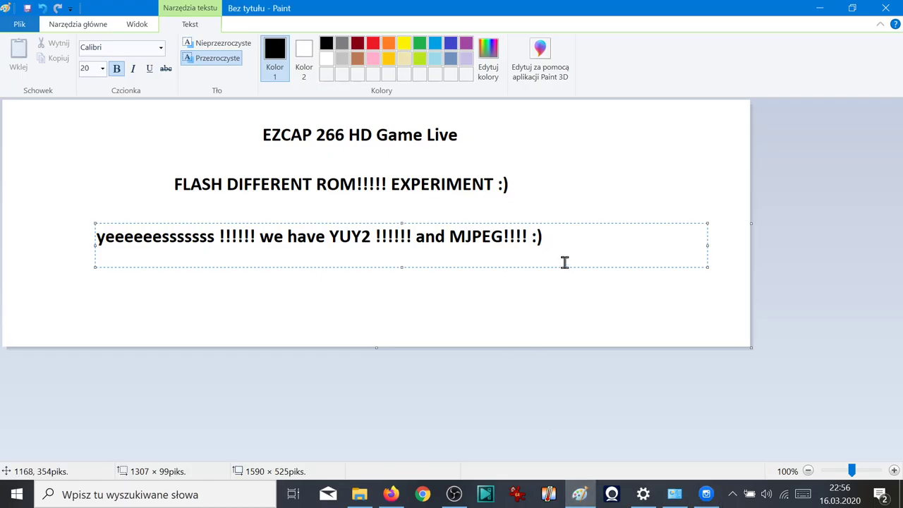
key(BackSpace)
key(BackSpace)
key(BackSpace)
key(BackSpace)
key(BackSpace)
key(BackSpace)
key(BackSpace)
key(BackSpace)
key(BackSpace)
key(BackSpace)
key(BackSpace)
key(BackSpace)
key(BackSpace)
key(BackSpace)
key(BackSpace)
key(BackSpace)
key(BackSpace)
key(BackSpace)
key(BackSpace)
key(BackSpace)
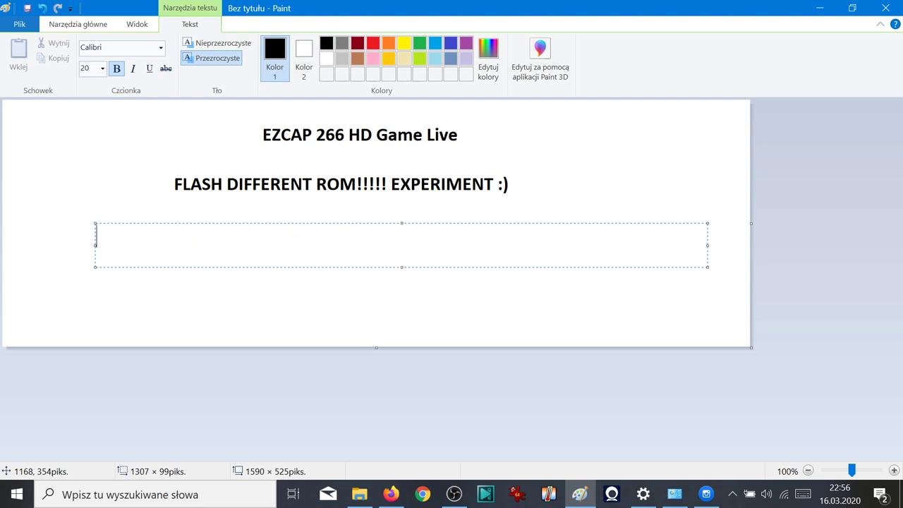
text(lets see)
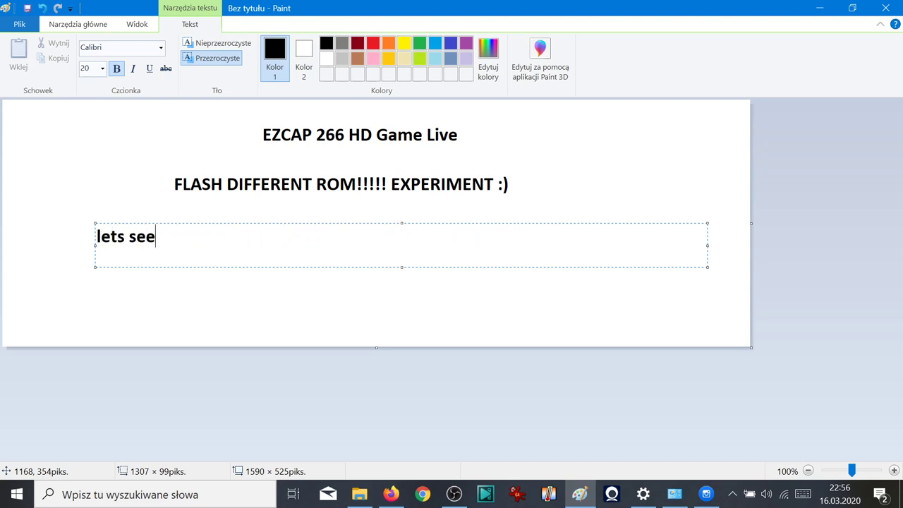
text( differe)
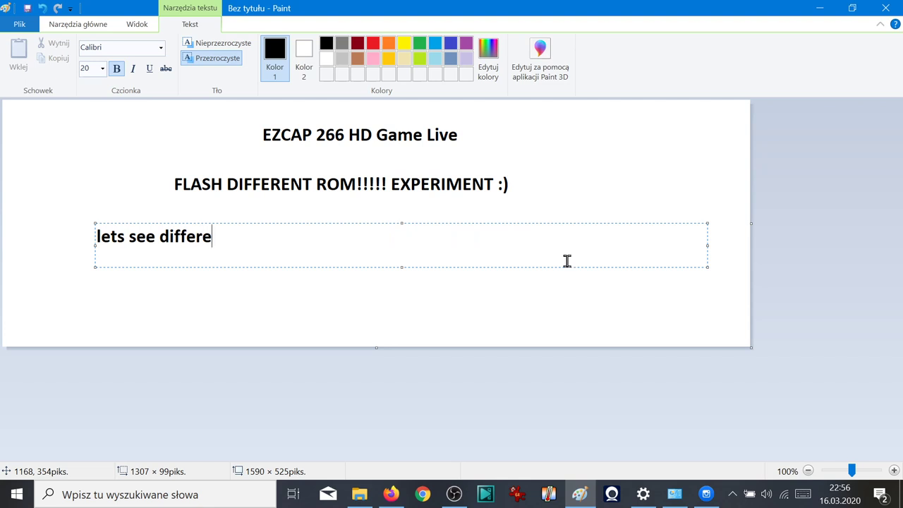
text(nce between Y)
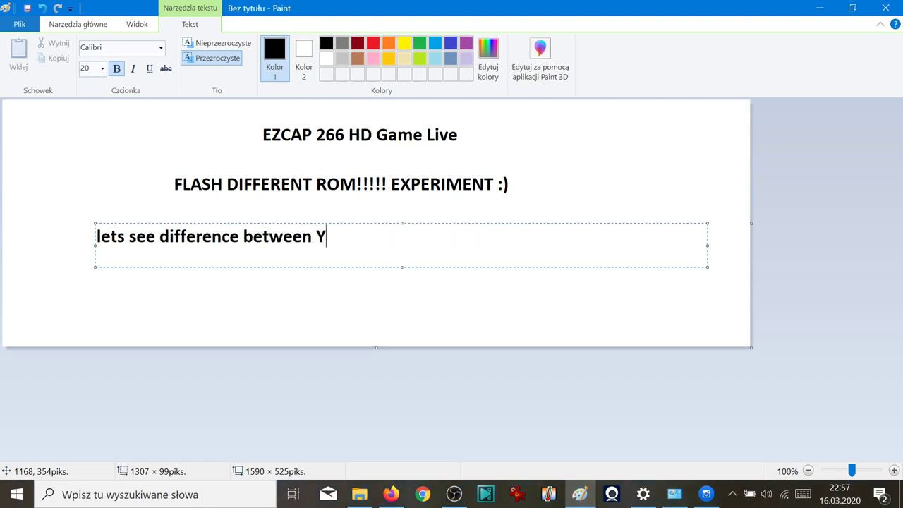
text(UY2 and MJPEG :))
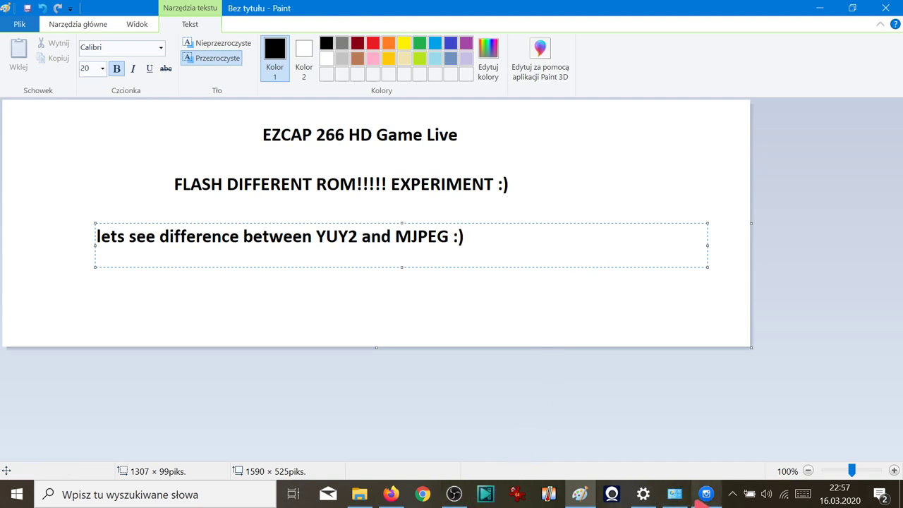
Step: Switch to S-EYE, try the preview resolution at 640 x 480 and restore it to 1920 x 1080
click(705, 493)
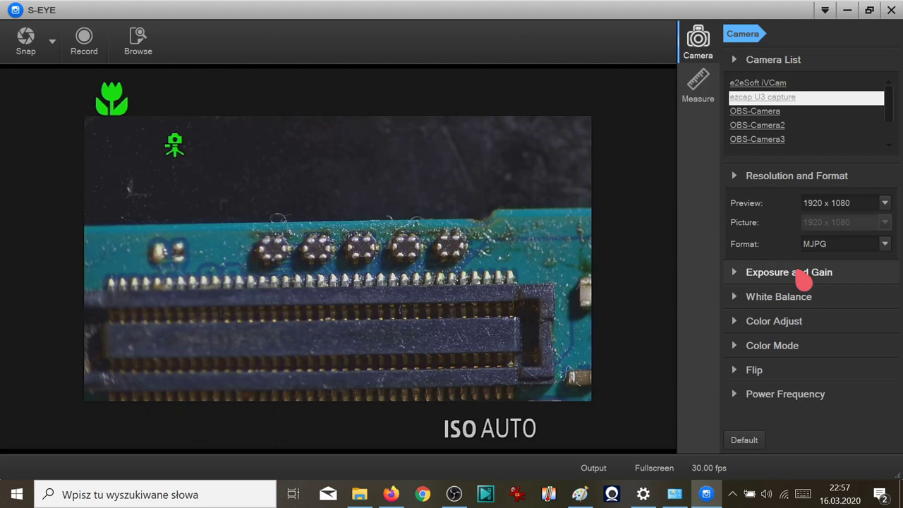
click(855, 204)
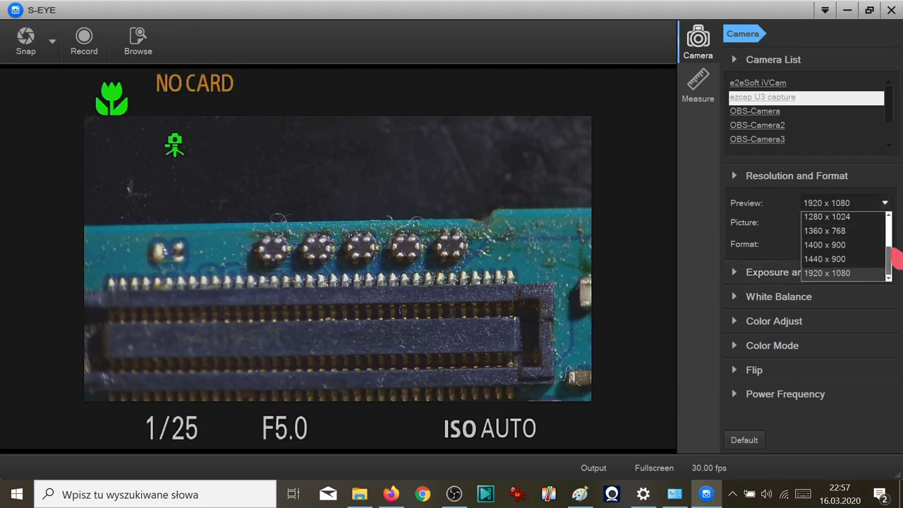
click(867, 219)
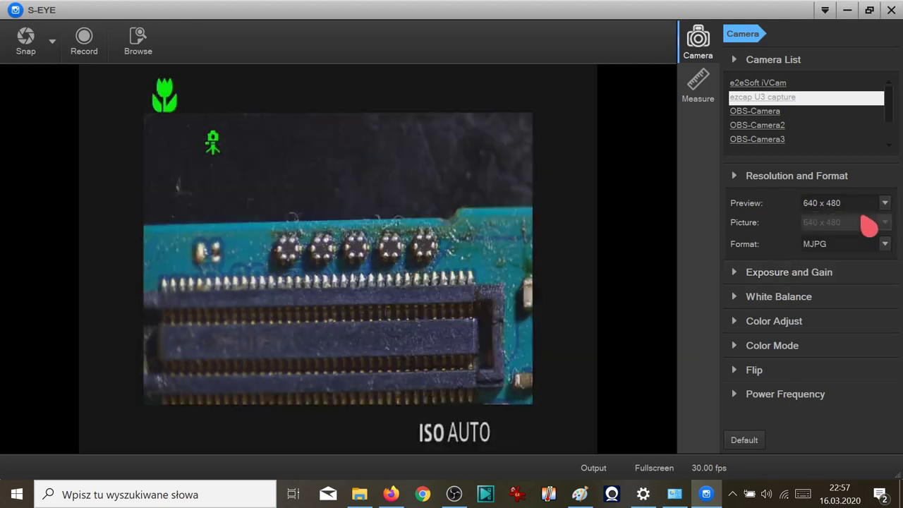
click(885, 204)
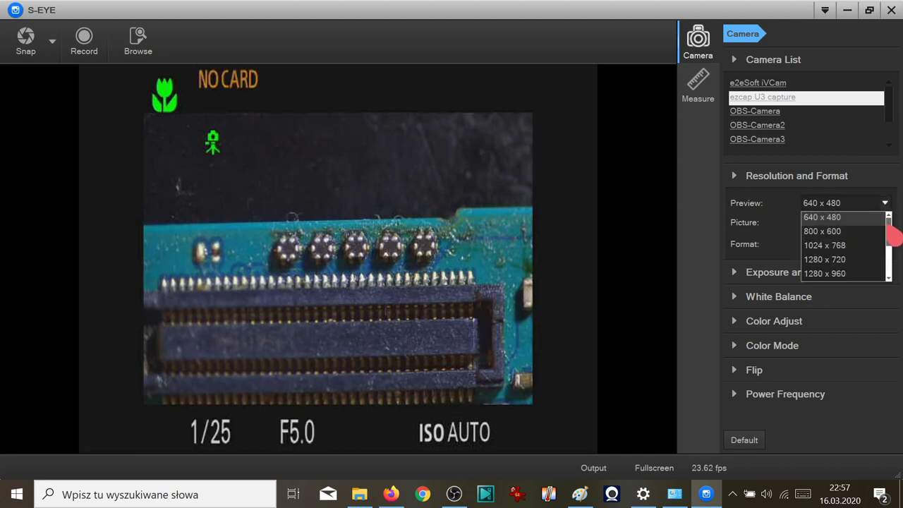
drag(893, 238, 893, 276)
click(838, 276)
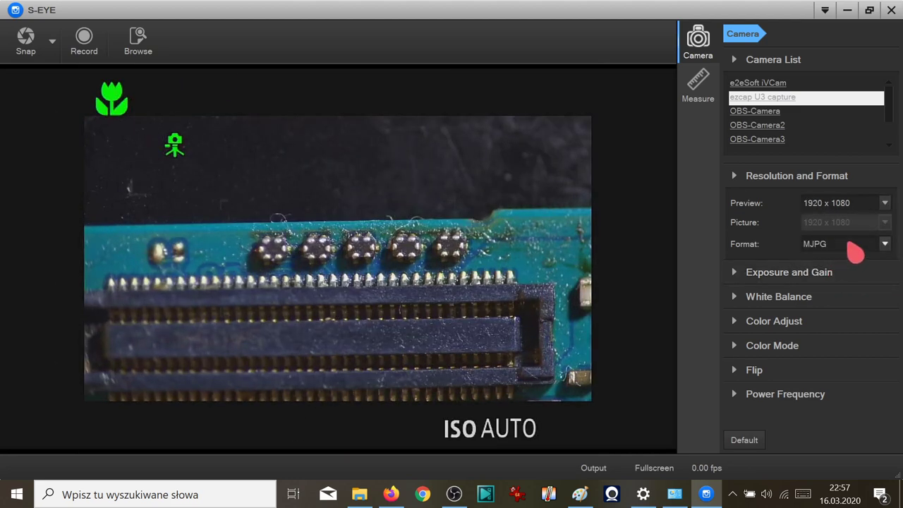
Step: Examine the Exposure and Gain, White Balance and Color Adjust settings available for the ezcap U3 capture camera
click(783, 272)
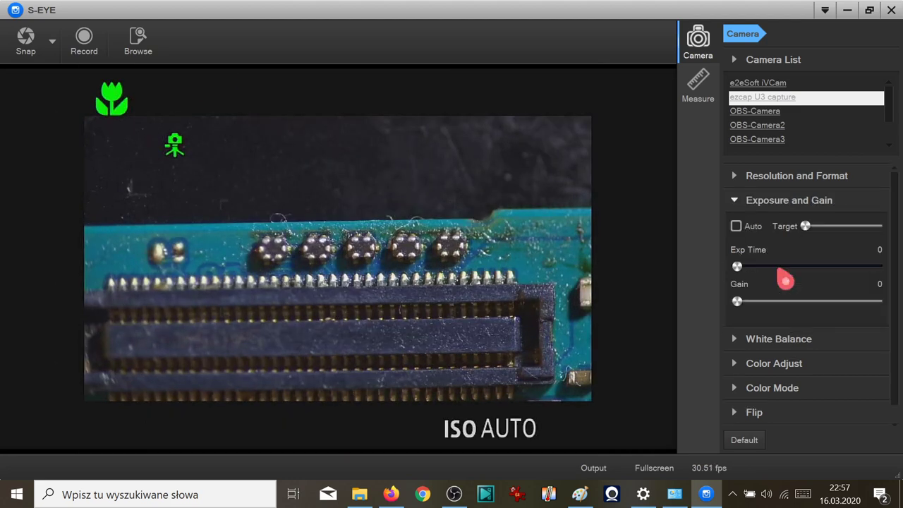
click(755, 200)
click(762, 226)
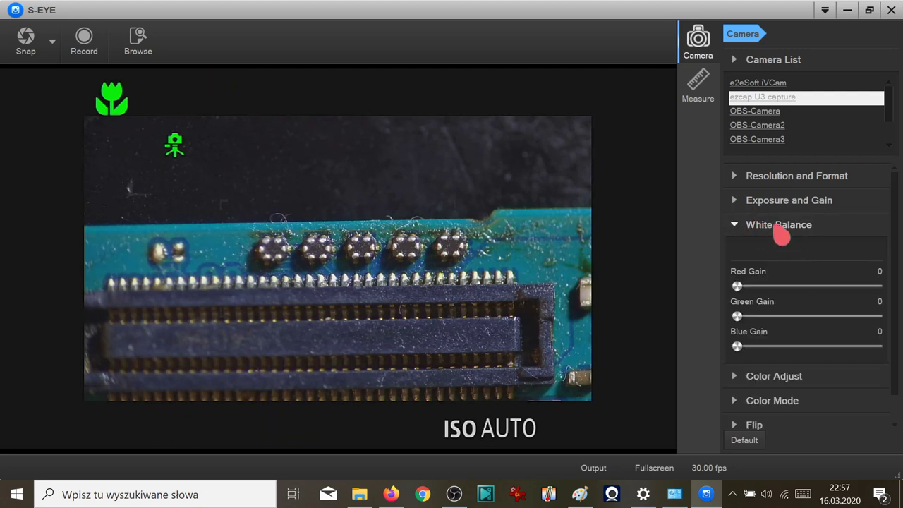
click(778, 227)
click(782, 249)
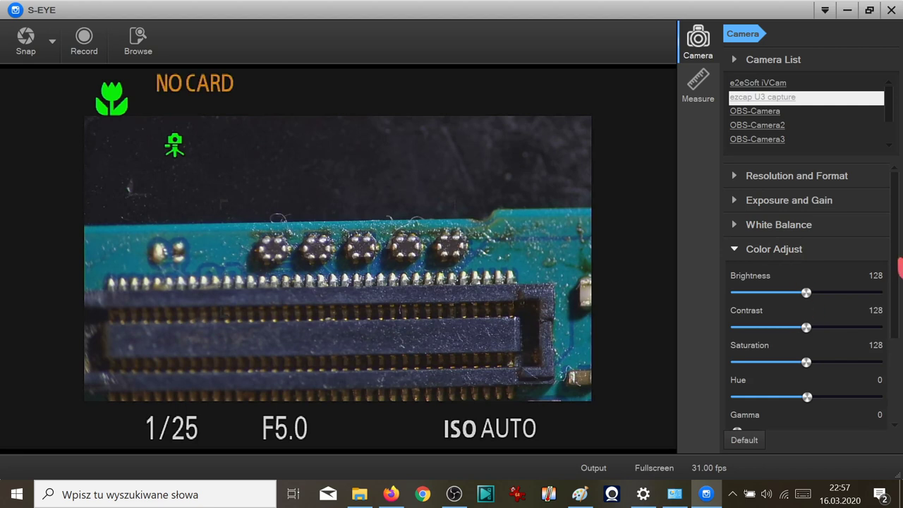
mouse_move(899, 268)
mouse_down()
mouse_move(900, 321)
mouse_move(898, 252)
mouse_up()
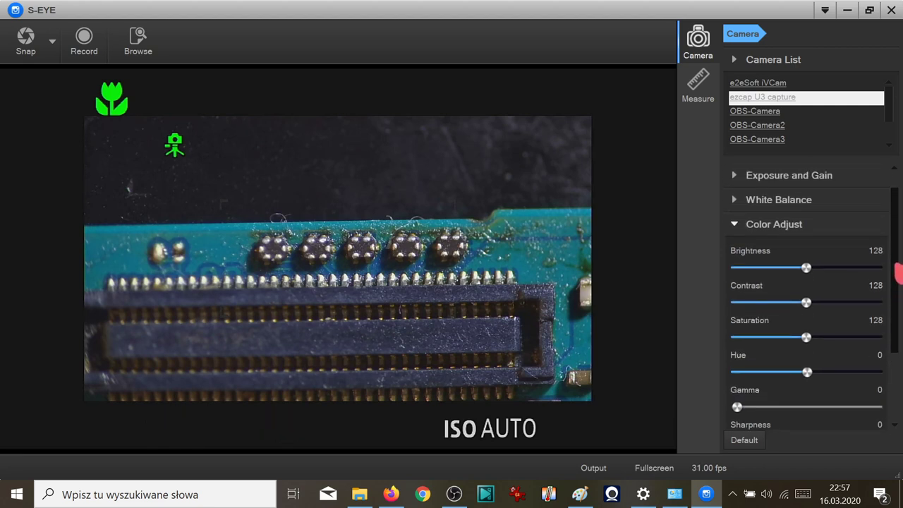
scroll(805, 274, down, 1)
scroll(812, 278, up, 2)
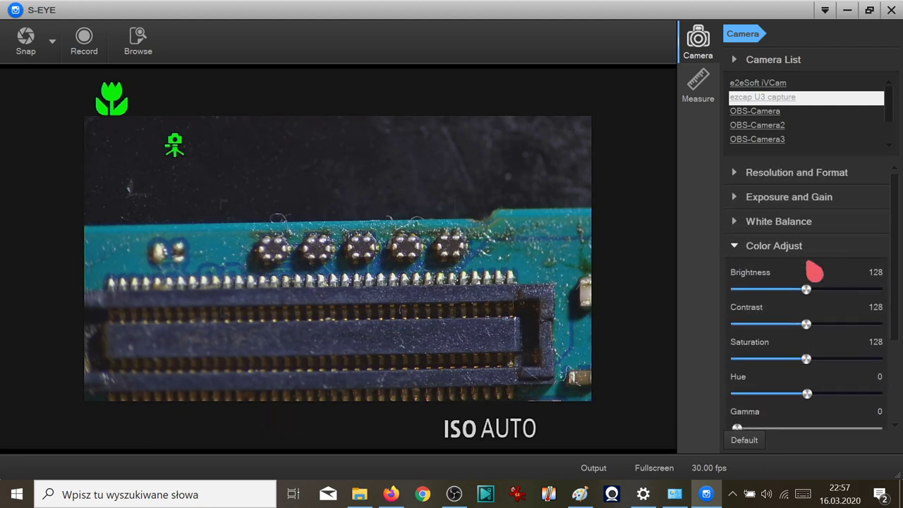
drag(812, 288, 798, 268)
click(795, 248)
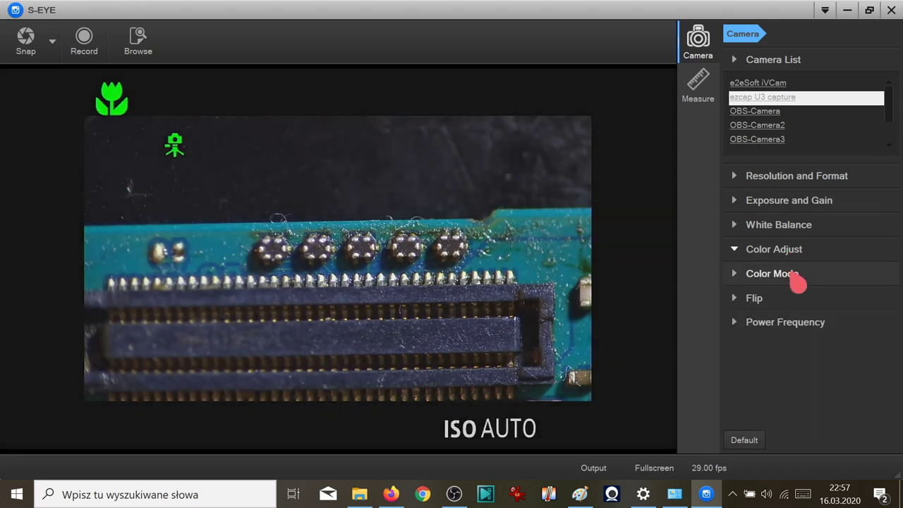
Step: Try the Monochrome and Negative color modes on the preview and set the mode back to Color
click(795, 274)
click(812, 302)
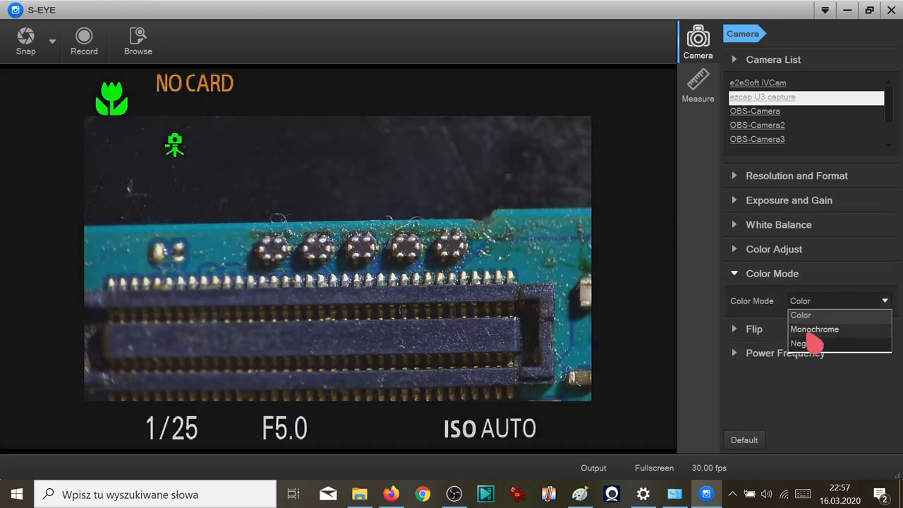
click(811, 329)
click(807, 301)
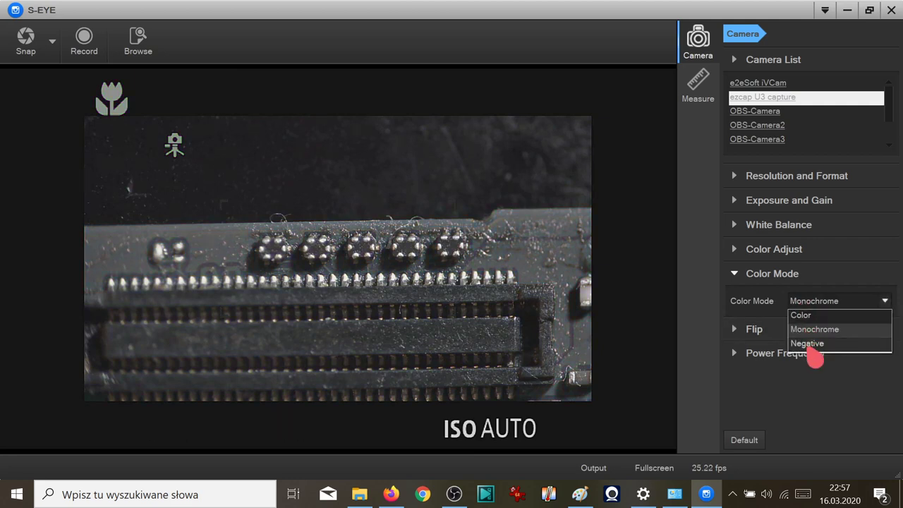
click(810, 343)
click(804, 302)
click(808, 314)
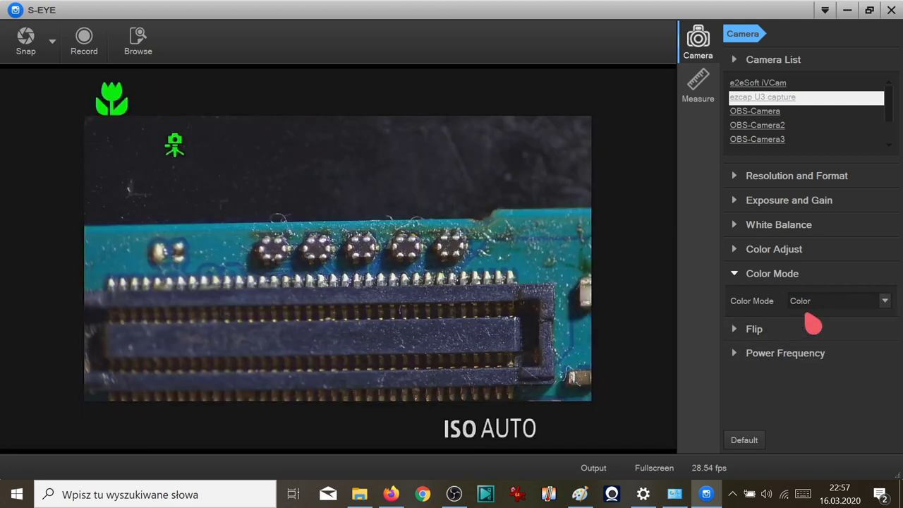
Step: Try flipping the preview image, turn the flip off again and check the Power Frequency setting
click(797, 331)
click(781, 326)
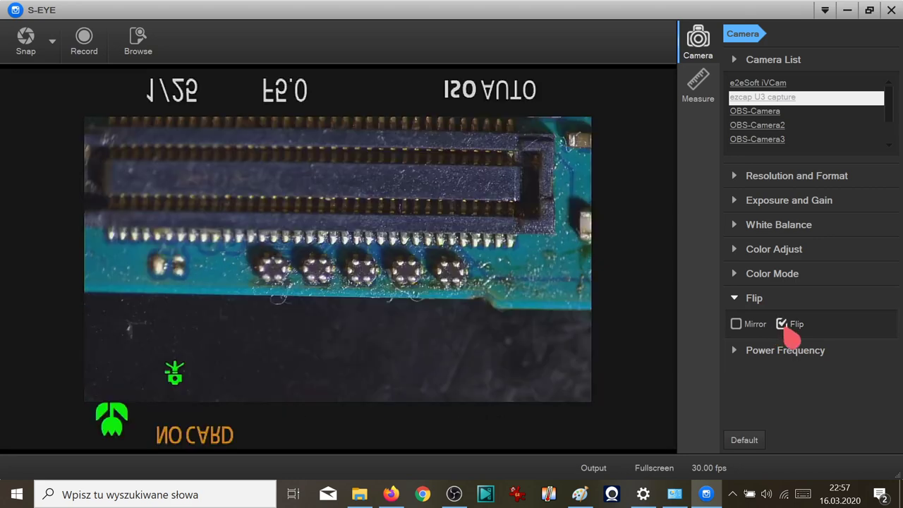
click(780, 325)
click(769, 349)
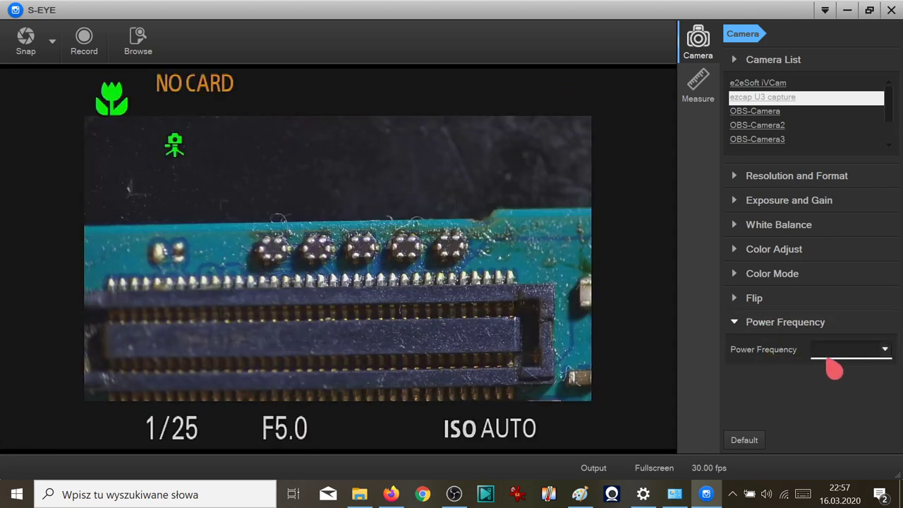
Step: Compare the live image in both video formats by setting the format to YUY2 and back to MJPG
click(736, 178)
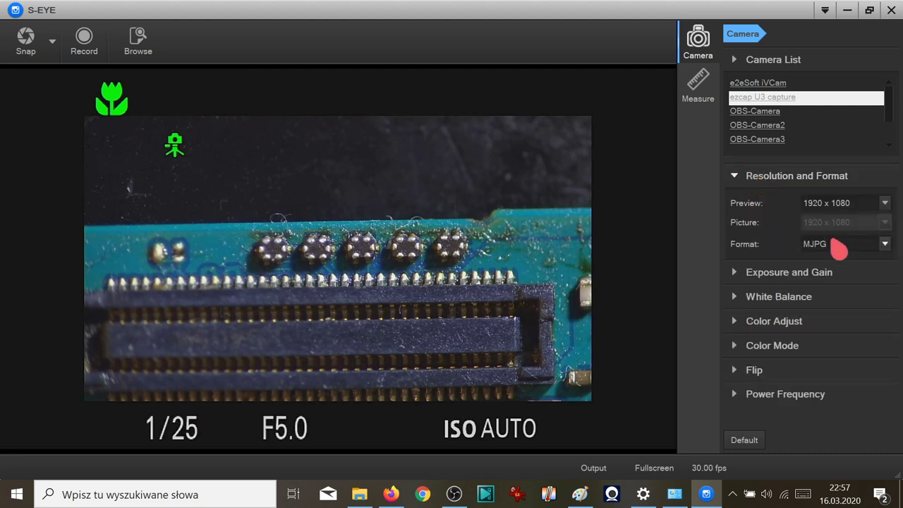
click(838, 248)
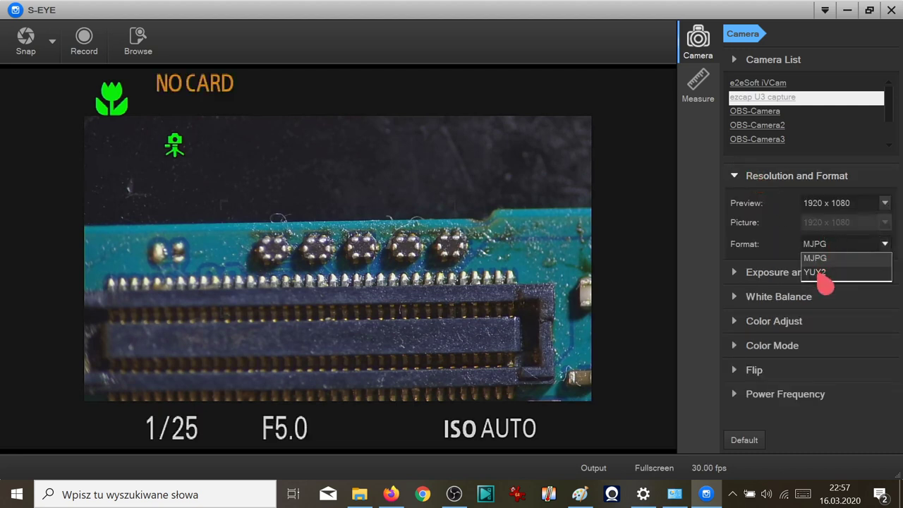
click(818, 274)
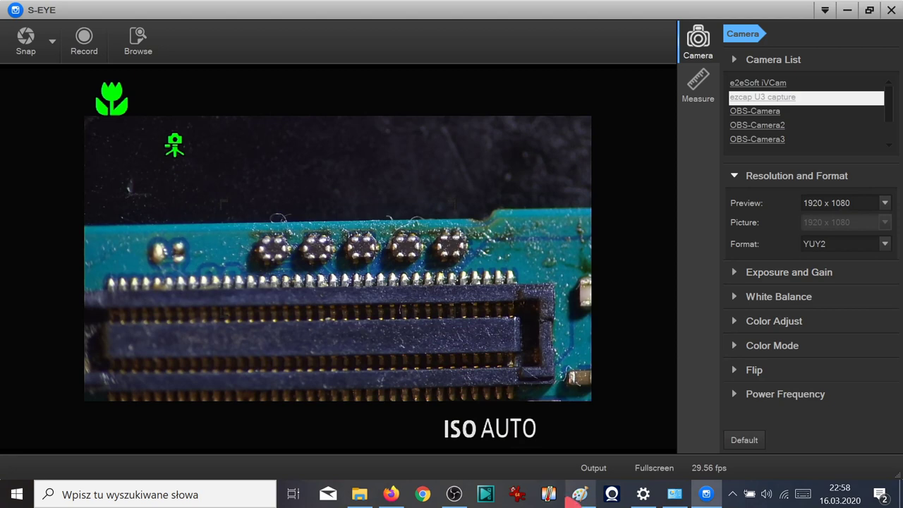
mouse_move(579, 498)
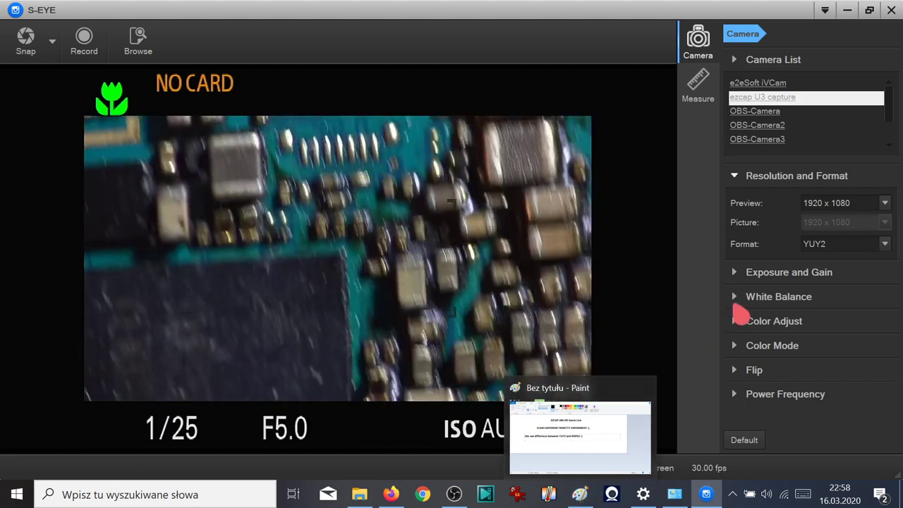
click(824, 247)
click(822, 261)
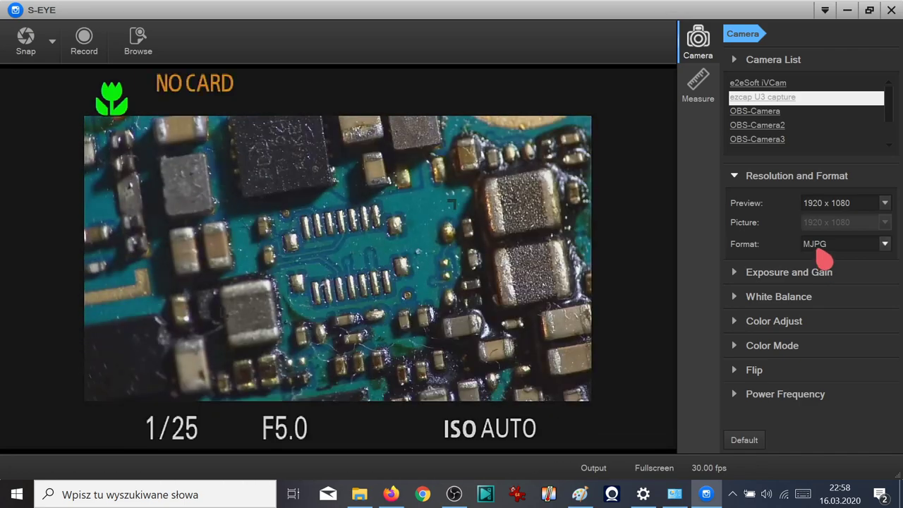
Step: Set the video format of the ezcap U3 capture preview to YUY2
click(824, 246)
click(823, 273)
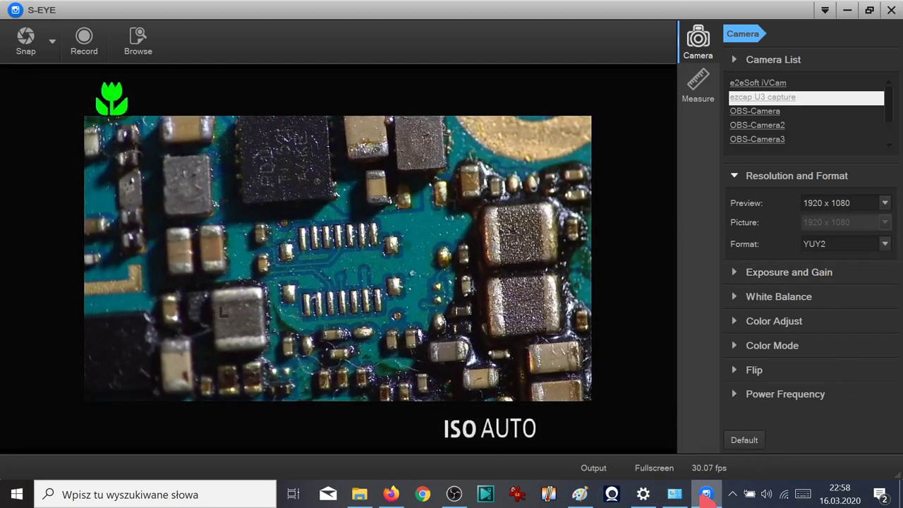
Step: Switch to Paint and replace the YUY2 and MJPEG comparison line with "YOY2 BETTER COLOR...BETTER CONTRAST....AWESOME ^^"
click(580, 494)
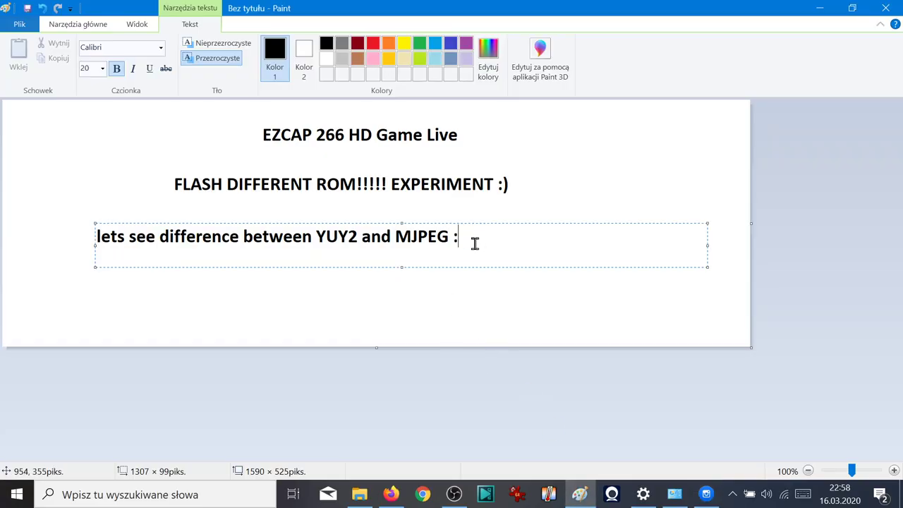
key(BackSpace)
key(BackSpace)
key(BackSpace)
key(BackSpace)
key(BackSpace)
key(BackSpace)
key(BackSpace)
key(BackSpace)
key(BackSpace)
key(BackSpace)
key(BackSpace)
key(BackSpace)
key(BackSpace)
key(BackSpace)
key(BackSpace)
key(BackSpace)
key(BackSpace)
key(BackSpace)
key(BackSpace)
key(BackSpace)
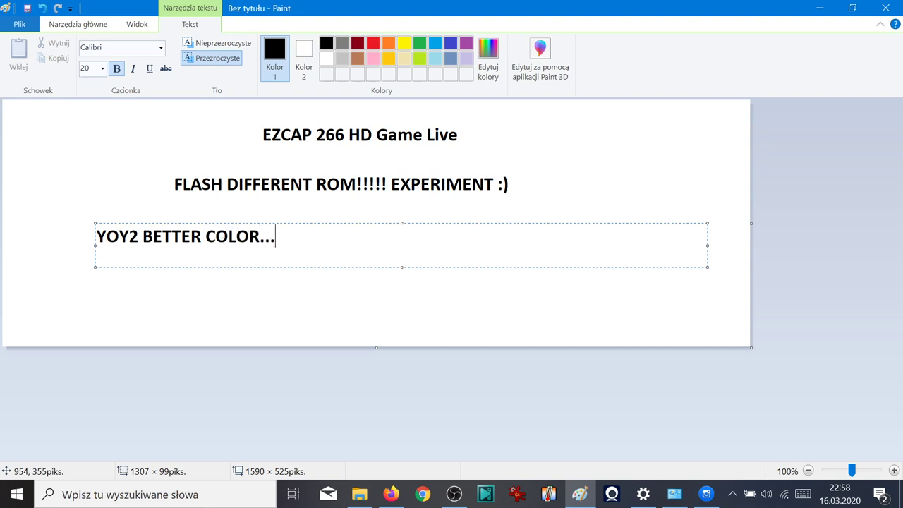
text(ER CONTRAST....AWE)
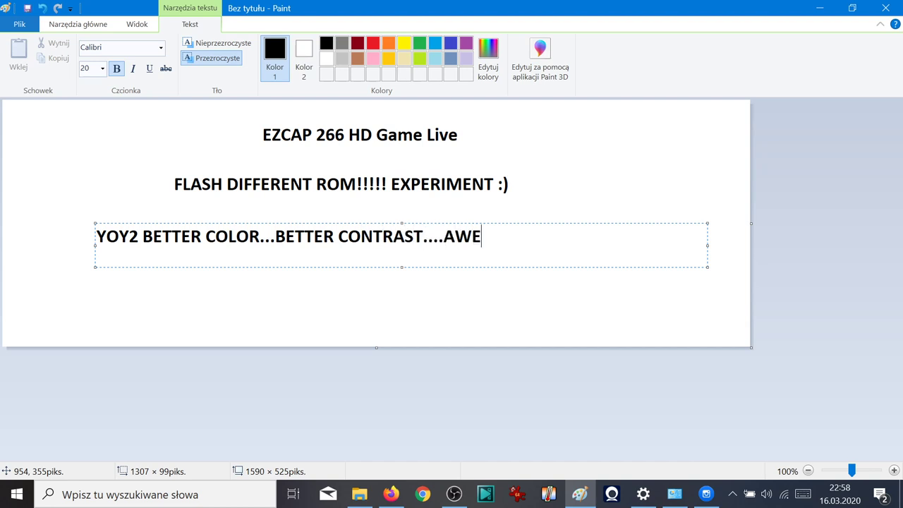
text(SOME ^^)
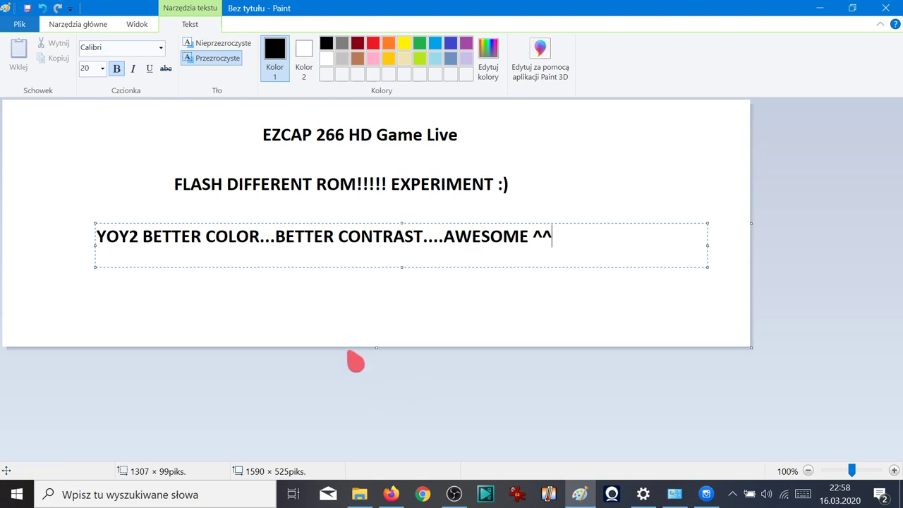
Step: Correct "YOY2" to "YUY2" in the note and append "and working :)" at its end
click(118, 237)
key(BackSpace)
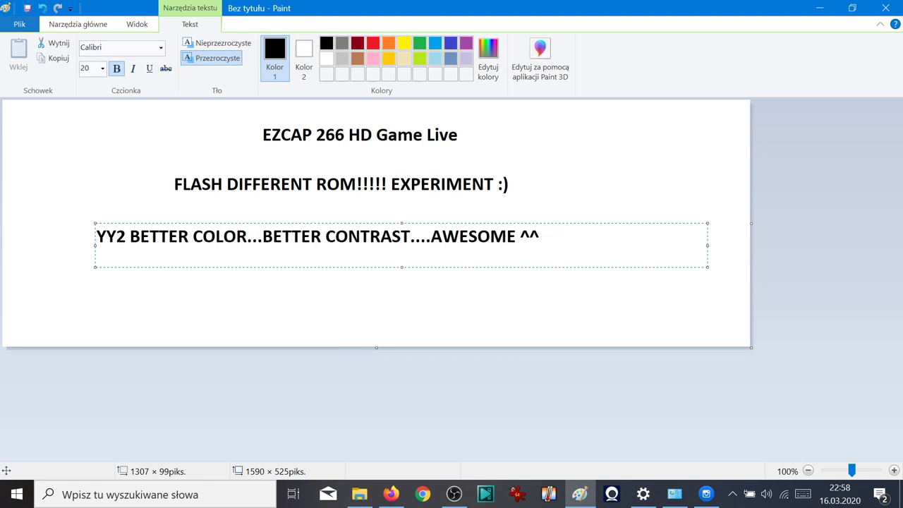
text(U)
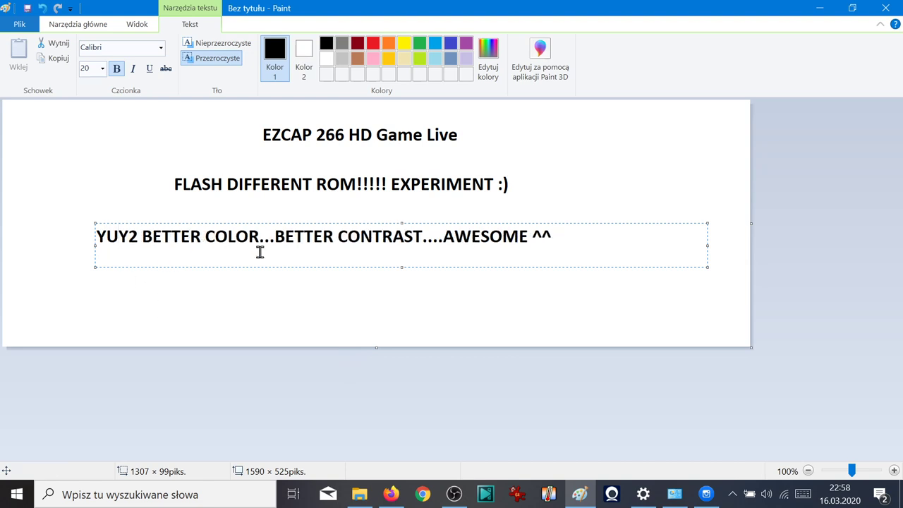
click(570, 237)
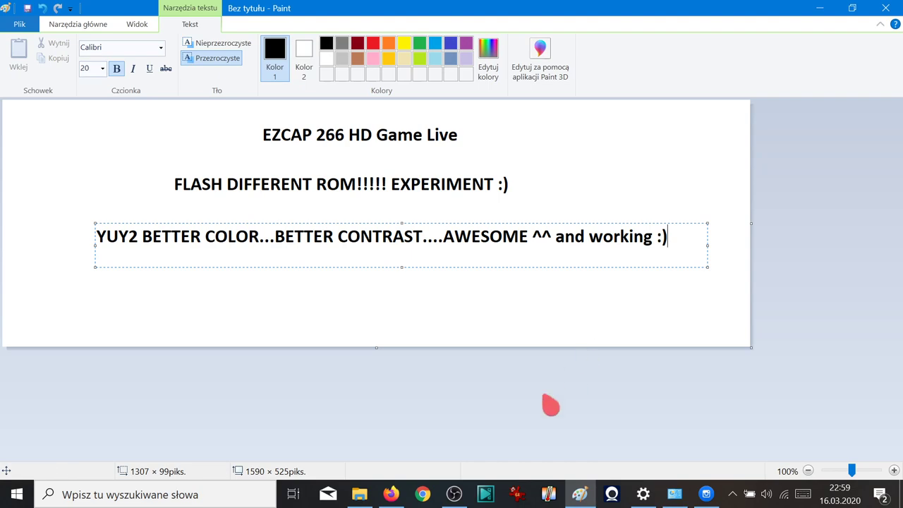
Step: Switch to S-EYE and check the ezcap U3 capture entry in the camera list
click(705, 496)
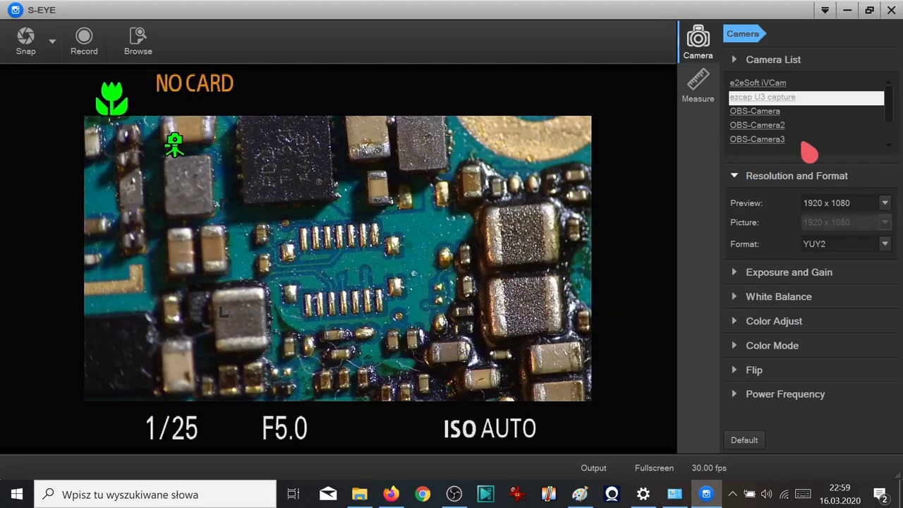
scroll(810, 134, down, 1)
scroll(818, 147, up, 1)
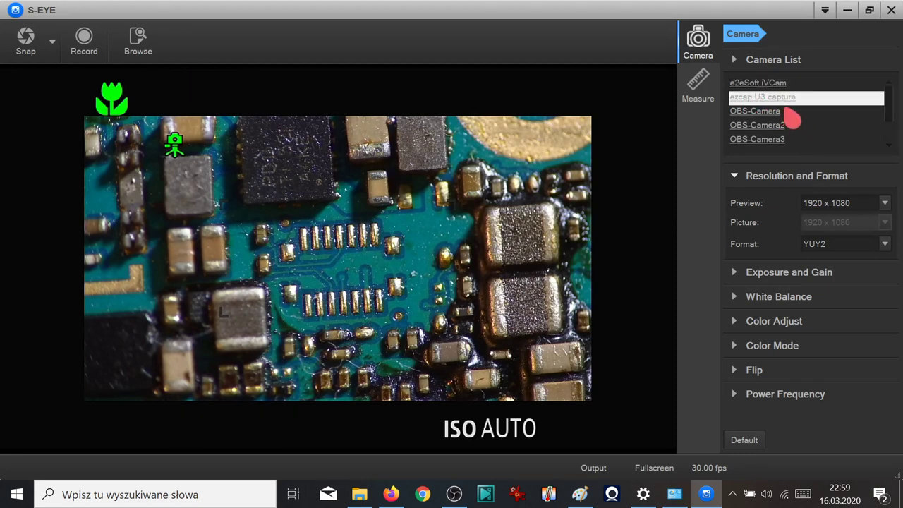
Step: Switch back to Paint and replace the YUY2 note with "detect as ezcap :)"
click(587, 494)
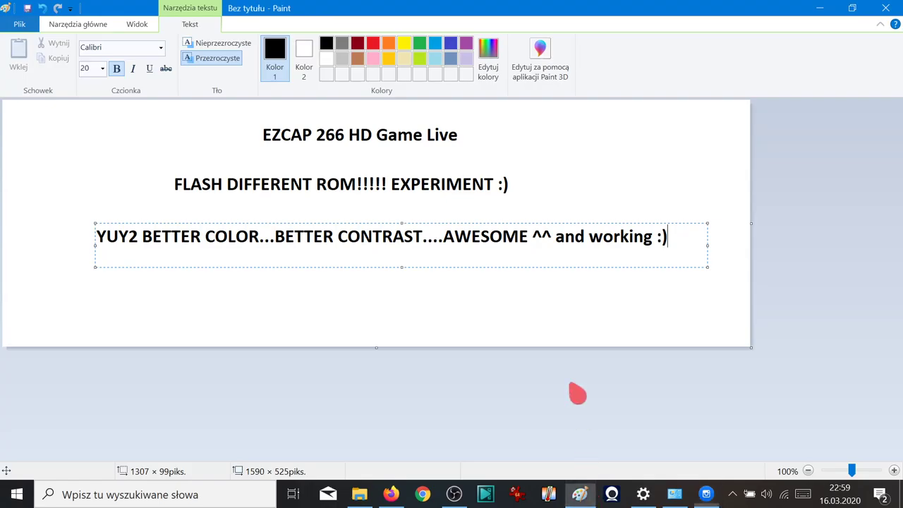
key(BackSpace)
key(BackSpace)
key(BackSpace)
key(BackSpace)
key(BackSpace)
key(BackSpace)
key(BackSpace)
key(BackSpace)
key(BackSpace)
key(BackSpace)
key(BackSpace)
key(BackSpace)
key(BackSpace)
key(BackSpace)
key(BackSpace)
key(BackSpace)
key(BackSpace)
key(BackSpace)
key(BackSpace)
key(BackSpace)
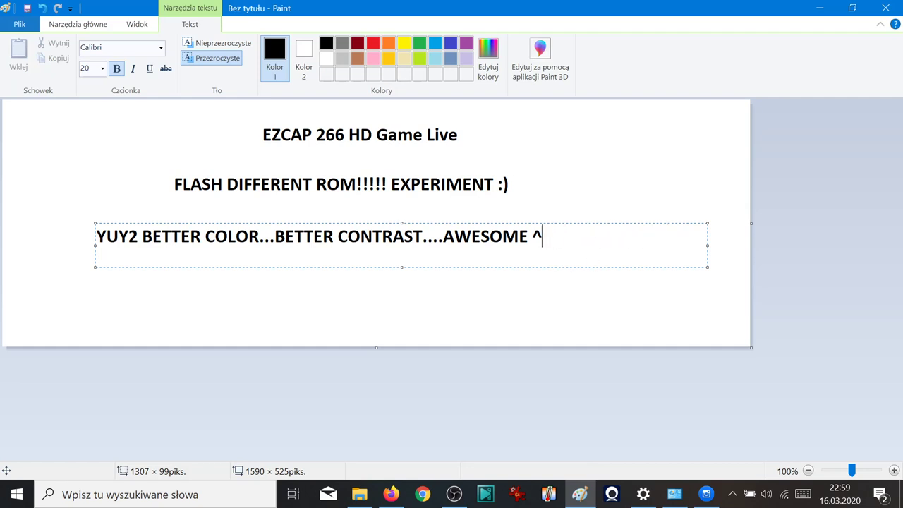
key(BackSpace)
key(BackSpace)
key(BackSpace)
key(BackSpace)
key(BackSpace)
key(BackSpace)
key(BackSpace)
key(BackSpace)
key(BackSpace)
key(BackSpace)
key(BackSpace)
key(BackSpace)
key(BackSpace)
key(BackSpace)
key(BackSpace)
key(BackSpace)
key(BackSpace)
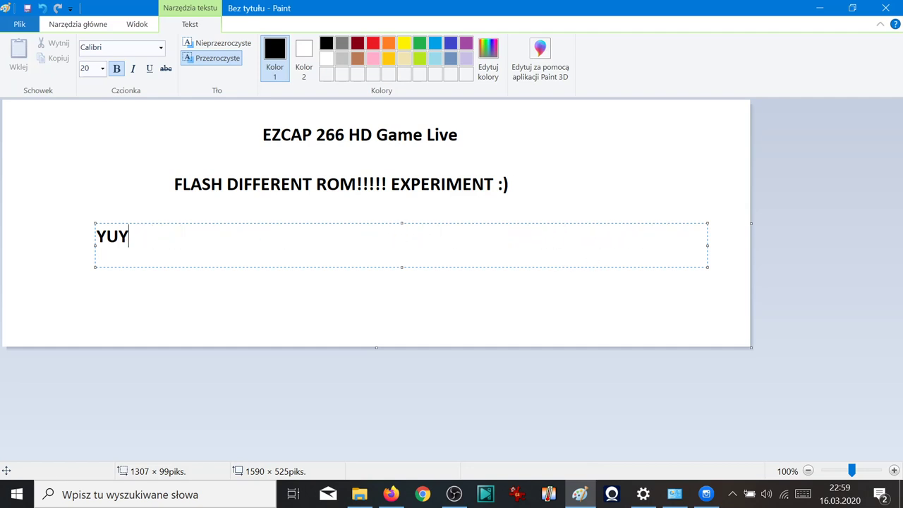
text(etect as ex)
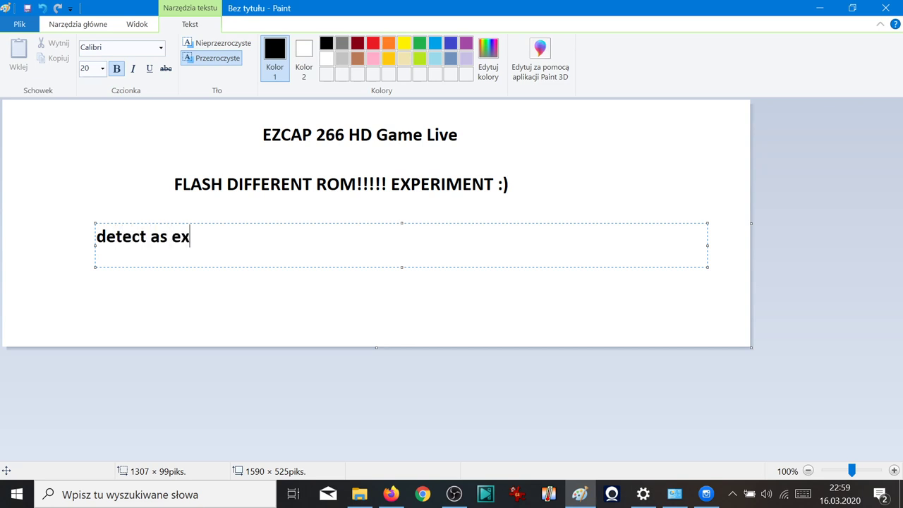
text(ca)
text(p)
text(=)
text(=)
key(BackSpace)
key(BackSpace)
key(BackSpace)
key(BackSpace)
key(BackSpace)
key(BackSpace)
text(zcap :))
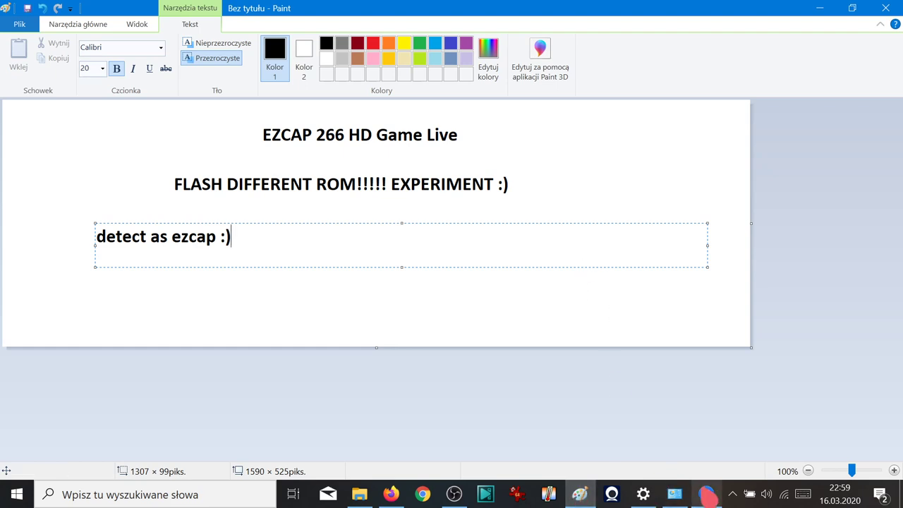
Step: Switch to Windows Settings and open the sound settings of the ezcap U3 capture device from Urządzenia i drukarki
click(705, 493)
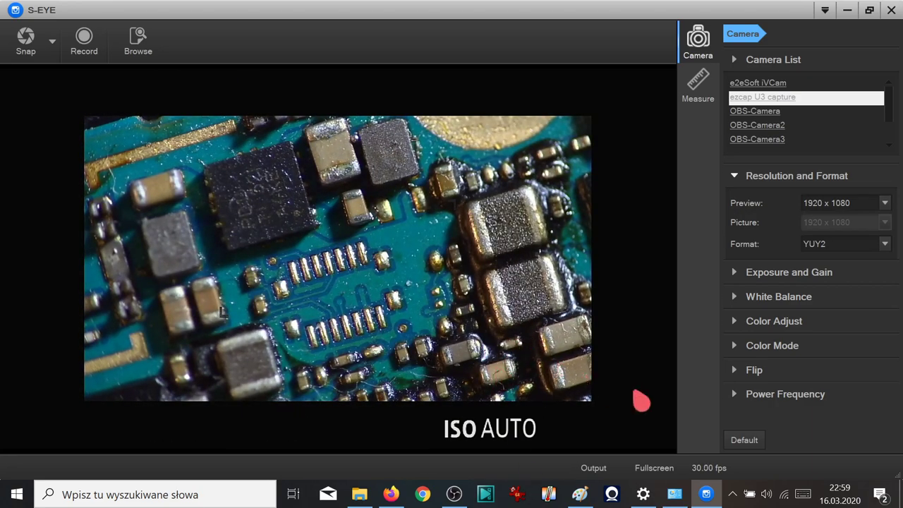
click(644, 495)
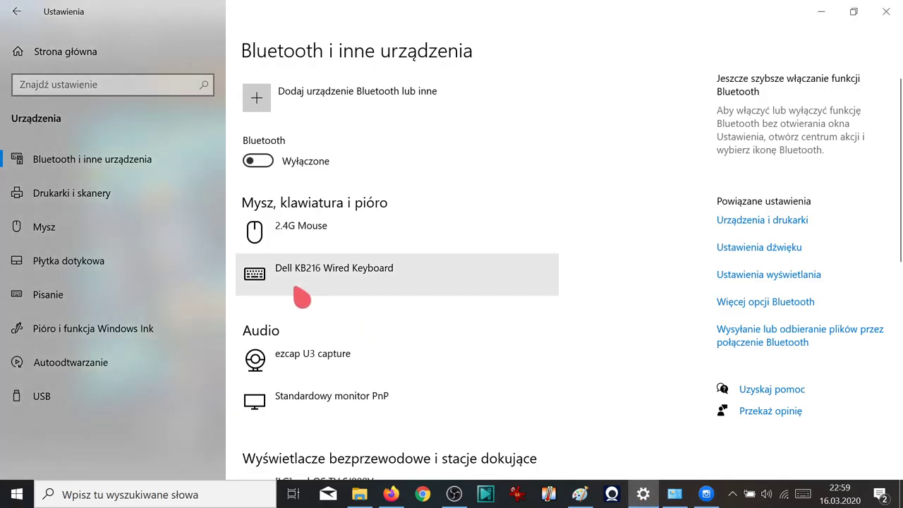
scroll(310, 310, down, 2)
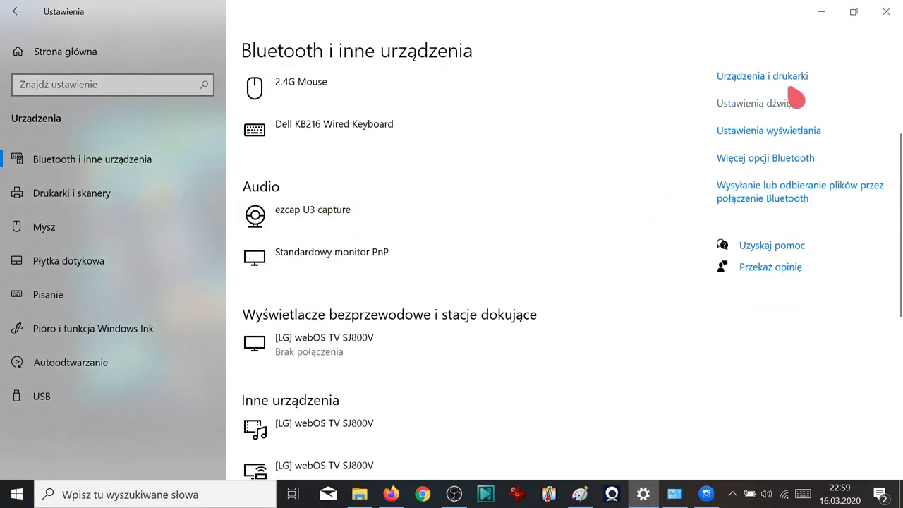
click(804, 90)
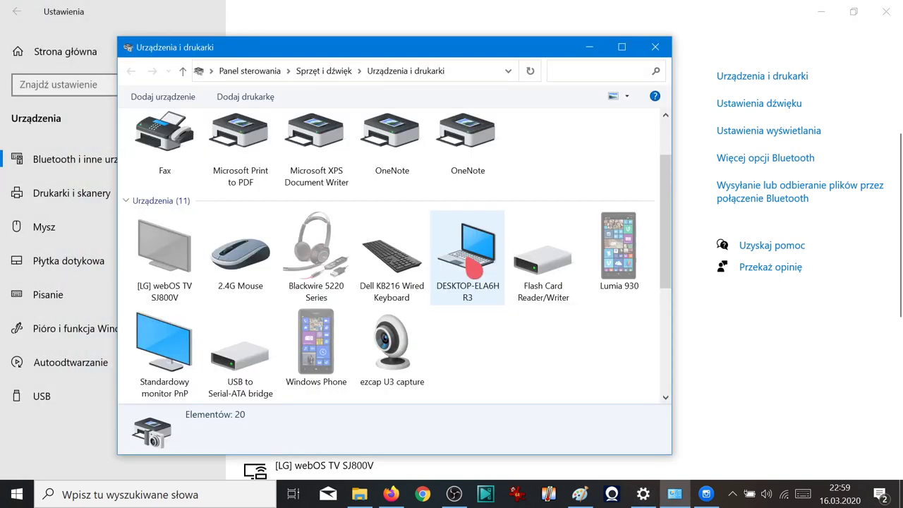
click(410, 345)
right_click(404, 336)
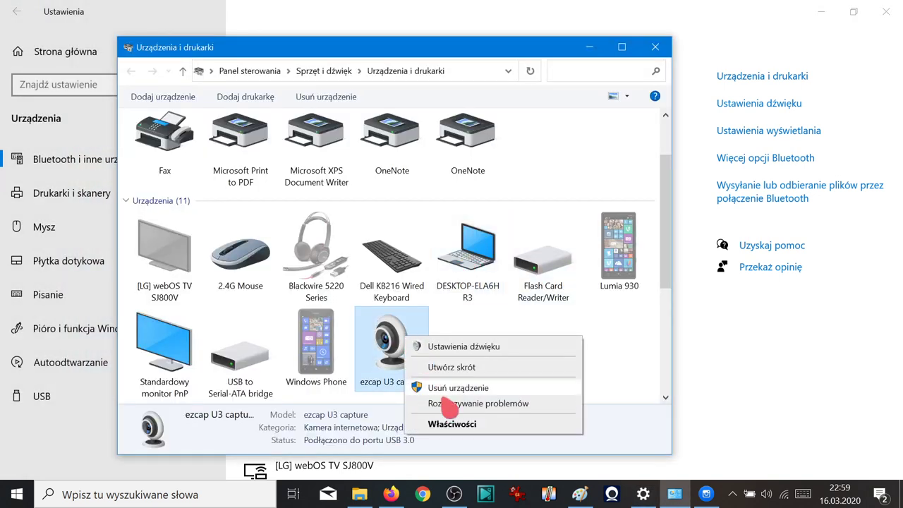
click(460, 346)
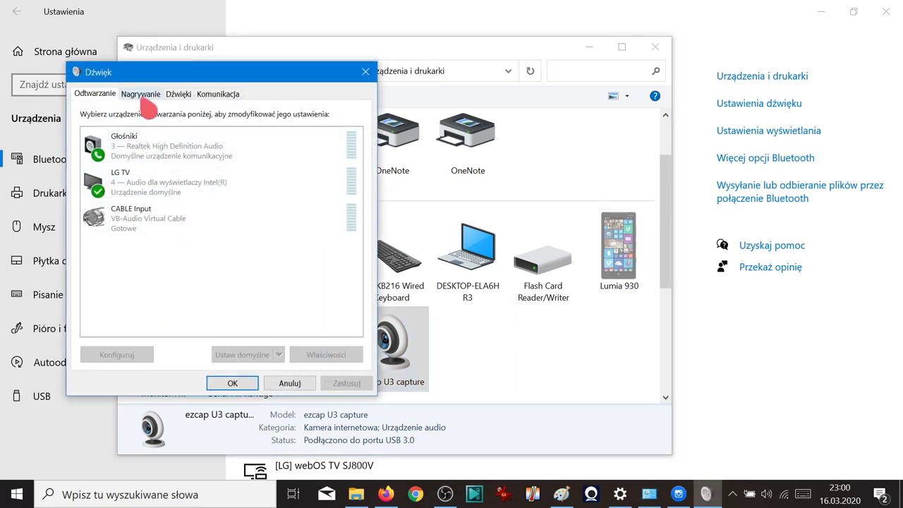
Step: Examine the levels and default format options of the ezcap recording device Cyfrowy interfejs audio, and close the sound settings without changes
click(144, 96)
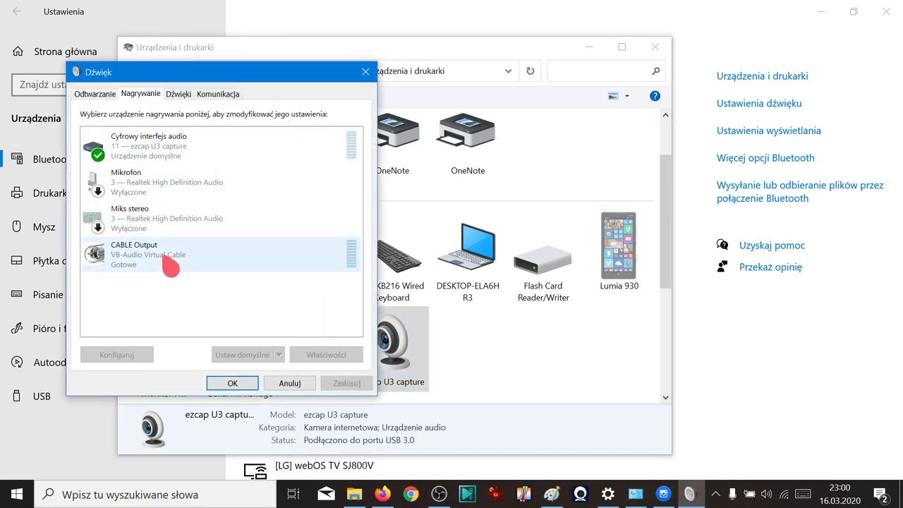
click(156, 145)
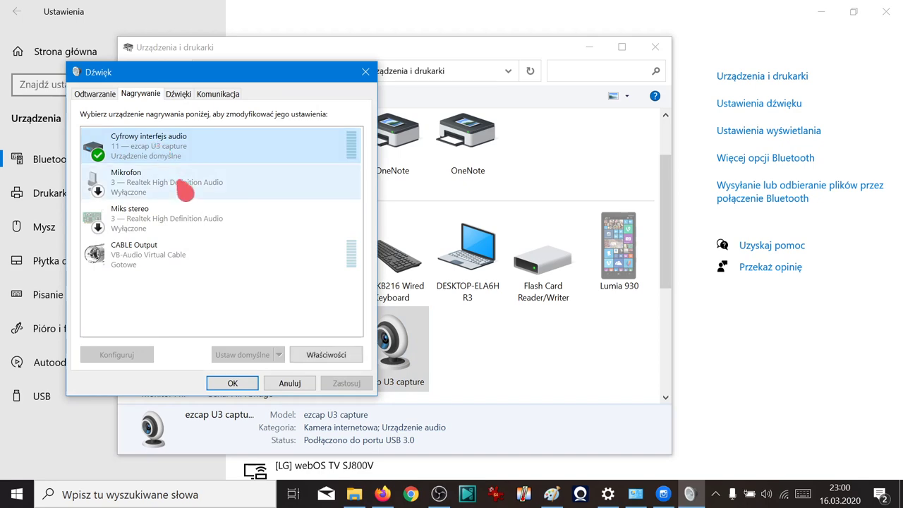
click(324, 355)
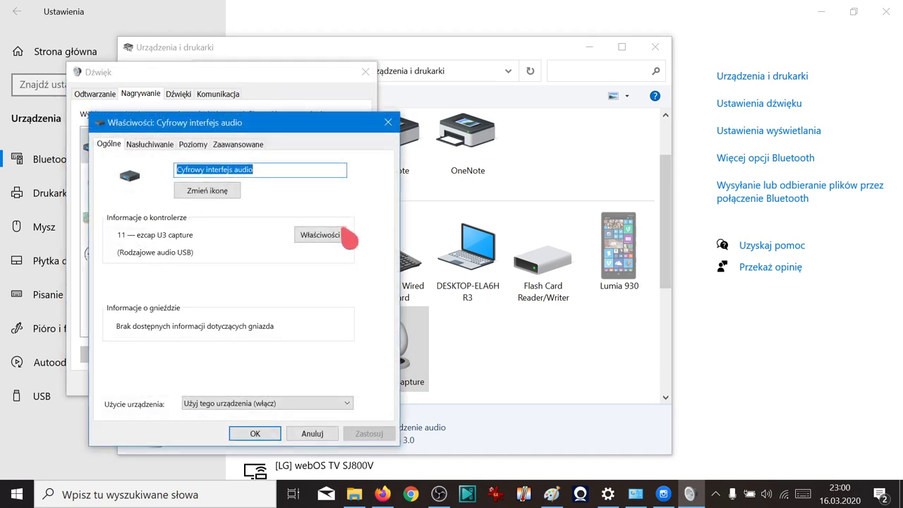
click(150, 144)
click(193, 144)
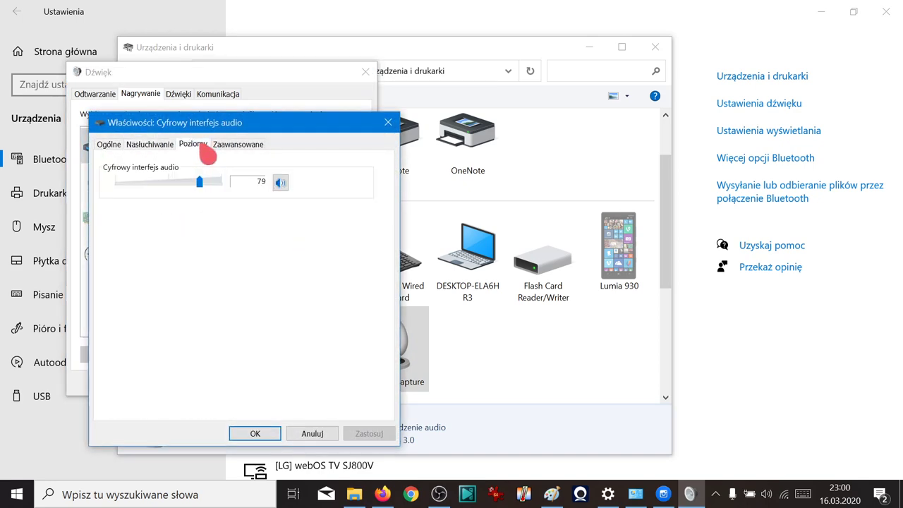
click(233, 146)
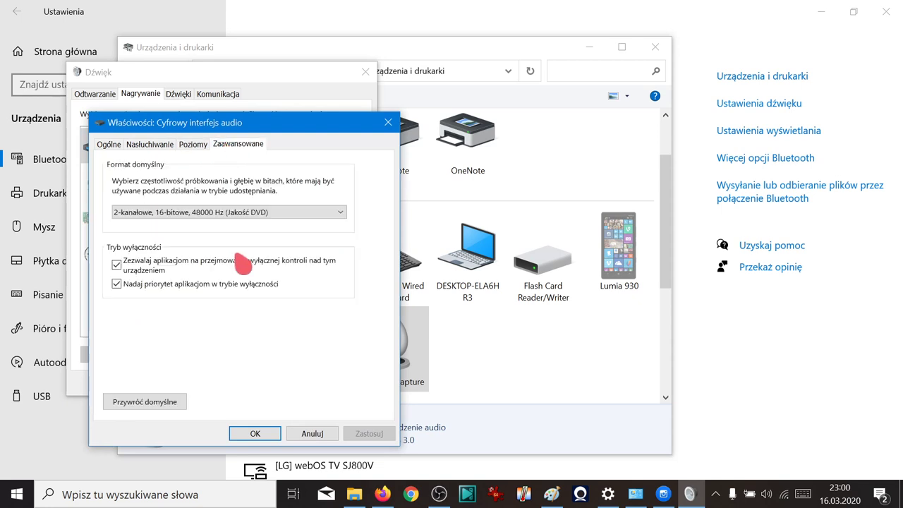
click(232, 215)
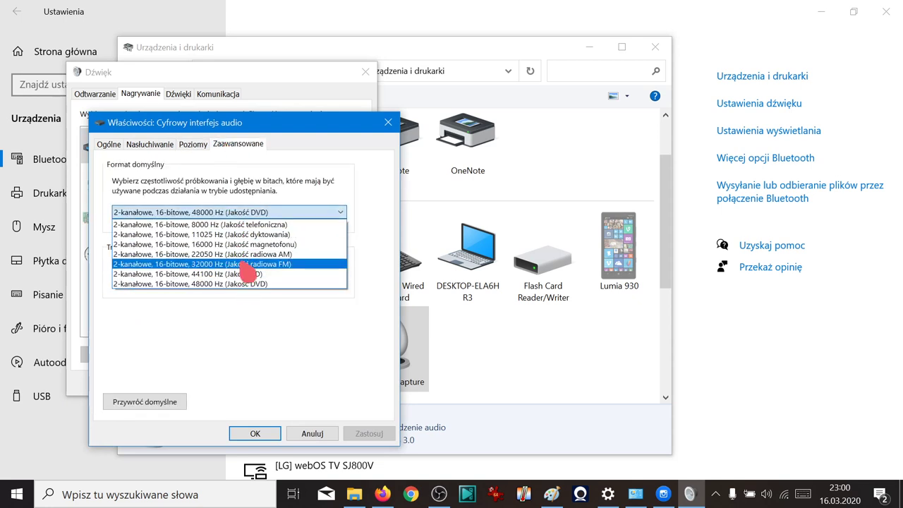
click(326, 197)
click(388, 123)
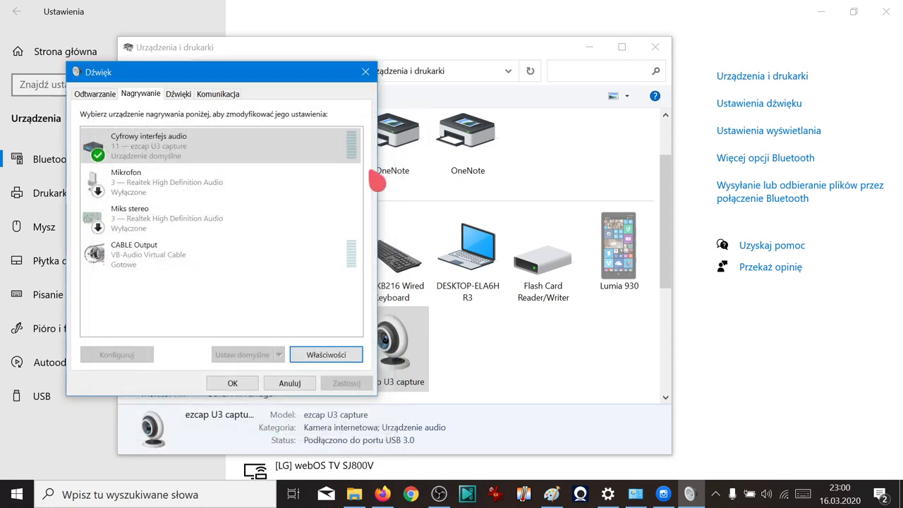
click(290, 383)
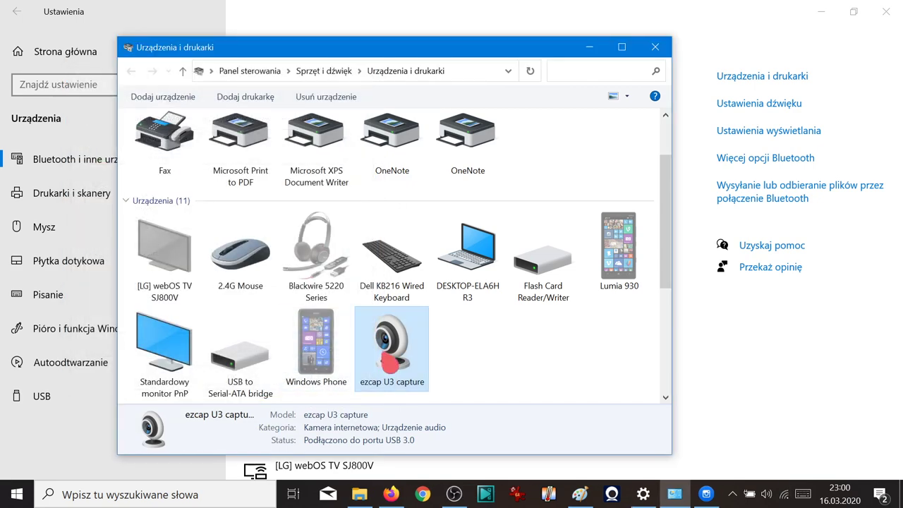
Step: Examine the hardware functions and their types in the ezcap U3 capture device properties
right_click(388, 360)
click(443, 444)
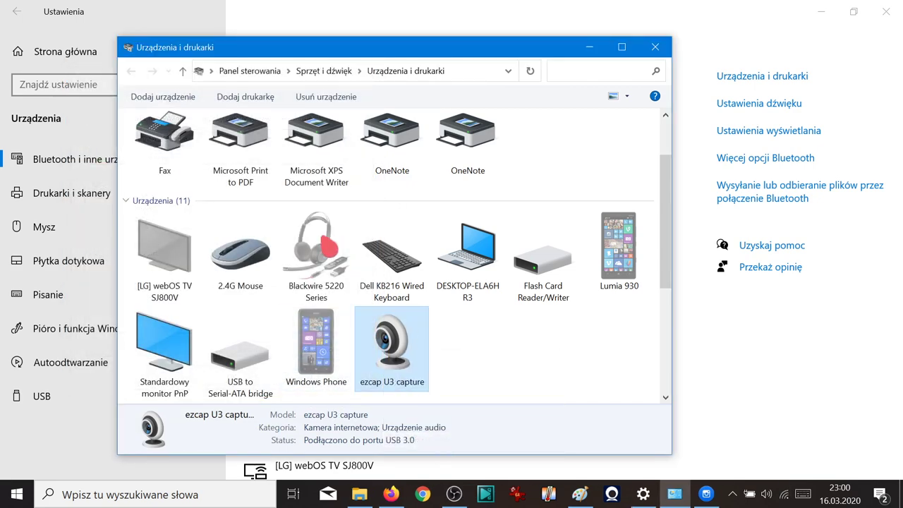
click(439, 145)
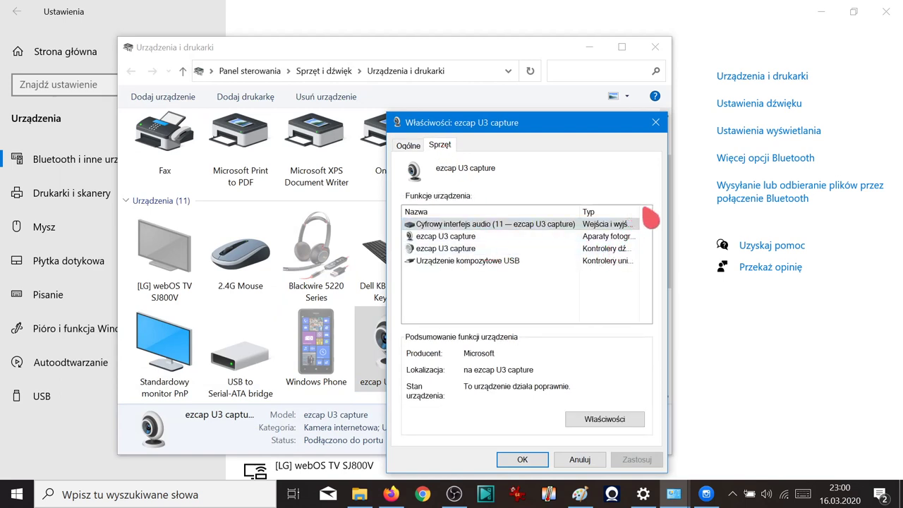
drag(639, 216, 675, 221)
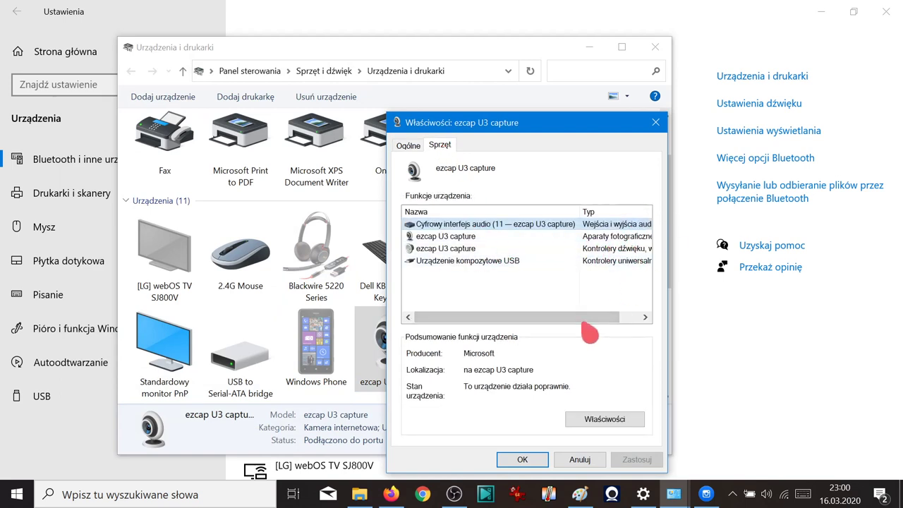
drag(587, 320, 641, 323)
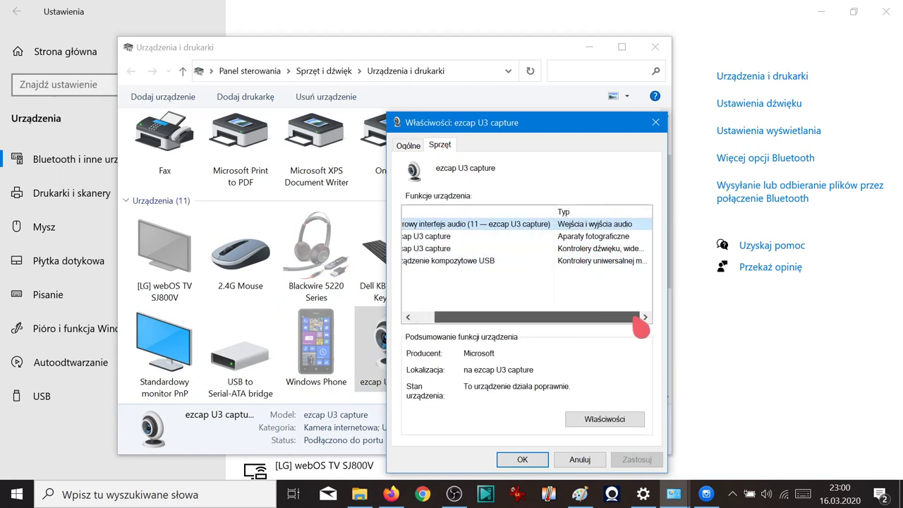
click(462, 237)
click(582, 249)
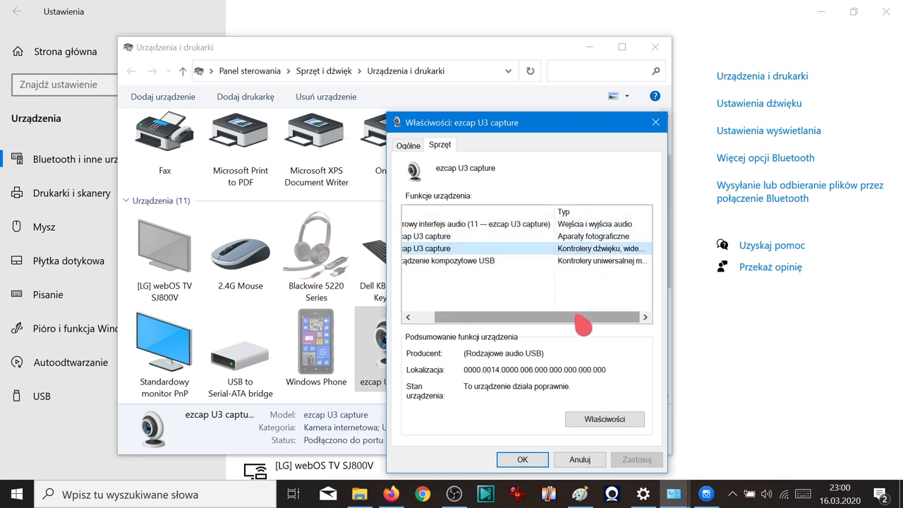
drag(581, 316, 499, 324)
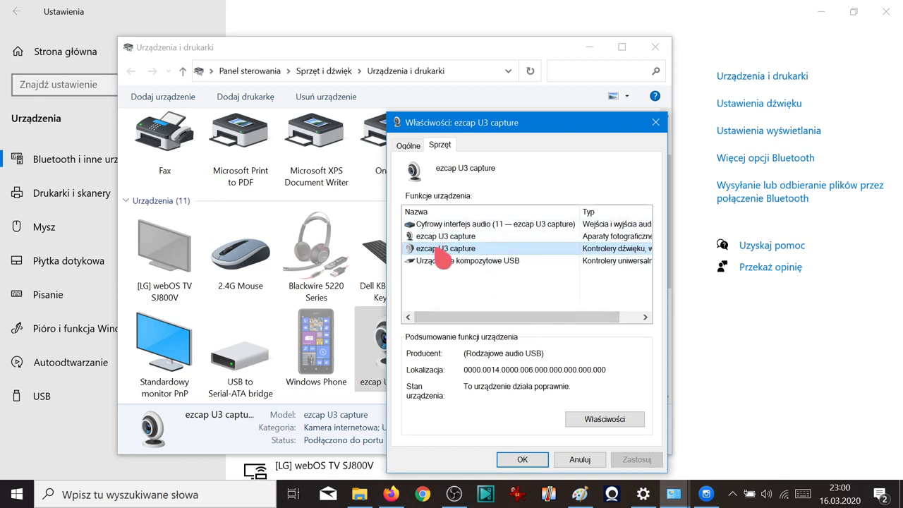
Step: Examine the digital audio interface and the other function types of the ezcap U3 capture device, and close its properties without changes
click(482, 224)
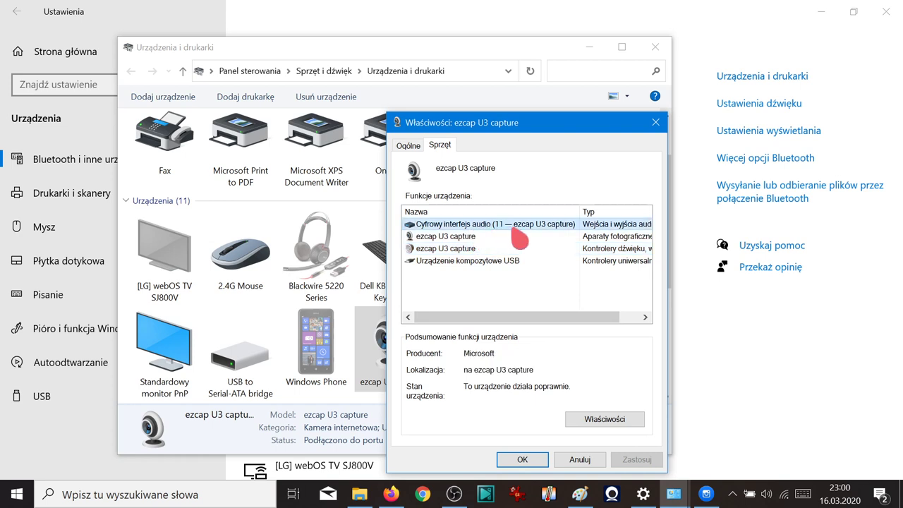
drag(556, 317, 596, 332)
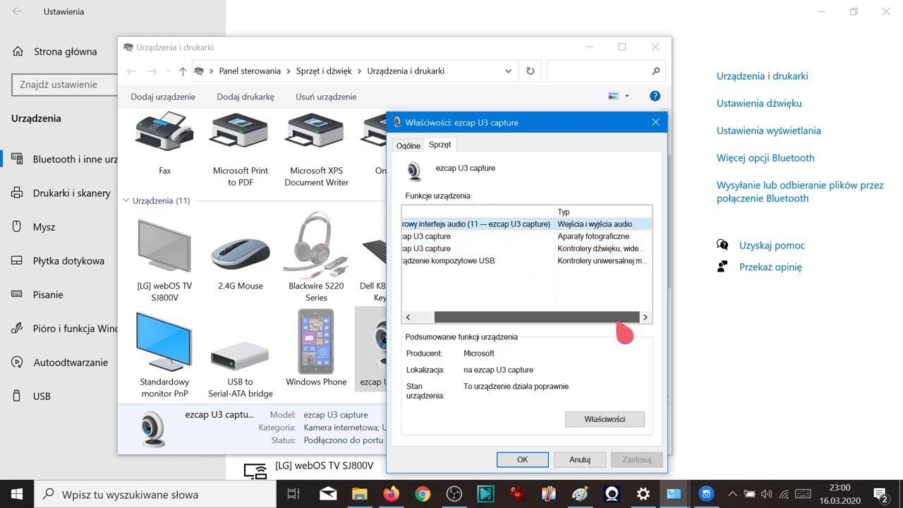
drag(525, 317, 486, 317)
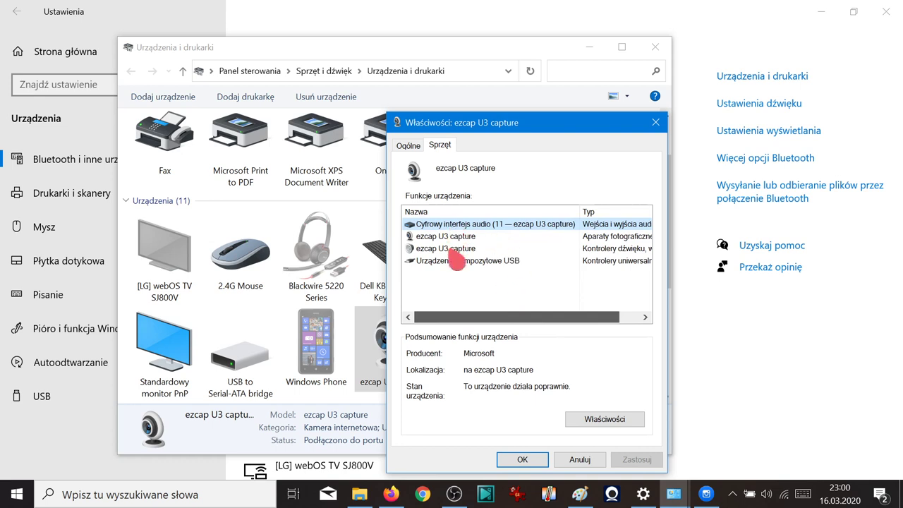
click(423, 251)
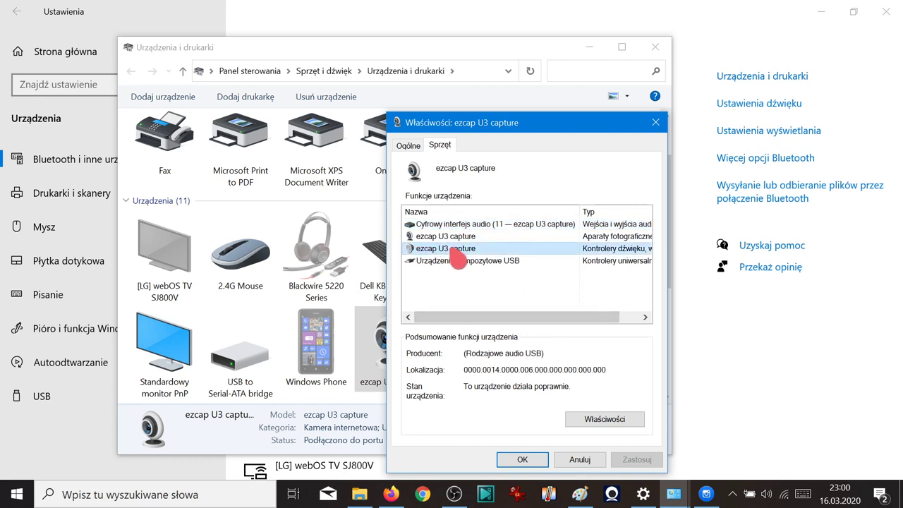
click(588, 459)
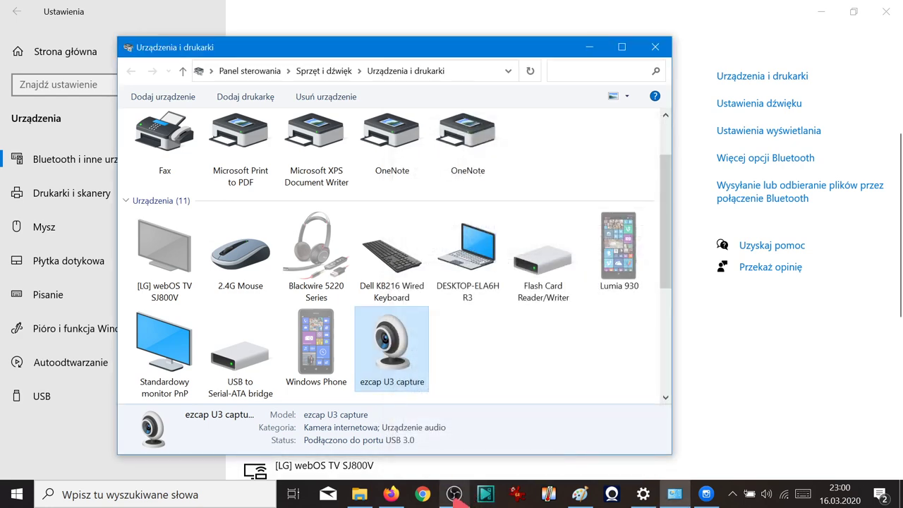
Step: Switch to Paint and extend the "detect as ezcap :)" note with "yes...digital and analog output :)"
mouse_move(457, 496)
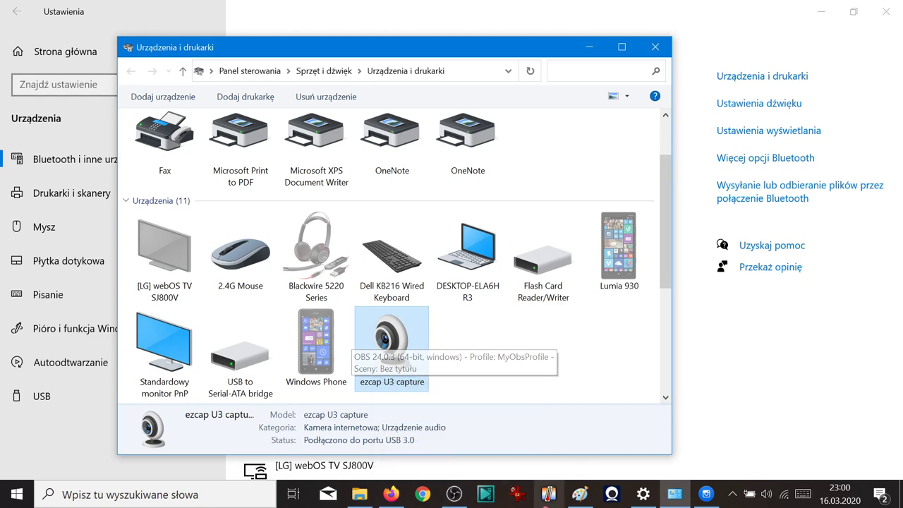
click(579, 495)
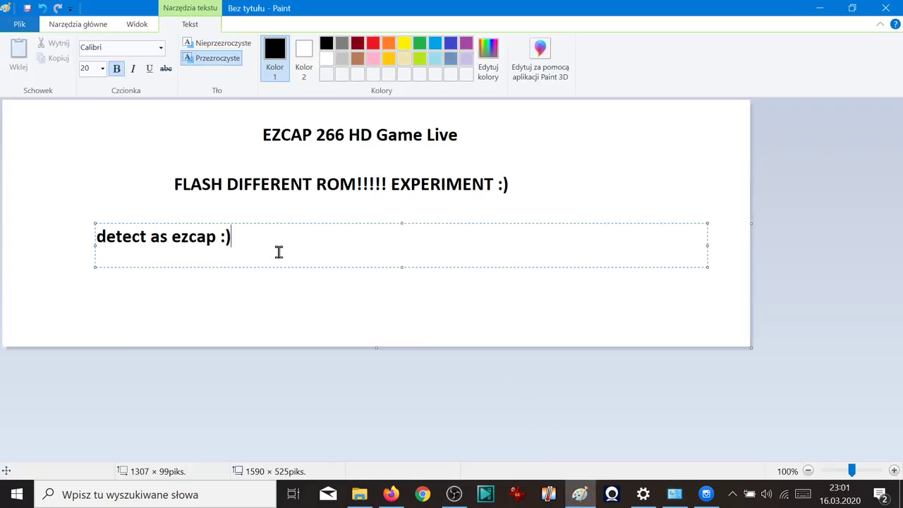
text(yes.)
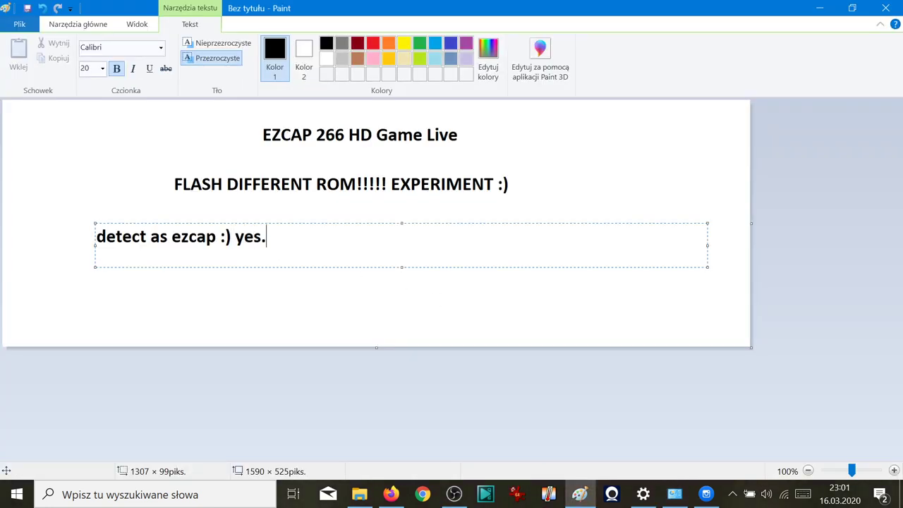
text(..digita)
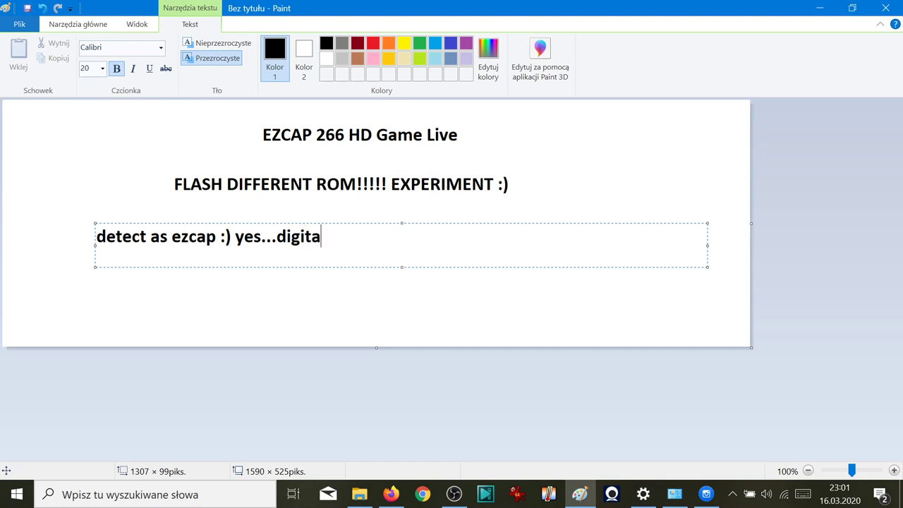
text(l and analog o)
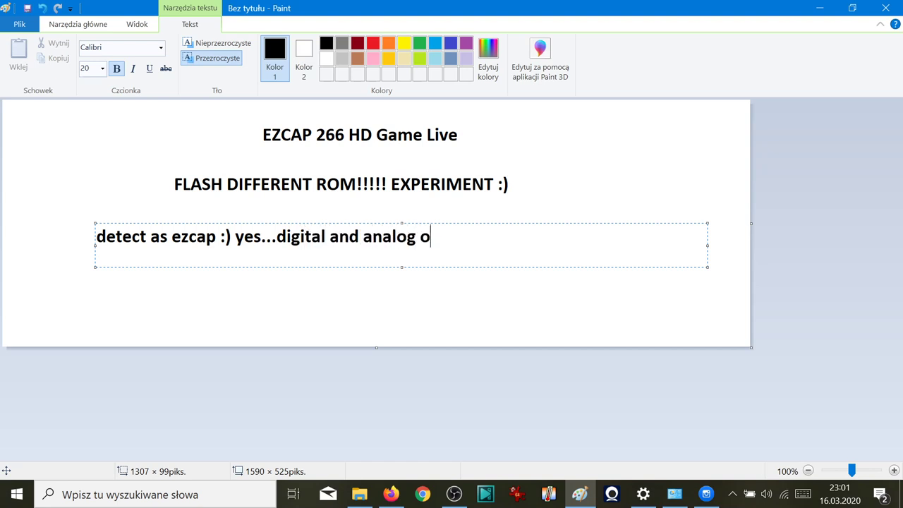
text(utput :))
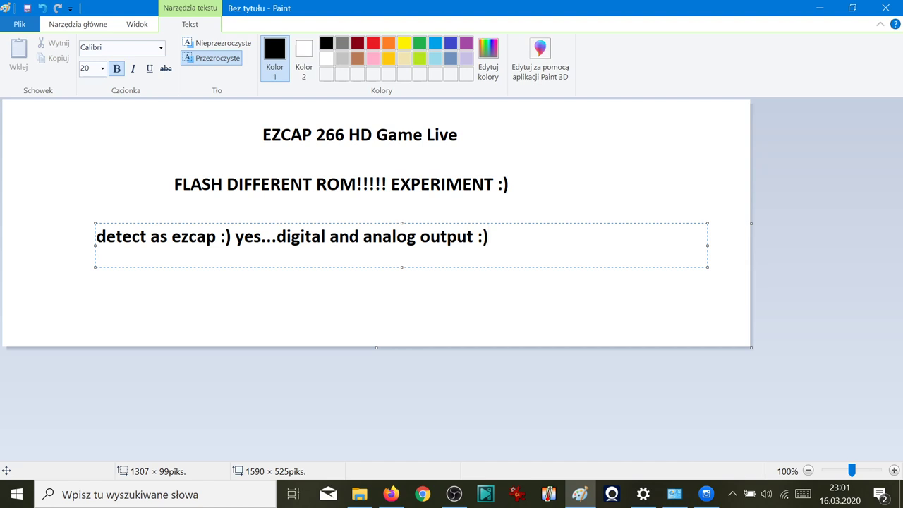
Step: Replace the note about digital and analog output with "ezcap 266HF Game Live have mic input...."
key(BackSpace)
key(BackSpace)
key(BackSpace)
key(BackSpace)
key(BackSpace)
key(BackSpace)
key(BackSpace)
key(BackSpace)
key(BackSpace)
key(BackSpace)
key(BackSpace)
key(BackSpace)
key(BackSpace)
key(BackSpace)
key(BackSpace)
key(BackSpace)
key(BackSpace)
key(BackSpace)
key(BackSpace)
key(BackSpace)
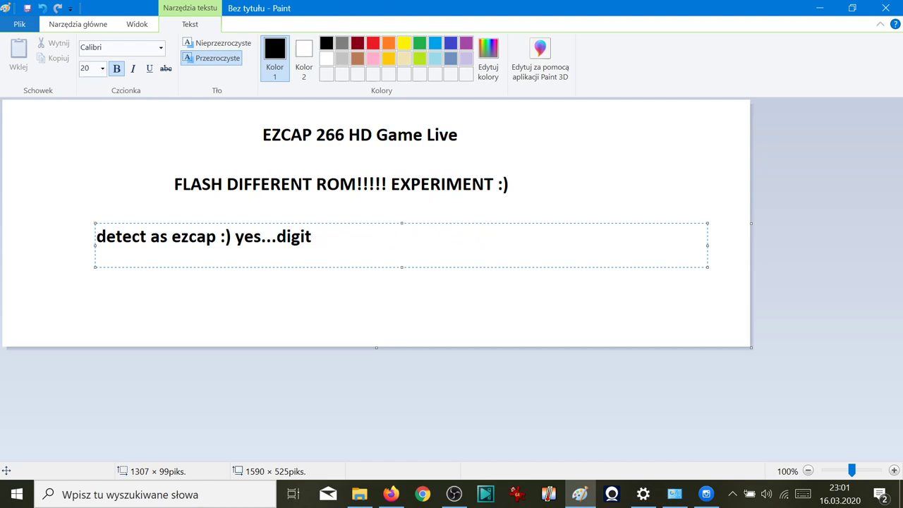
key(BackSpace)
key(BackSpace)
key(BackSpace)
key(BackSpace)
key(BackSpace)
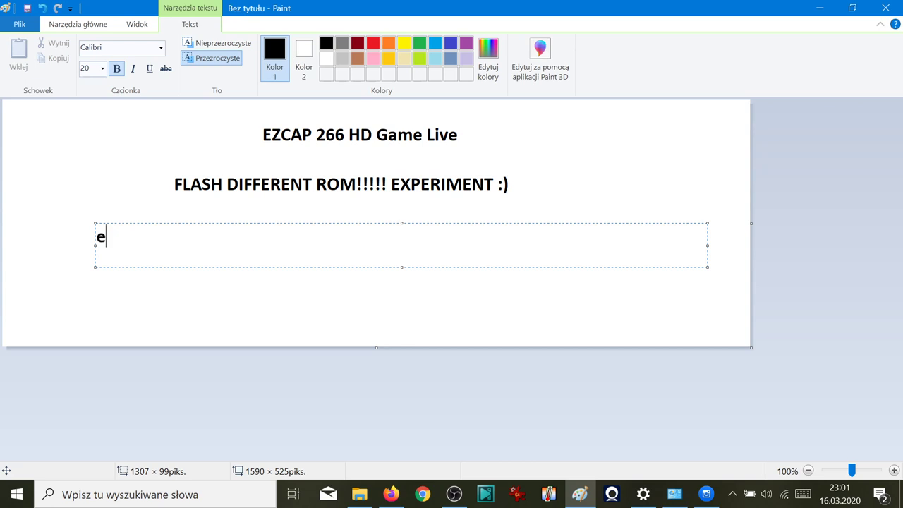
text(ezcap 266HF )
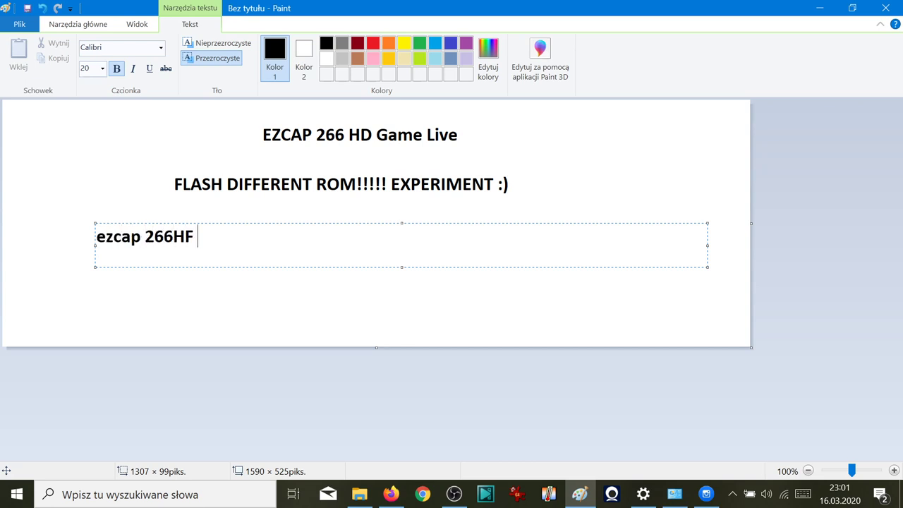
text(Game Live)
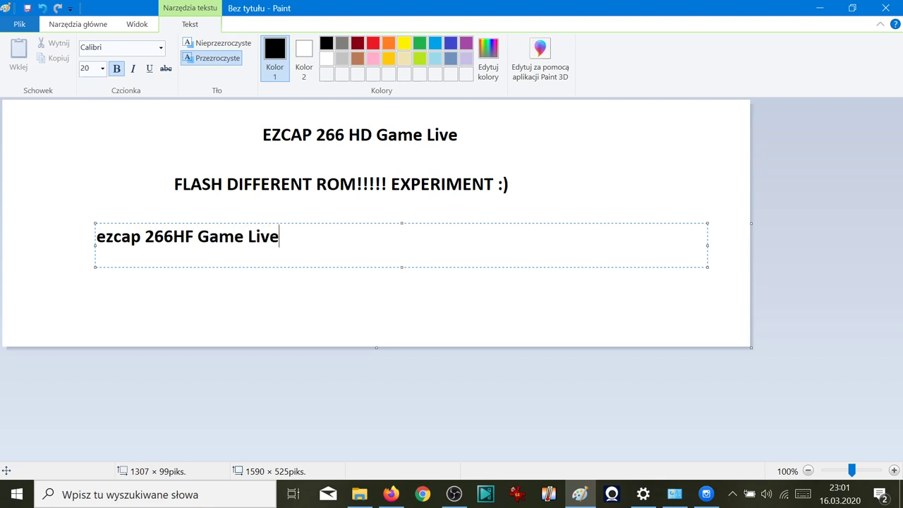
text( have mic)
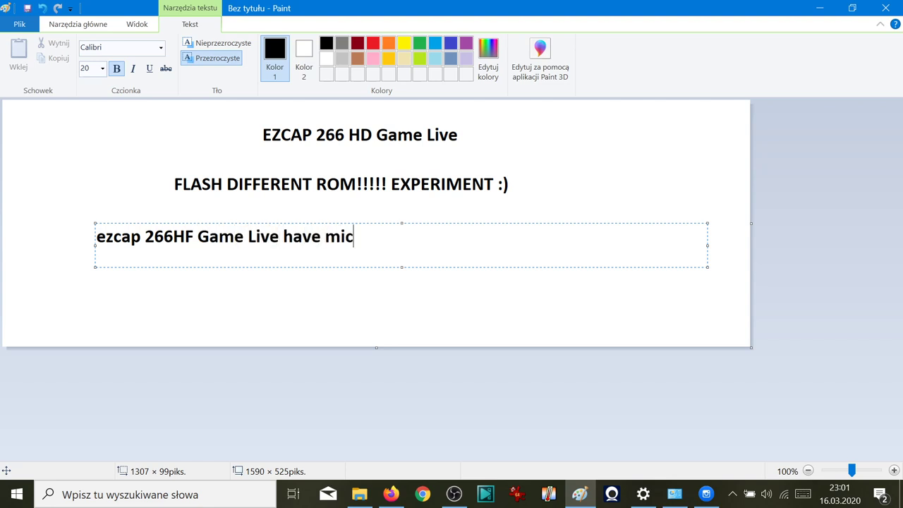
text( input....)
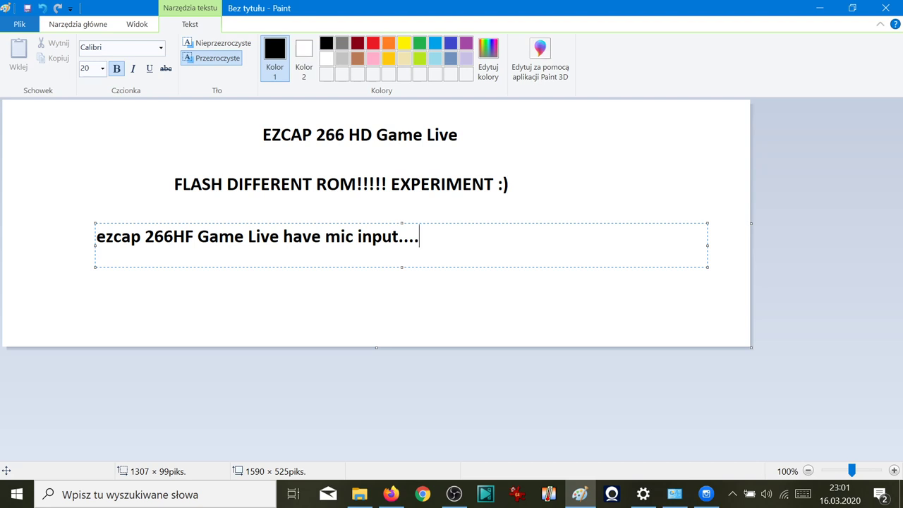
Step: Replace the mic input note with "4K@30FPS passtrought HDMI Input :) but recording only in 1080P@60FPS"
key(BackSpace)
key(BackSpace)
key(BackSpace)
key(BackSpace)
key(BackSpace)
key(BackSpace)
key(BackSpace)
key(BackSpace)
key(BackSpace)
key(BackSpace)
key(BackSpace)
key(BackSpace)
key(BackSpace)
key(BackSpace)
key(BackSpace)
key(BackSpace)
key(BackSpace)
key(BackSpace)
key(BackSpace)
key(BackSpace)
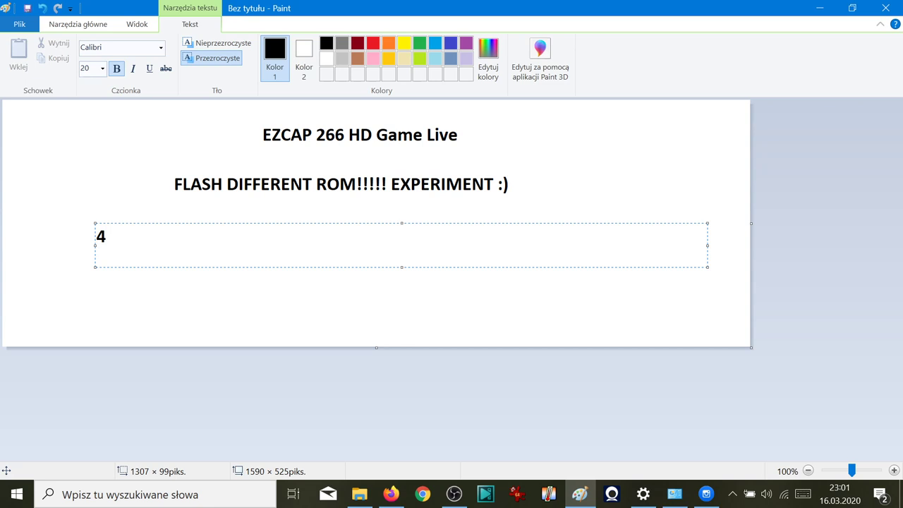
text(4K@30FP)
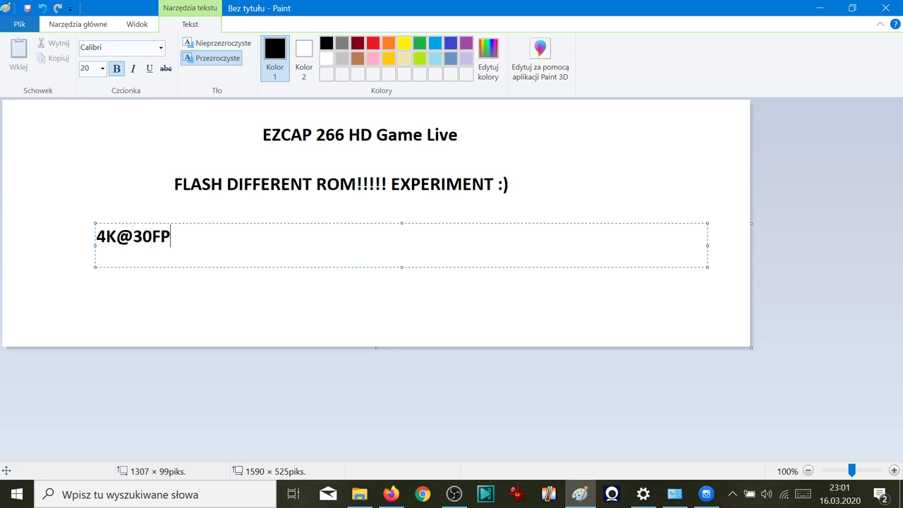
text(S passtr)
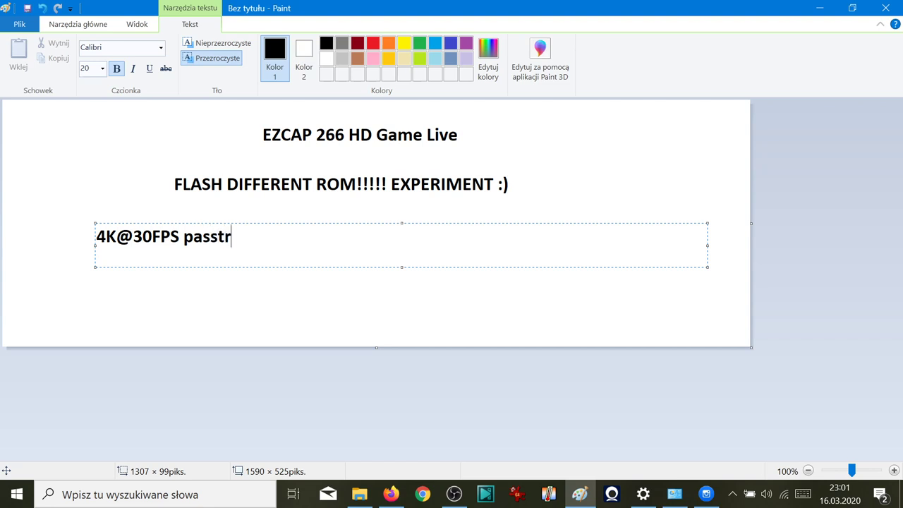
text(ought)
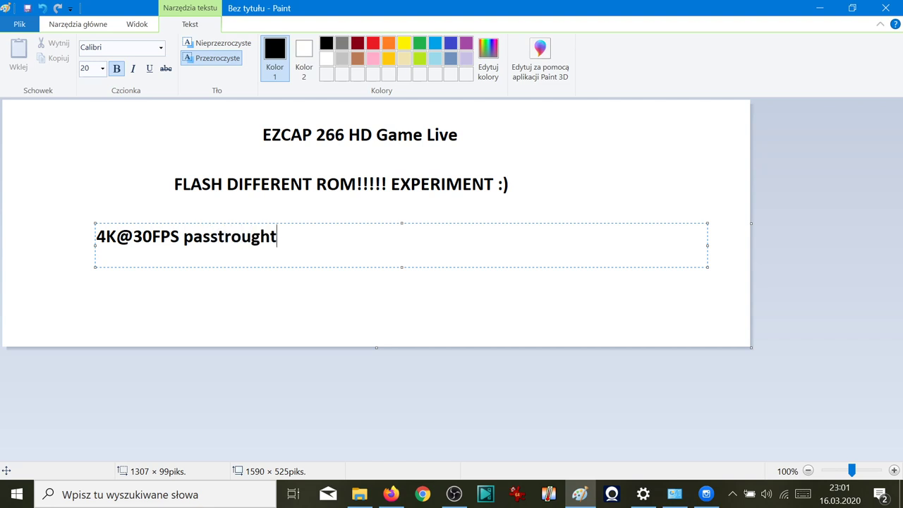
text( HDM)
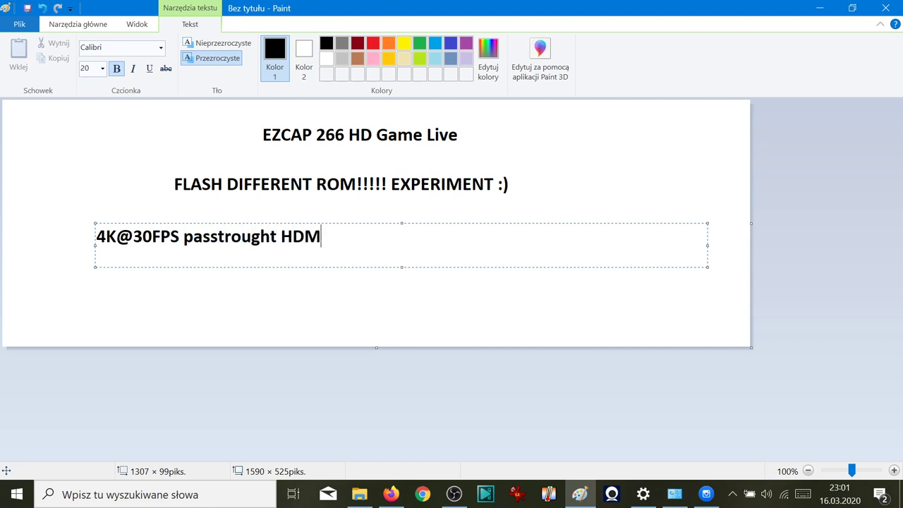
text(I Input :))
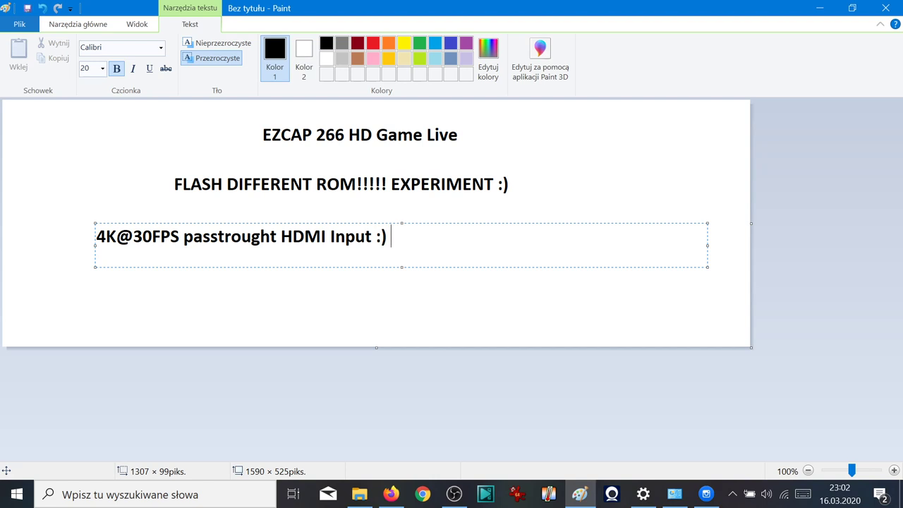
text( but recor)
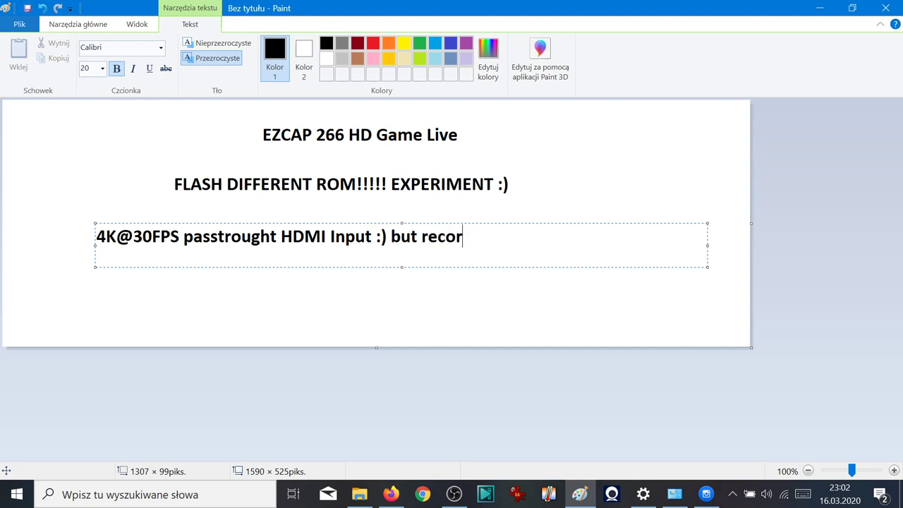
text(ding o)
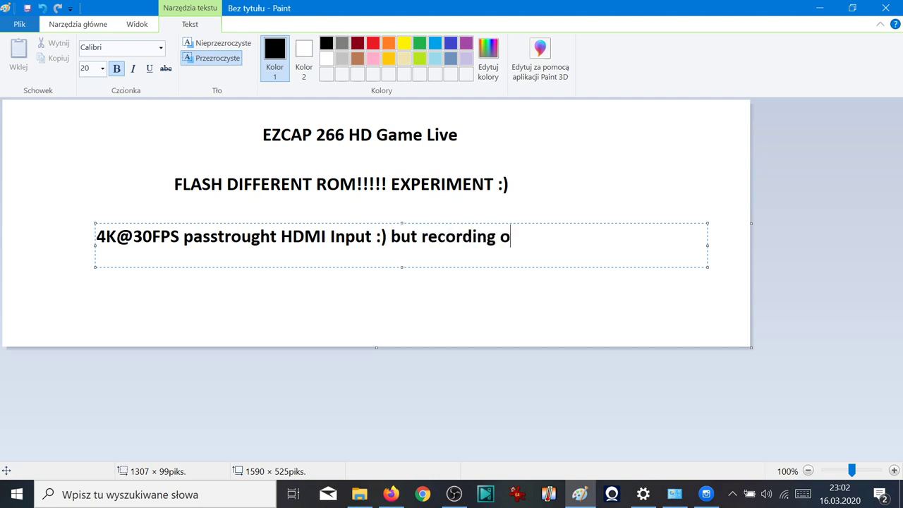
text(nly in 1080)
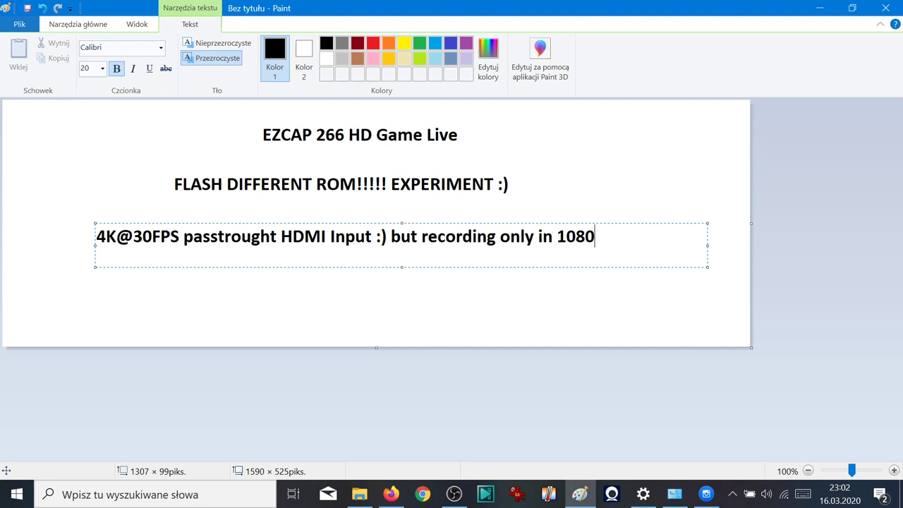
text(P@60F)
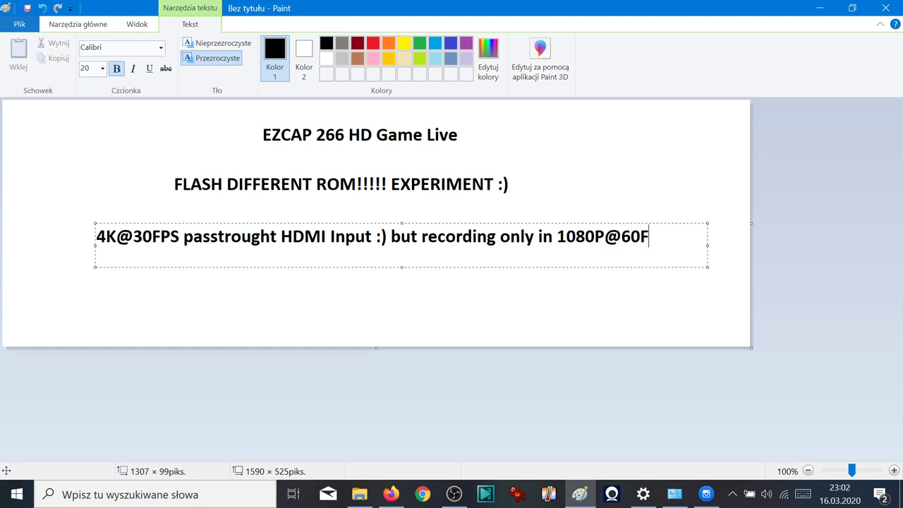
text(PS)
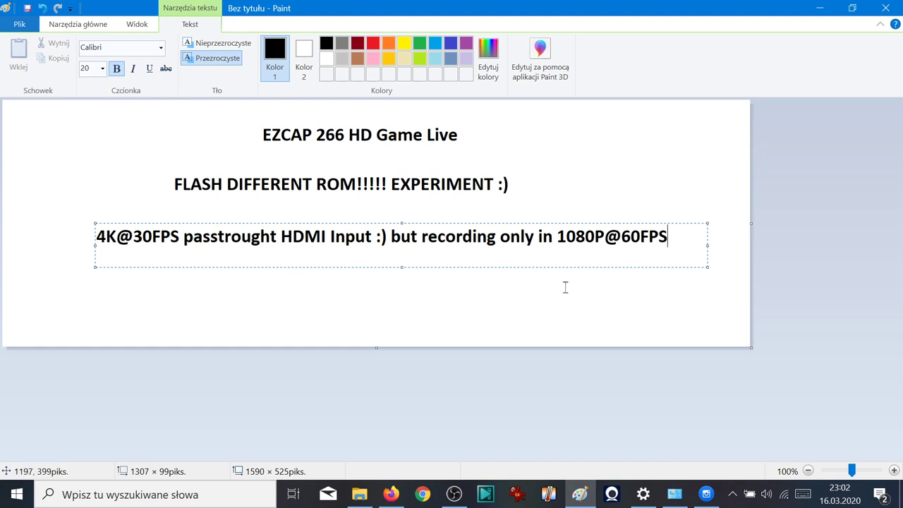
Step: Clear the 4K passthrough note and start a closing message with "Thank"
key(BackSpace)
key(BackSpace)
key(BackSpace)
key(BackSpace)
key(BackSpace)
key(BackSpace)
key(BackSpace)
key(BackSpace)
key(BackSpace)
key(BackSpace)
key(BackSpace)
key(BackSpace)
key(BackSpace)
key(BackSpace)
key(BackSpace)
key(BackSpace)
key(BackSpace)
key(BackSpace)
key(BackSpace)
key(BackSpace)
key(BackSpace)
key(BackSpace)
key(BackSpace)
key(BackSpace)
key(BackSpace)
key(BackSpace)
key(BackSpace)
key(BackSpace)
key(BackSpace)
key(BackSpace)
key(BackSpace)
key(BackSpace)
key(BackSpace)
key(BackSpace)
key(BackSpace)
key(BackSpace)
key(BackSpace)
key(BackSpace)
key(BackSpace)
key(BackSpace)
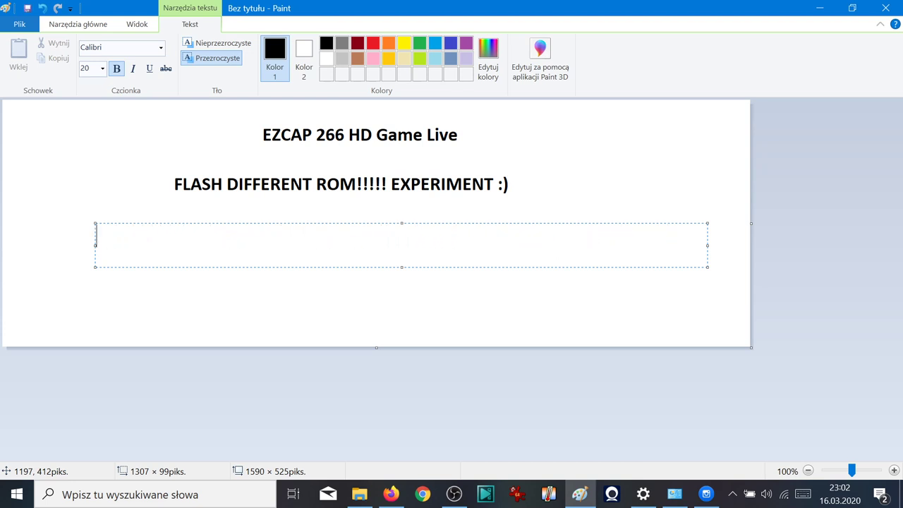
text(Thank)
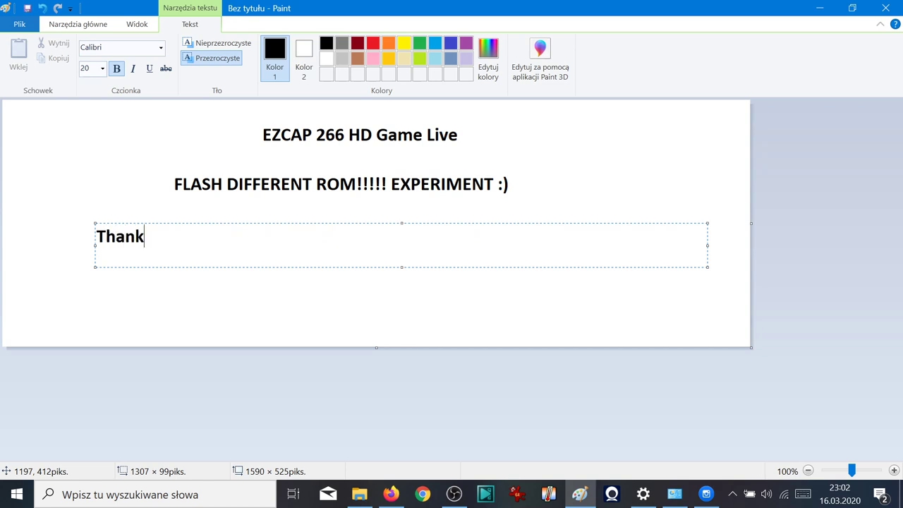